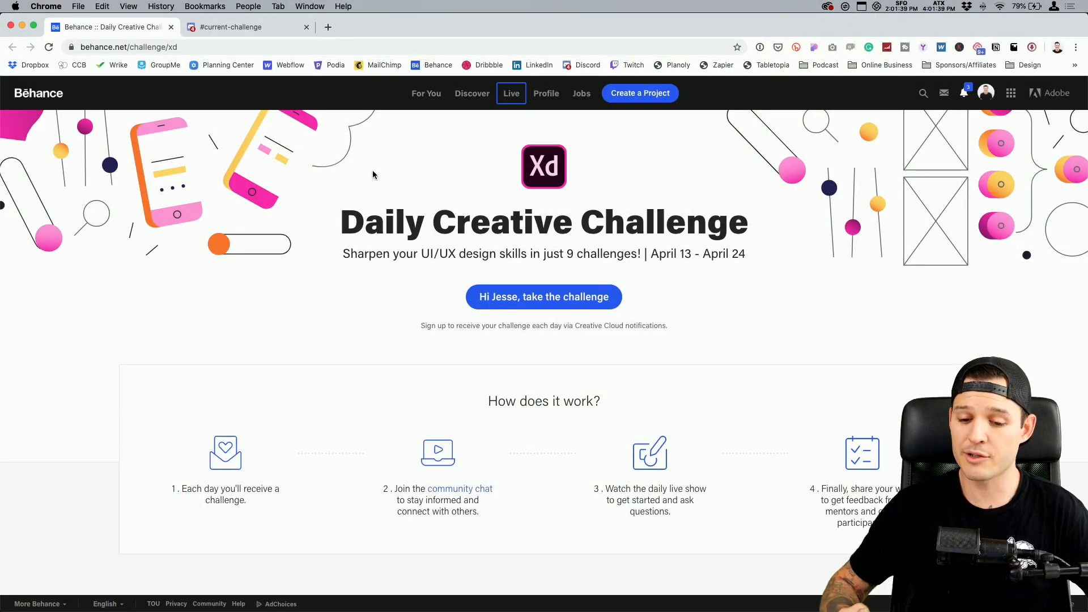
Hide the bookmarks bar and look through the challenge cards on the XD Daily Creative Challenge page
key(super+shift+b)
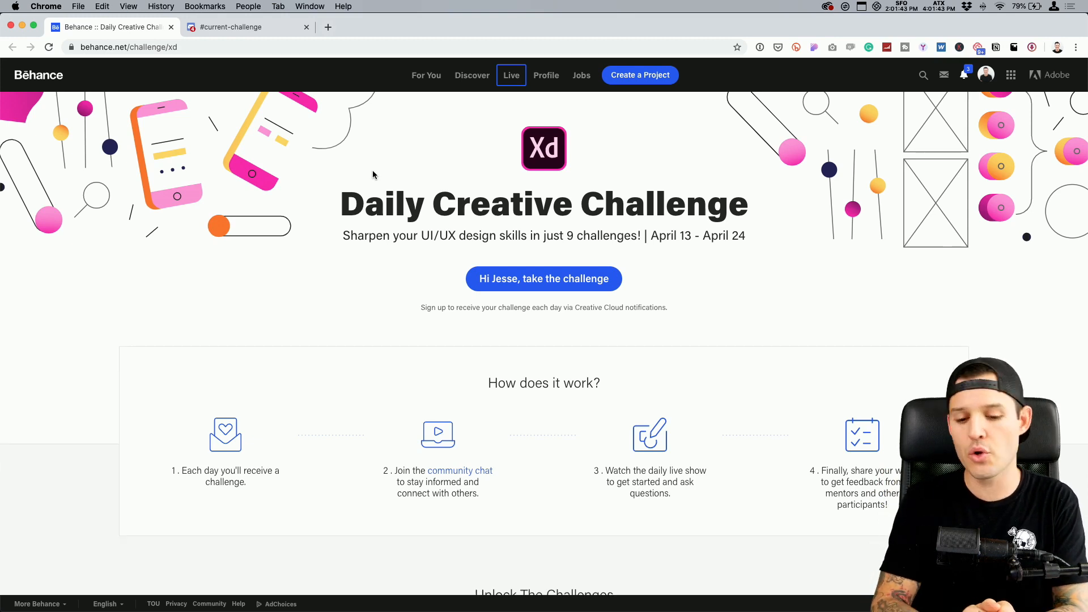
click(189, 196)
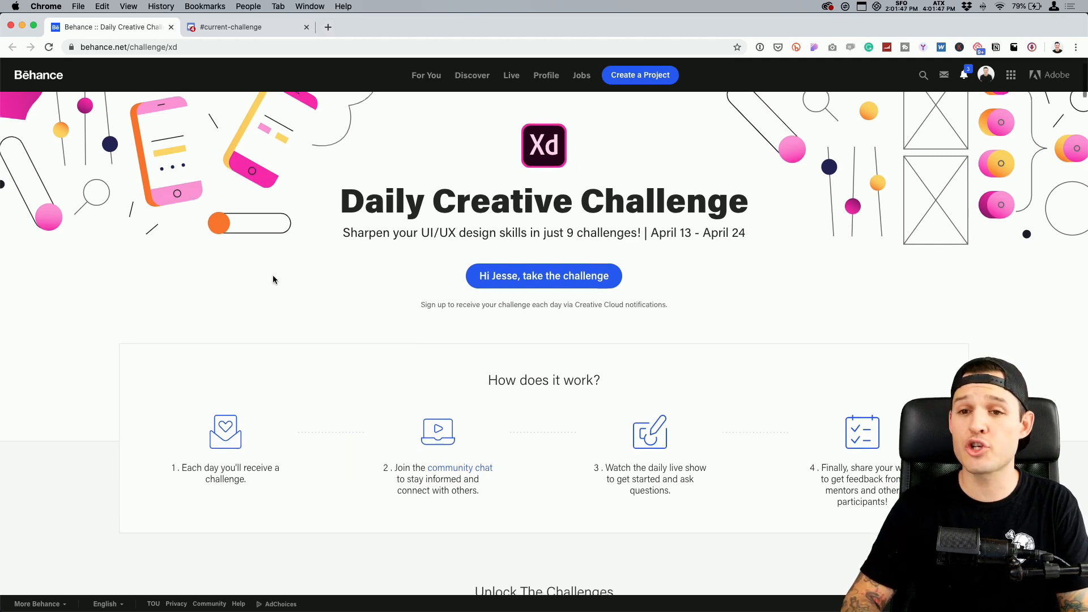
scroll(273, 277, down, 12)
scroll(273, 280, down, 3)
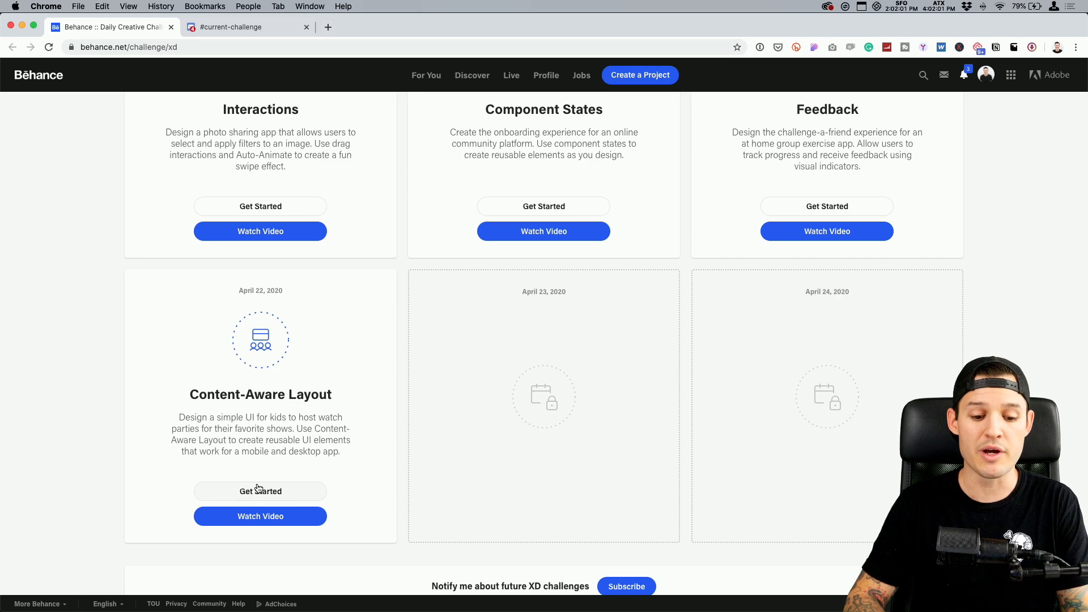
scroll(307, 362, up, 5)
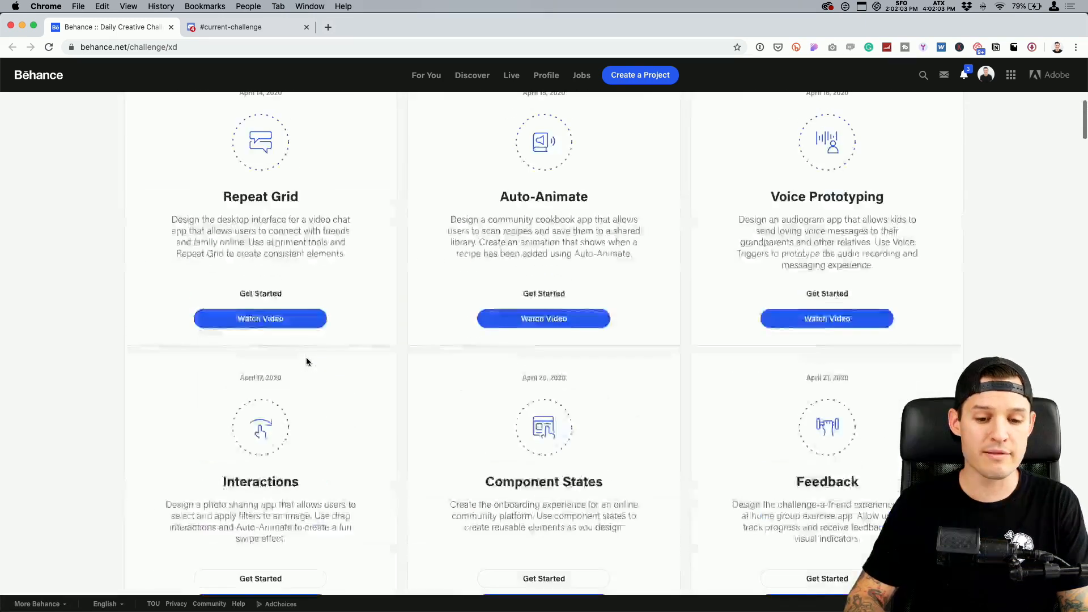
scroll(306, 362, up, 10)
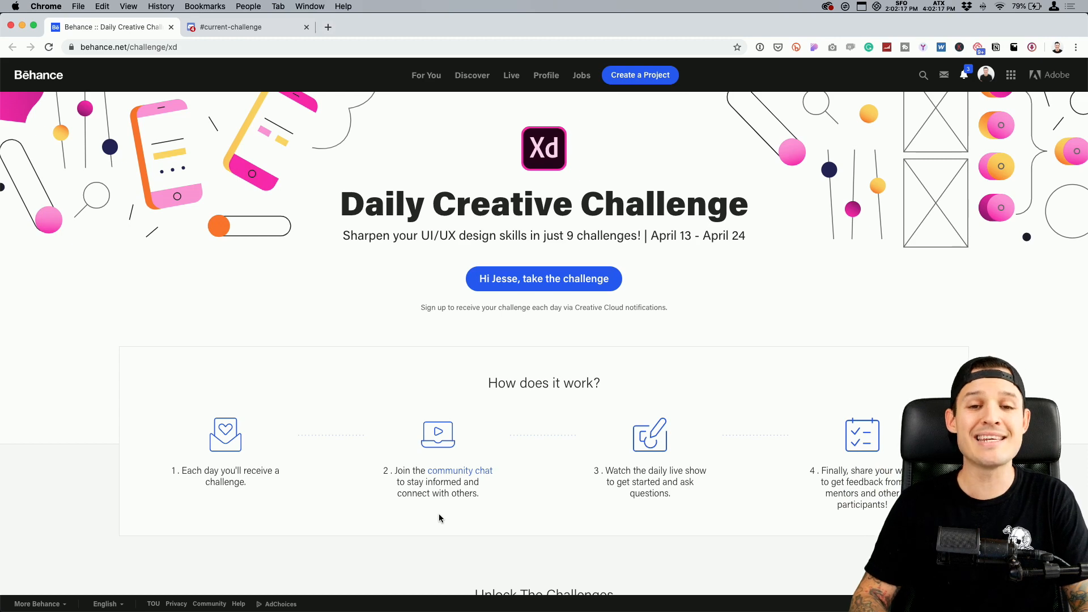
Play the onboardingg.mp4 submission full screen from its start in the current-challenge channel, and return to the Behance challenge page
key(ctrl+Tab)
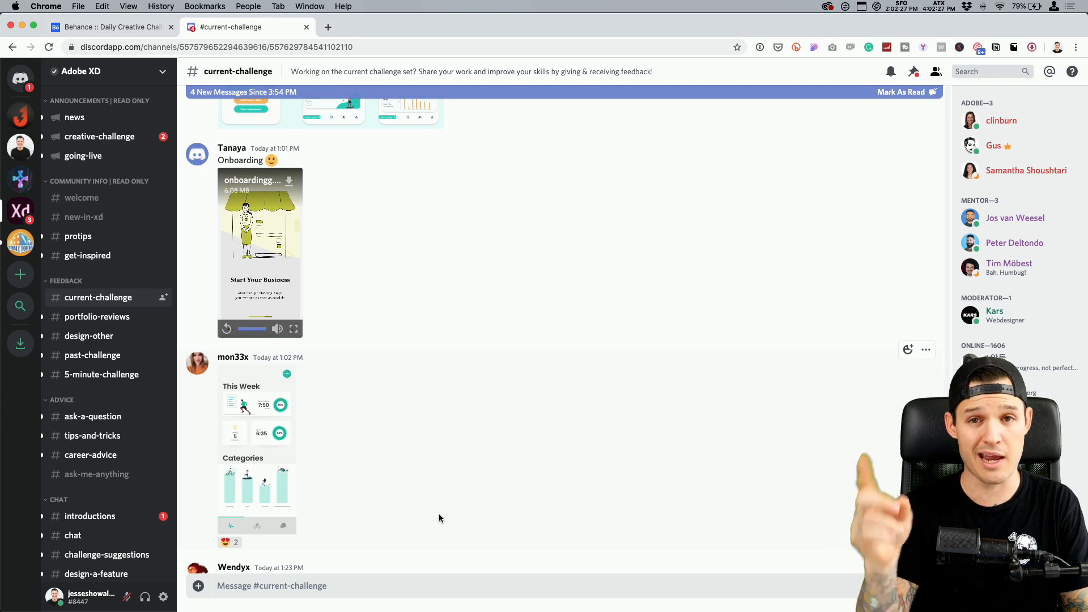
click(293, 329)
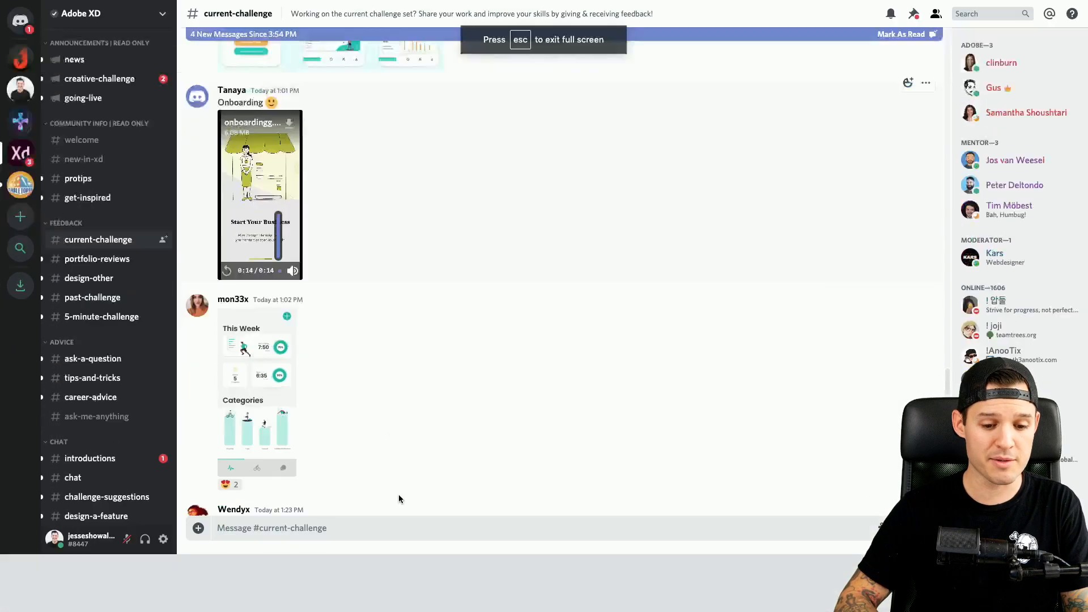
drag(280, 603, 50, 595)
click(9, 604)
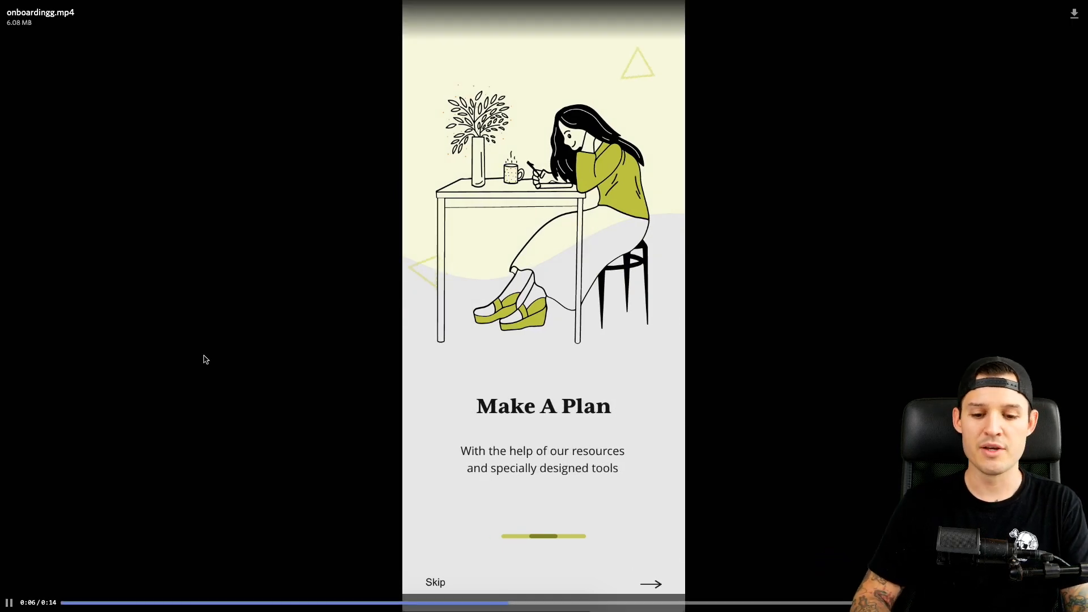
key(Escape)
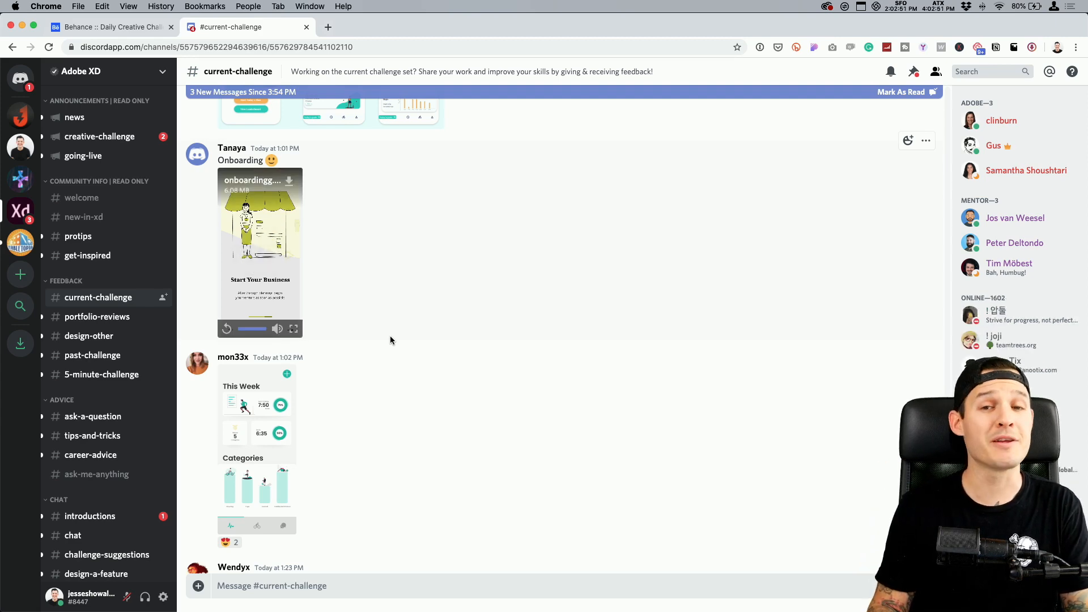
key(ctrl+shift+Tab)
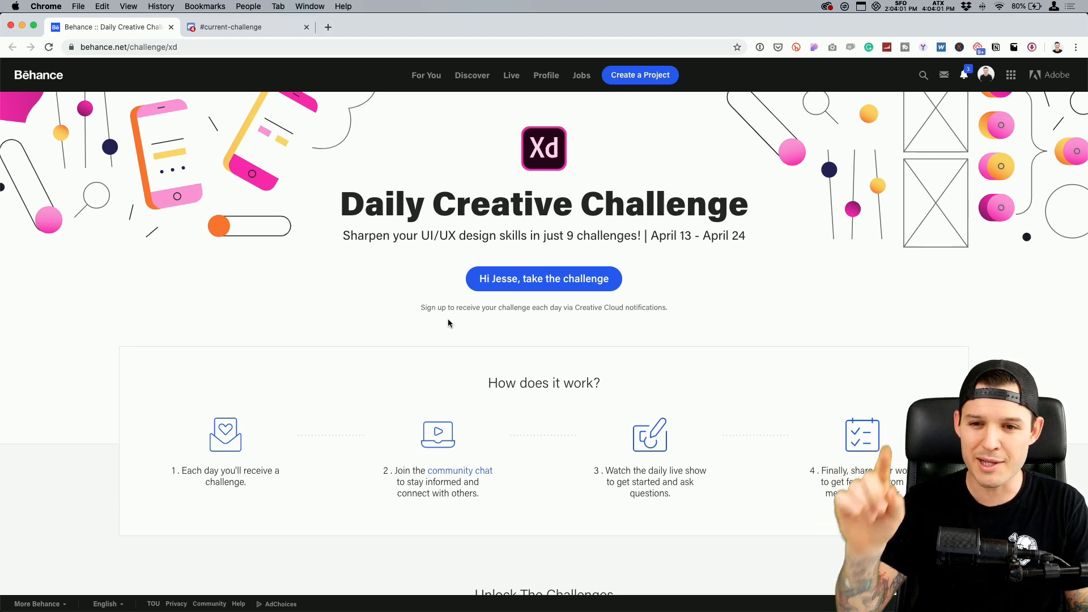
Switch to Adobe XD and review the challenge brief, focus, inspiration and resources on the starter artboard
key(super+Tab)
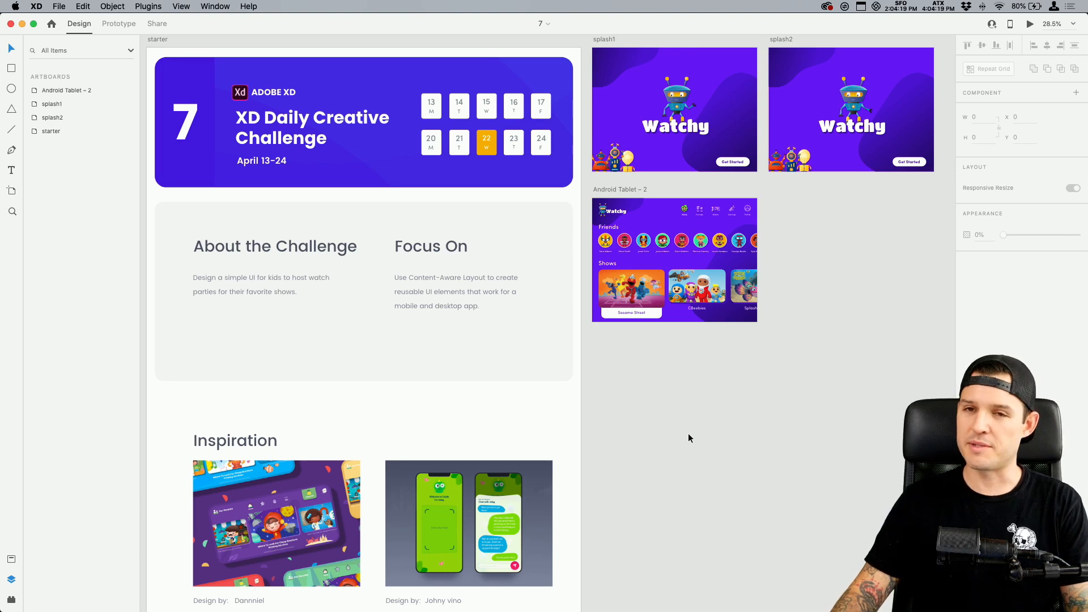
key(z)
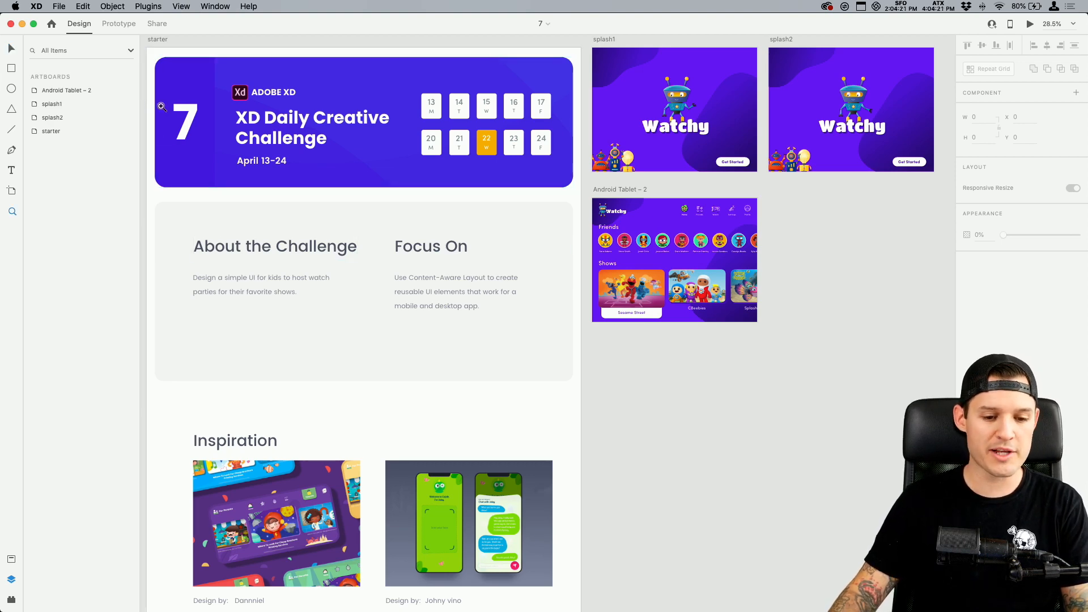
drag(159, 104, 517, 475)
key(v)
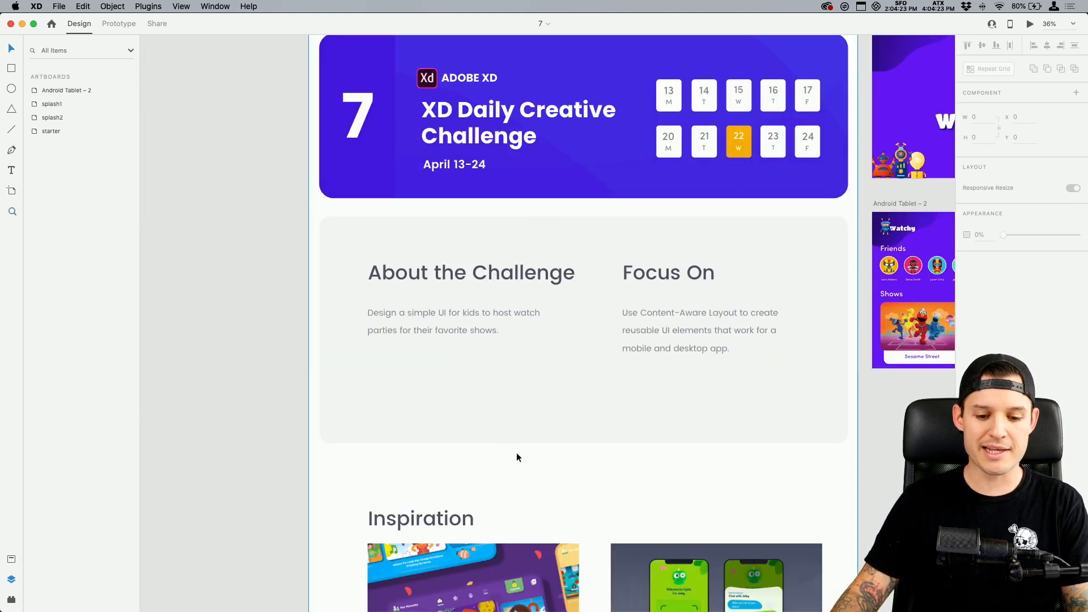
drag(586, 500, 517, 474)
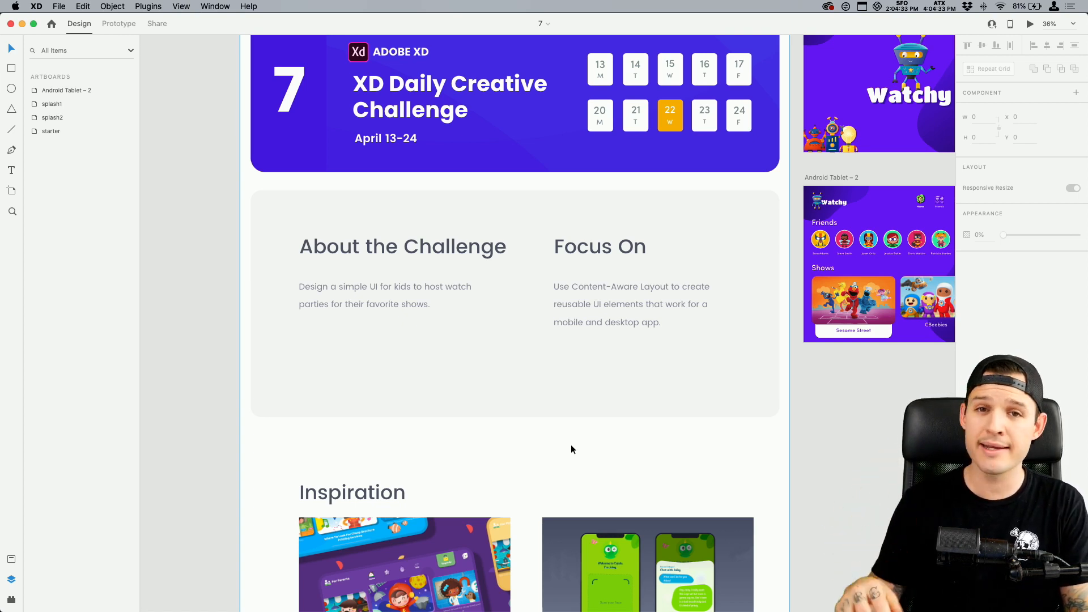
drag(577, 452, 599, 113)
drag(626, 527, 525, 32)
drag(595, 43, 506, 505)
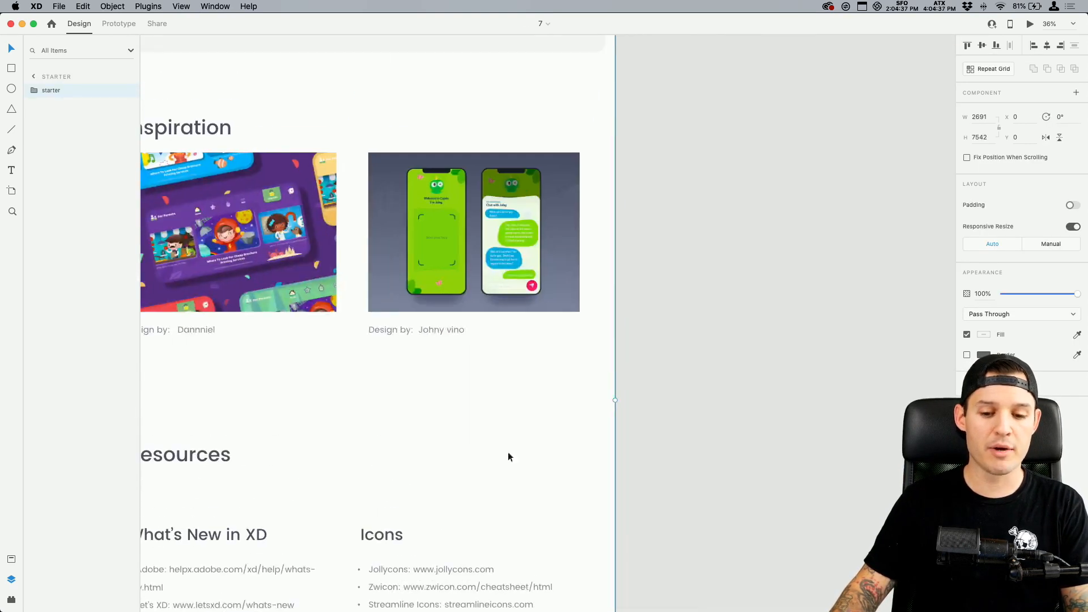
Compare the splash1 and splash2 artboards side by side with nothing selected
drag(763, 59, 548, 566)
drag(411, 114, 823, 300)
scroll(651, 428, down, 5)
scroll(652, 428, right, 1)
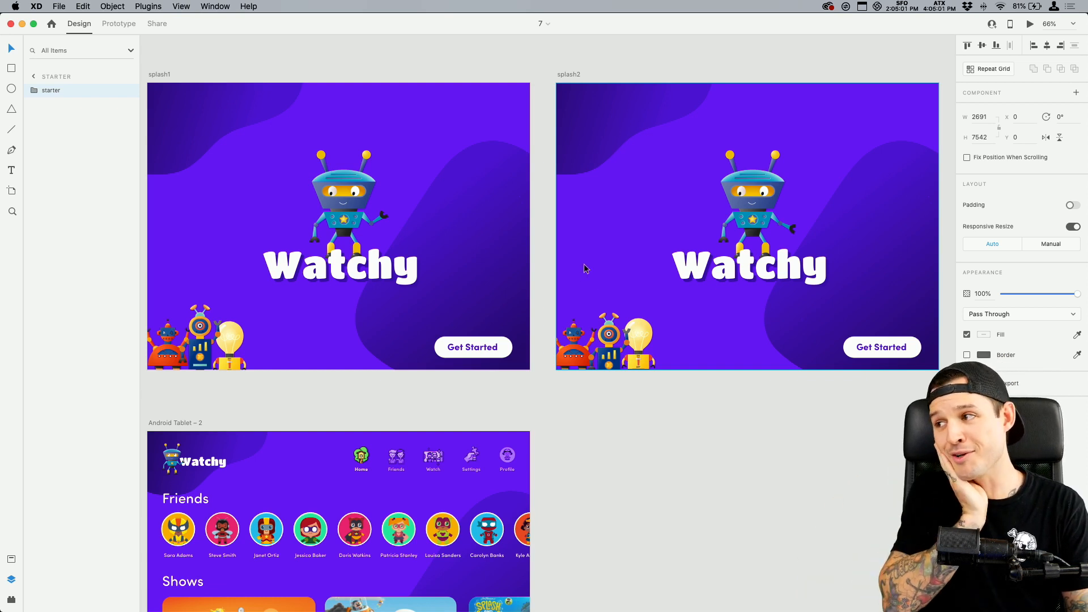
click(545, 196)
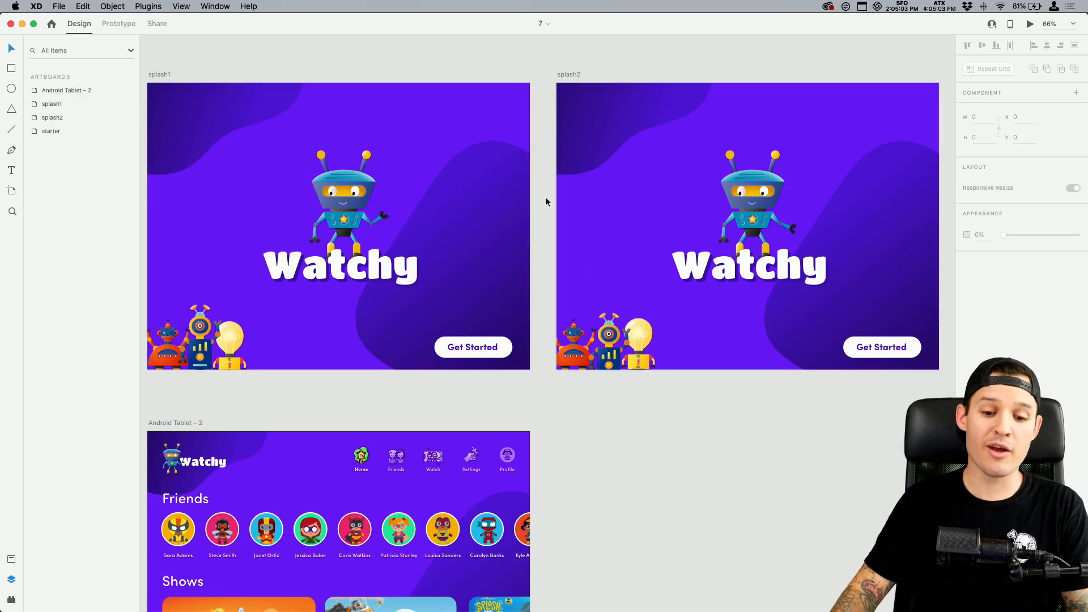
drag(544, 207, 564, 209)
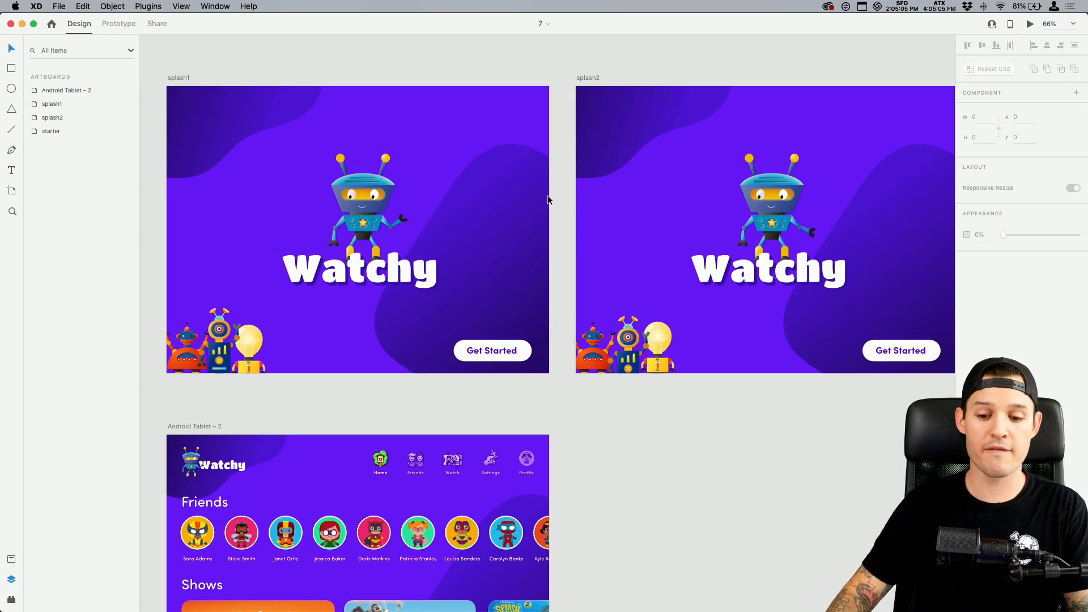
Inspect the three small robots and the Watchy robot logo up close on the splash1 artboard
key(z)
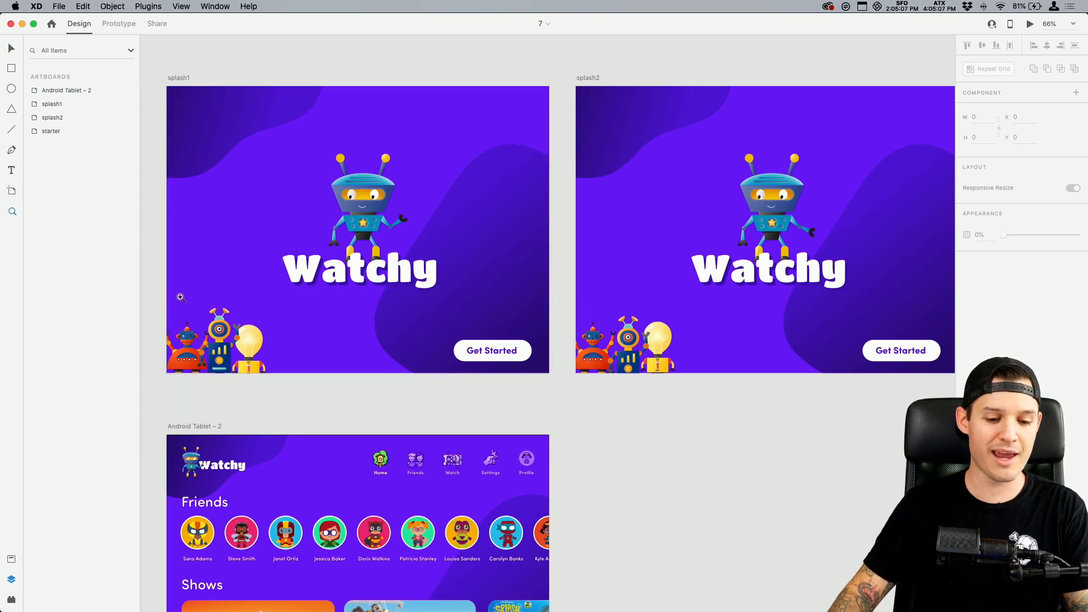
drag(161, 290, 300, 389)
key(super+minus)
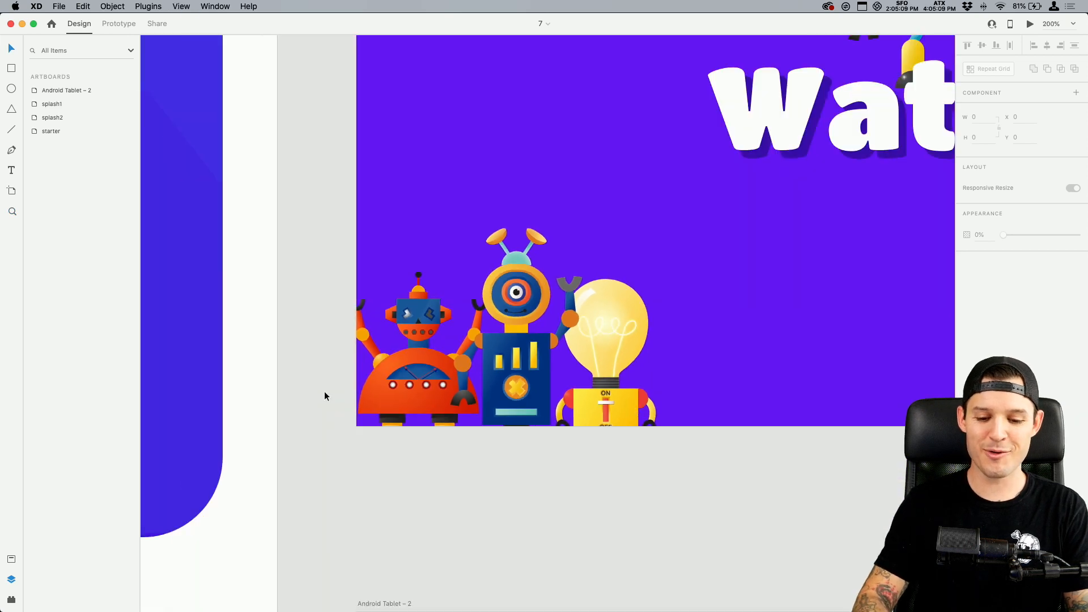
drag(687, 278, 467, 465)
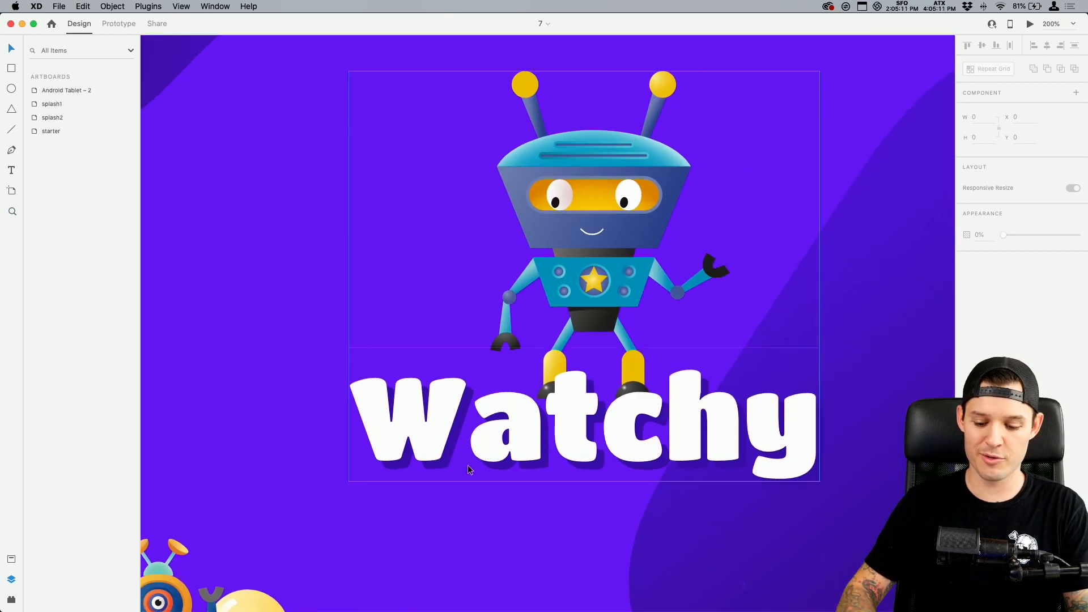
key(super+minus)
key(super+minus)
drag(686, 512, 504, 460)
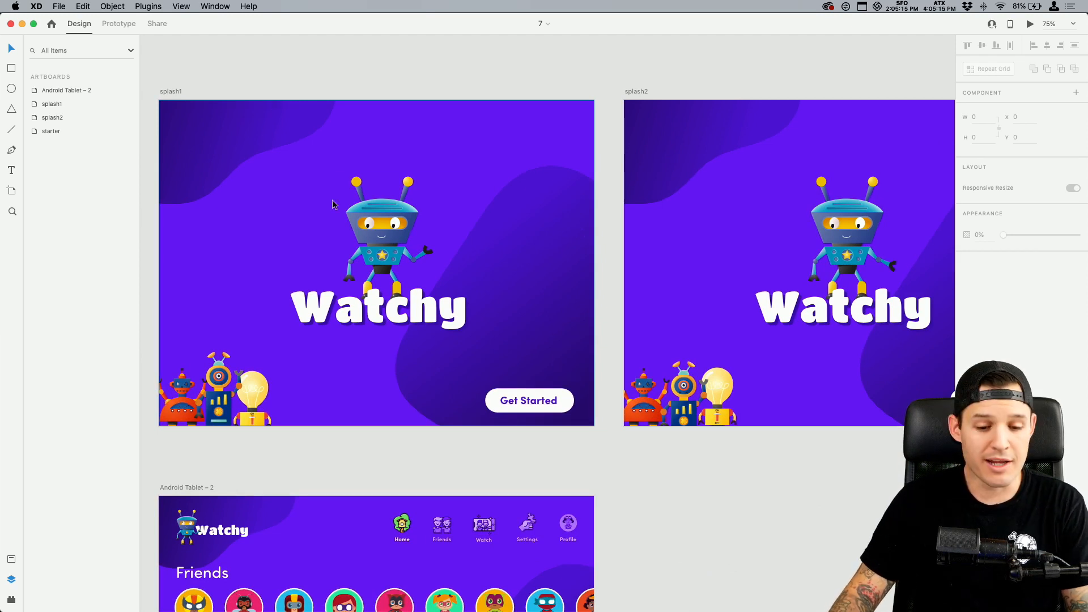
Preview the prototype from the splash1 artboard, follow Get Started to the home screen, and close the preview
click(176, 92)
click(1031, 24)
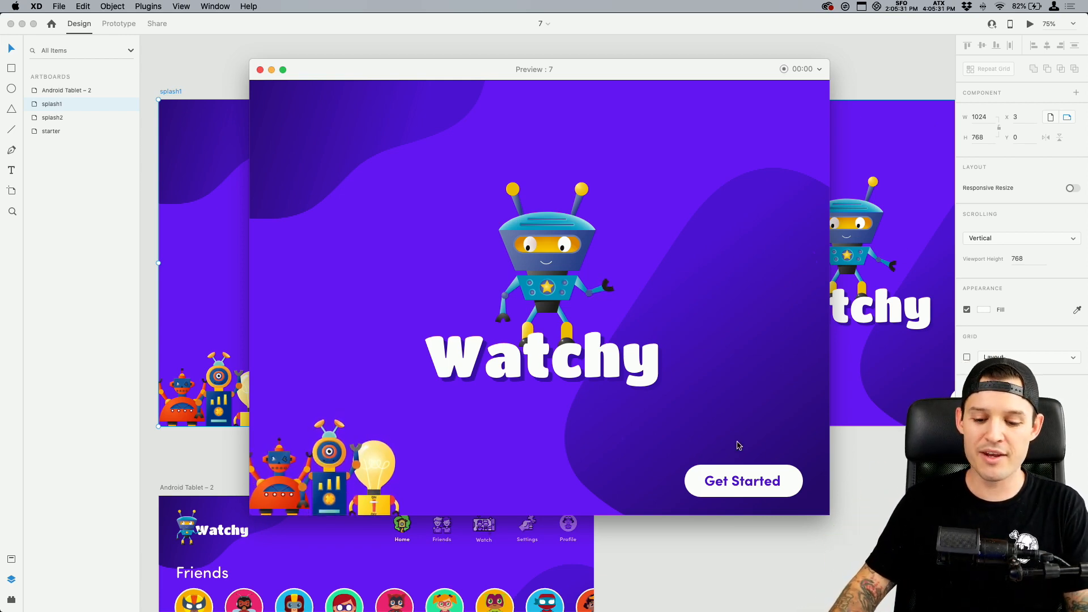
click(741, 485)
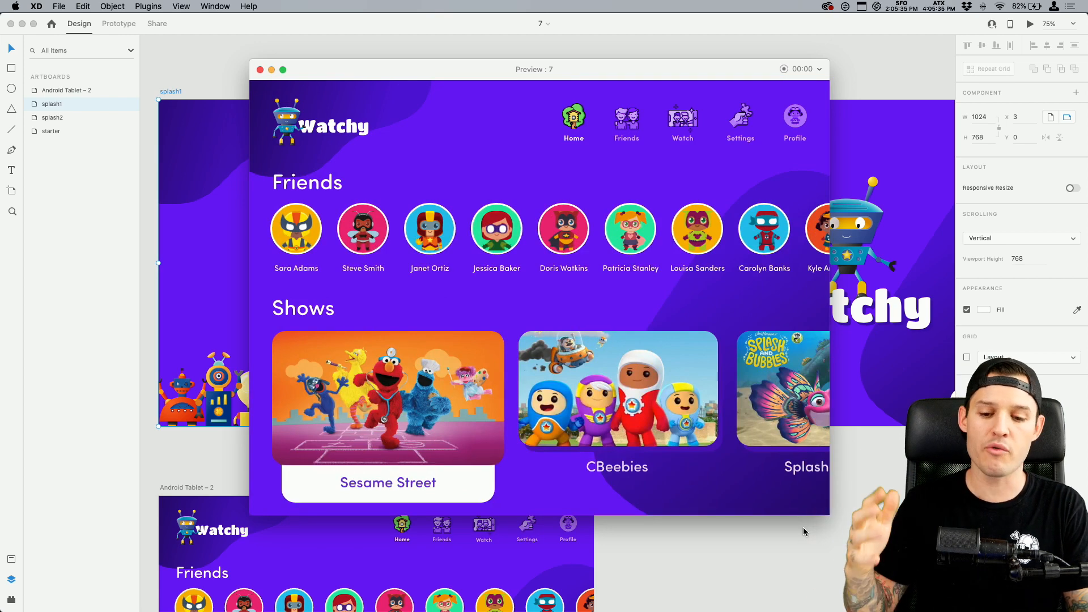
click(259, 70)
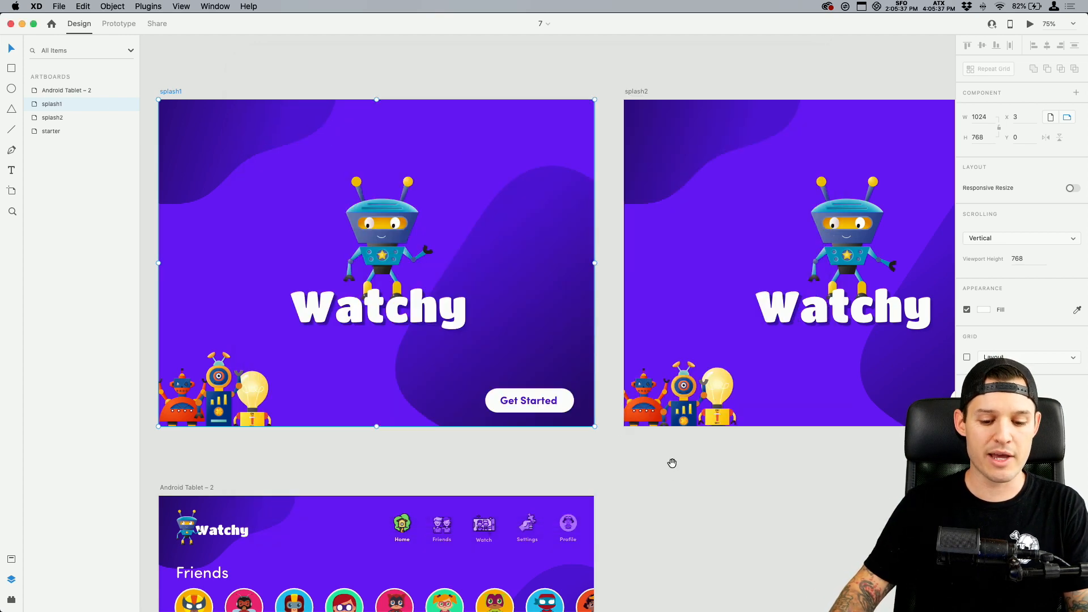
Examine the navigation, Friends row and Shows row on the Android Tablet – 2 artboard
scroll(673, 462, down, 10)
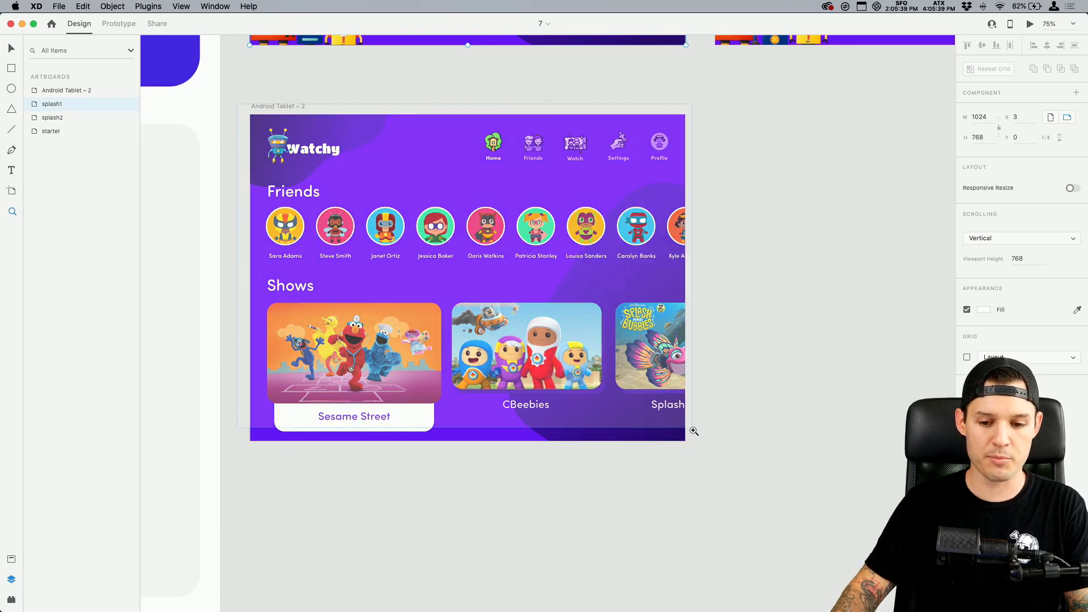
scroll(299, 188, up, 3)
key(z)
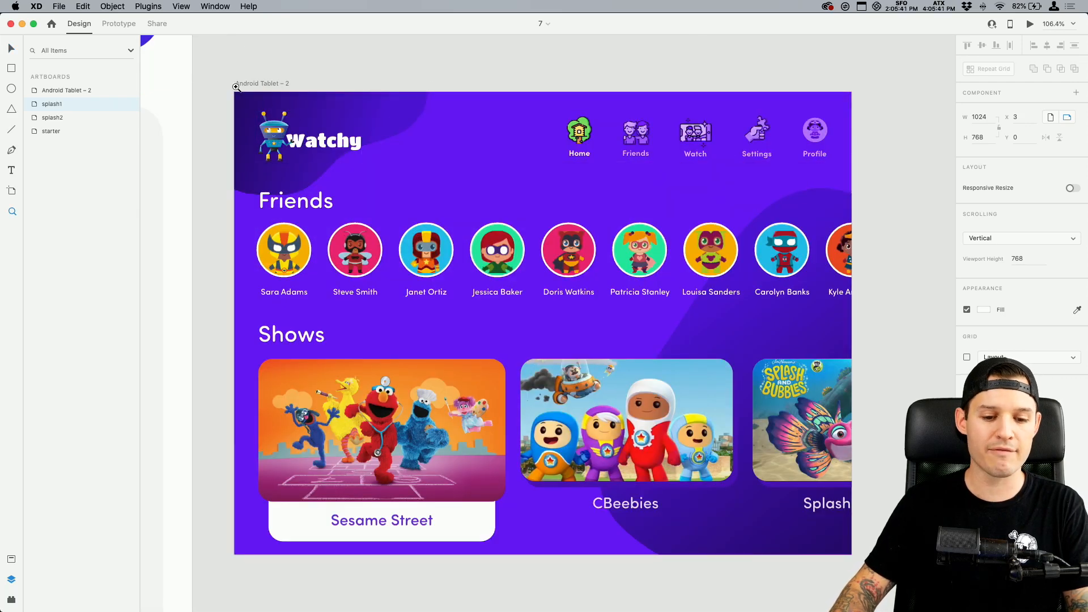
drag(234, 87, 860, 202)
drag(383, 340, 377, 131)
key(v)
scroll(263, 117, right, 5)
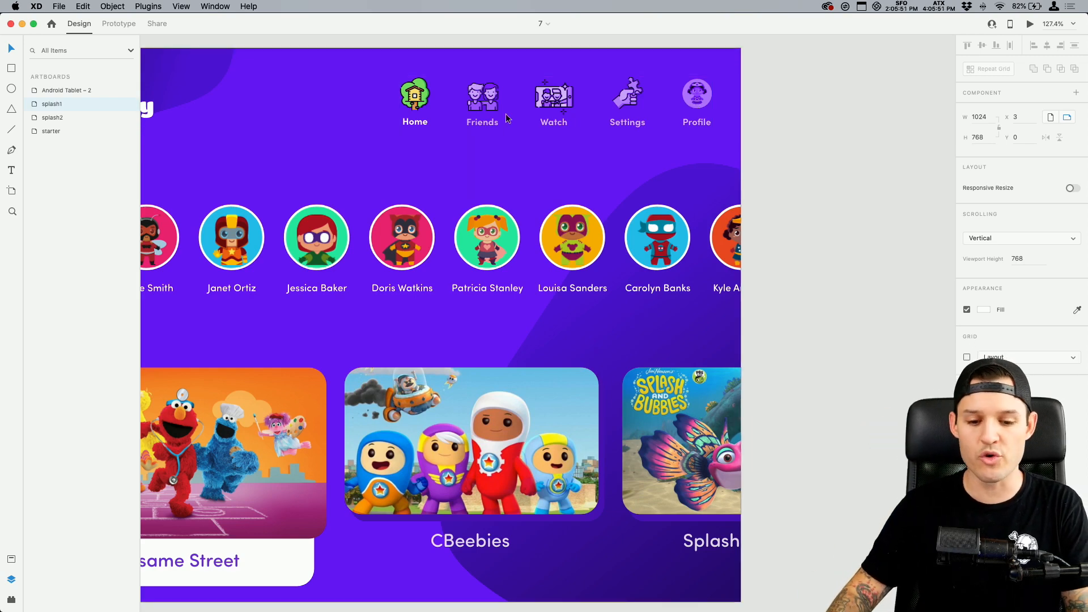
scroll(464, 180, left, 3)
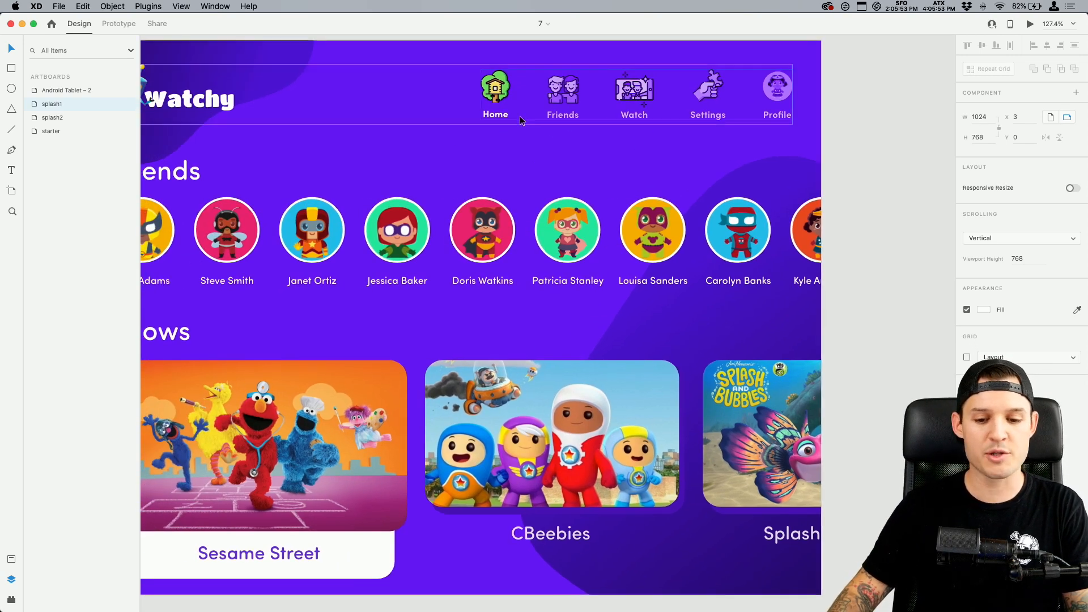
scroll(436, 228, left, 3)
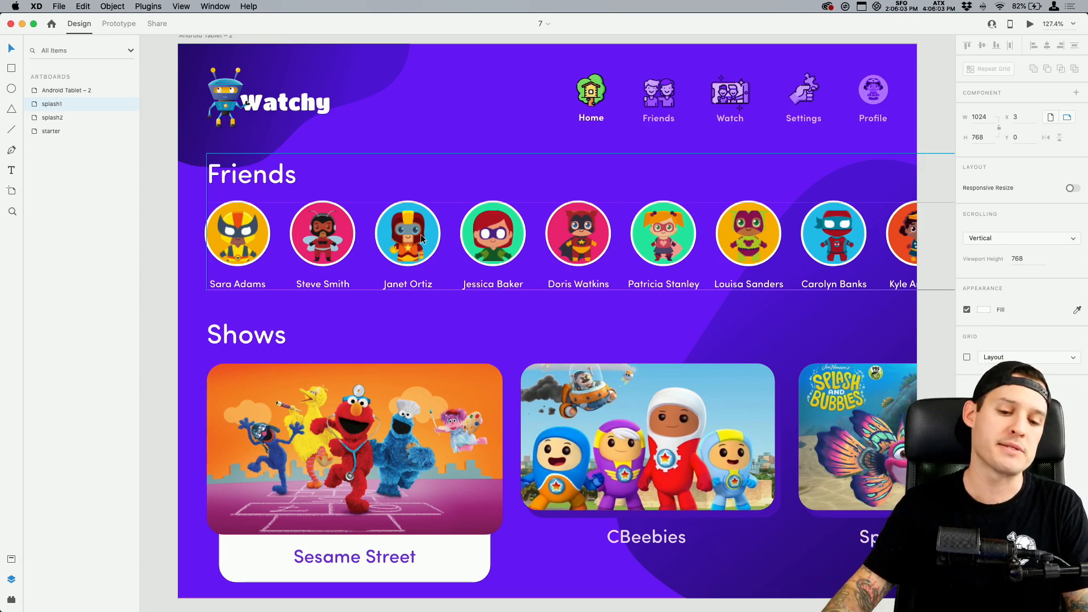
drag(390, 427, 376, 417)
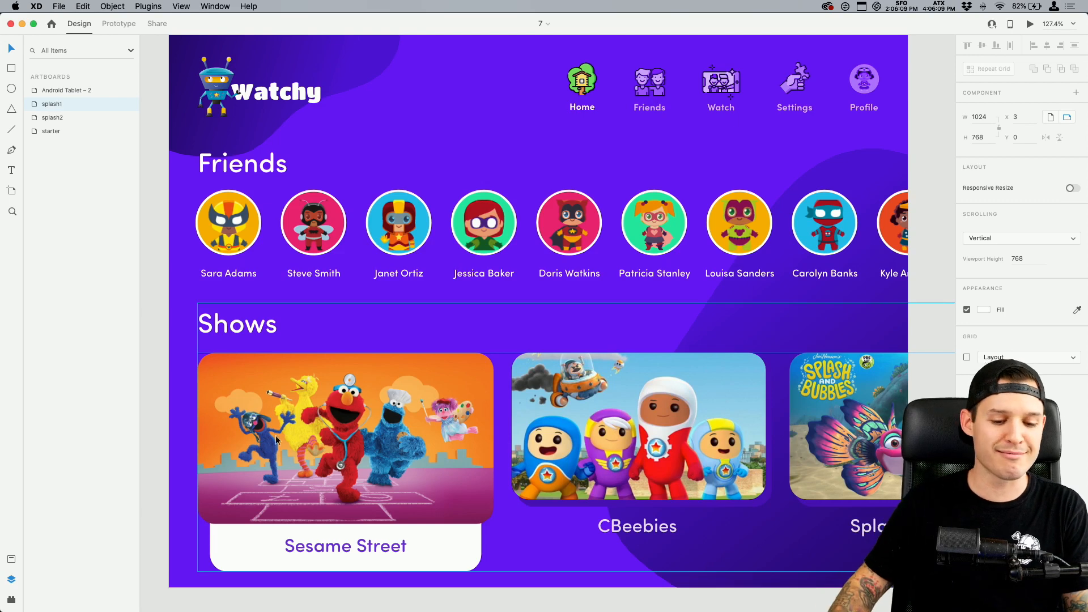
click(159, 364)
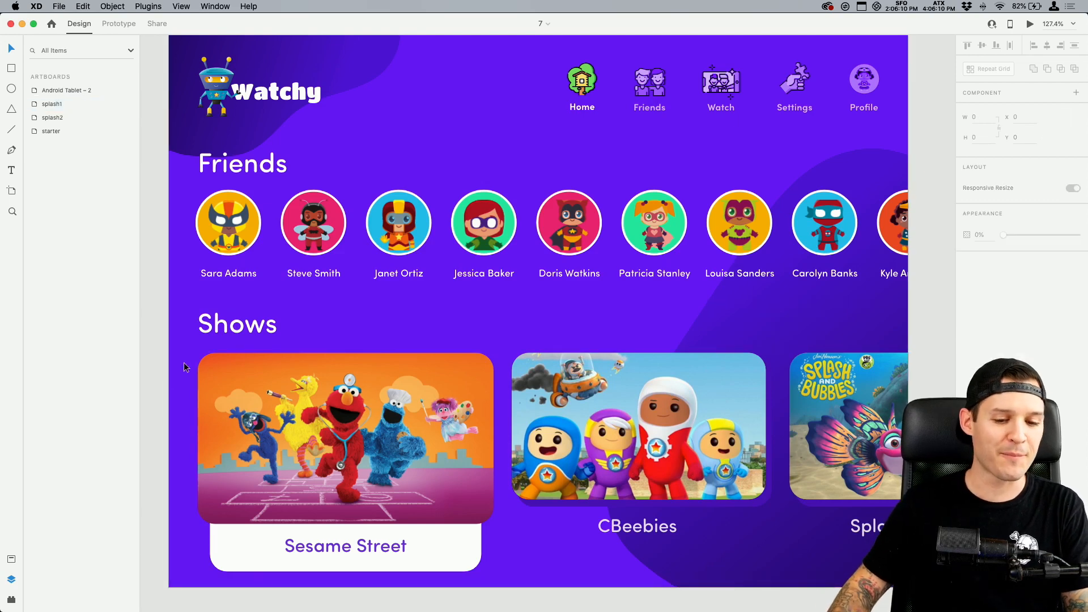
Inspect the text properties of the Watchy logo and the Friends heading, and view the heading's letterforms up close
super+click(302, 101)
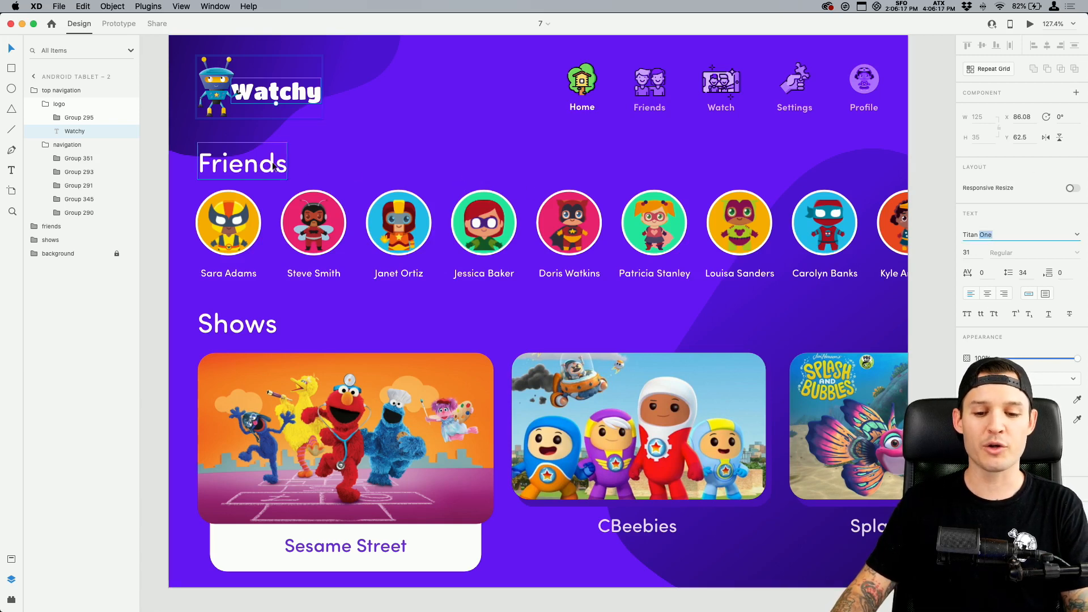
super+click(249, 167)
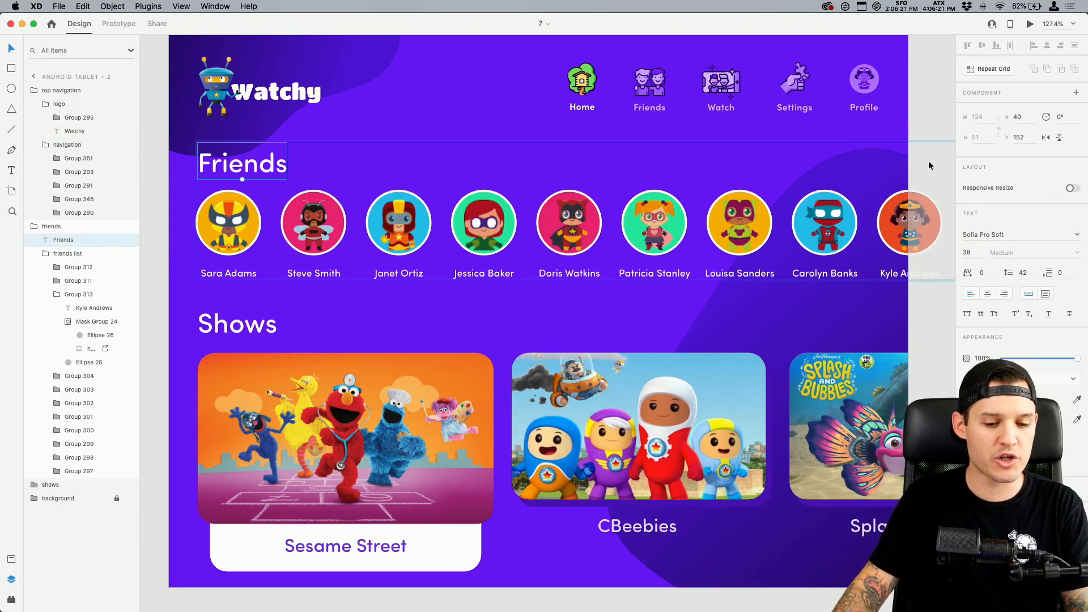
scroll(200, 156, up, 10)
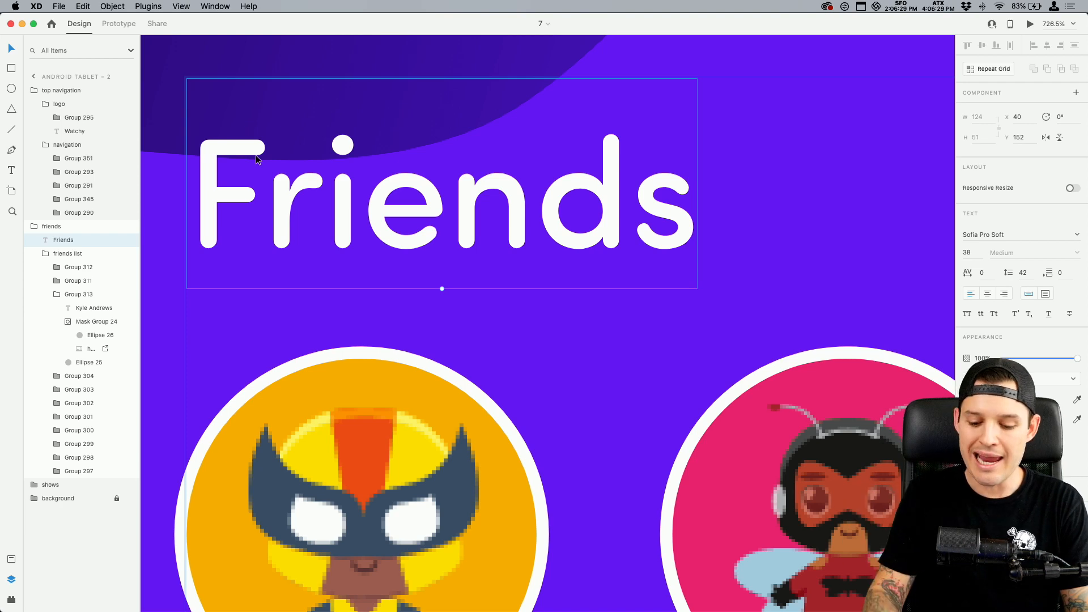
Review the overall layout of the Android Tablet – 2 artboard, including its navigation, Friends row and Shows row
key(super+0)
key(super+minus)
key(super+minus)
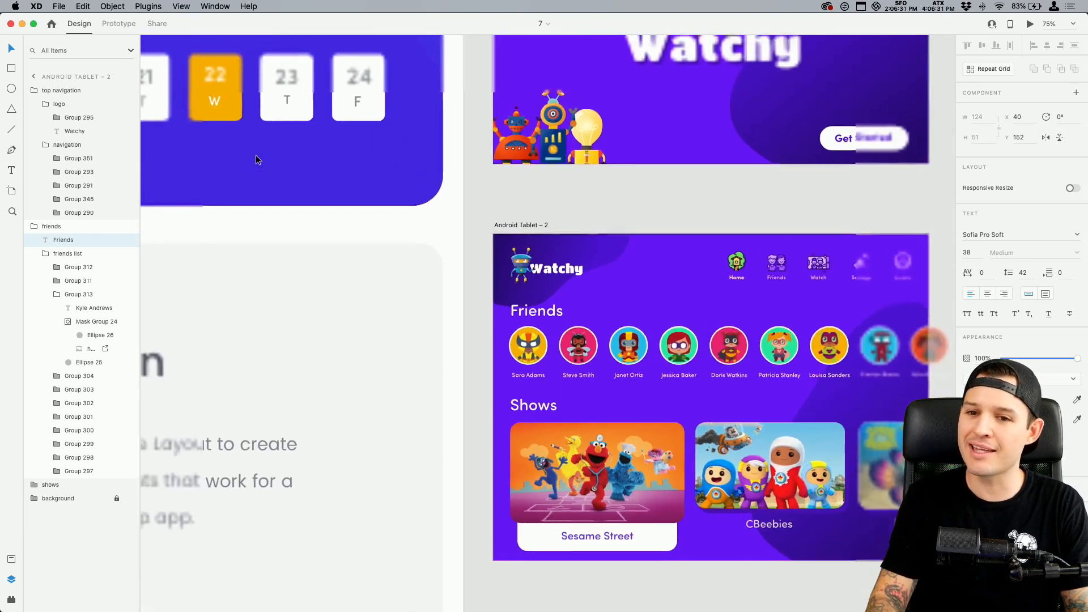
drag(656, 198, 517, 165)
click(457, 186)
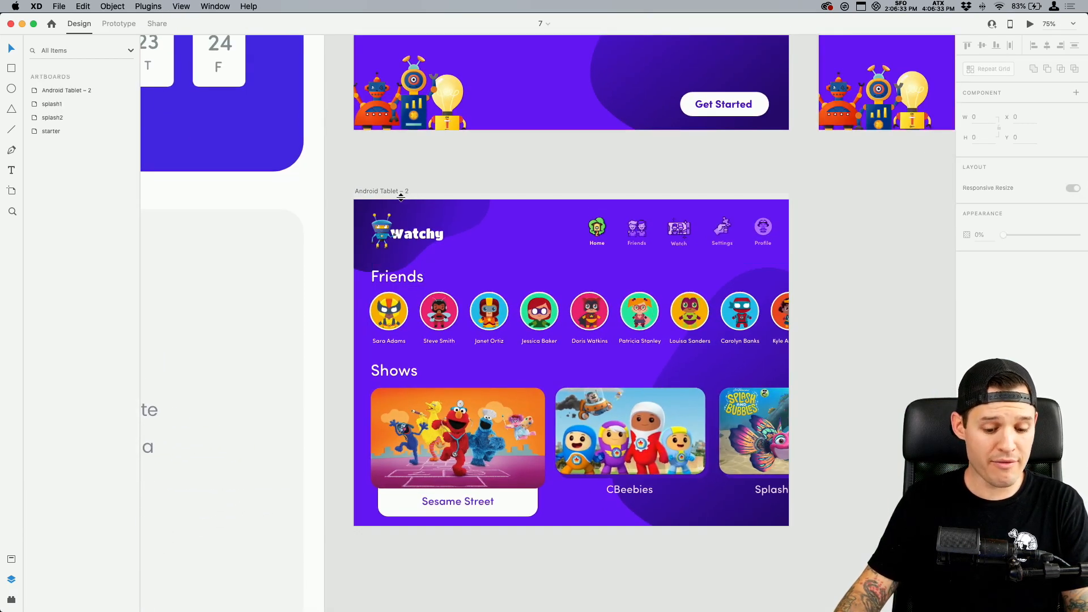
key(z)
drag(342, 187, 815, 550)
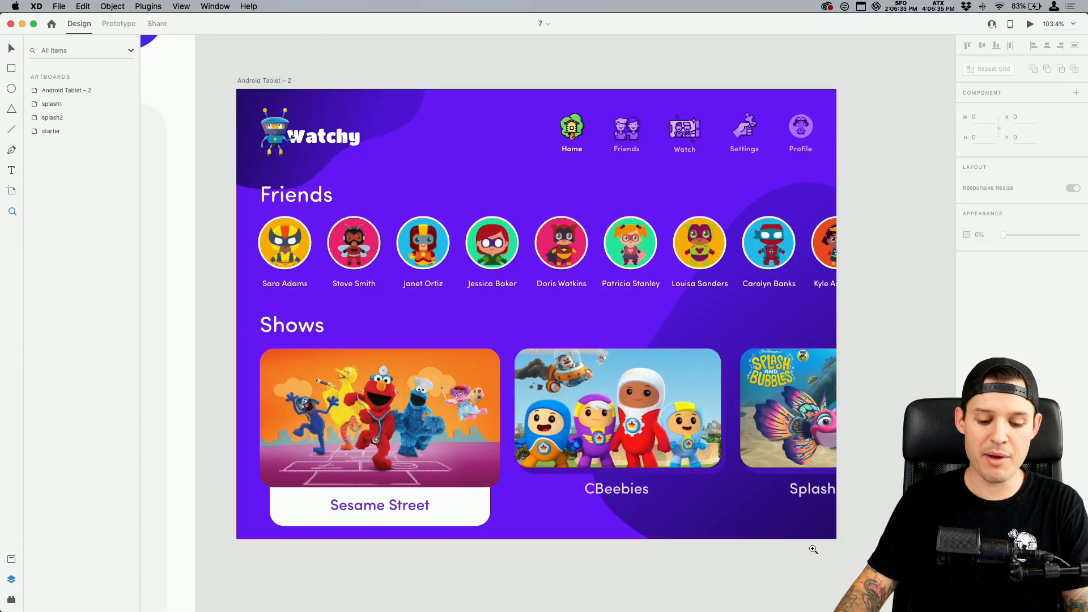
key(v)
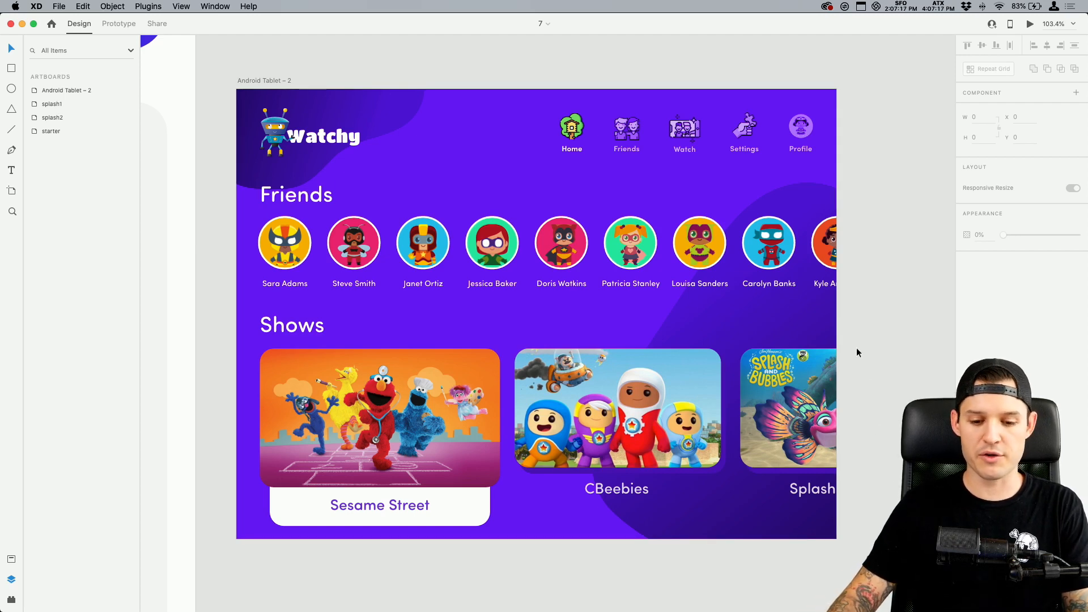
Turn the Get Started button group on the splash1 artboard into a component
drag(848, 246, 812, 589)
mouse_move(780, 276)
mouse_down()
mouse_move(715, 508)
mouse_move(313, 272)
mouse_move(194, 243)
mouse_move(586, 184)
mouse_up()
click(498, 212)
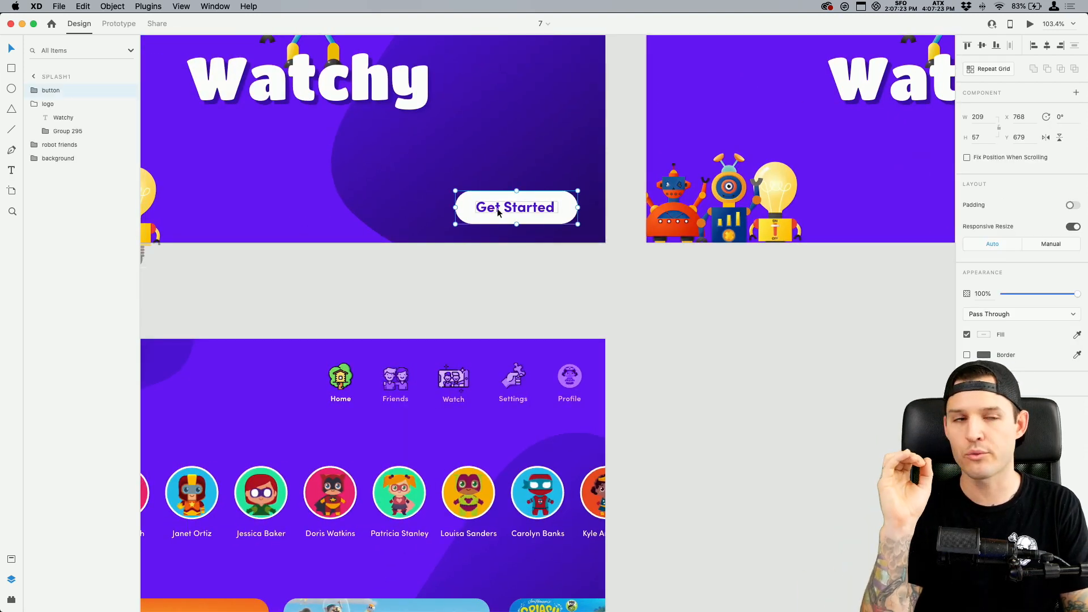
key(super+equal)
key(super+equal)
key(super+equal)
drag(497, 208, 574, 462)
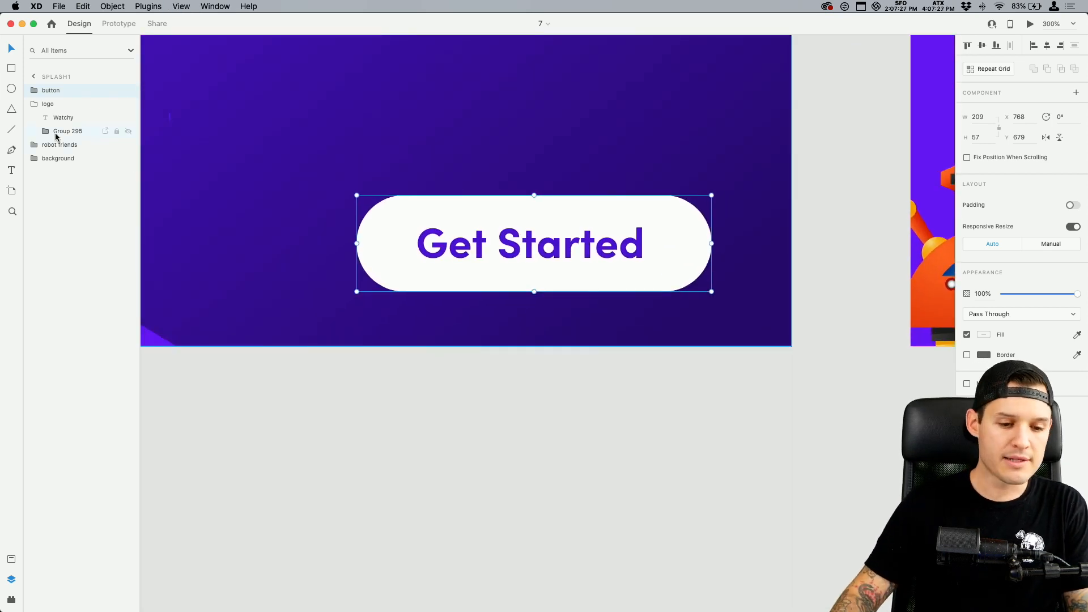
click(30, 103)
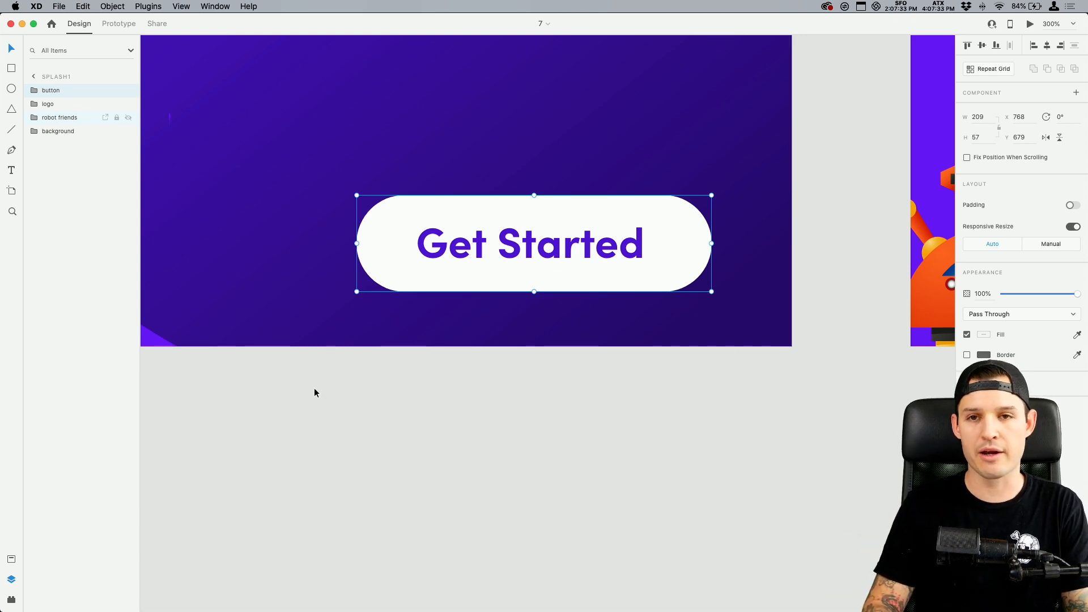
key(super+k)
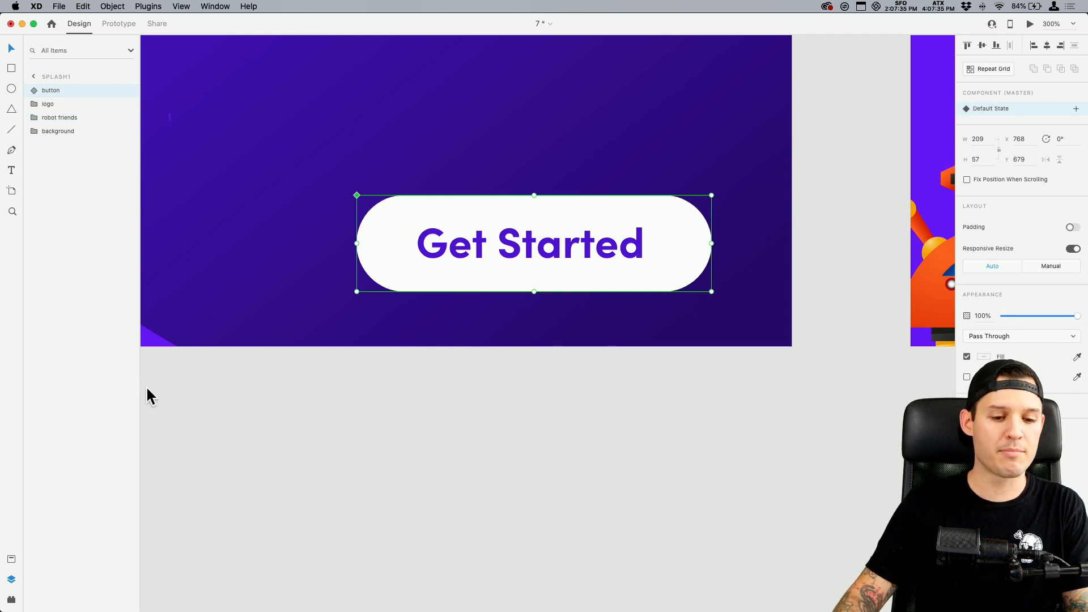
Place an instance of the button component on splash2 exactly over the existing Get Started button, at X 768, Y 679
click(11, 559)
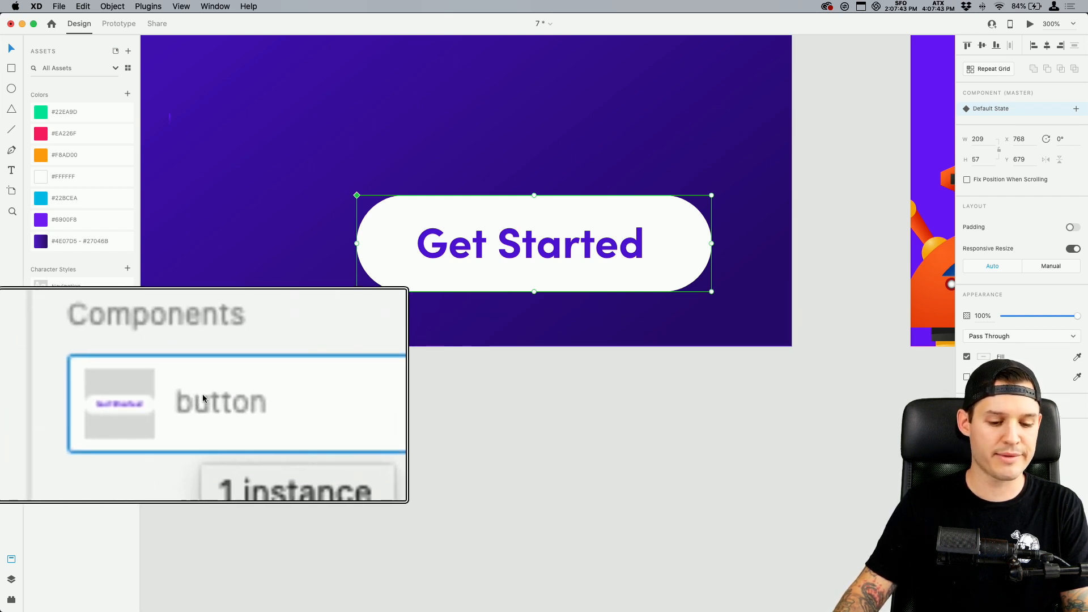
click(394, 413)
key(super+minus)
key(super+minus)
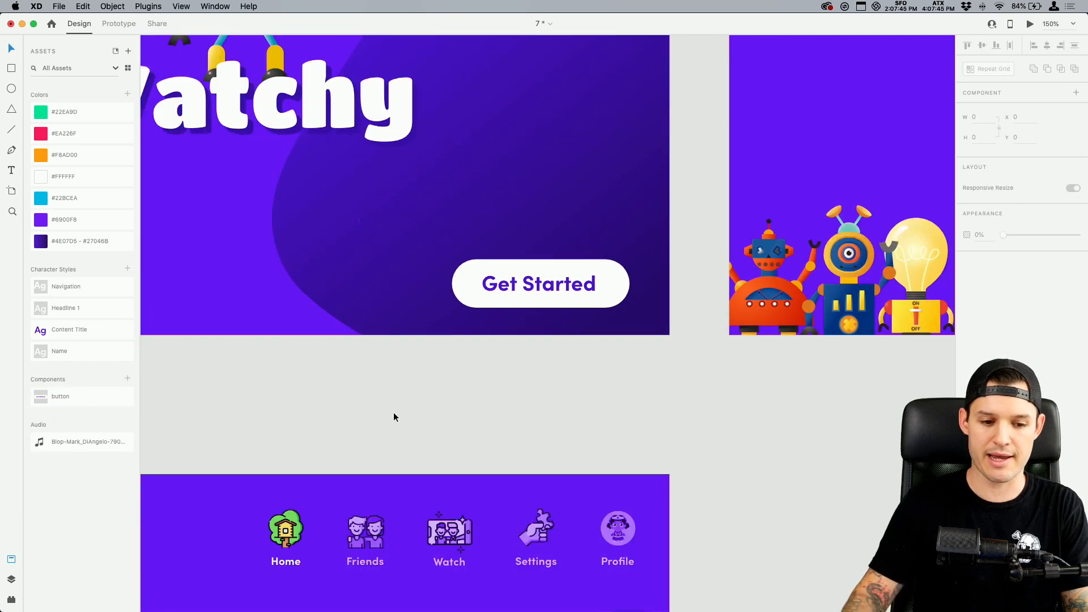
scroll(393, 412, left, 7)
click(917, 303)
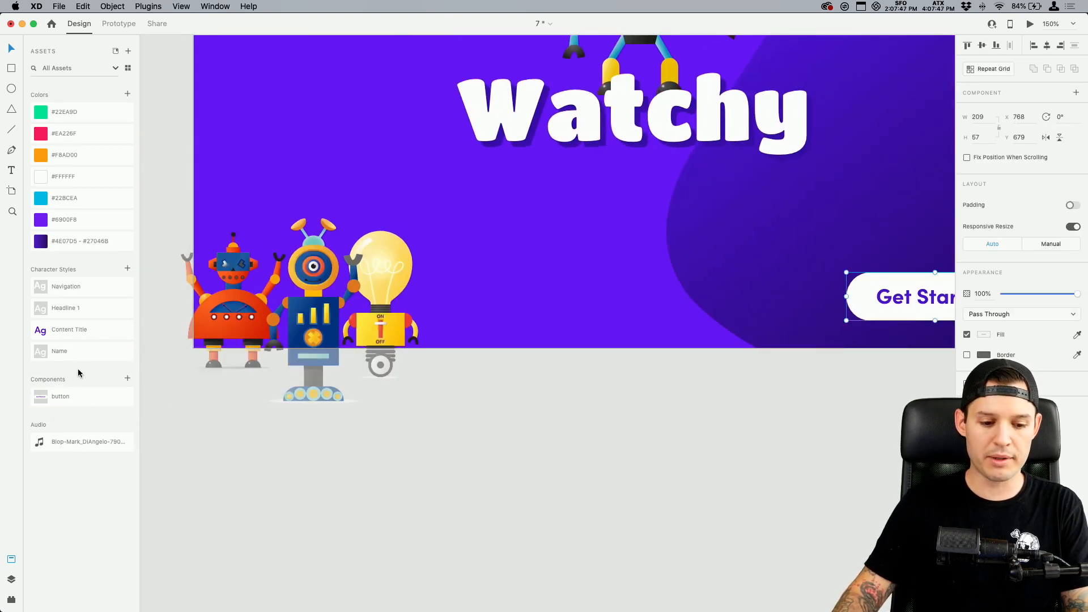
drag(97, 396, 782, 244)
scroll(782, 244, right, 10)
drag(498, 257, 641, 334)
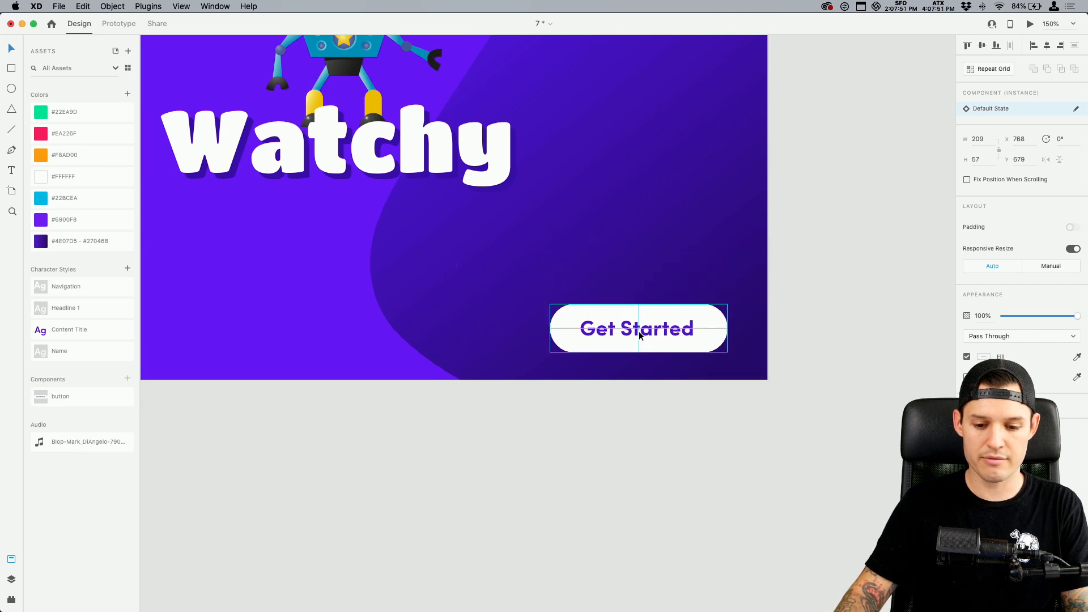
Delete the original ungoverned button group from splash2, keeping only the component instance
click(12, 579)
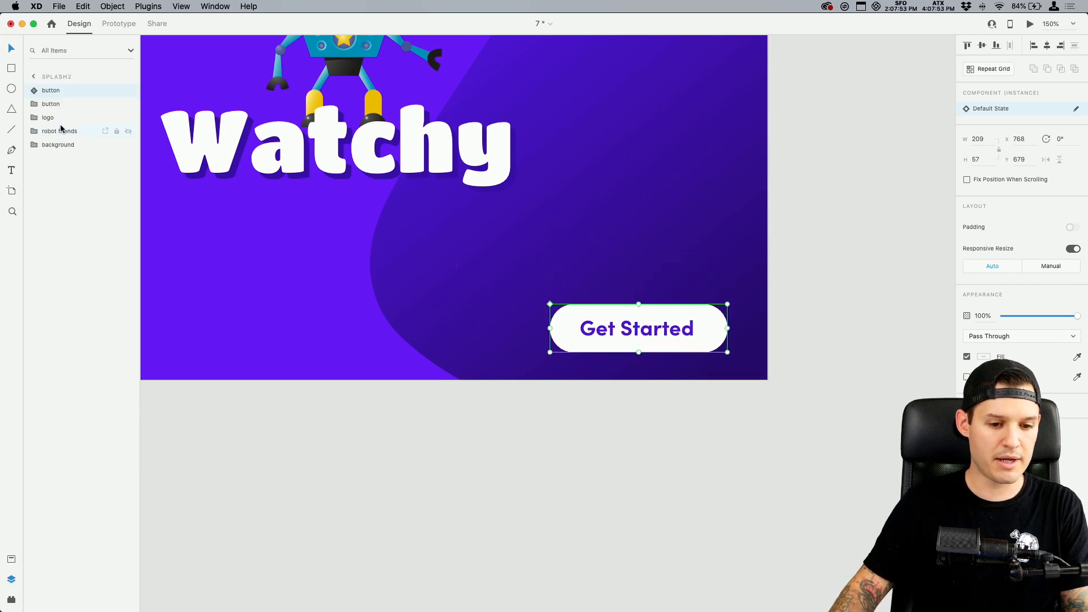
click(65, 107)
key(Delete)
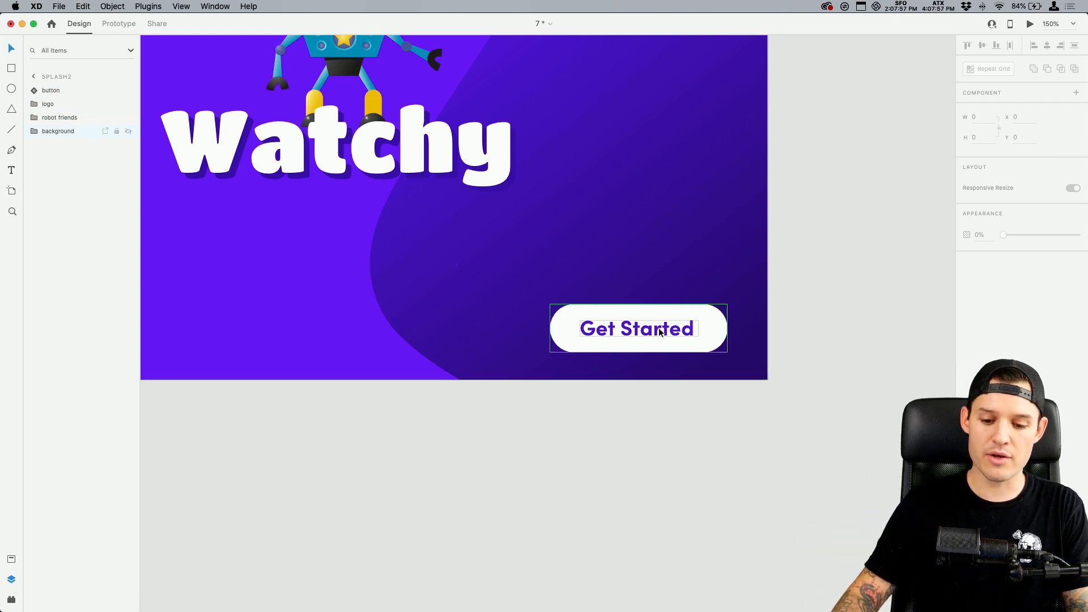
Add a button component instance to the Android Tablet – 2 artboard and move it between the Watchy logo and the Friends row
scroll(659, 332, down, 15)
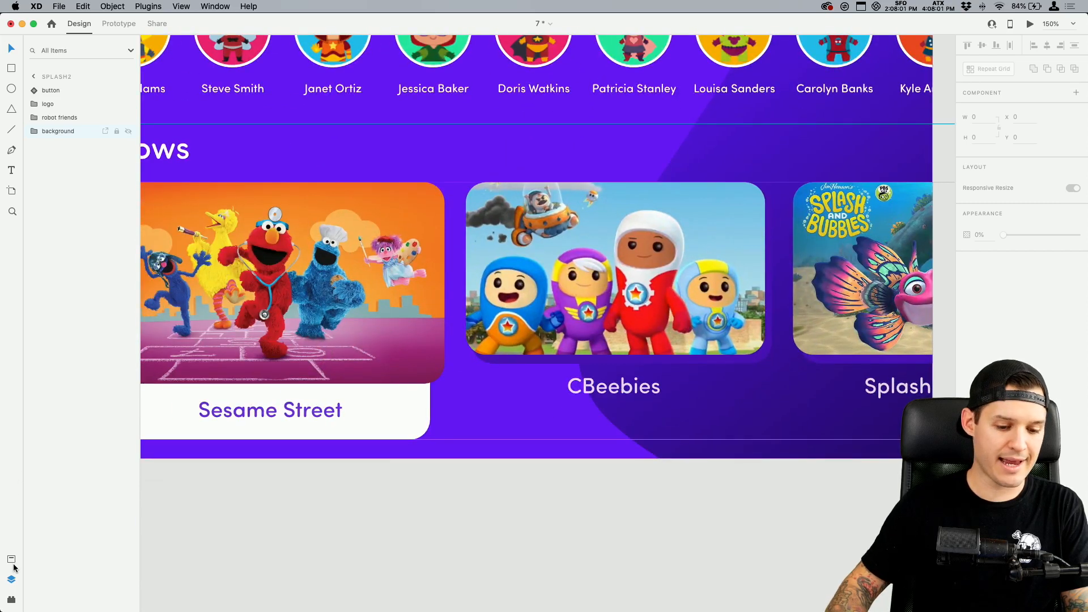
click(12, 560)
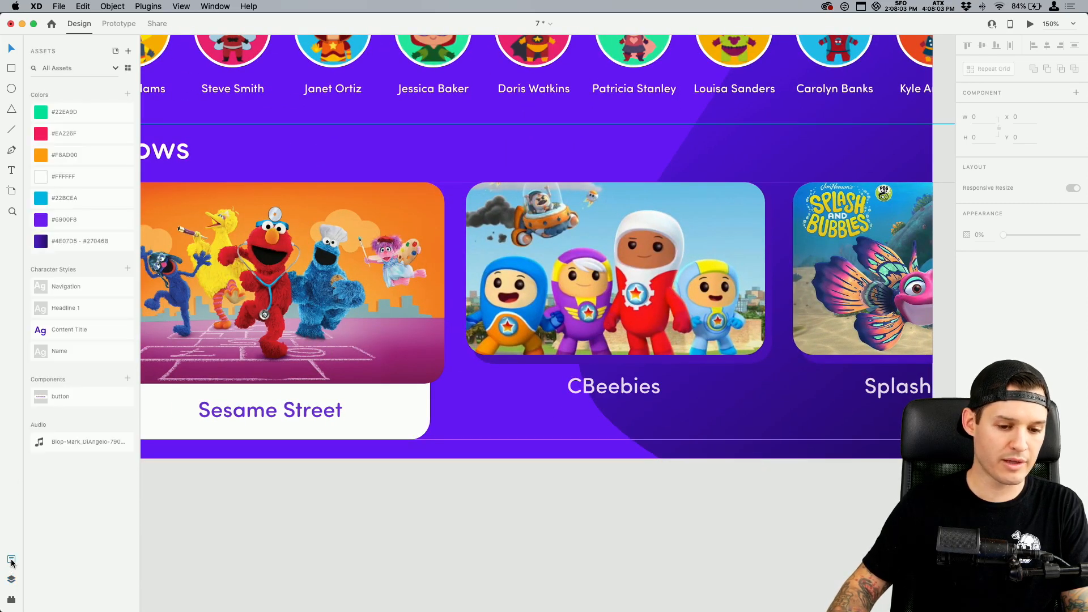
drag(66, 396, 584, 141)
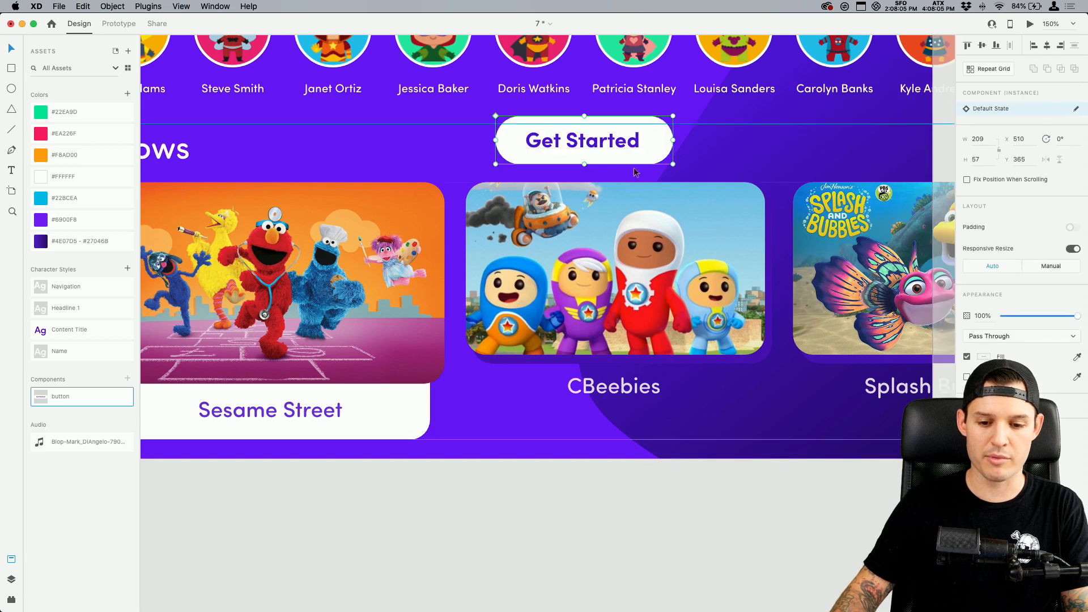
scroll(608, 165, up, 1)
scroll(608, 165, down, 5)
scroll(555, 292, up, 2)
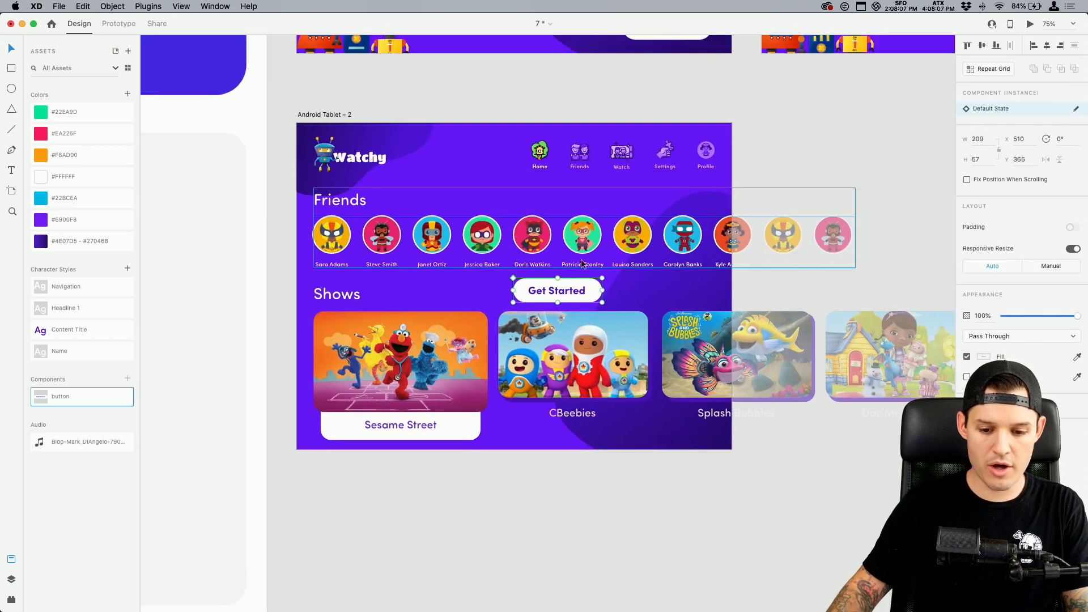
drag(555, 291, 443, 184)
Change the label of the new button instance on Android Tablet – 2 to "Create a Watch Party"
double_click(441, 181)
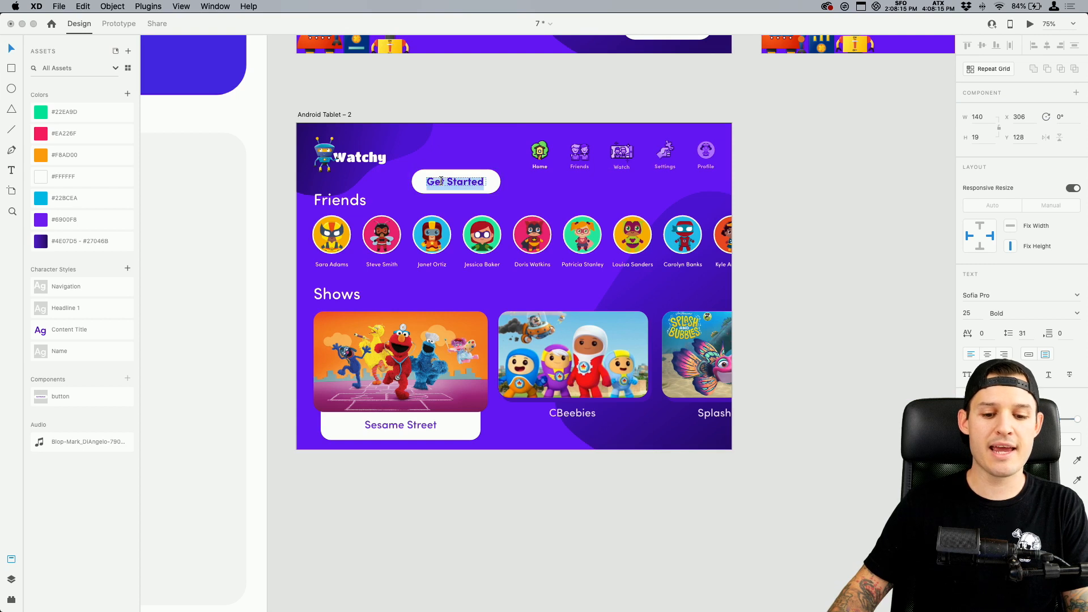
text(Create a)
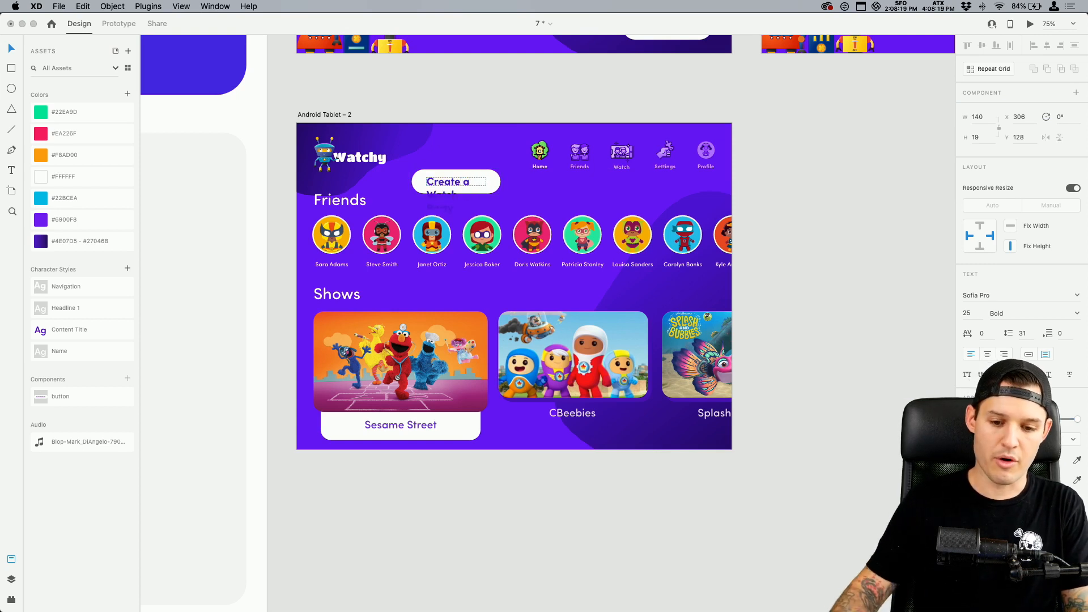
key(super+equal)
key(super+equal)
key(super+equal)
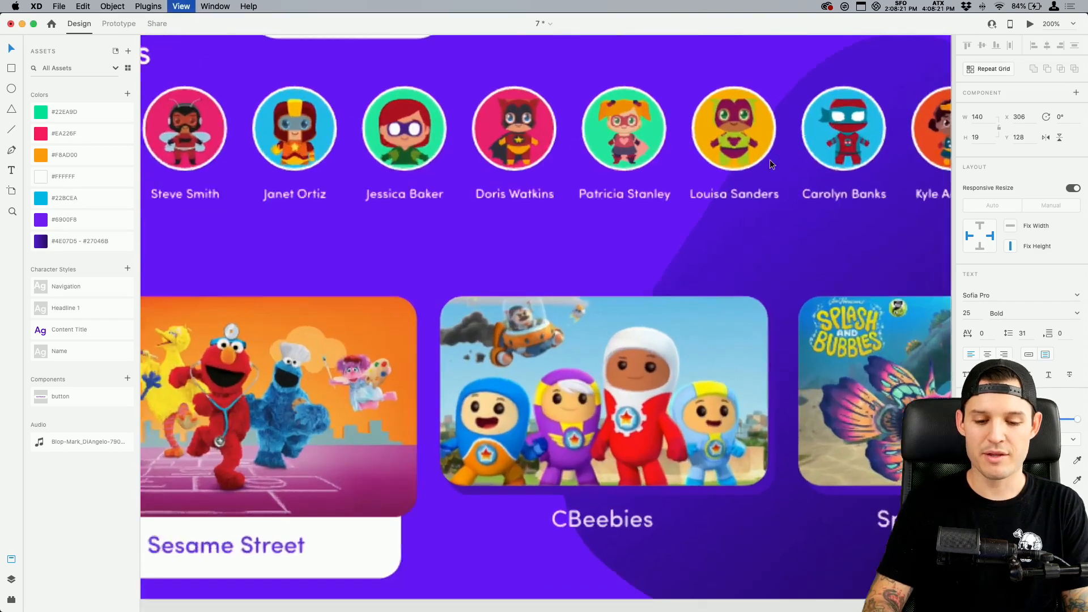
drag(483, 95, 578, 369)
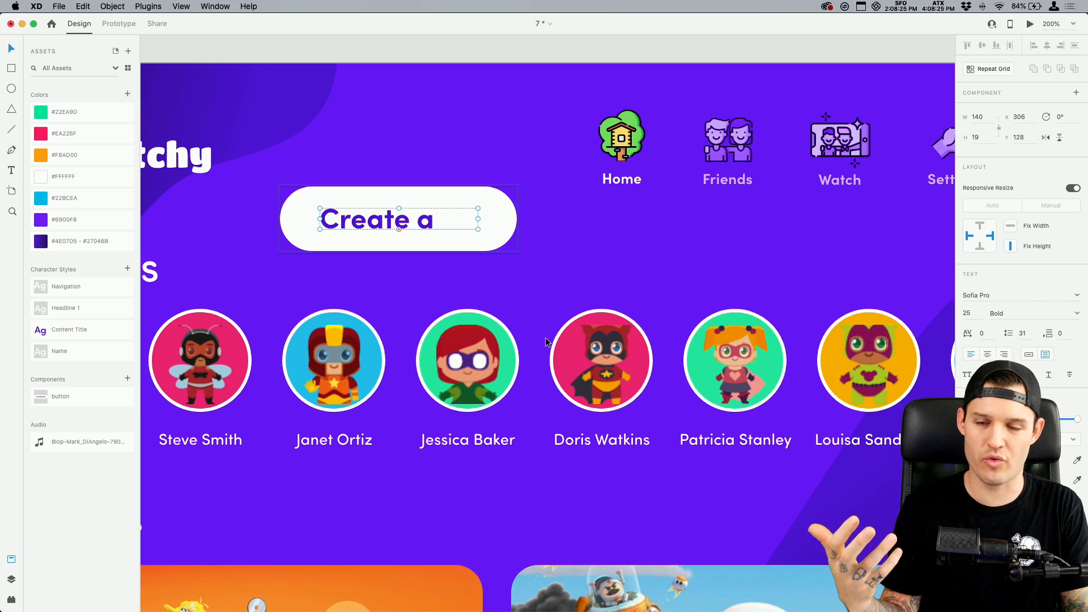
Manually widen the button's white background to about 338 and its label's text box to about 260 to fit the longer text
click(508, 217)
drag(517, 218, 661, 219)
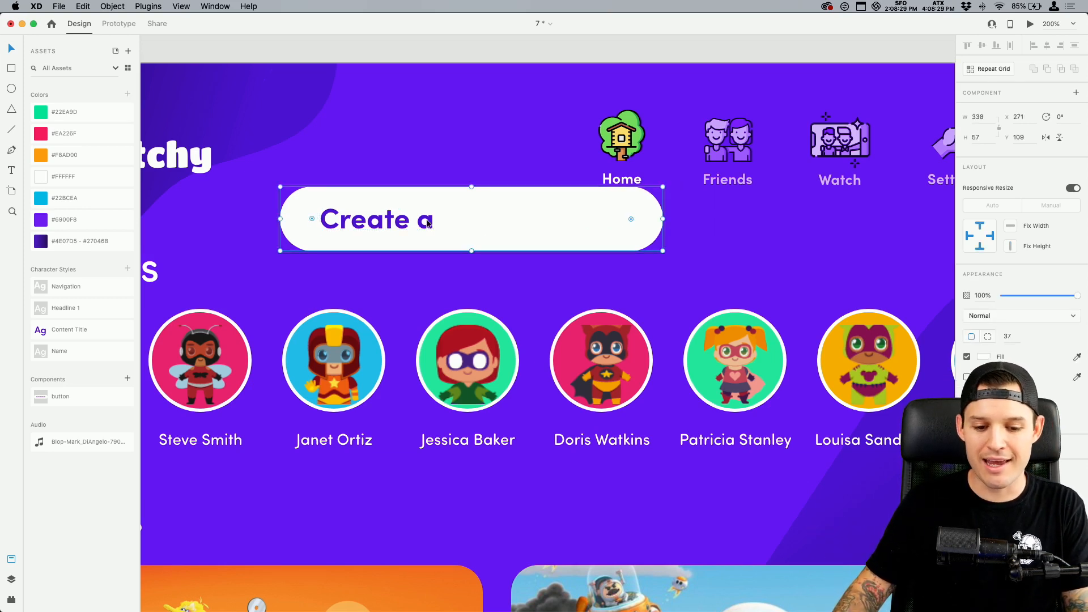
key(Escape)
double_click(418, 223)
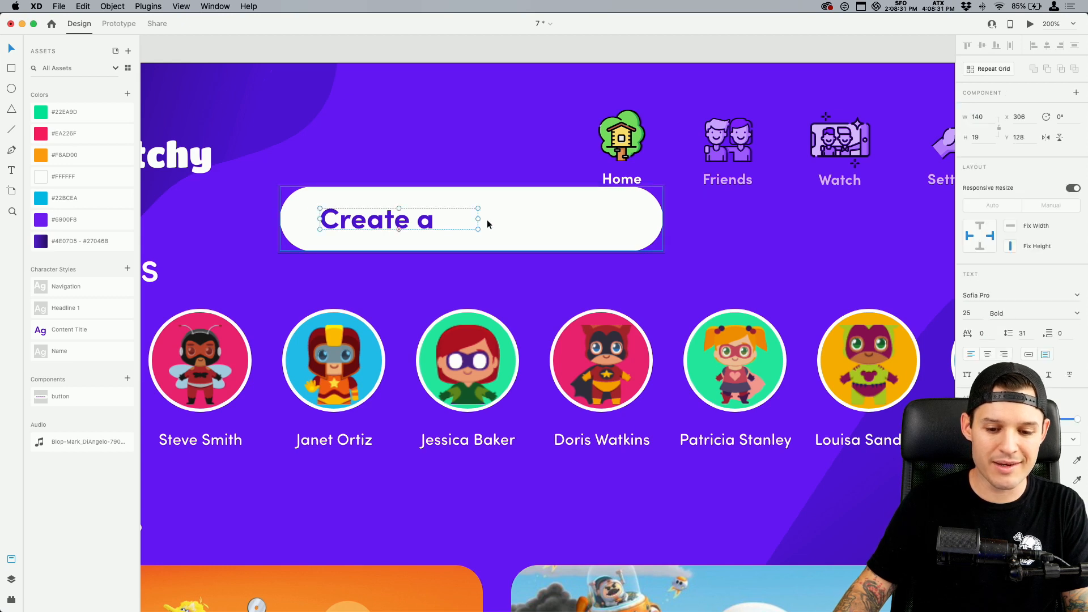
drag(478, 219, 624, 219)
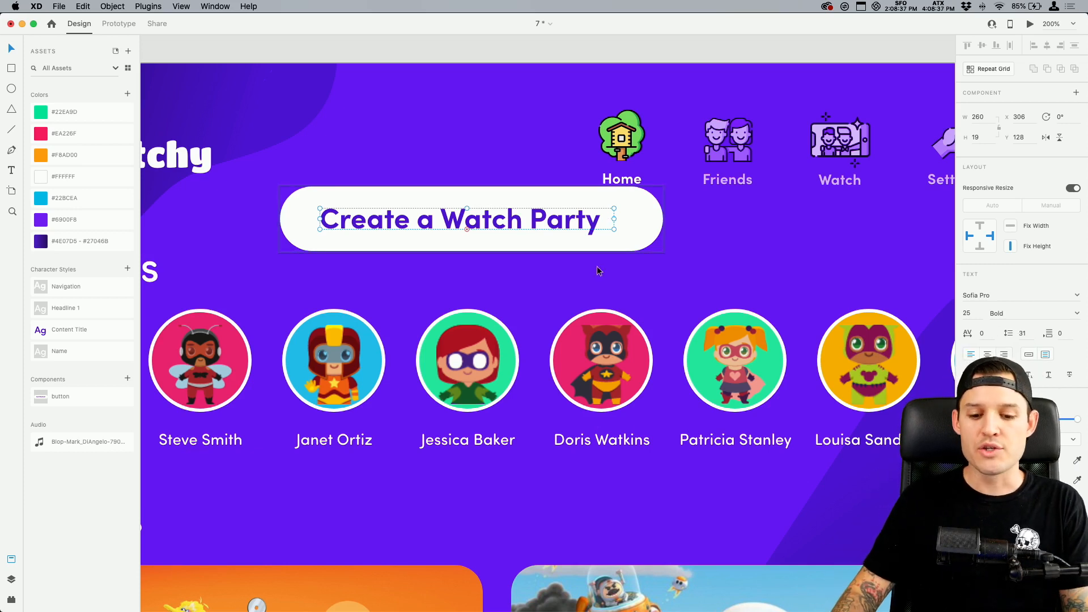
Delete the manually stretched Create a Watch Party button, both background and label, from Android Tablet – 2
click(598, 245)
key(Delete)
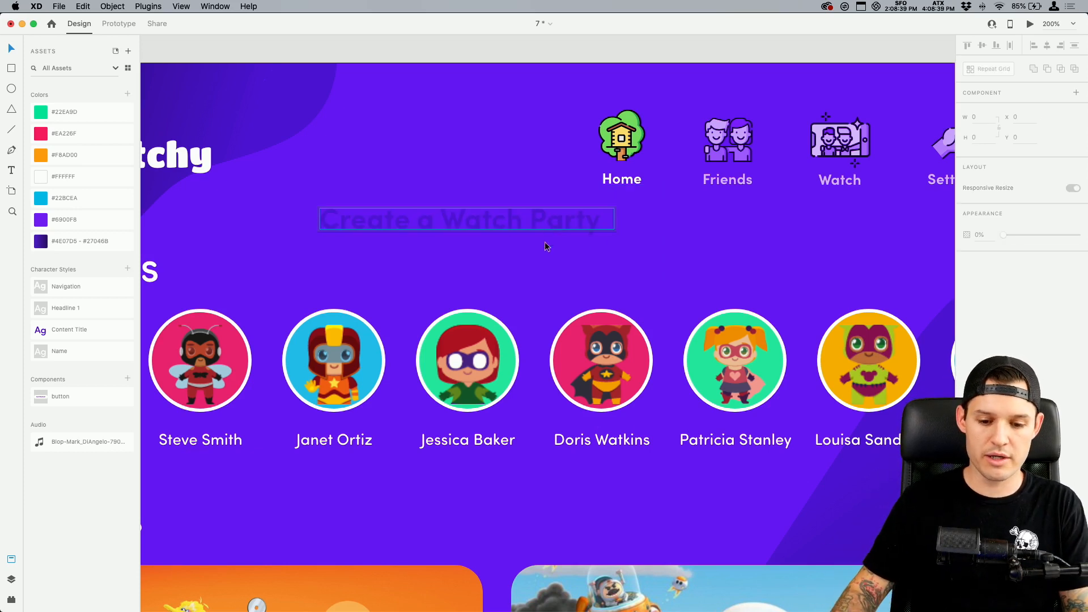
click(535, 226)
key(Delete)
Enable padding on the master Get Started button component on the splash1 artboard
scroll(535, 227, up, 15)
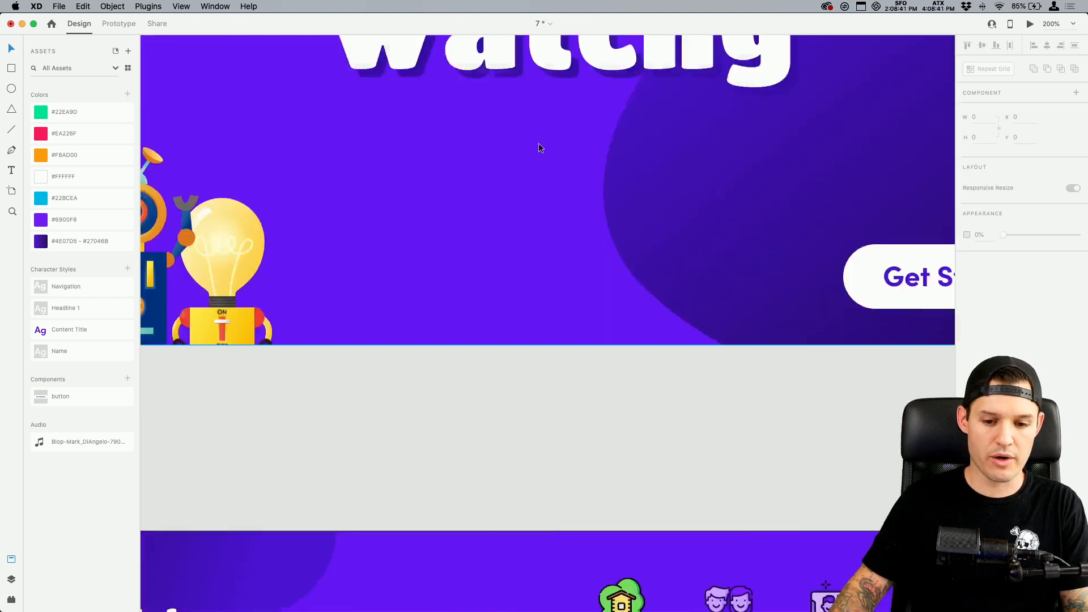
scroll(537, 147, right, 6)
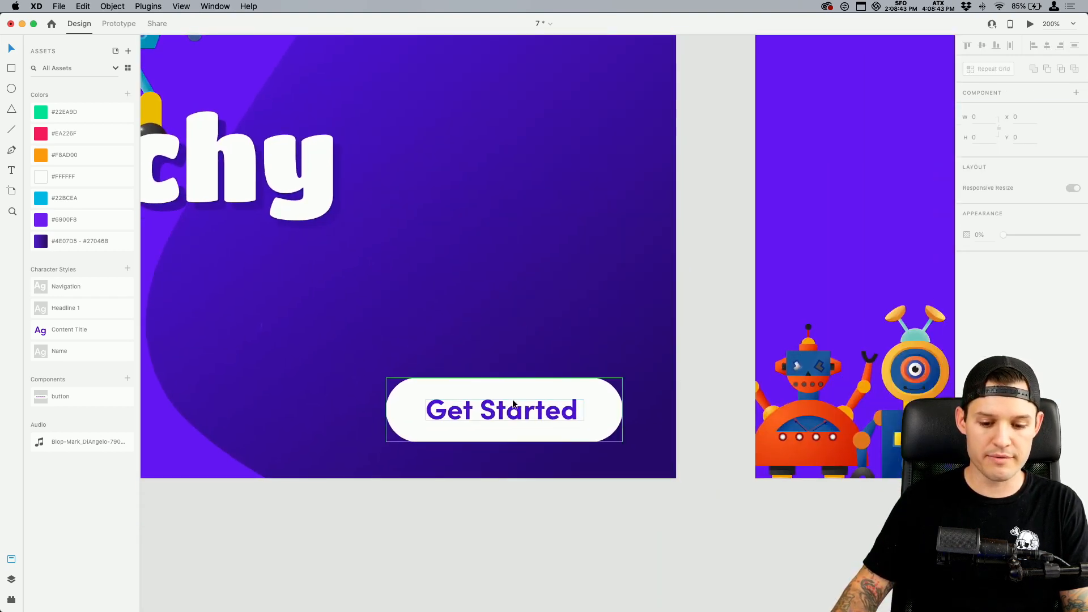
click(512, 408)
scroll(372, 375, up, 3)
scroll(371, 379, up, 5)
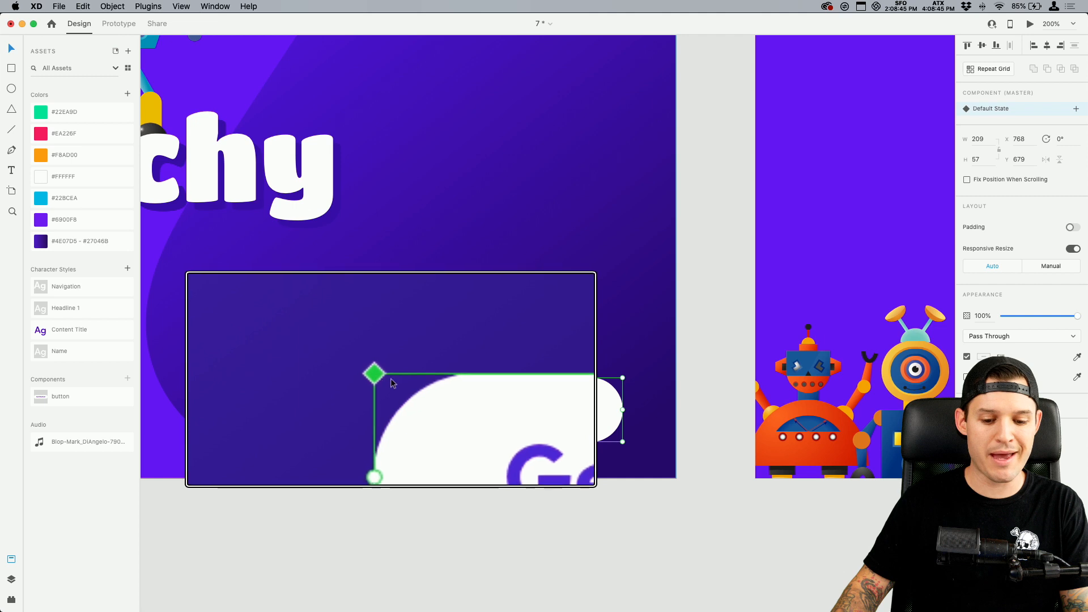
scroll(386, 378, down, 5)
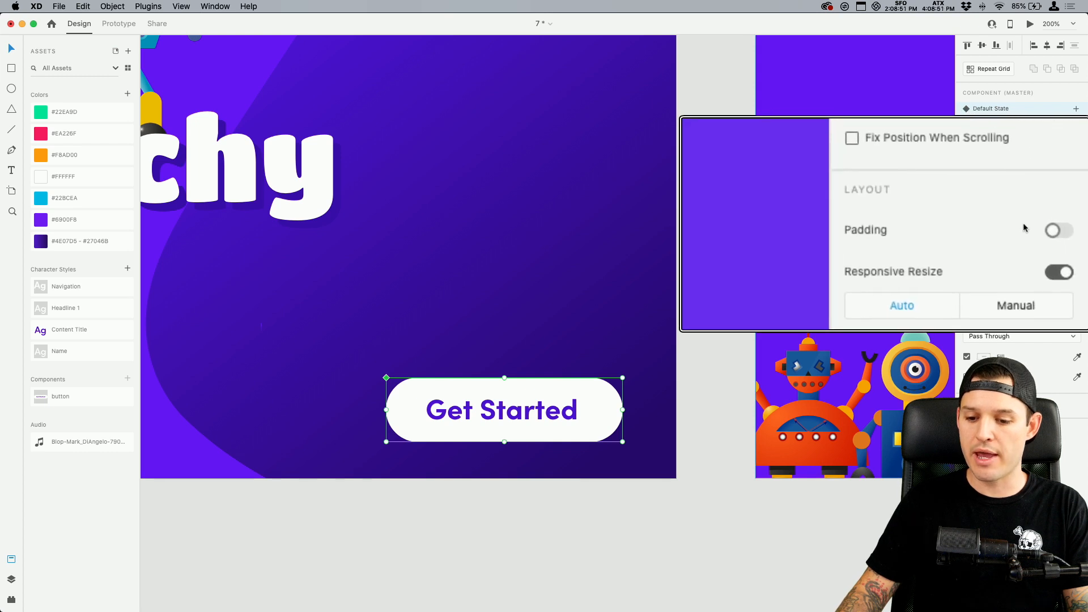
click(1059, 228)
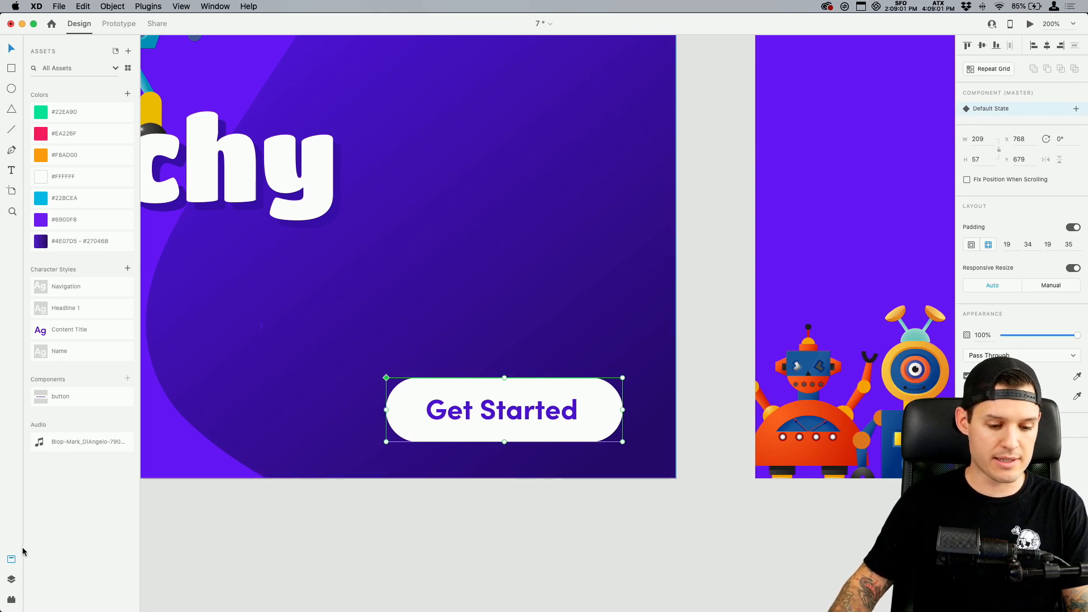
Examine the layers inside the splash1 button component, its Get Started text and Rectangle 1873 background, with the button up close
click(11, 576)
click(34, 90)
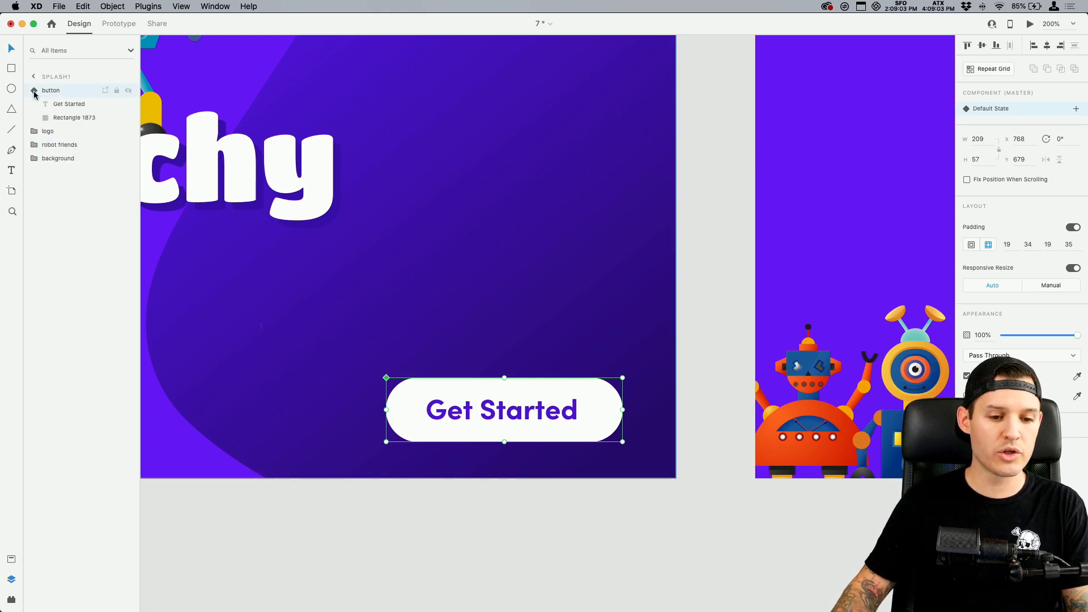
click(70, 119)
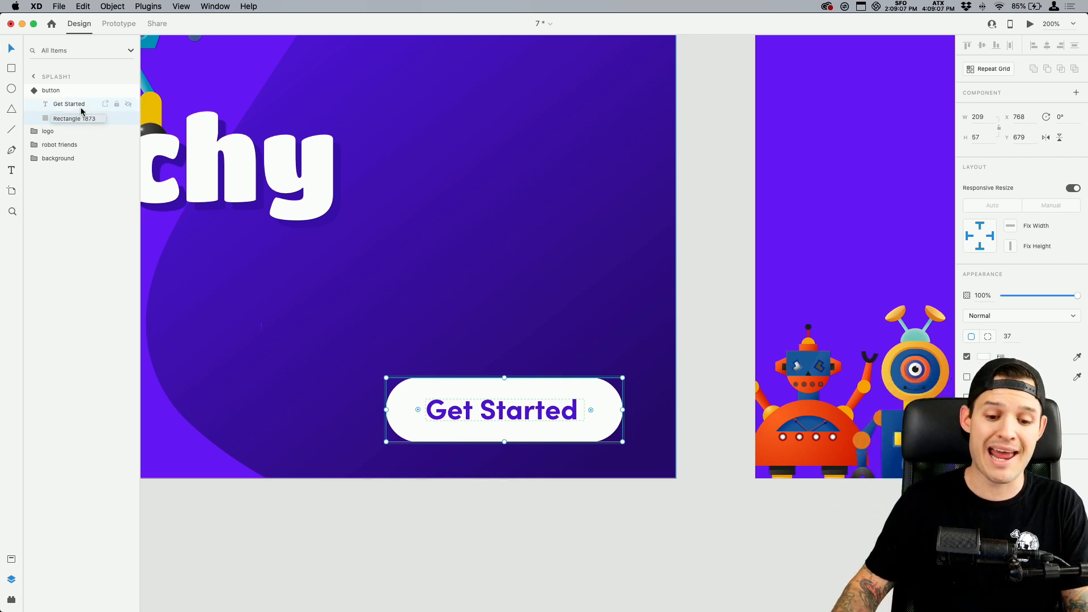
key(z)
drag(356, 349, 623, 457)
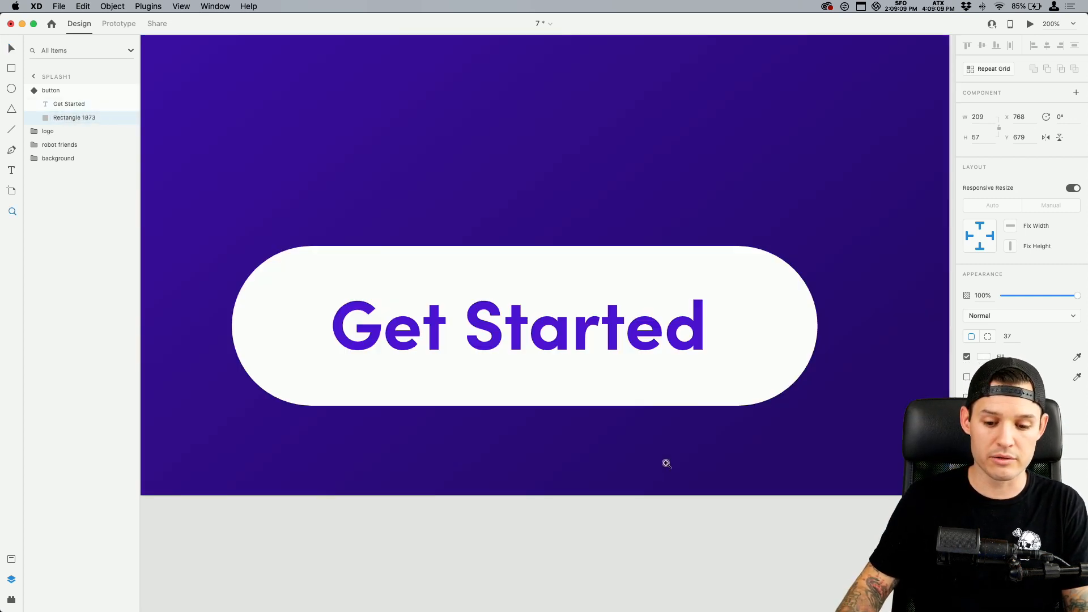
click(756, 398)
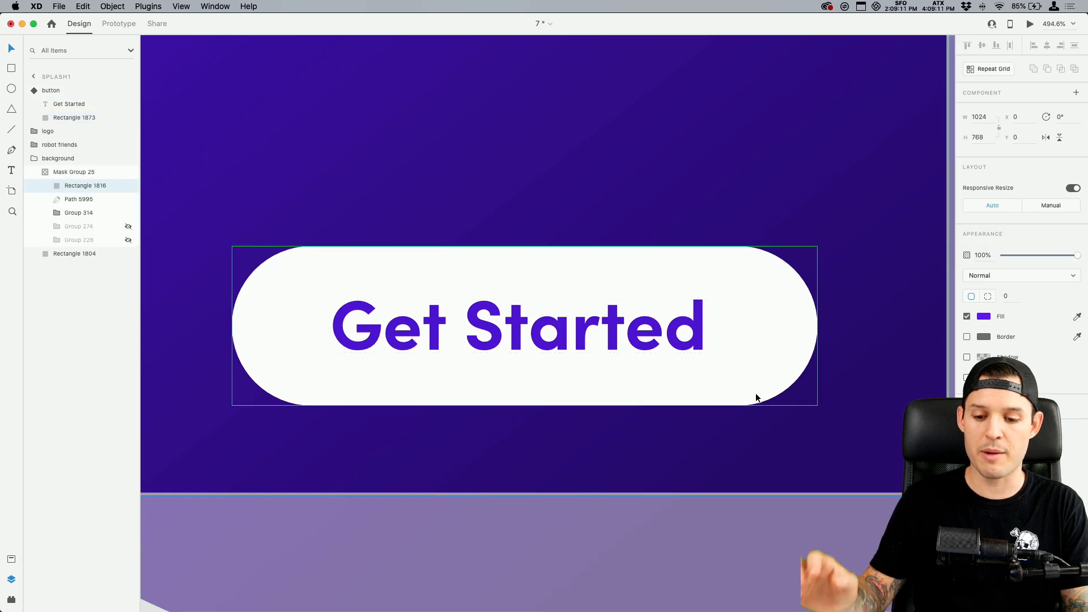
Lock the background group on the splash1 artboard, leaving the button component selectable
click(799, 324)
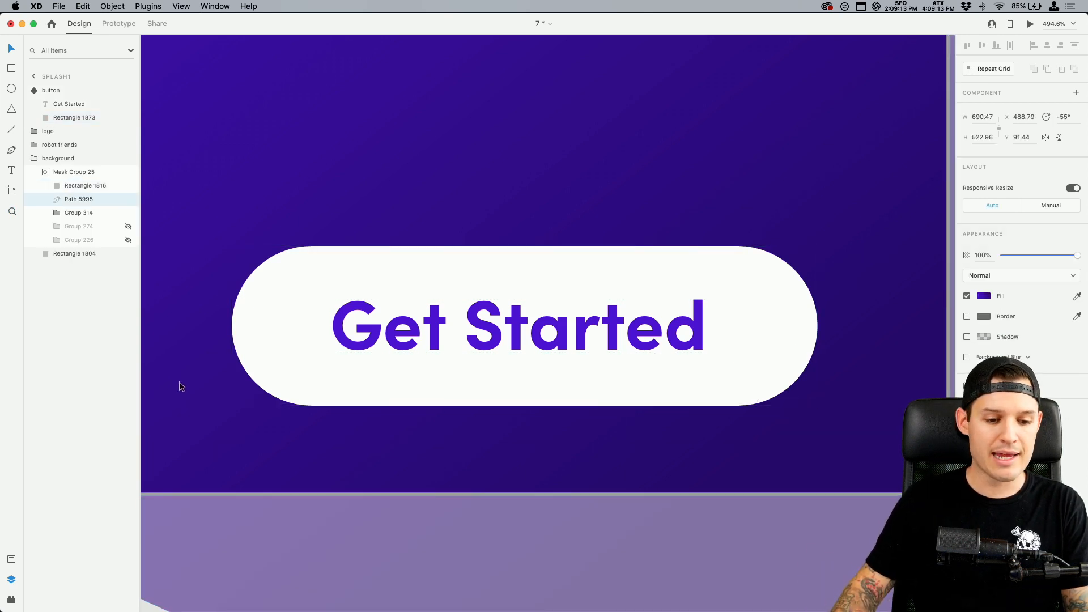
key(super+minus)
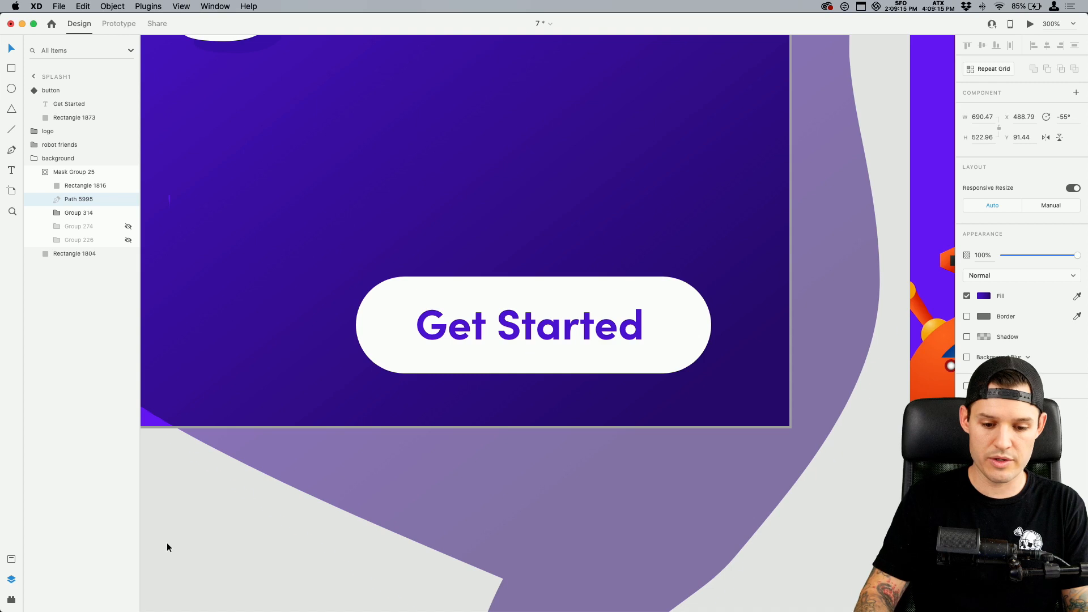
key(Escape)
click(559, 288)
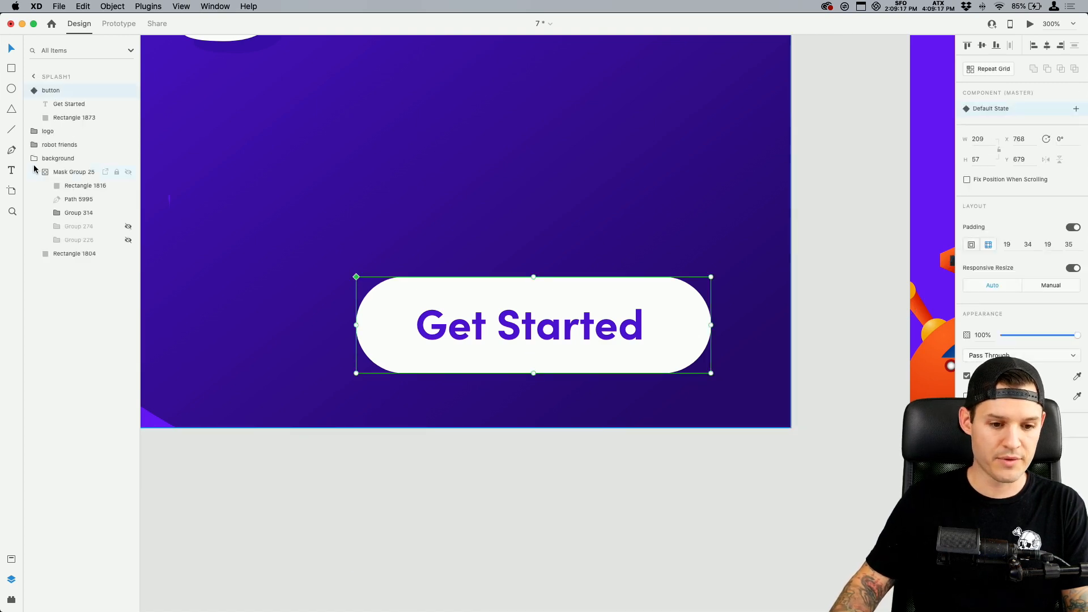
key(z)
drag(323, 394, 564, 209)
key(v)
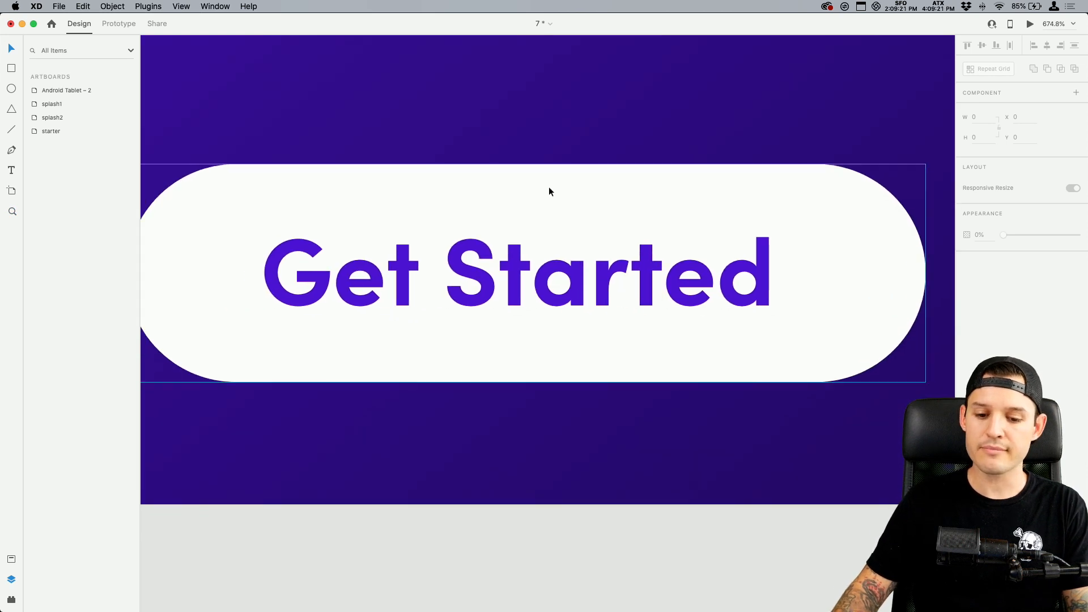
Examine the splash1 button's Rectangle 1873 background and its Get Started text layer
double_click(549, 186)
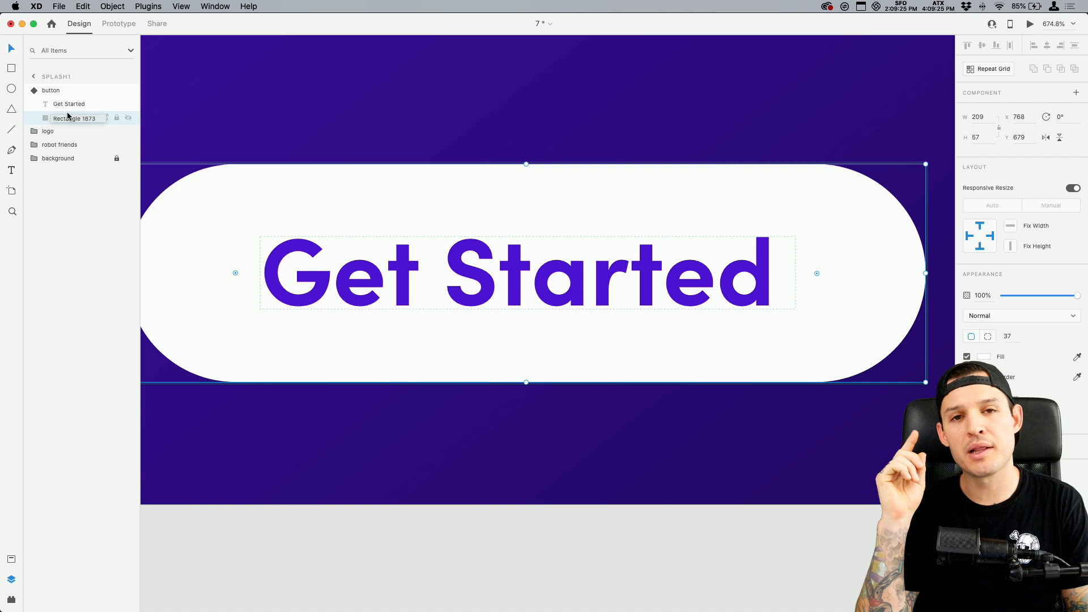
key(Tab)
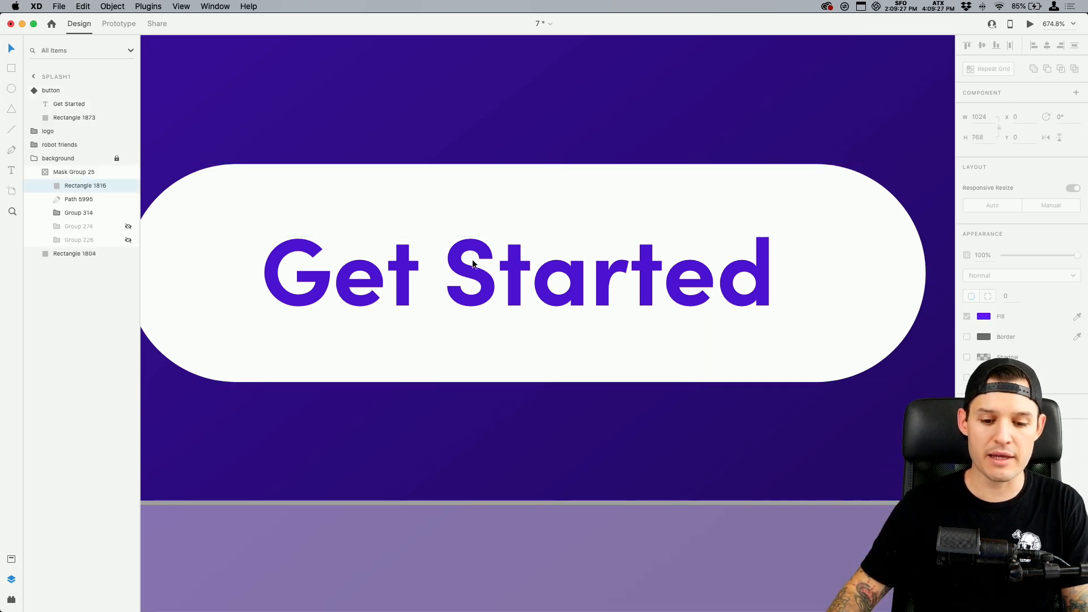
key(Tab)
click(64, 105)
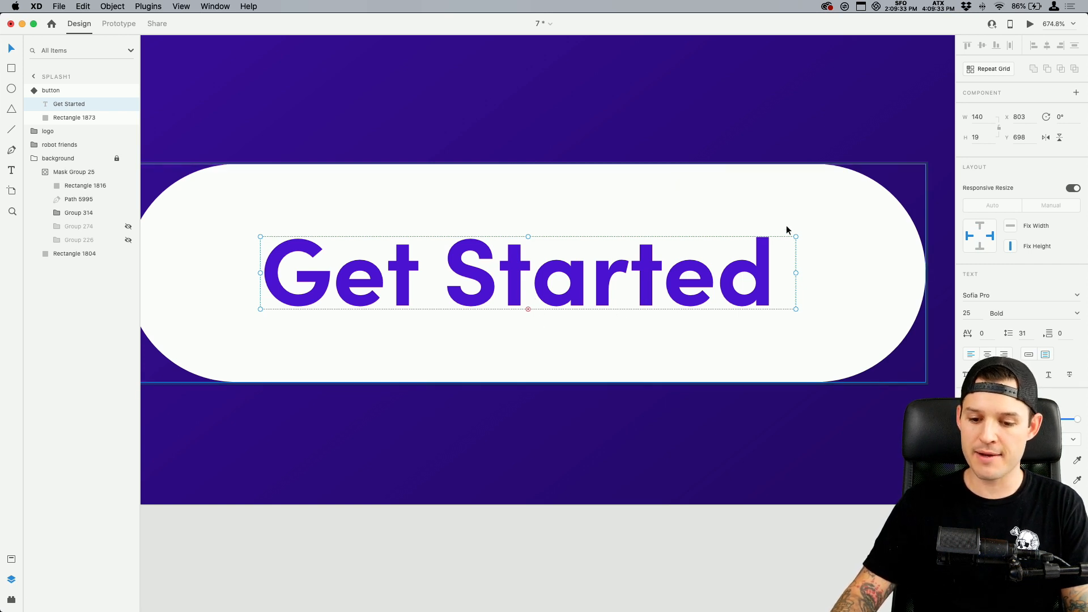
Inspect the top, right, bottom and left padding values of the master button component one by one
click(51, 92)
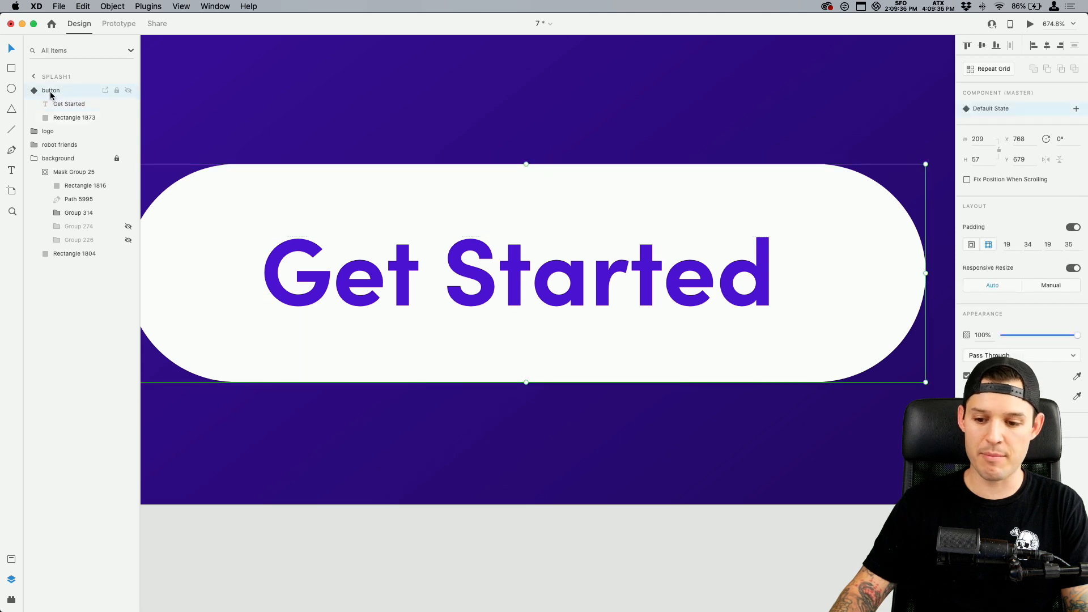
click(1008, 245)
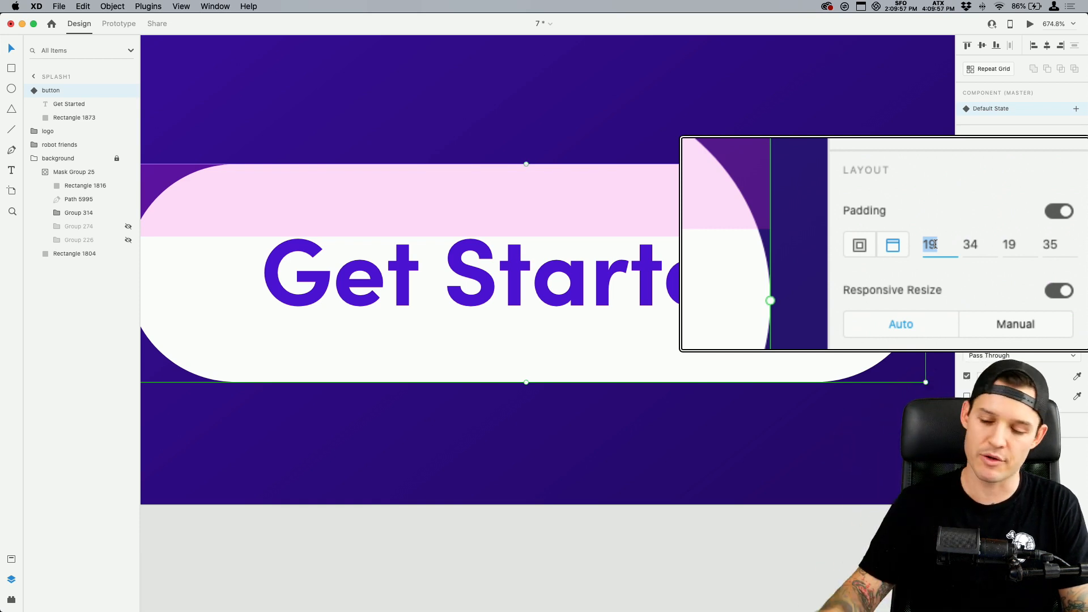
click(941, 244)
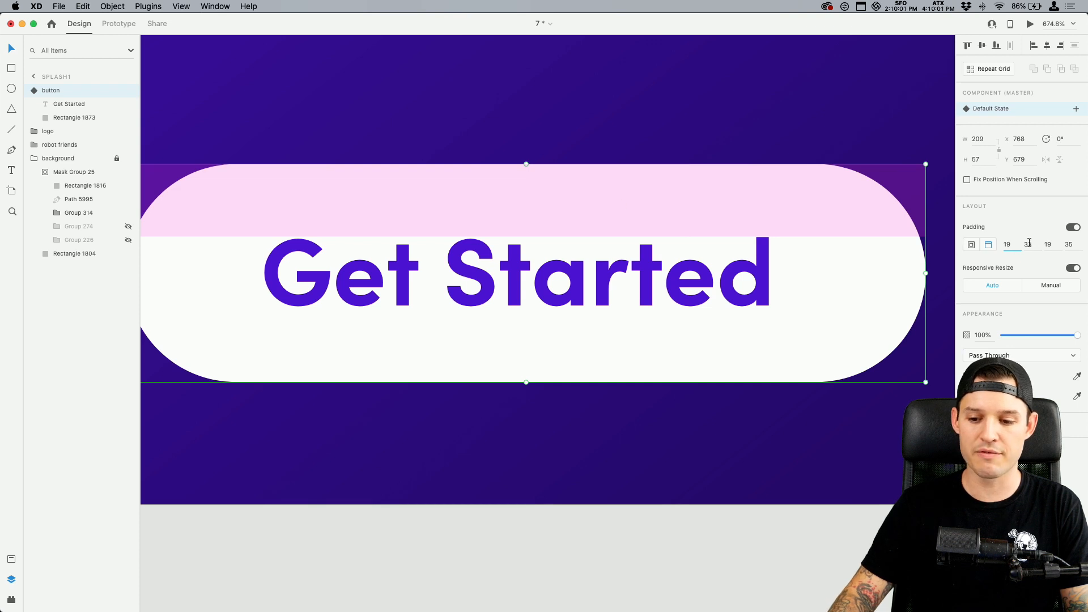
click(1030, 244)
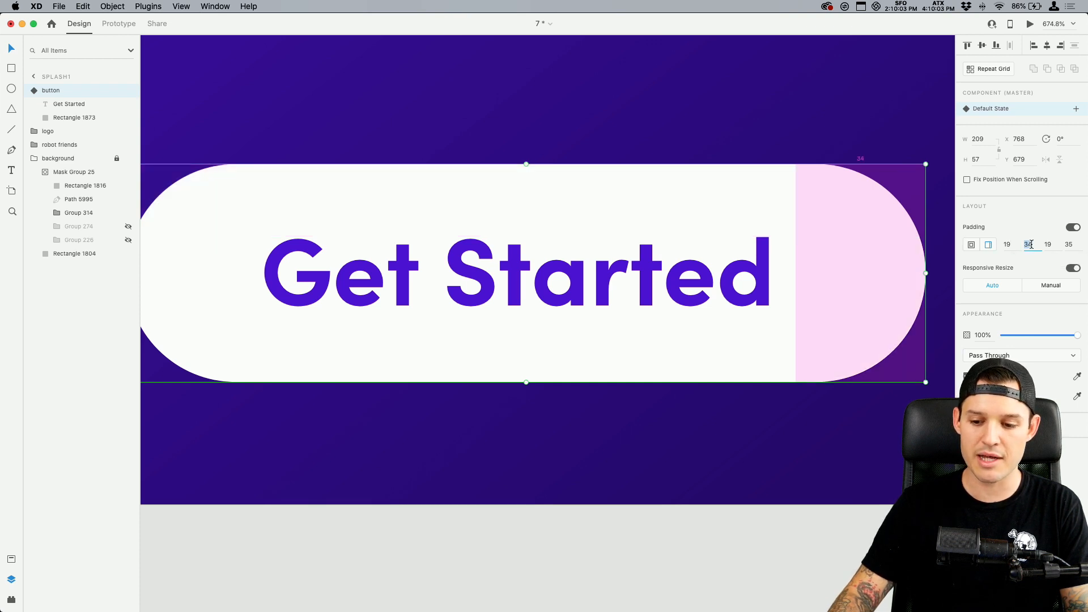
click(1048, 245)
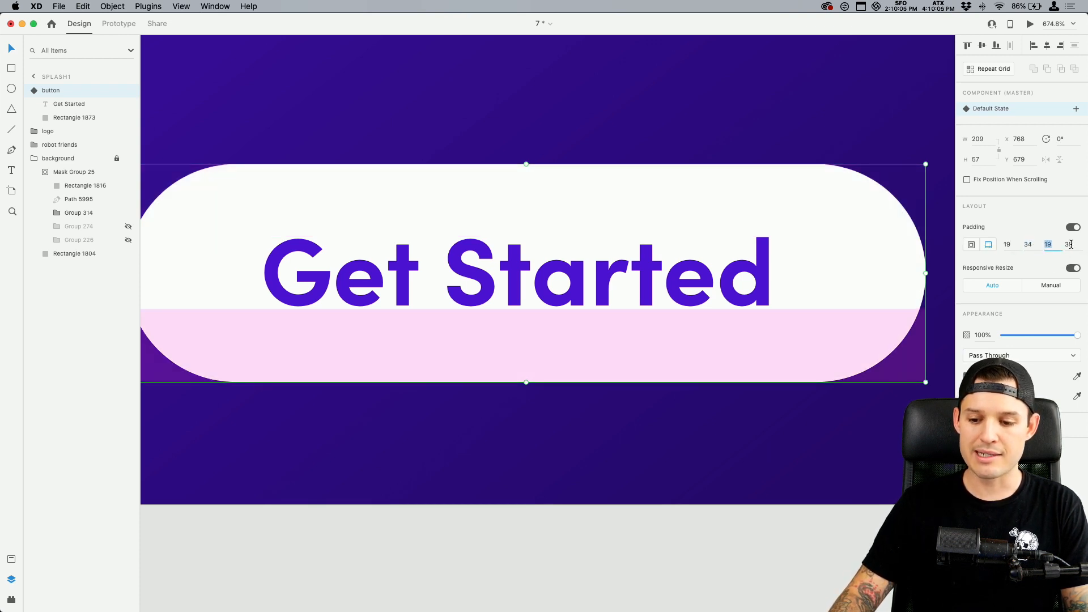
click(1070, 245)
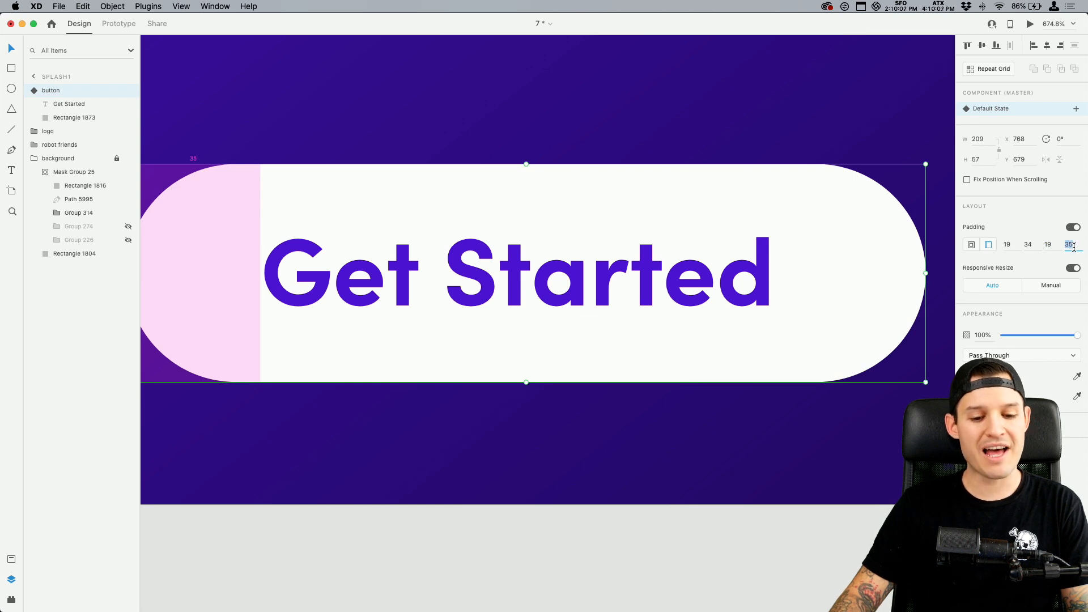
Set the master button's right padding to 35 and its top and bottom padding to 20
click(1028, 245)
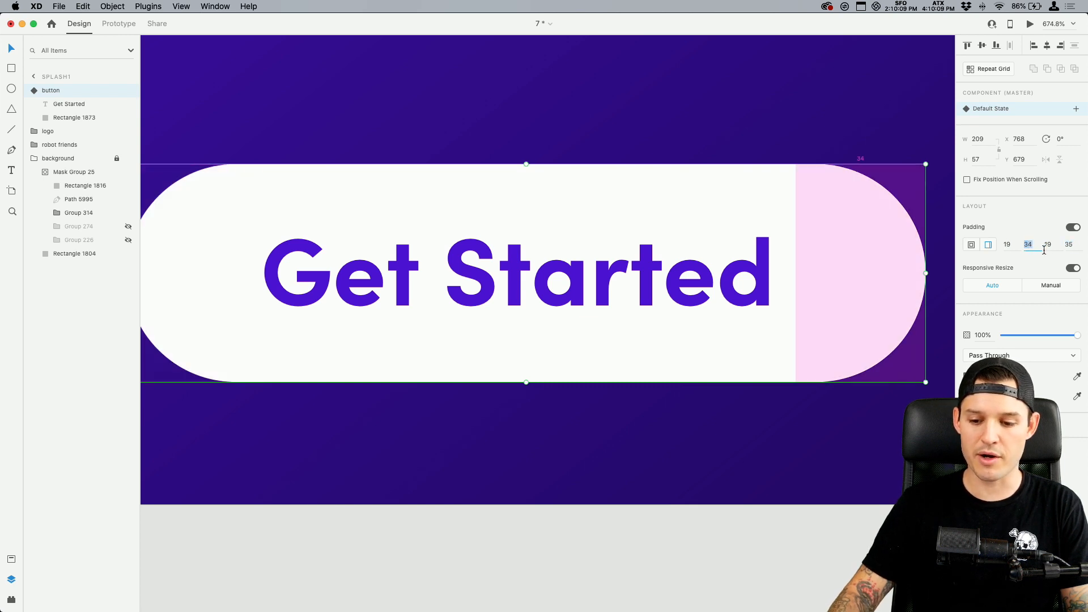
key(Up)
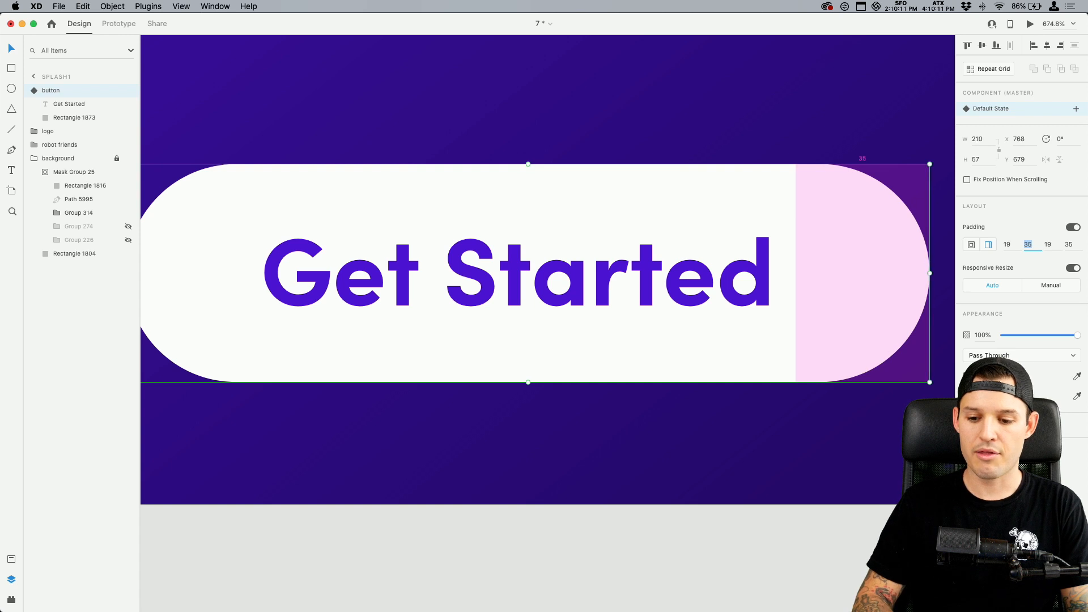
click(1012, 244)
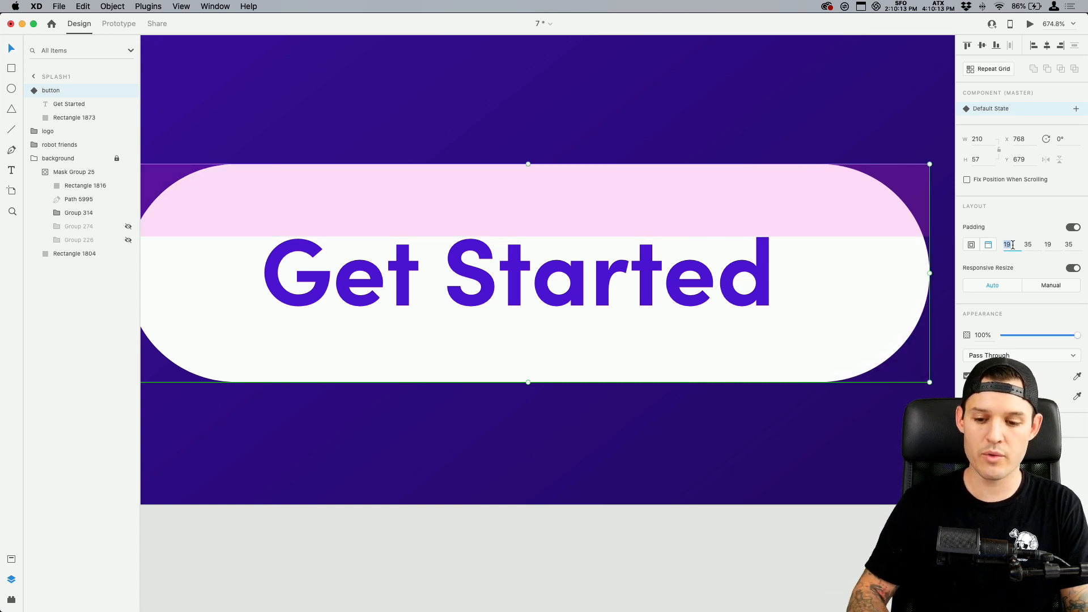
key(Up)
key(Tab)
key(Tab)
key(Up)
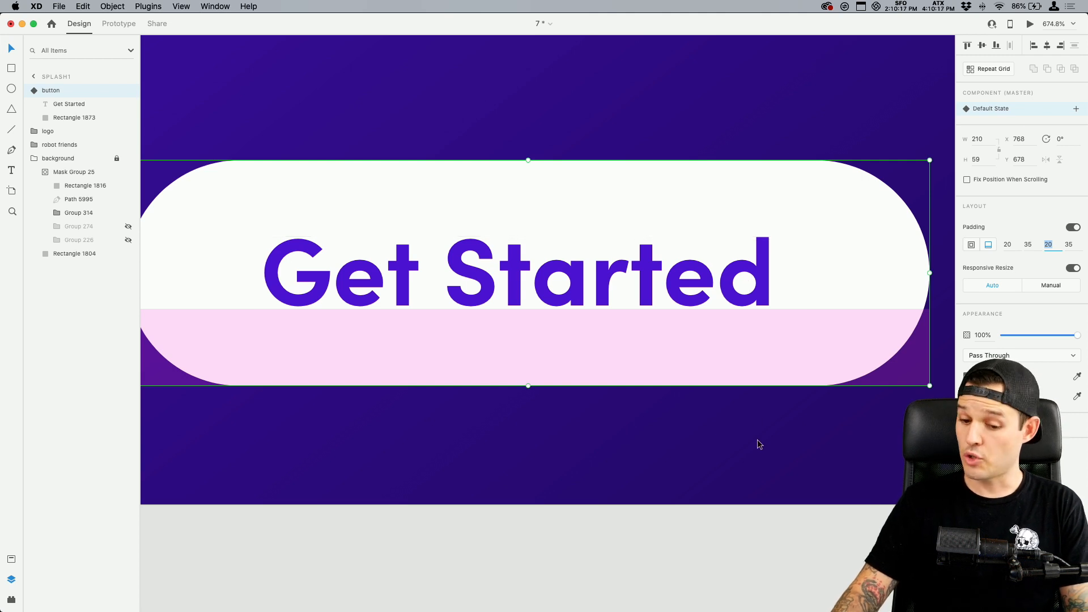
click(743, 338)
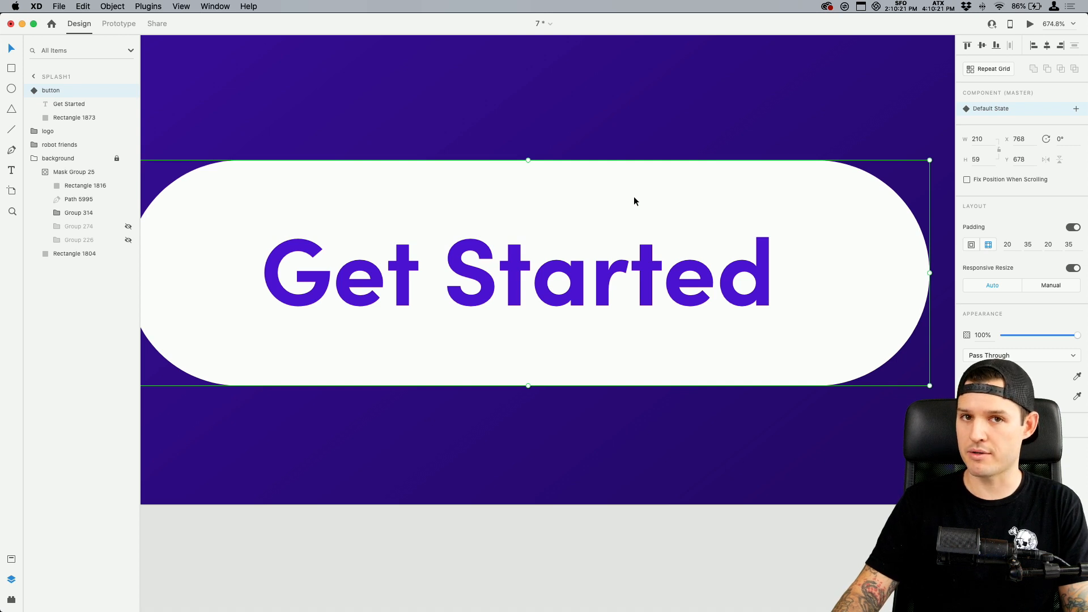
drag(633, 196, 659, 139)
key(super+z)
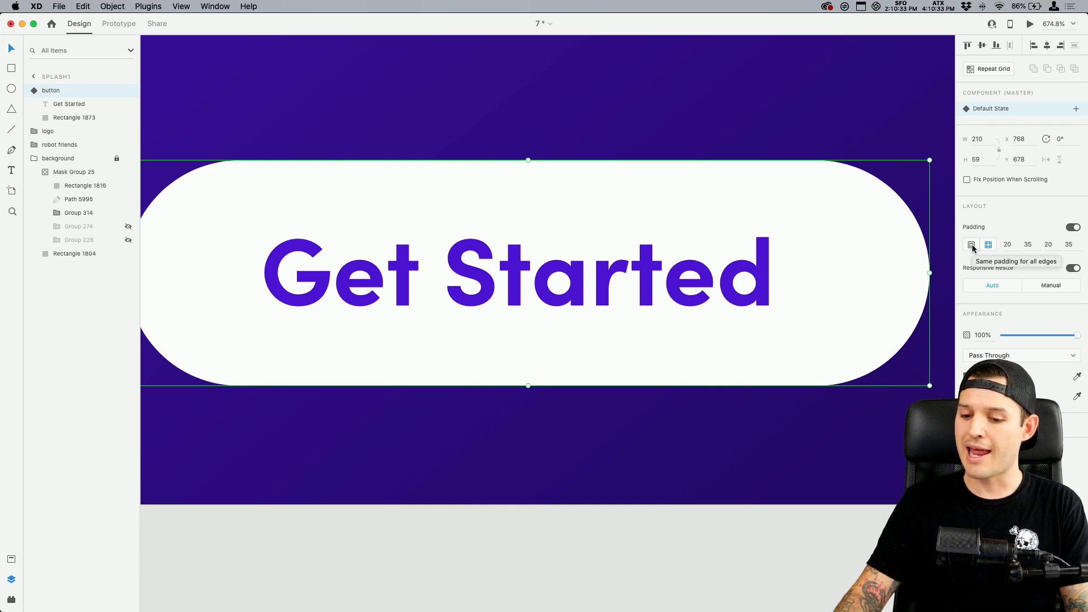
Place an instance of the button component from the document assets above the character avatars on Android Tablet – 2
key(super+minus)
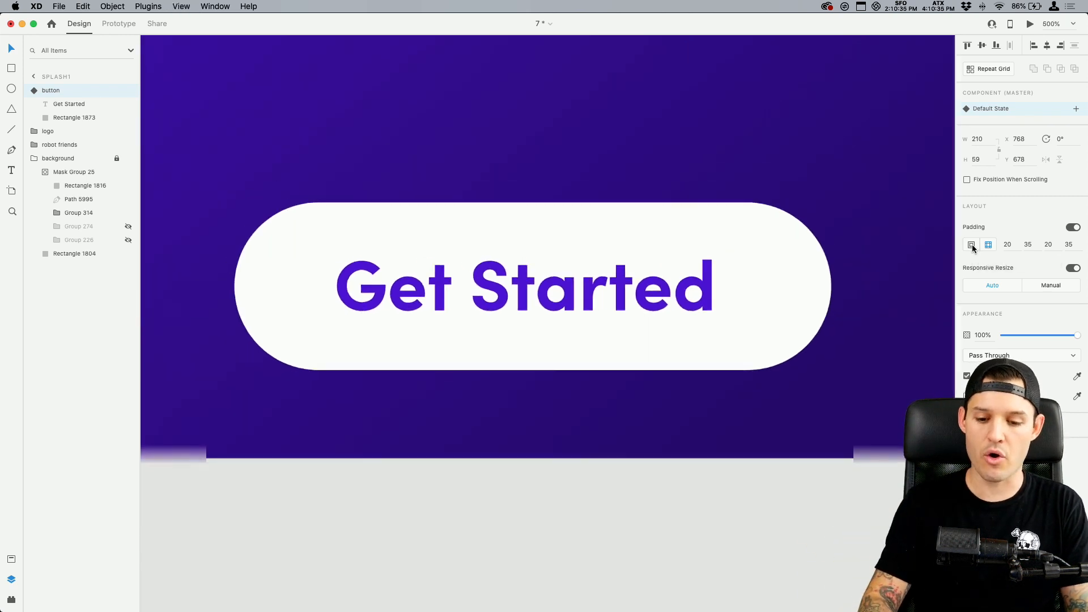
key(super+minus)
key(shift+super+y)
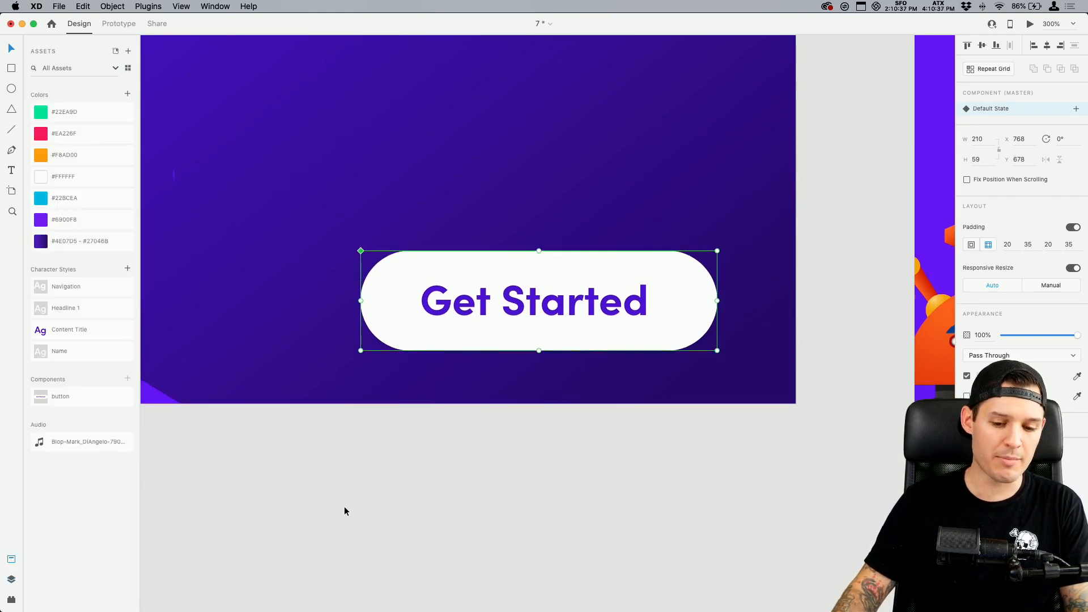
scroll(345, 506, down, 15)
scroll(352, 510, left, 8)
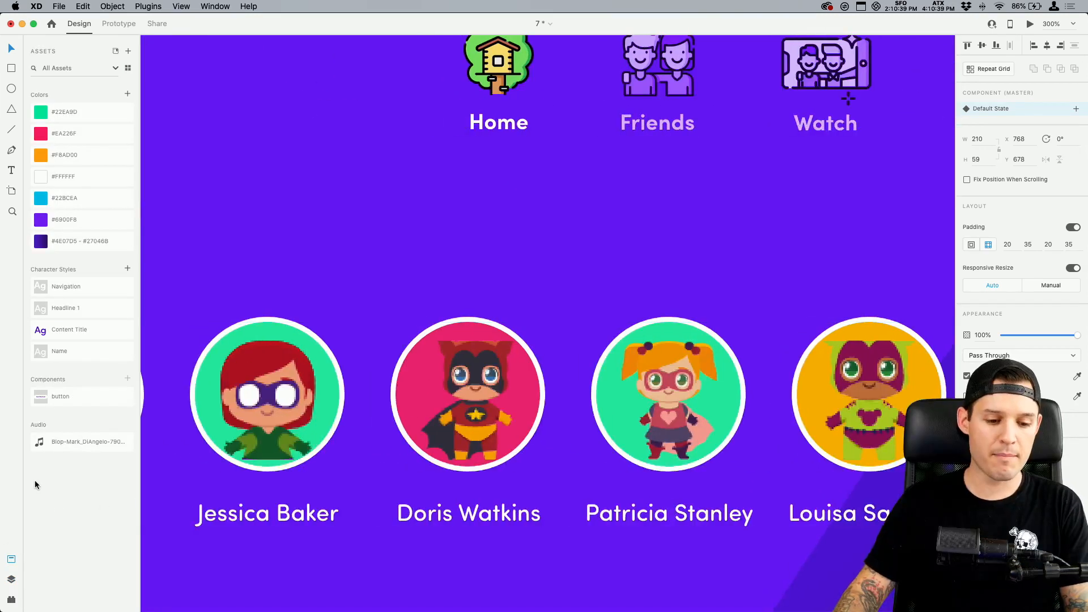
drag(73, 401, 314, 256)
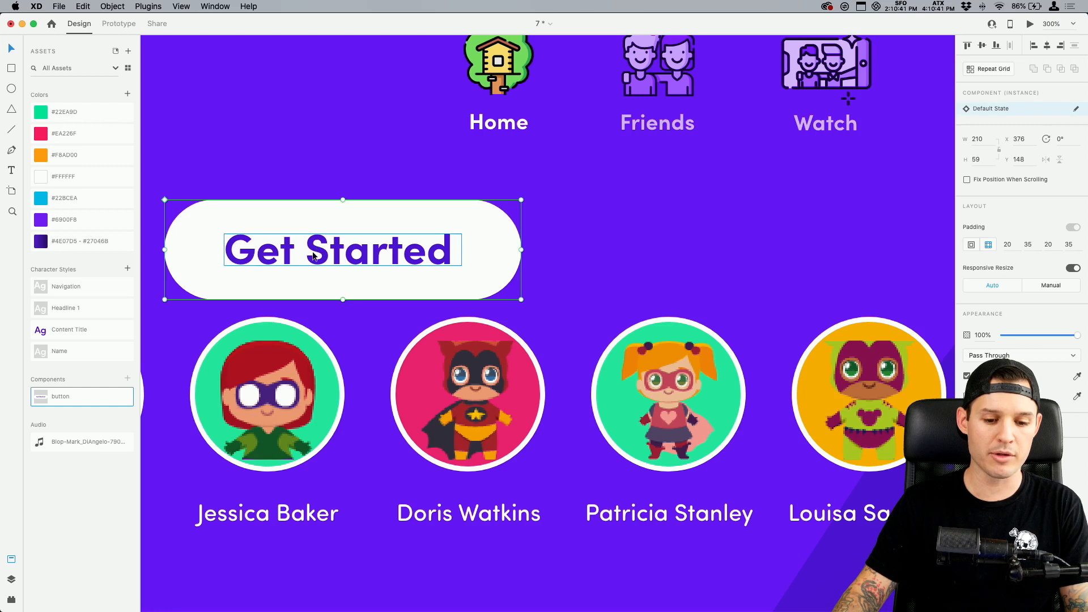
Change the placed button instance's label to "Create A Watch Party"
double_click(314, 255)
text(Creatye)
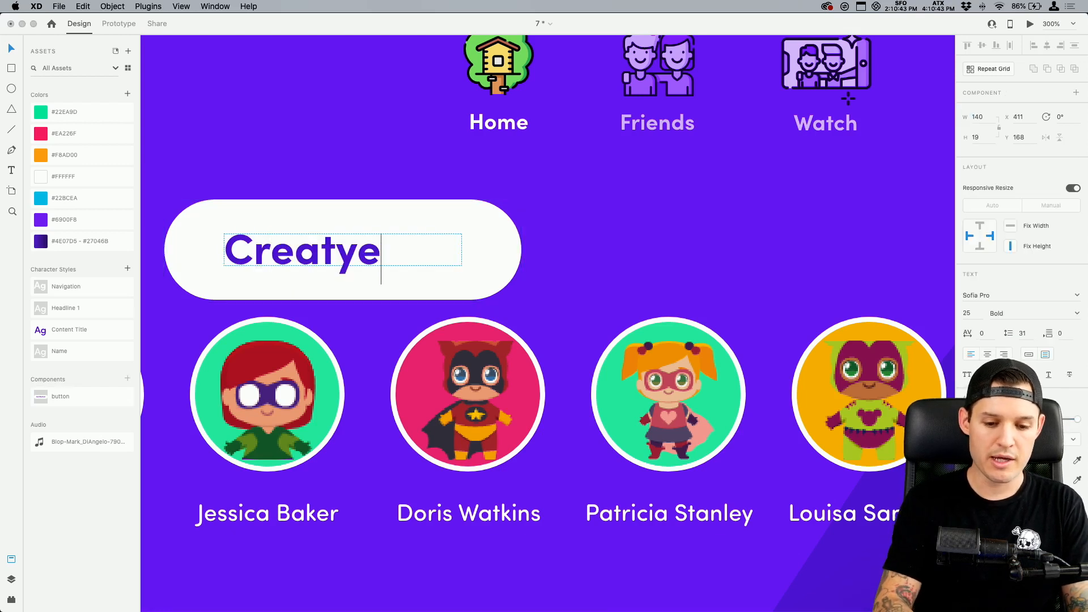
key(BackSpace)
key(BackSpace)
text(e A W)
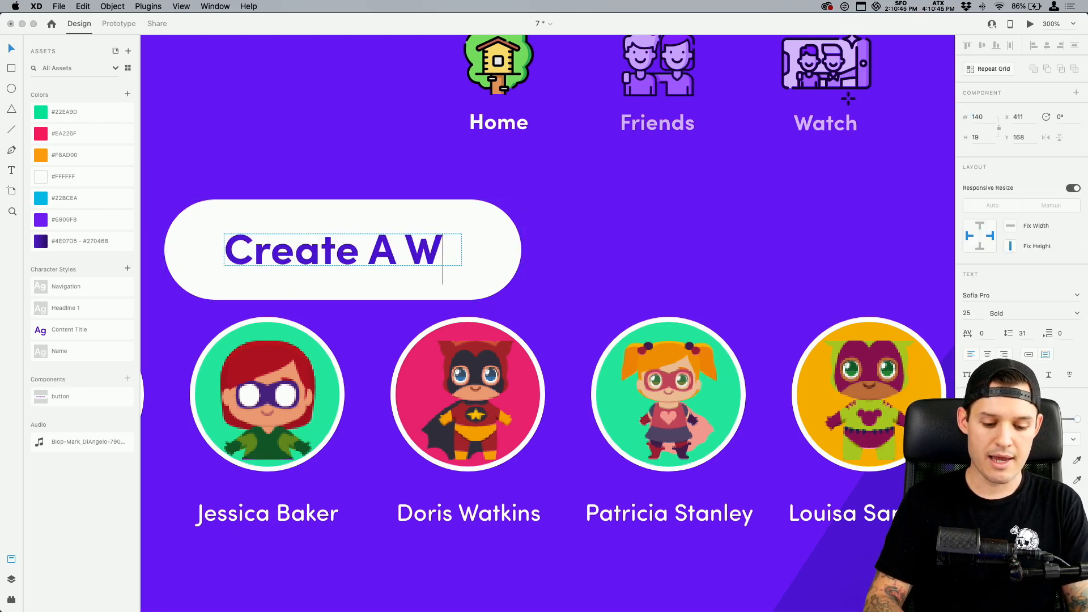
text(atch Party)
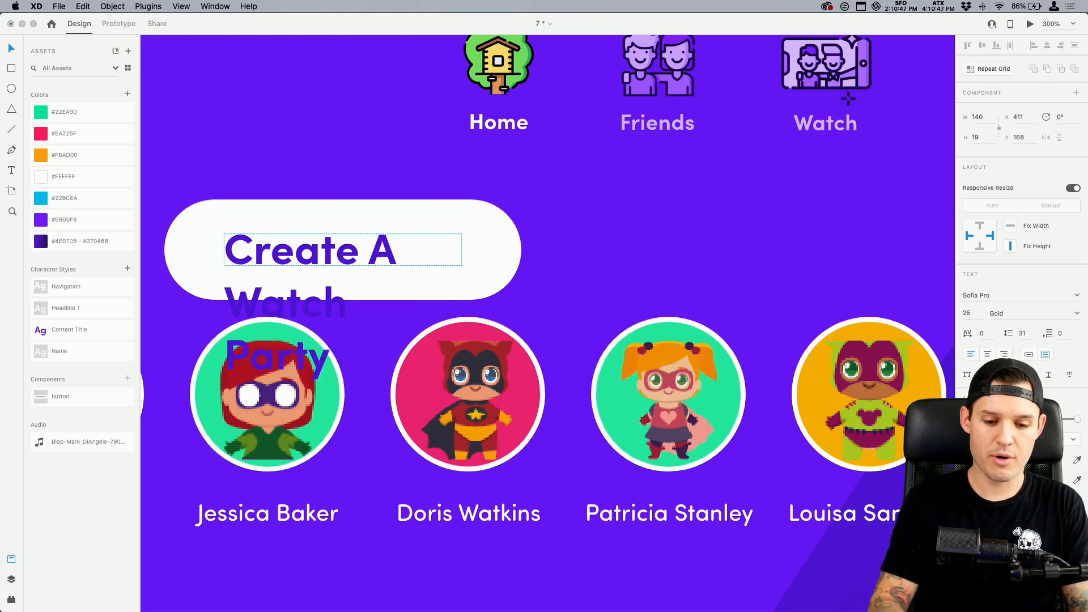
Switch the Get Started label in the splash1 master button from a fixed-size text box to text that sizes to its content
scroll(640, 170, up, 15)
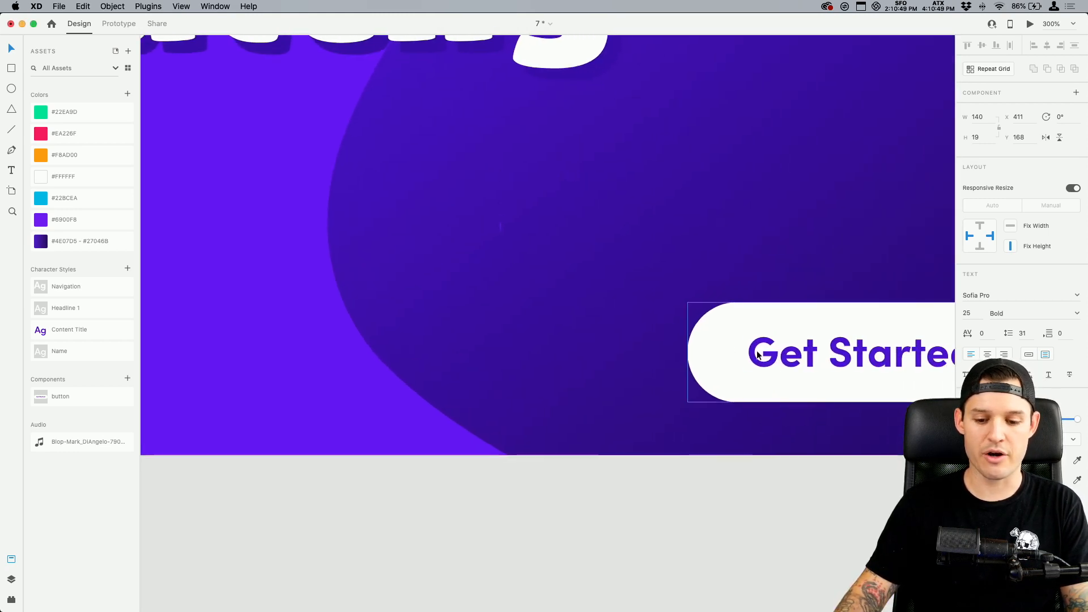
click(757, 354)
click(757, 355)
scroll(810, 383, right, 5)
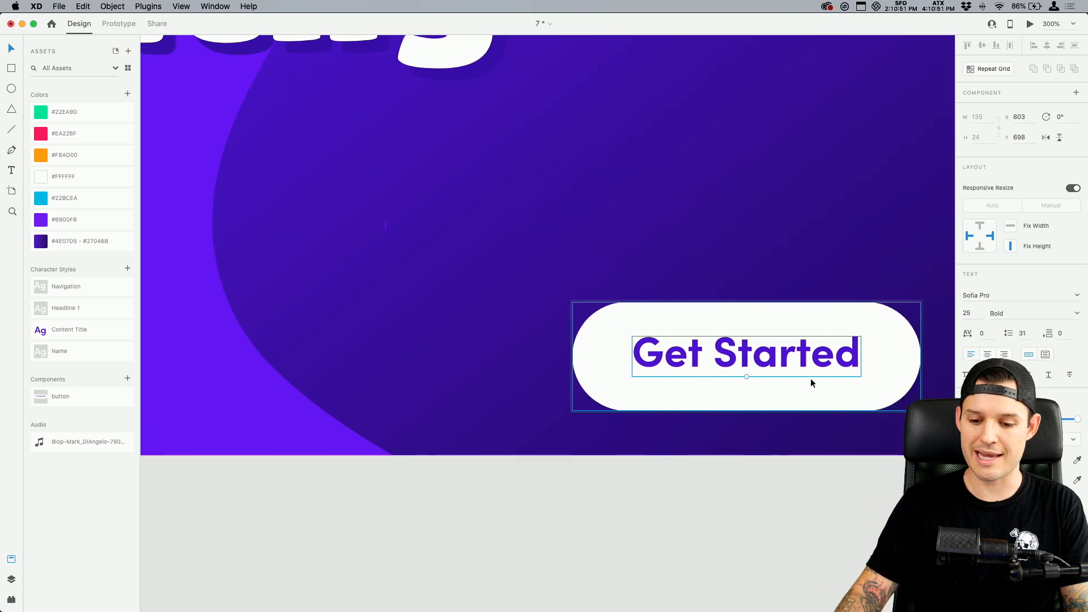
scroll(811, 383, right, 4)
click(689, 384)
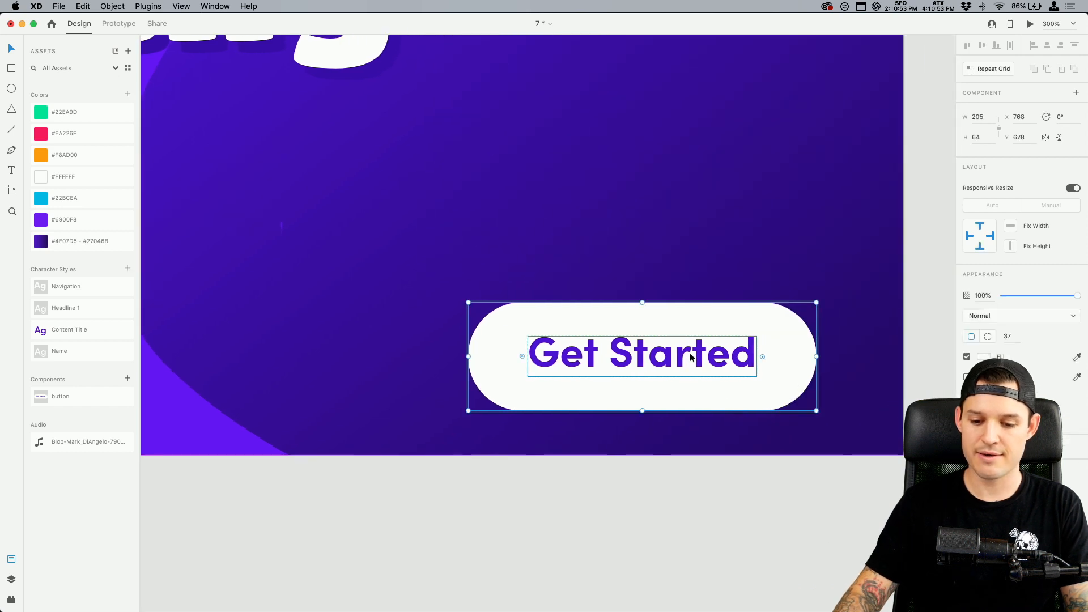
Set the master button component's bottom padding to 15
key(Escape)
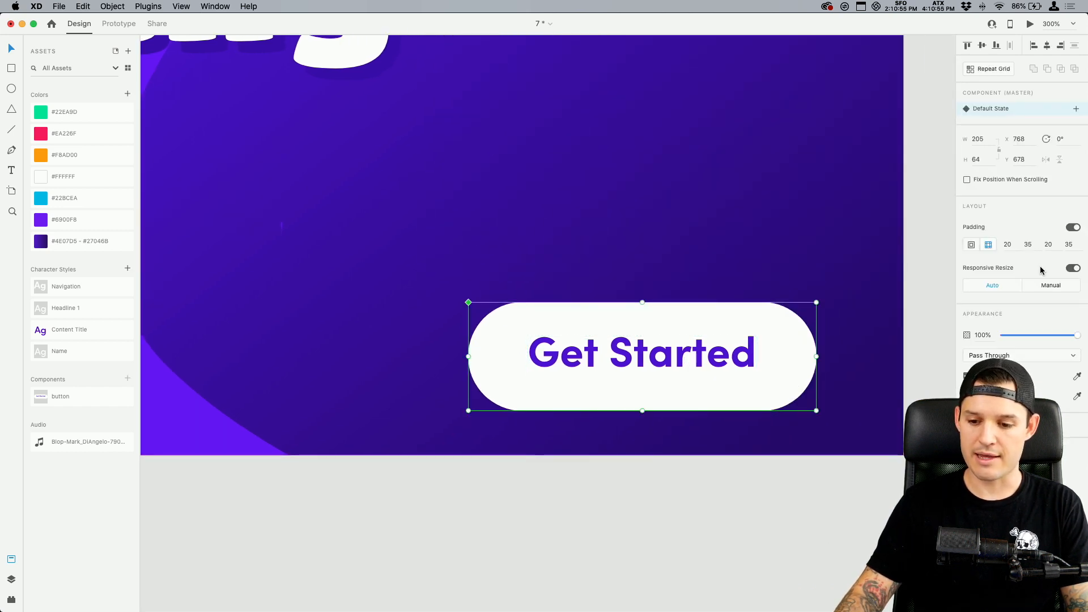
click(1048, 245)
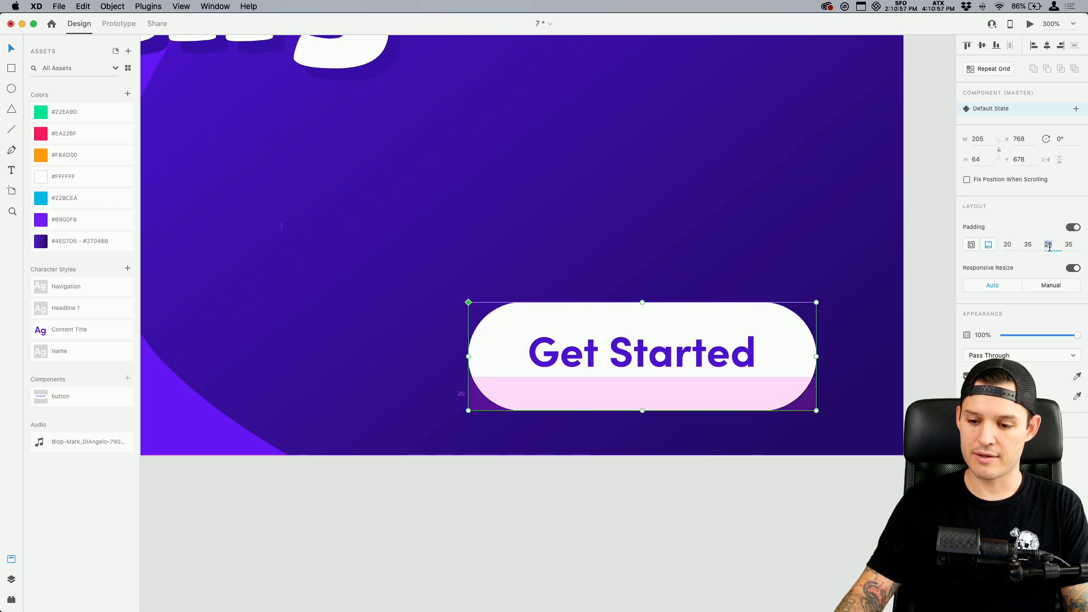
key(Down)
key(Down)
key(Down)
key(Down)
key(Down)
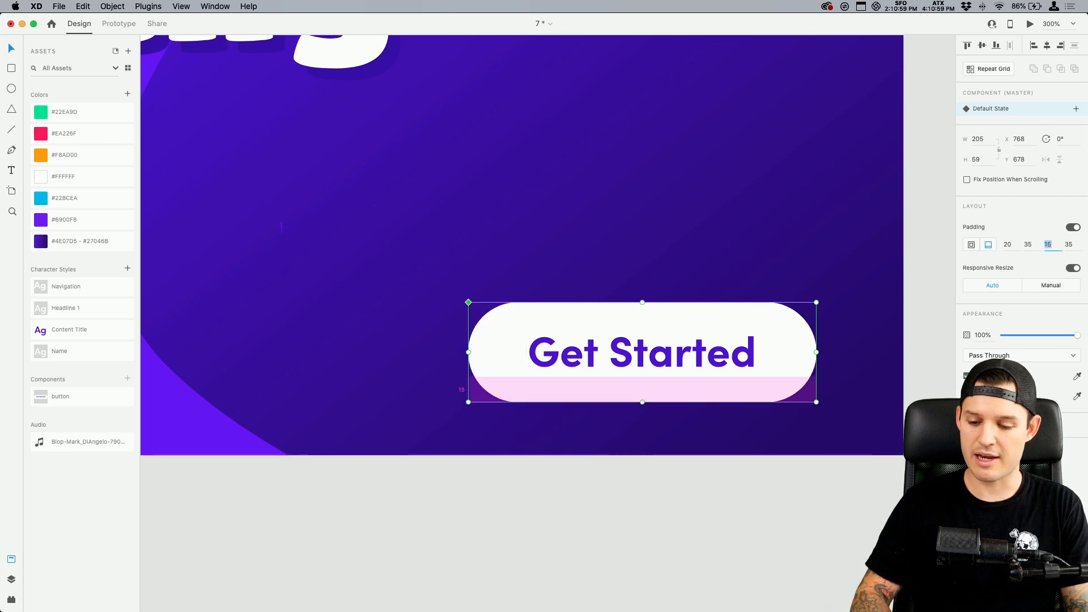
Delete the Create A Watch Party button with the wrapped three-line label from Android Tablet – 2
scroll(686, 464, down, 10)
scroll(698, 459, left, 3)
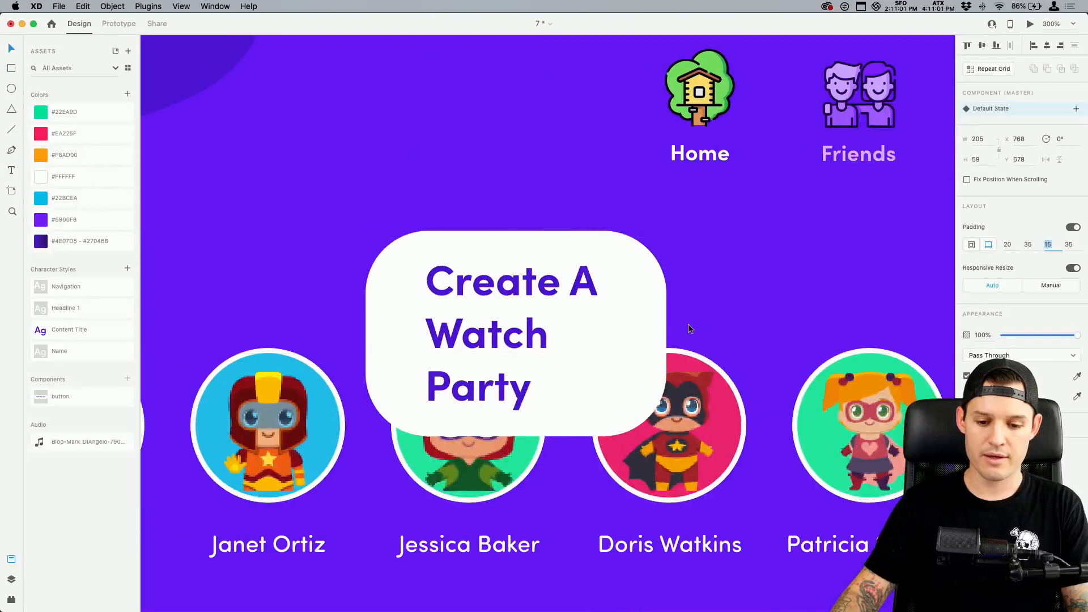
click(688, 325)
click(539, 289)
key(Delete)
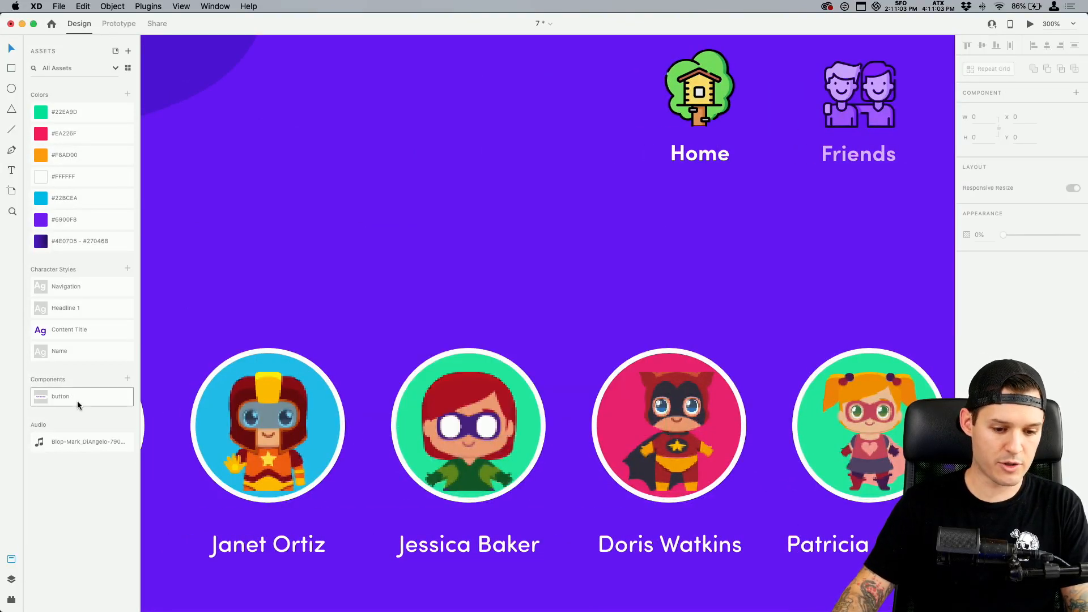
Place a button component instance above the Friends row on Android Tablet – 2 and label it "Create a Watch Party"
drag(79, 400, 368, 250)
double_click(404, 261)
double_click(404, 261)
text(C)
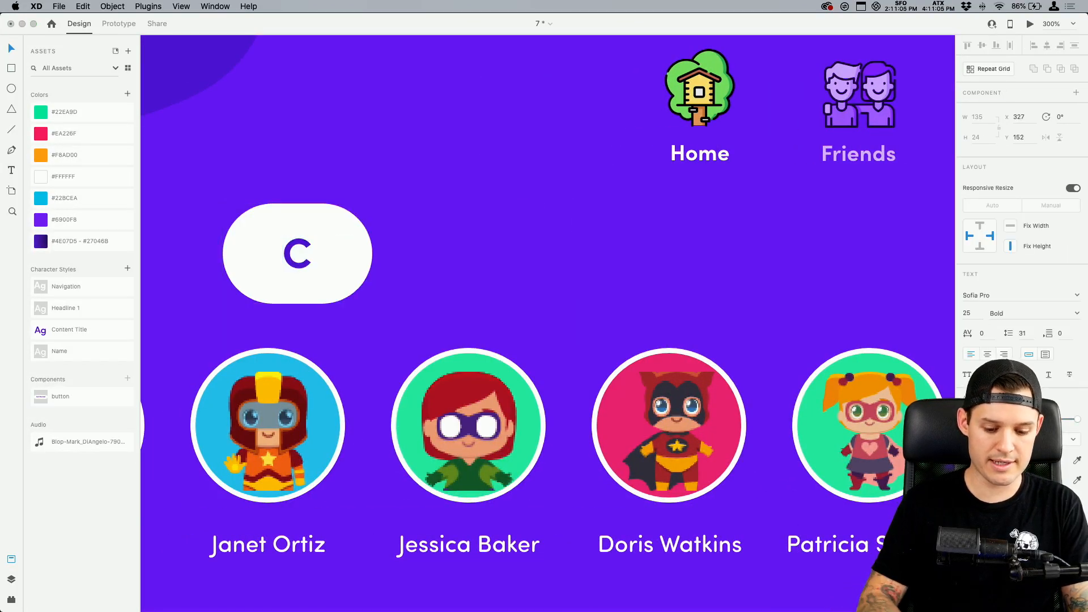
text(reate a)
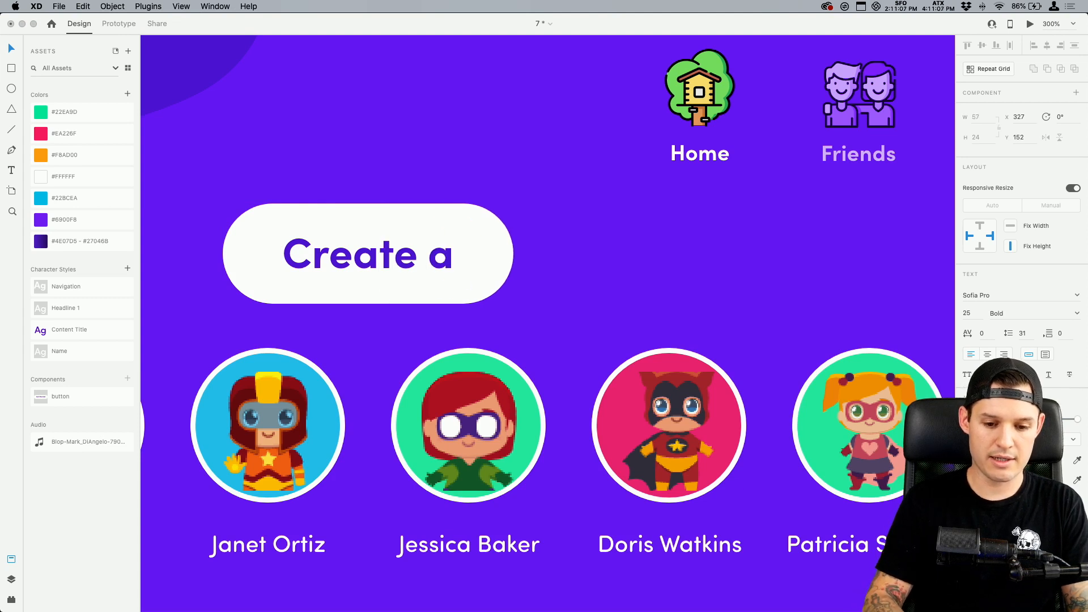
text( Watch Party)
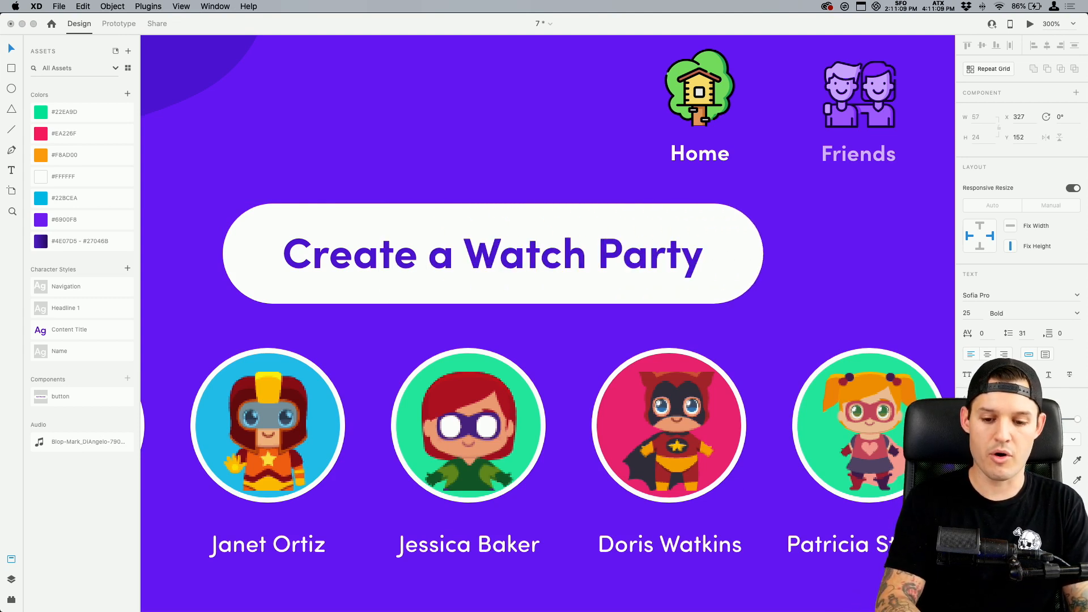
key(Escape)
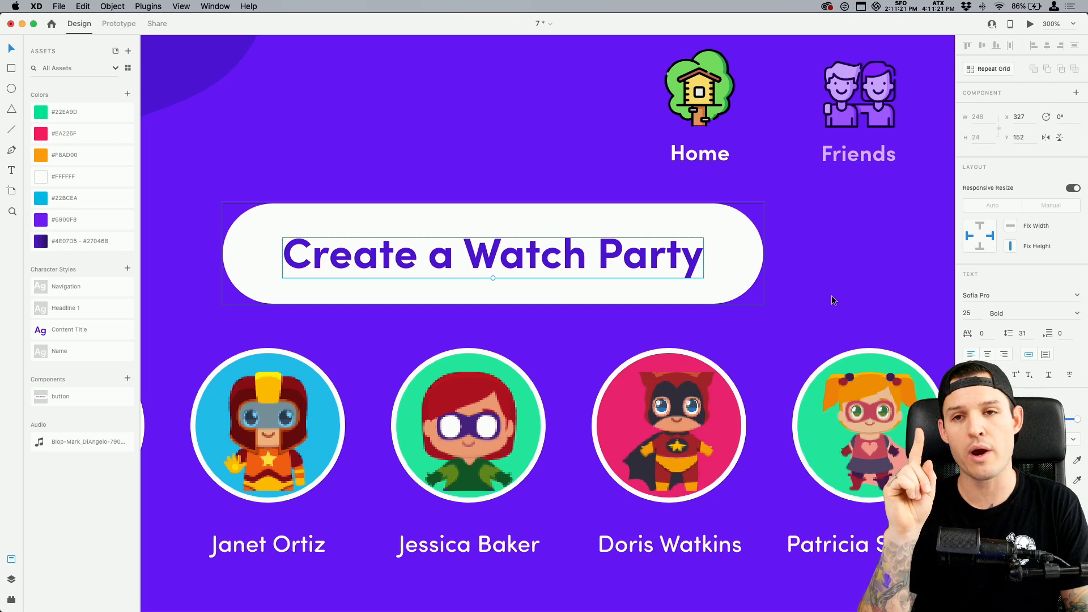
Draw a rectangle about 381 × 448 beside the Android Tablet – 2 artboard and move the Create a Watch Party button onto it
key(super+1)
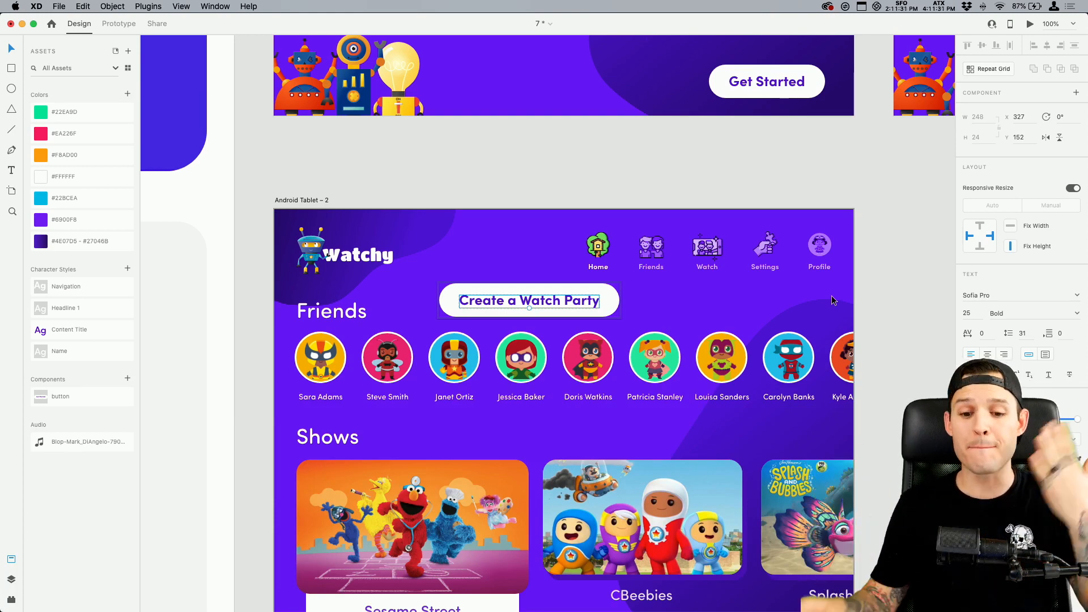
key(super+minus)
scroll(776, 300, right, 3)
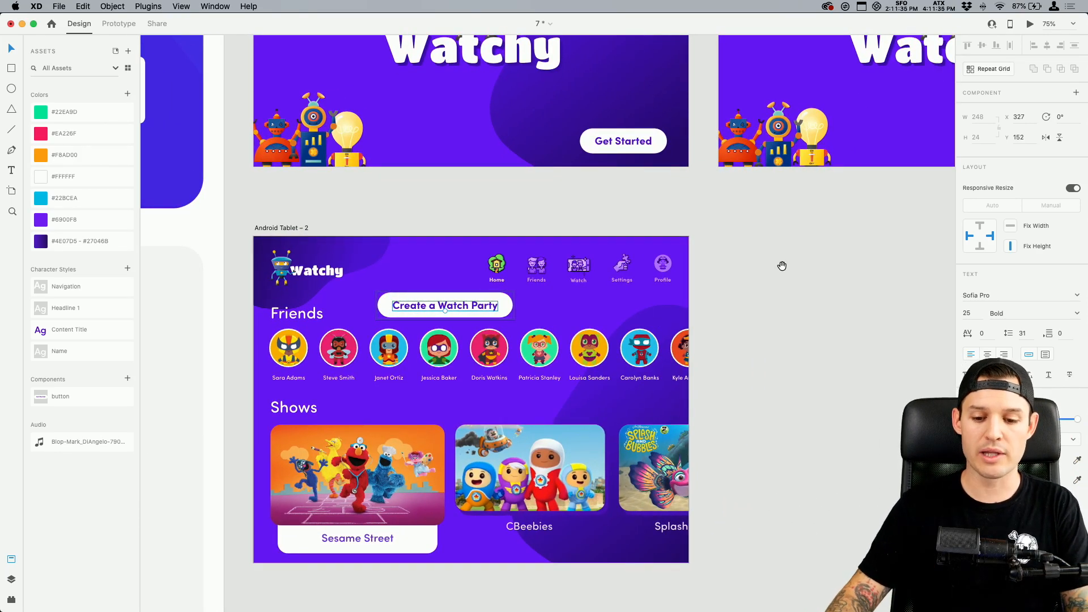
scroll(641, 258, right, 3)
drag(627, 278, 776, 425)
key(super+z)
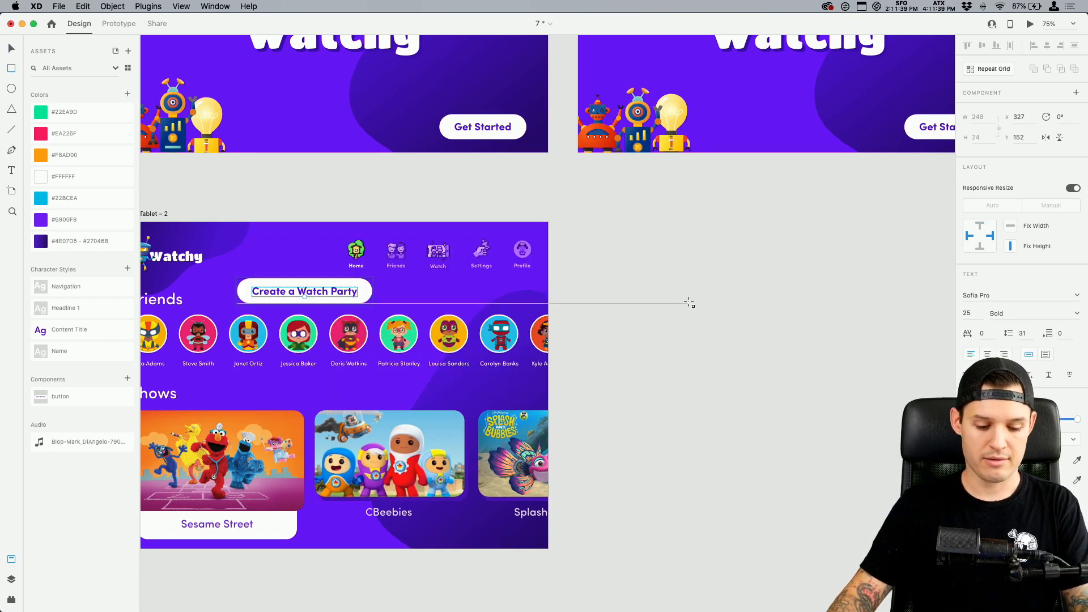
key(Escape)
key(r)
mouse_move(611, 242)
mouse_down()
mouse_move(716, 383)
mouse_move(773, 432)
mouse_up()
drag(352, 306, 722, 364)
click(719, 267)
Fill the new rectangle with the purple sampled from the Android Tablet – 2 background and remove its border
click(984, 296)
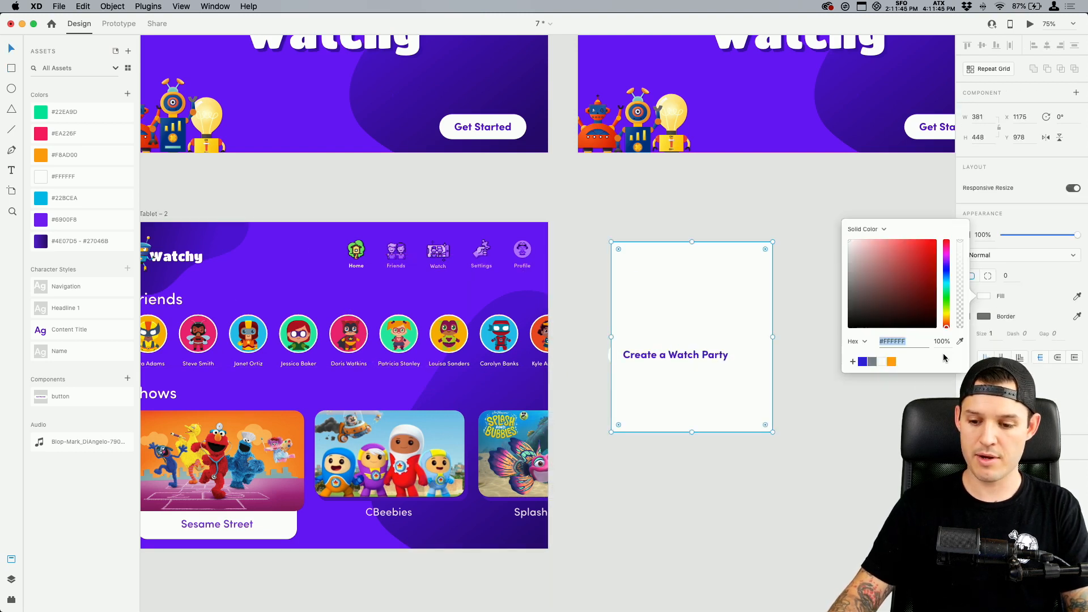
click(862, 362)
click(968, 318)
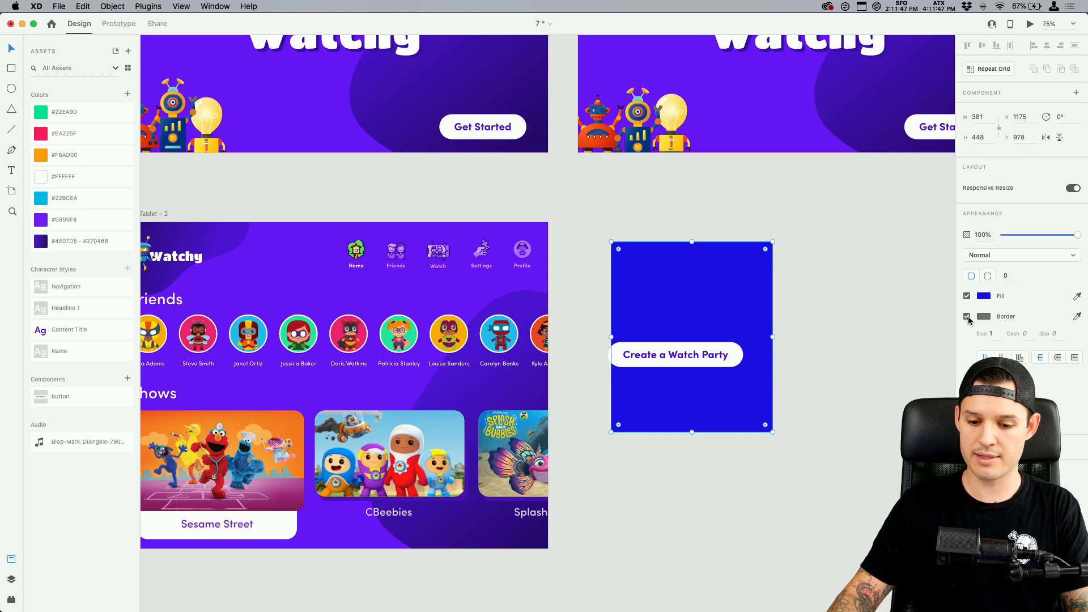
click(984, 297)
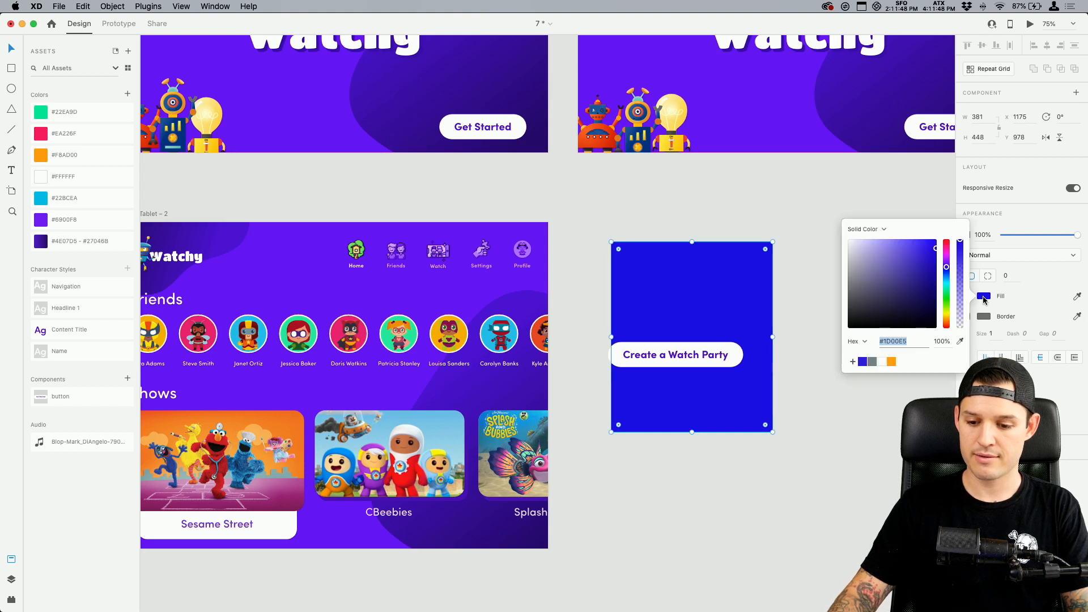
click(960, 343)
click(305, 278)
click(814, 367)
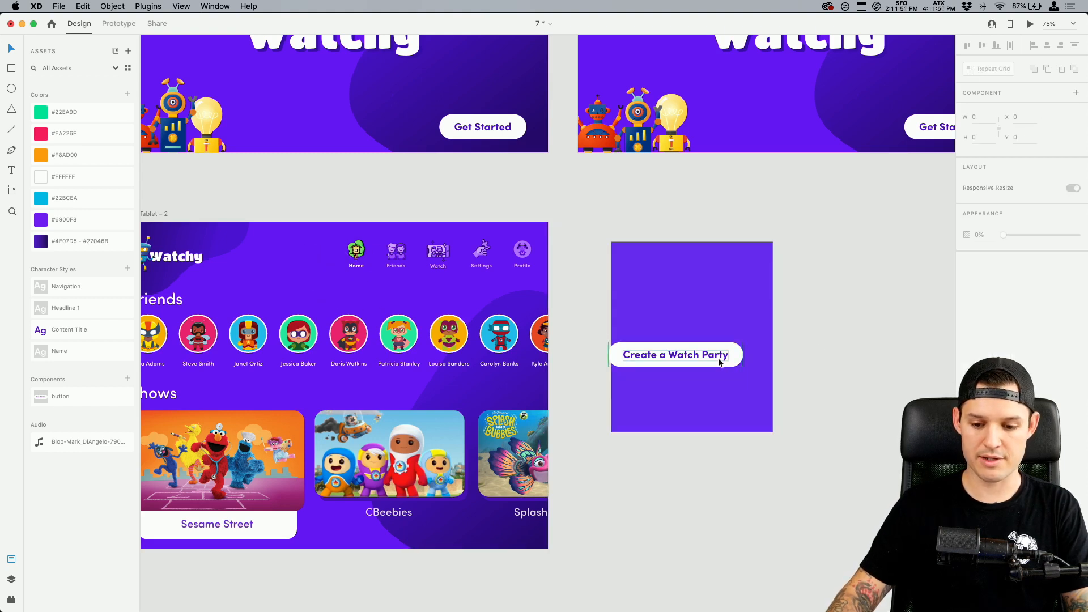
Move the button fully inside the purple card and paste copies of the Friends heading and the first friend's avatar onto the card
drag(719, 361, 735, 378)
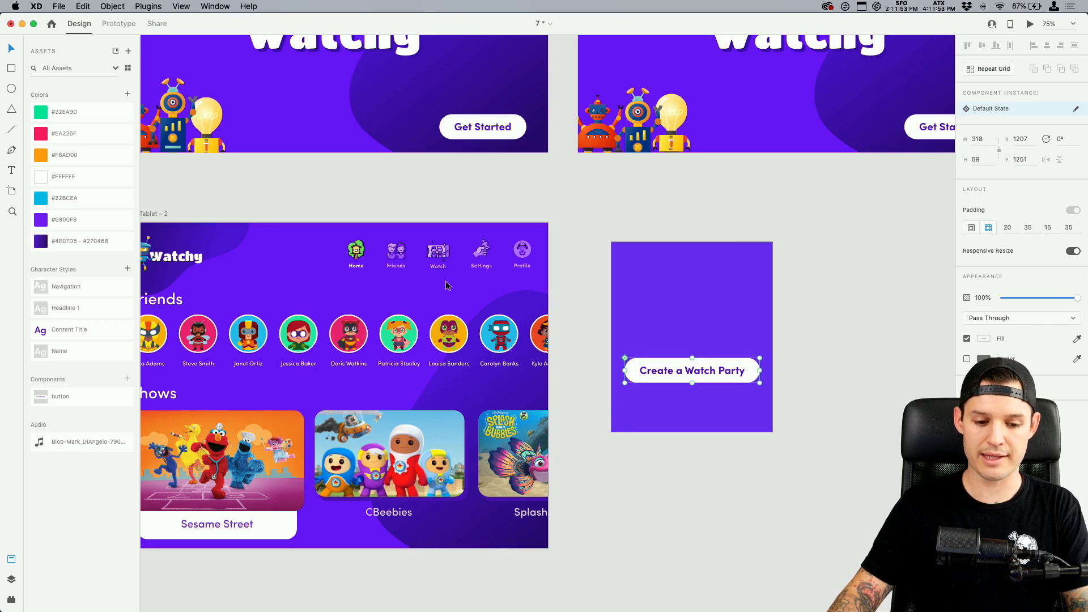
double_click(173, 302)
key(super+c)
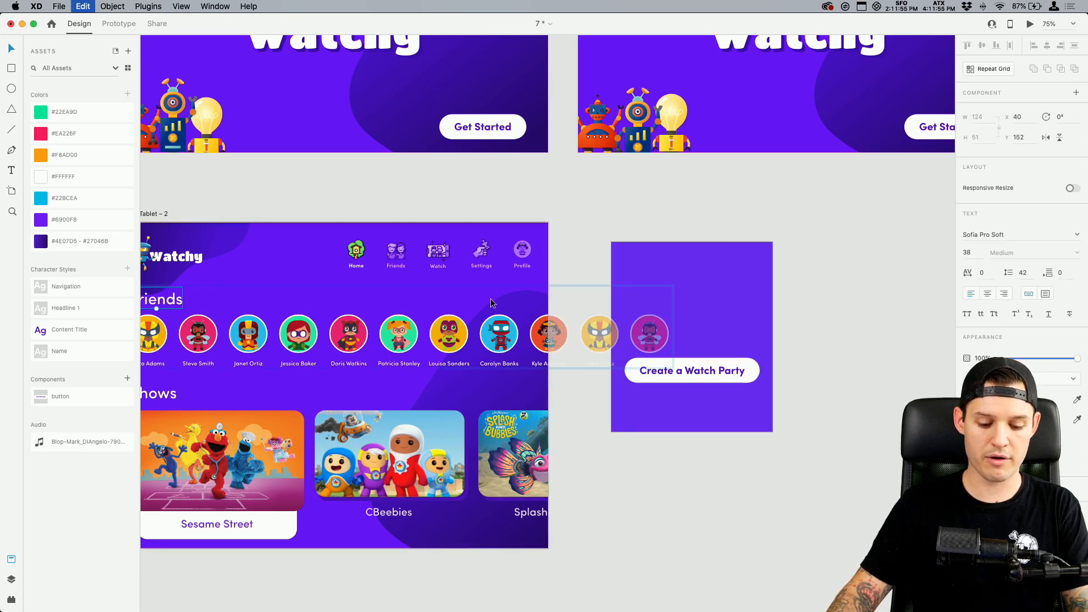
click(833, 297)
drag(644, 374, 735, 323)
double_click(247, 294)
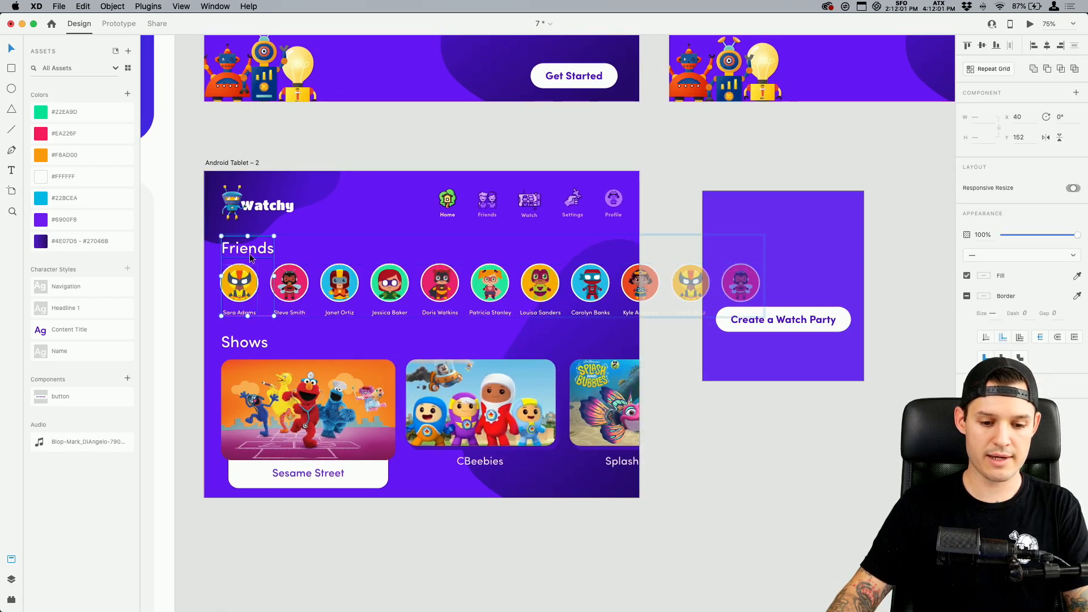
click(822, 311)
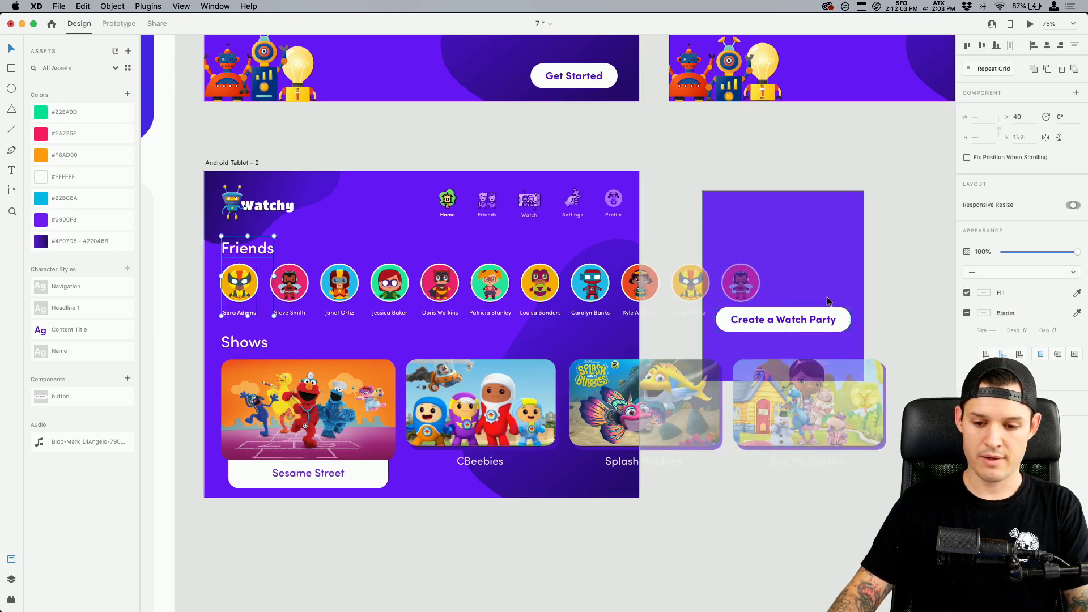
drag(891, 253, 720, 282)
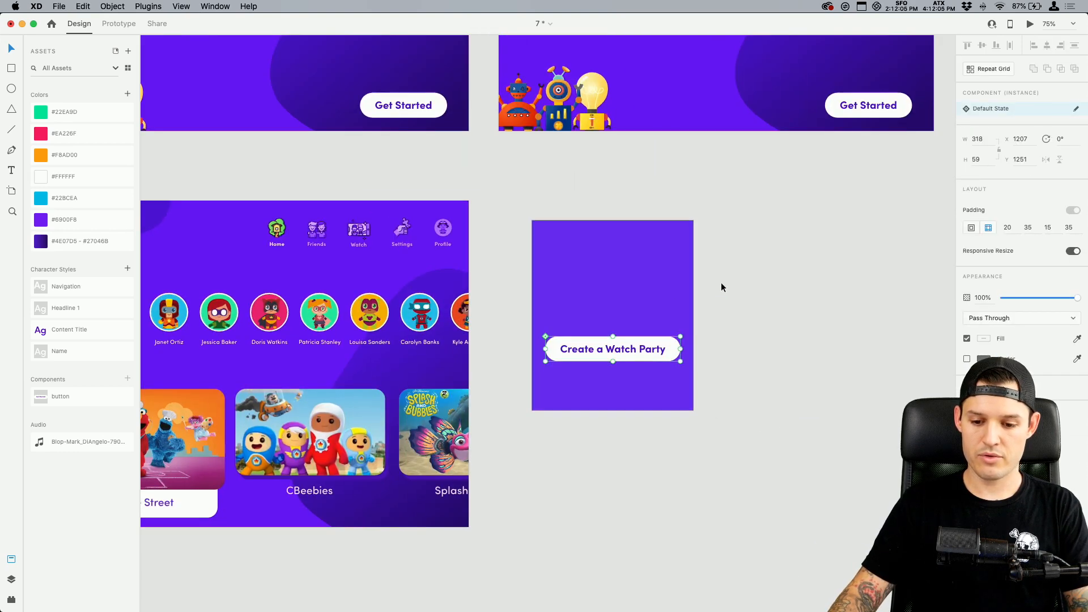
drag(723, 231, 605, 327)
key(super+v)
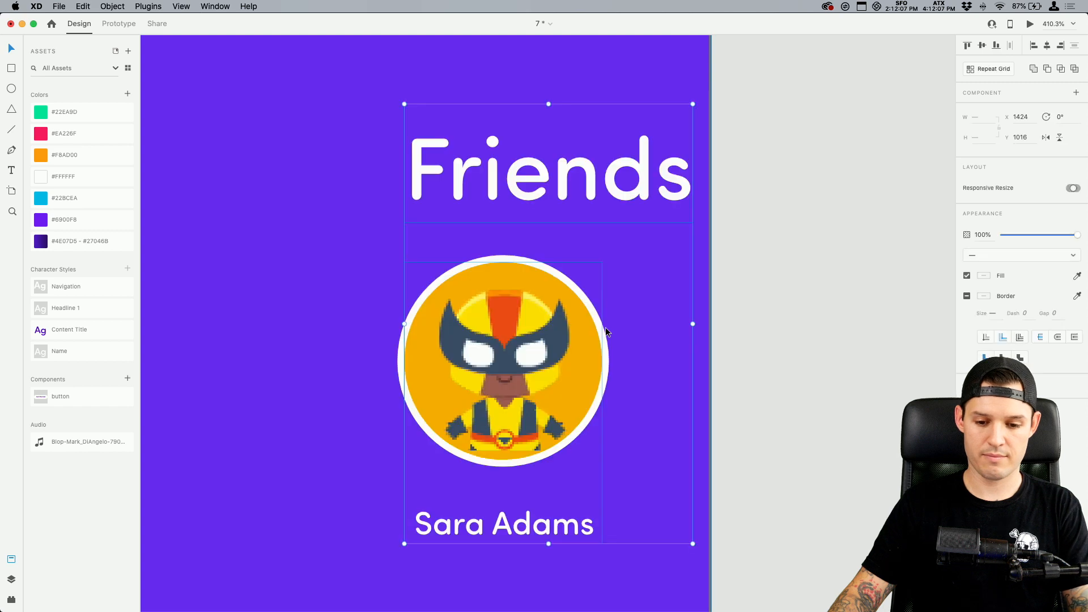
Move the Friends heading to the top middle of the card and the friend's avatar to the middle below it
key(super+minus)
key(super+minus)
key(super+minus)
key(super+minus)
scroll(675, 323, left, 2)
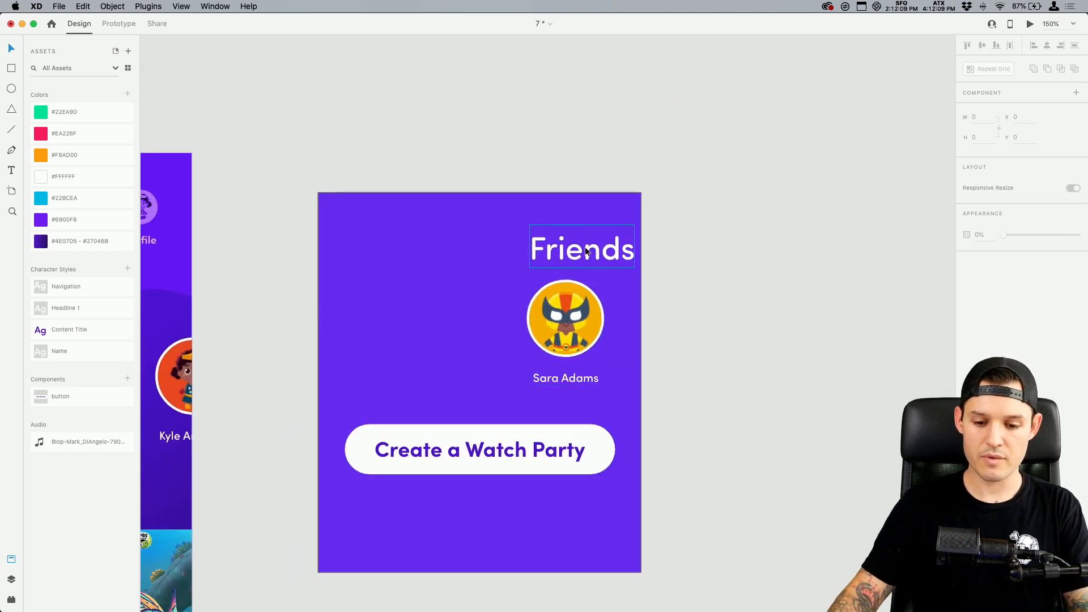
drag(585, 246, 485, 244)
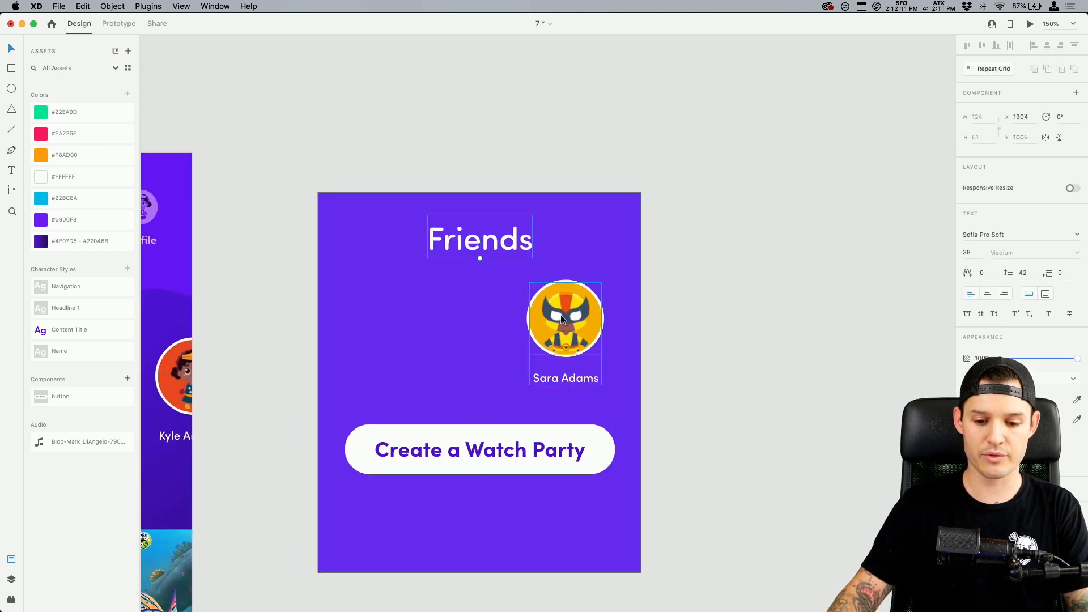
drag(560, 307, 478, 332)
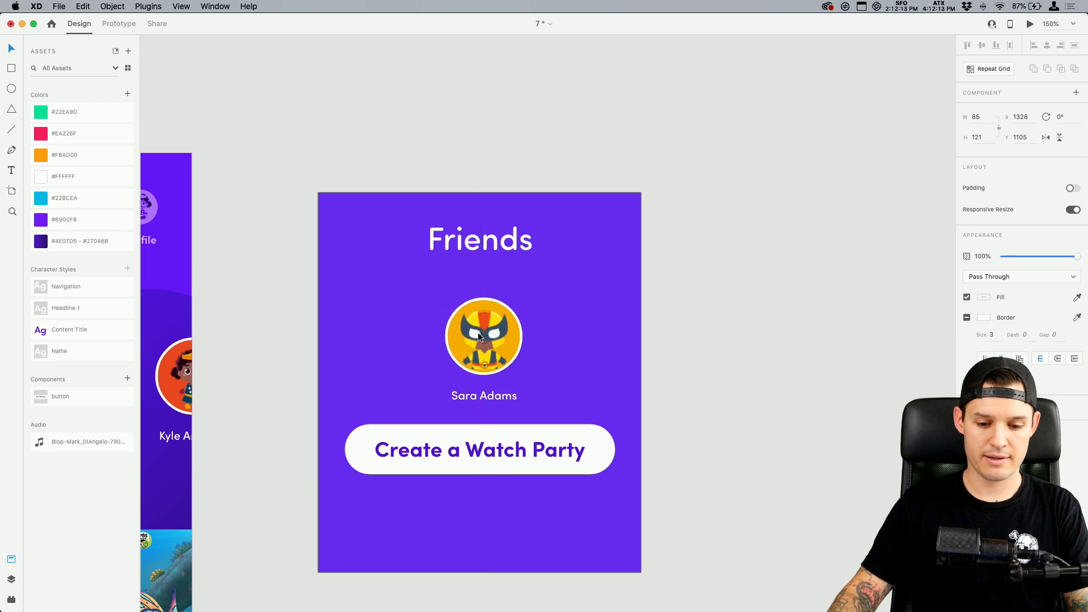
Change the card's heading text to "Favorite Friend"
double_click(477, 230)
key(Left)
text(F)
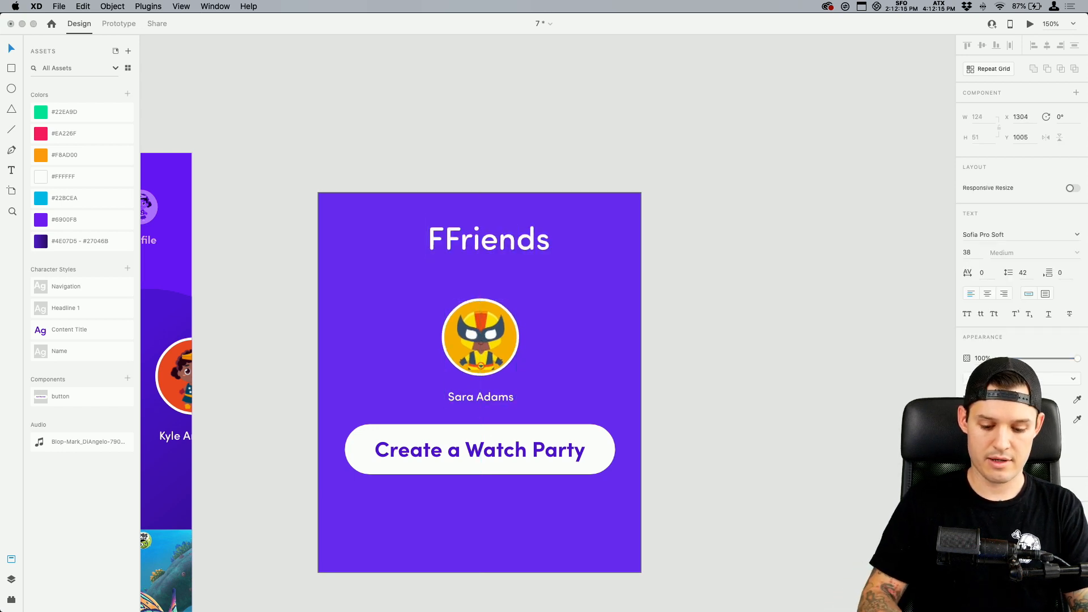
text(avorite)
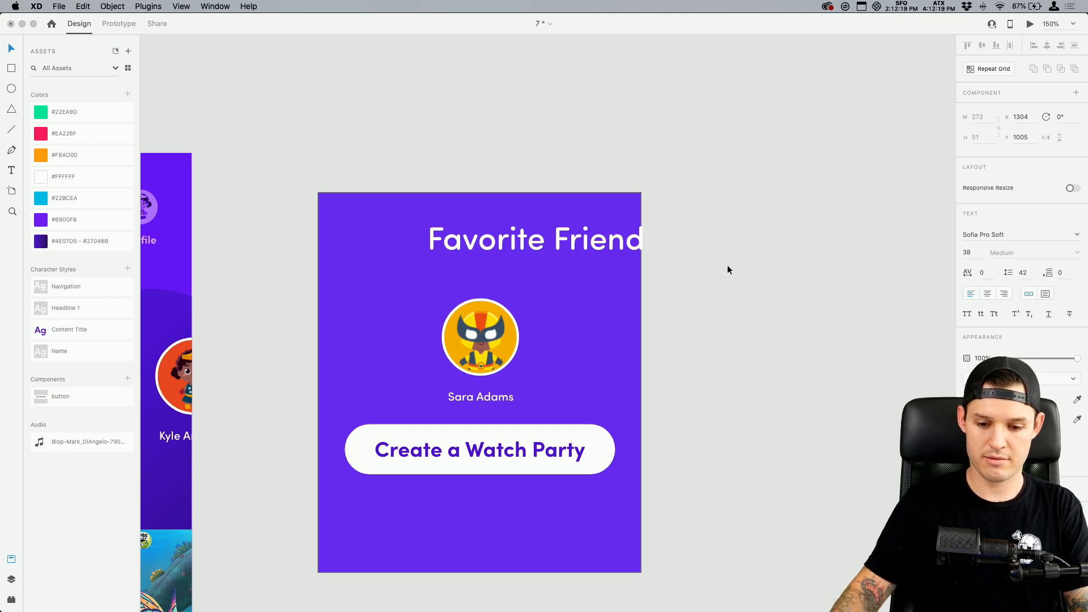
key(Escape)
Center the heading and avatar horizontally on the card, and move the button and avatar further down
drag(553, 244, 495, 245)
shift+click(501, 337)
shift+click(632, 246)
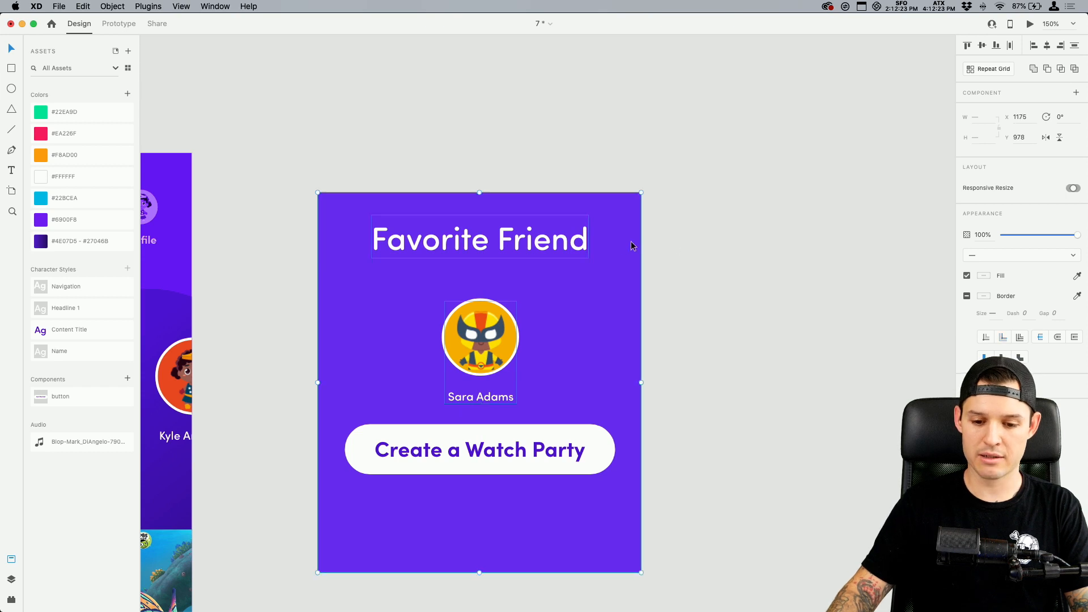
click(1047, 46)
click(760, 283)
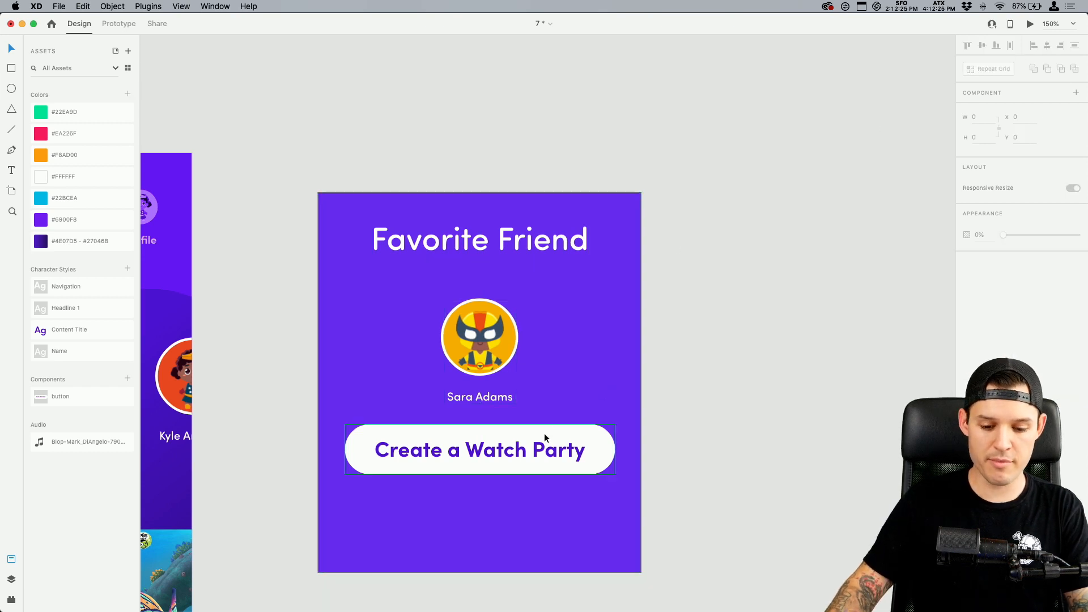
drag(544, 436, 544, 492)
drag(472, 345, 474, 366)
Group the rectangle, heading, avatar and button into one card and enable padding on the group
drag(741, 163, 291, 574)
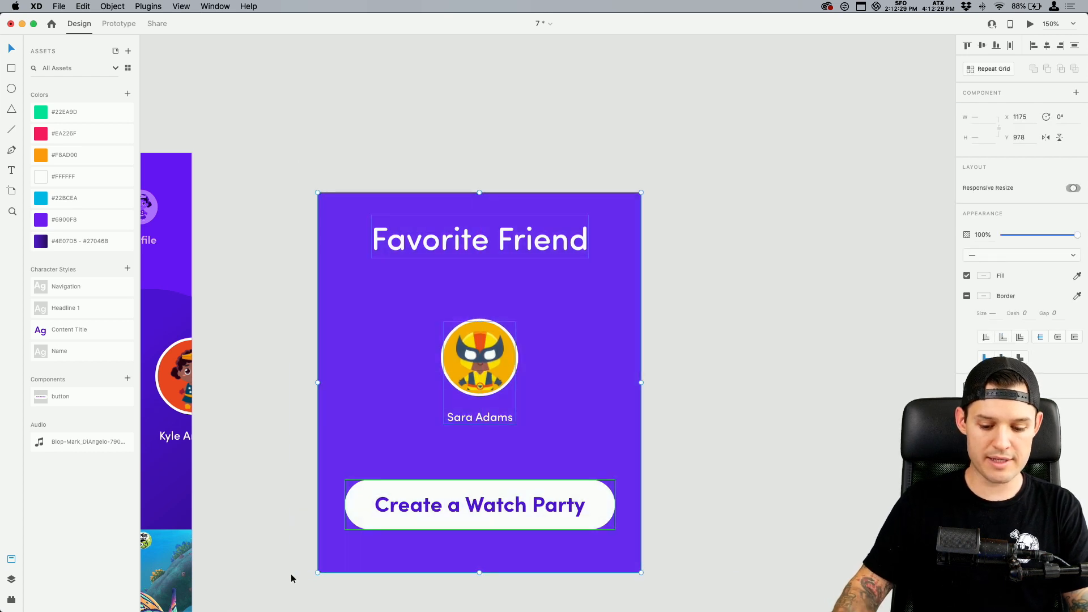
click(1072, 189)
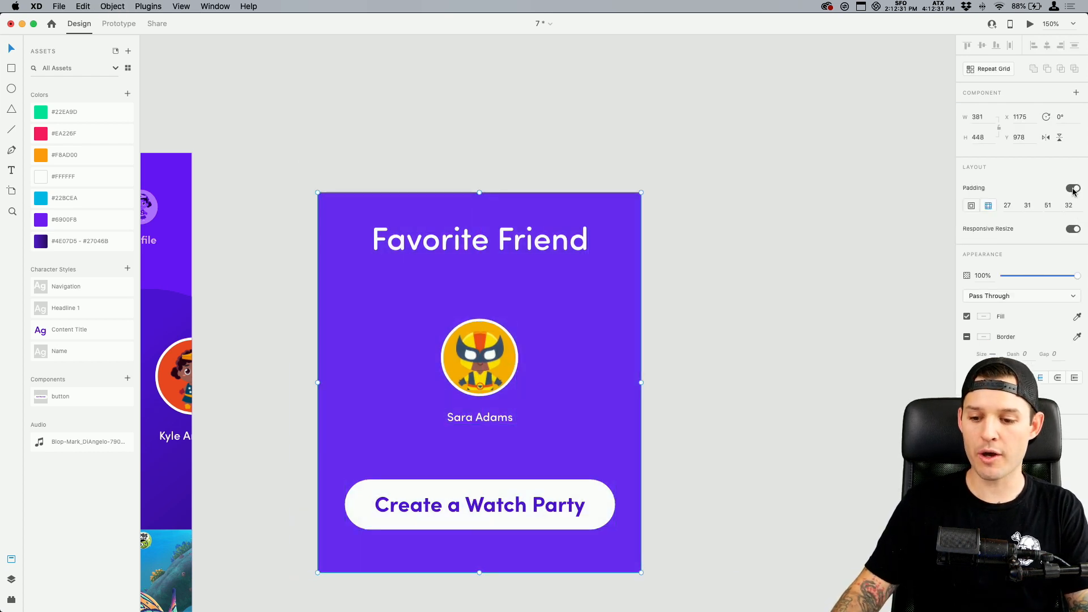
Inside the padded card, move the avatar up beneath the heading and the button up to just below the friend's name
scroll(728, 316, down, 3)
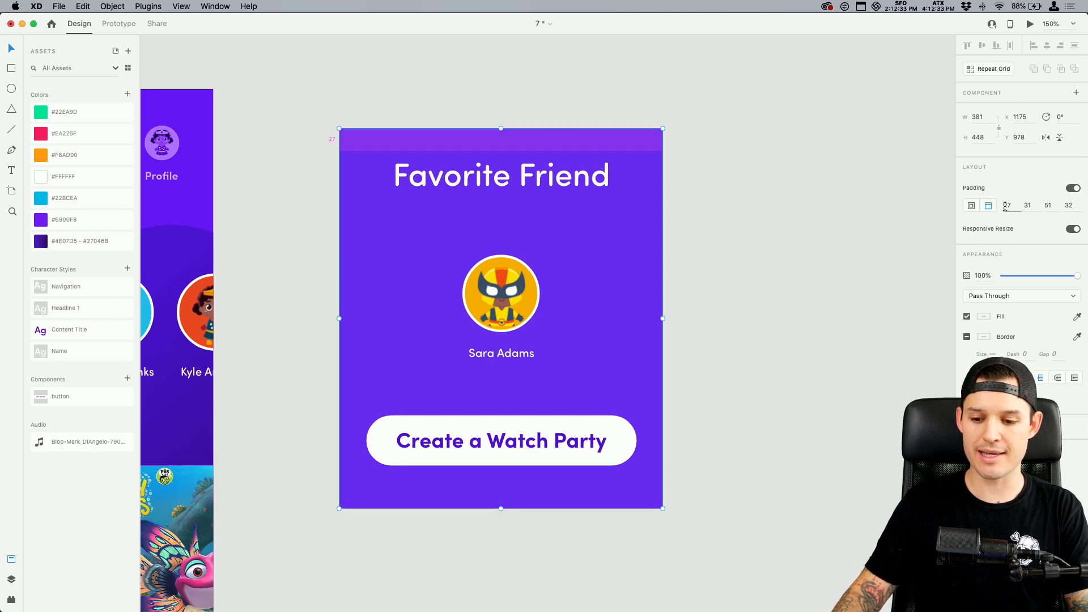
double_click(525, 448)
drag(542, 443, 511, 512)
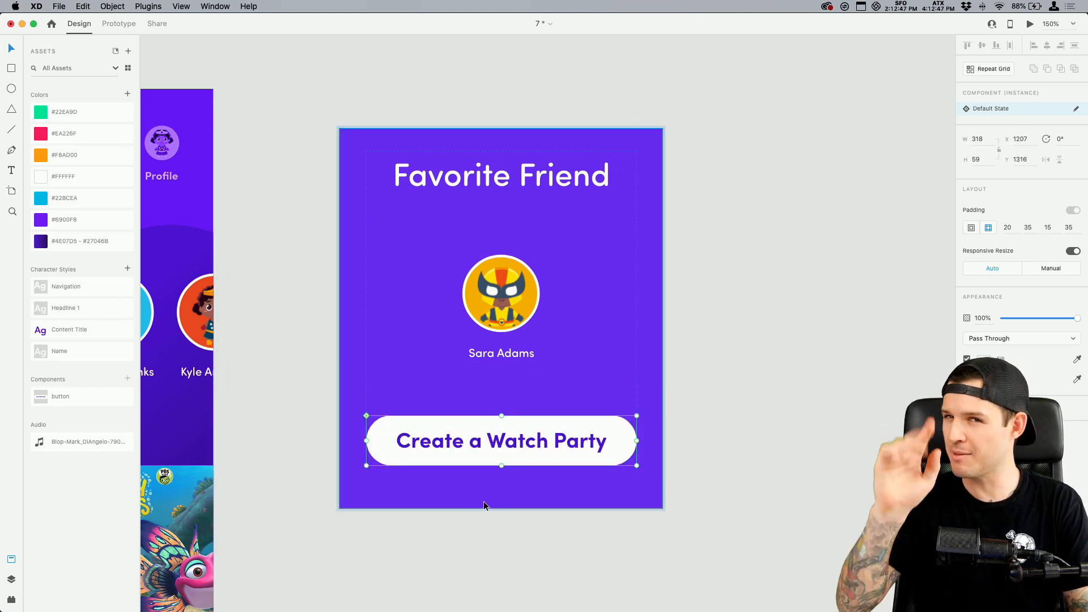
click(516, 319)
drag(512, 321, 514, 279)
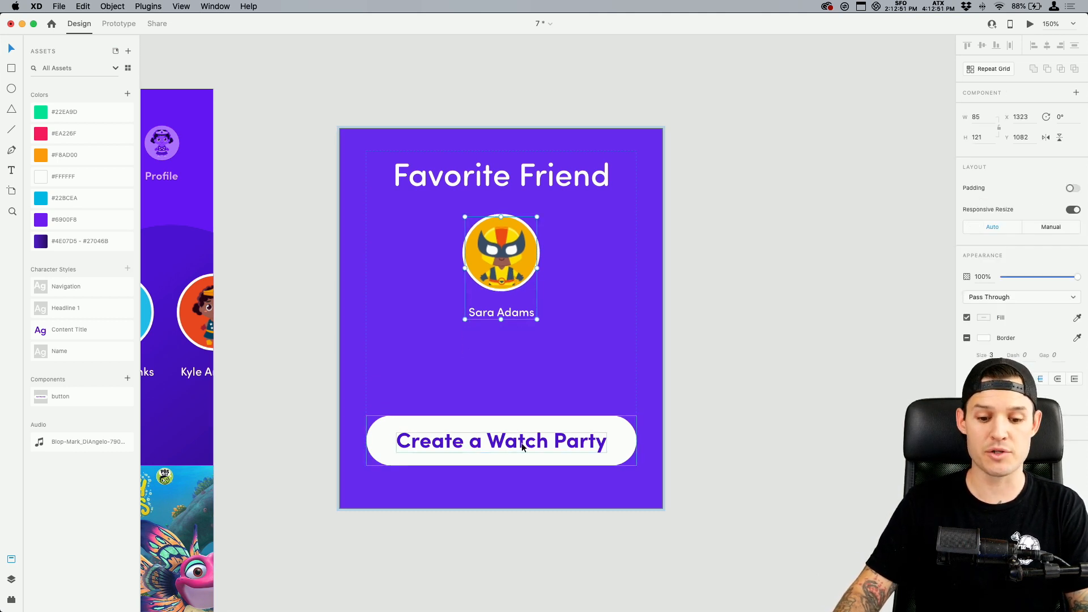
drag(522, 444, 543, 374)
click(735, 339)
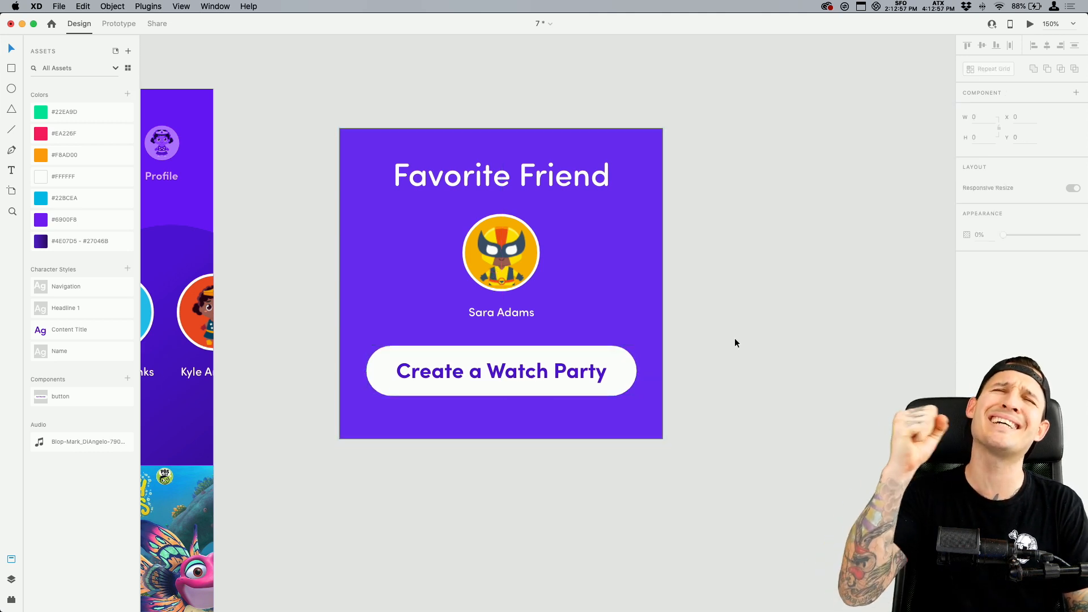
Turn on Responsive Resize for the Favorite Friend heading inside the card and reselect the whole card
click(523, 350)
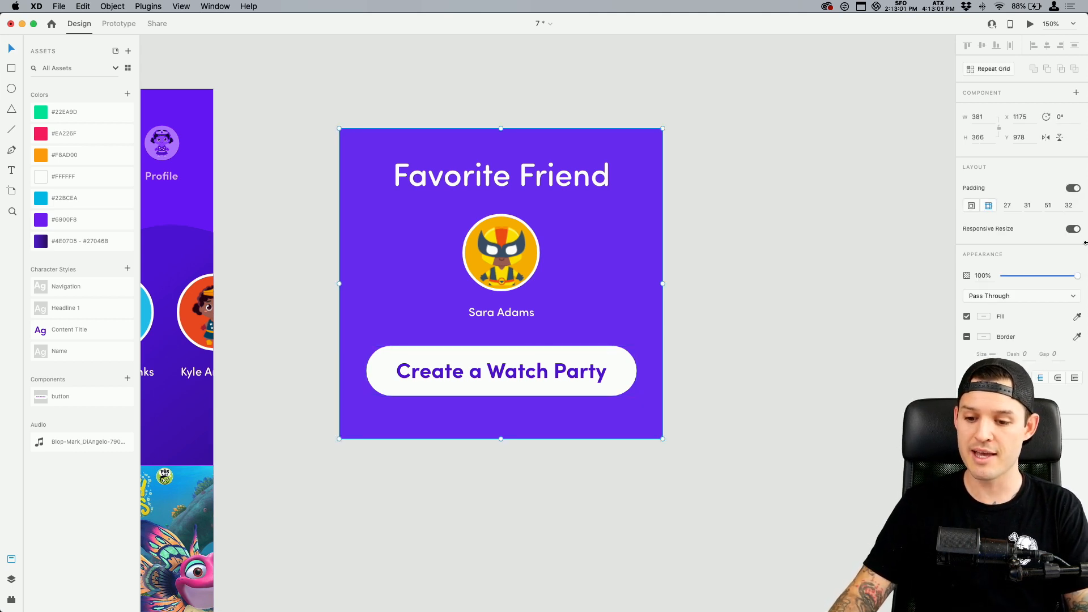
double_click(575, 354)
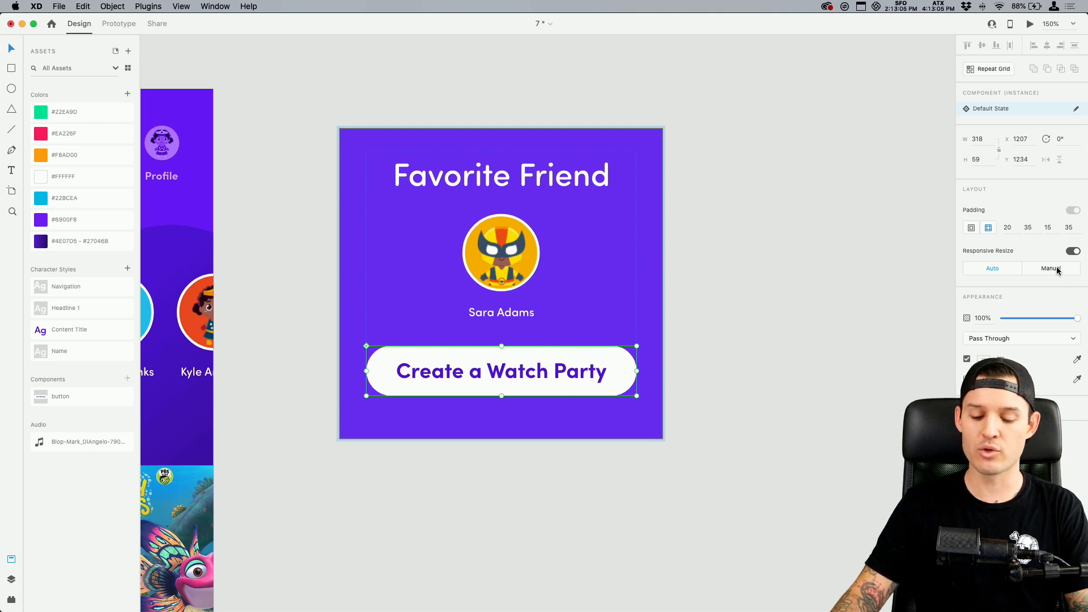
click(584, 183)
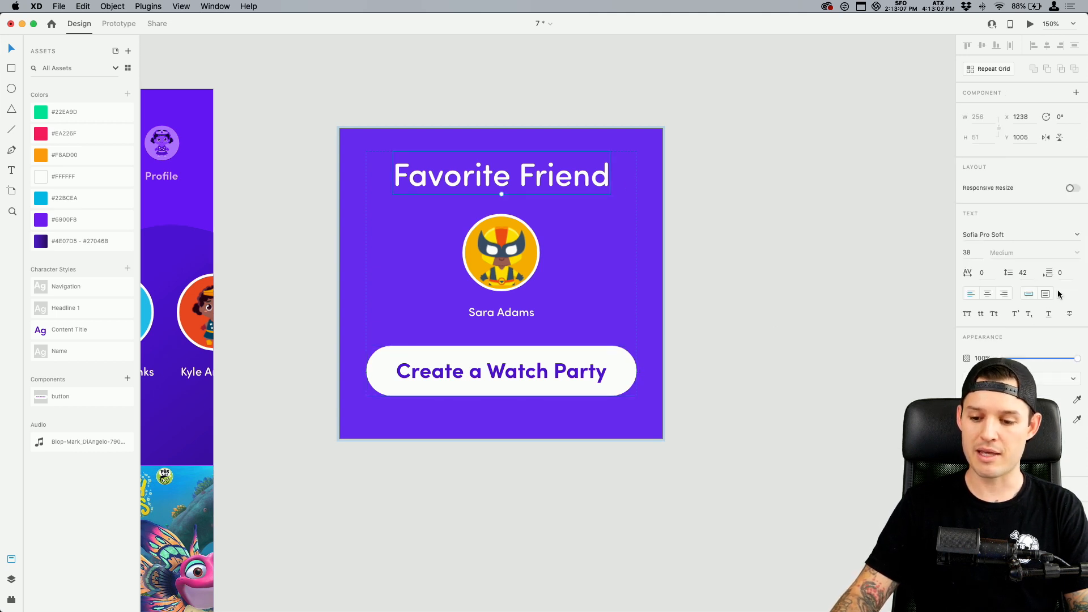
click(1072, 189)
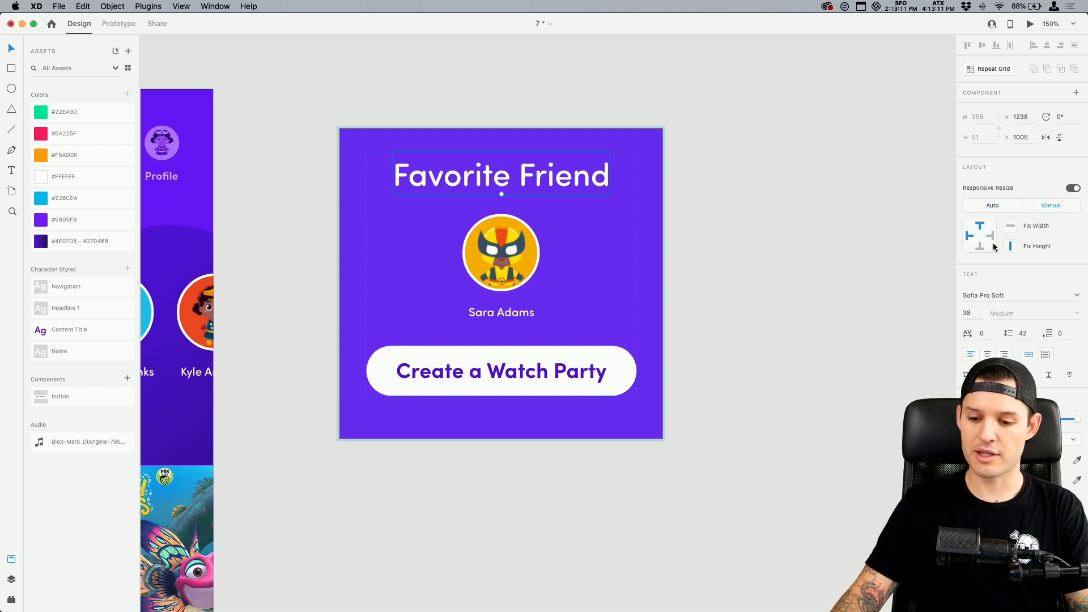
click(676, 281)
click(641, 370)
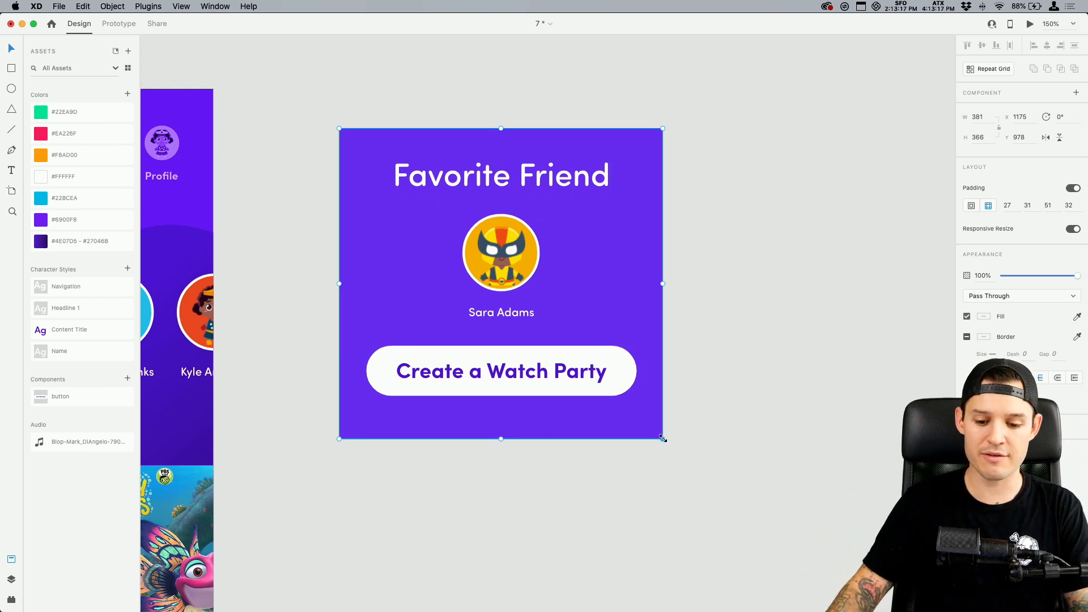
Narrow the Favorite Friend card from its lower corner to test the padding and responsive resize, and delete the card
drag(663, 439, 598, 445)
click(598, 442)
click(427, 365)
key(Delete)
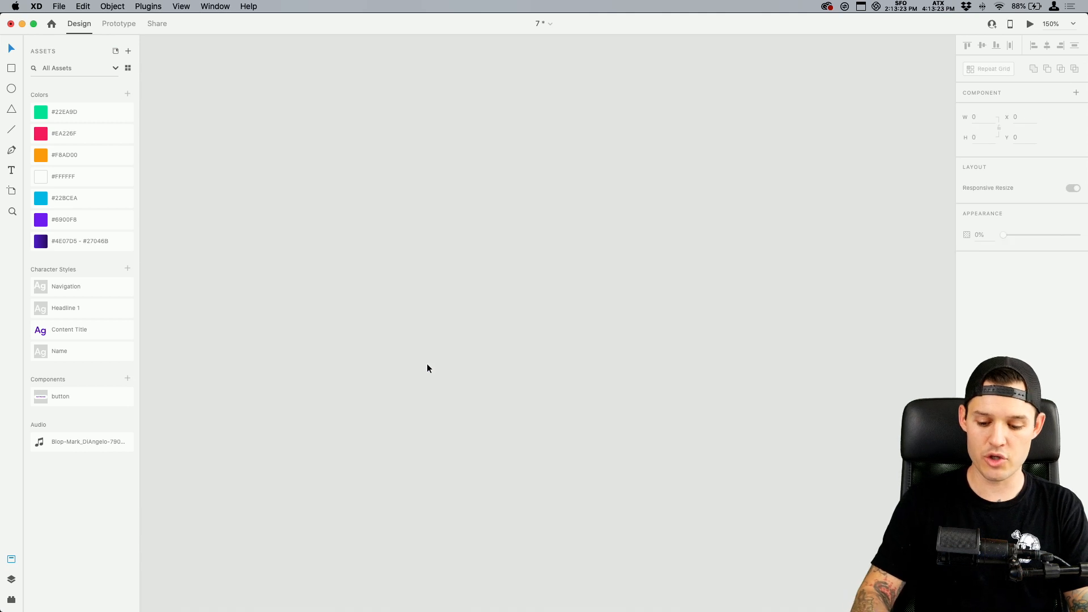
Look over the splash and Android Tablet – 2 artboards, focusing on the Friends and Shows rows of the home screen
key(super+minus)
key(super+minus)
key(super+minus)
key(super+minus)
click(426, 369)
click(556, 380)
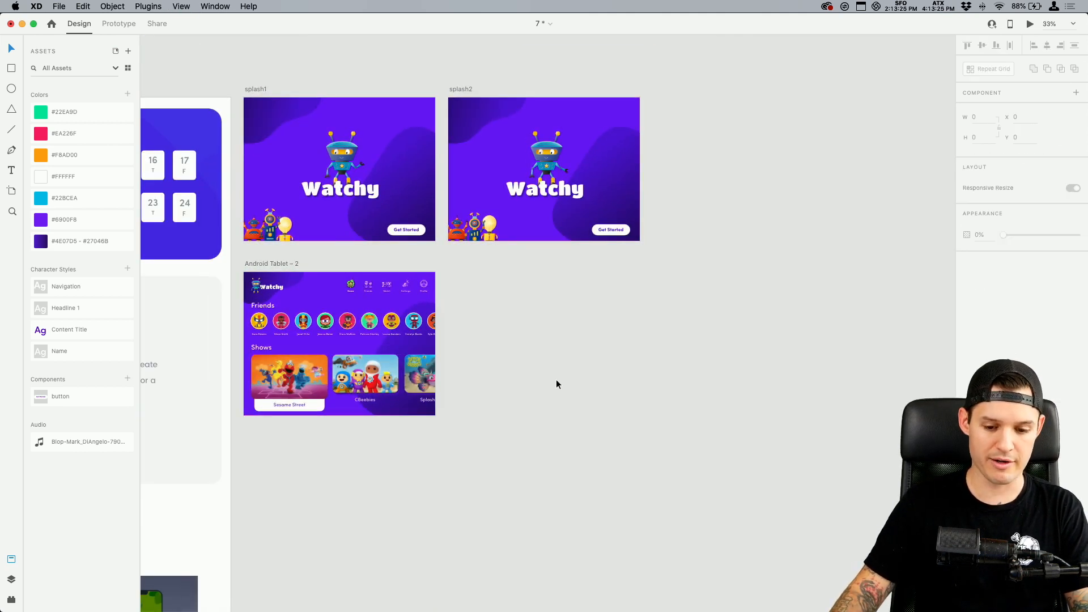
scroll(603, 356, left, 3)
scroll(603, 356, down, 1)
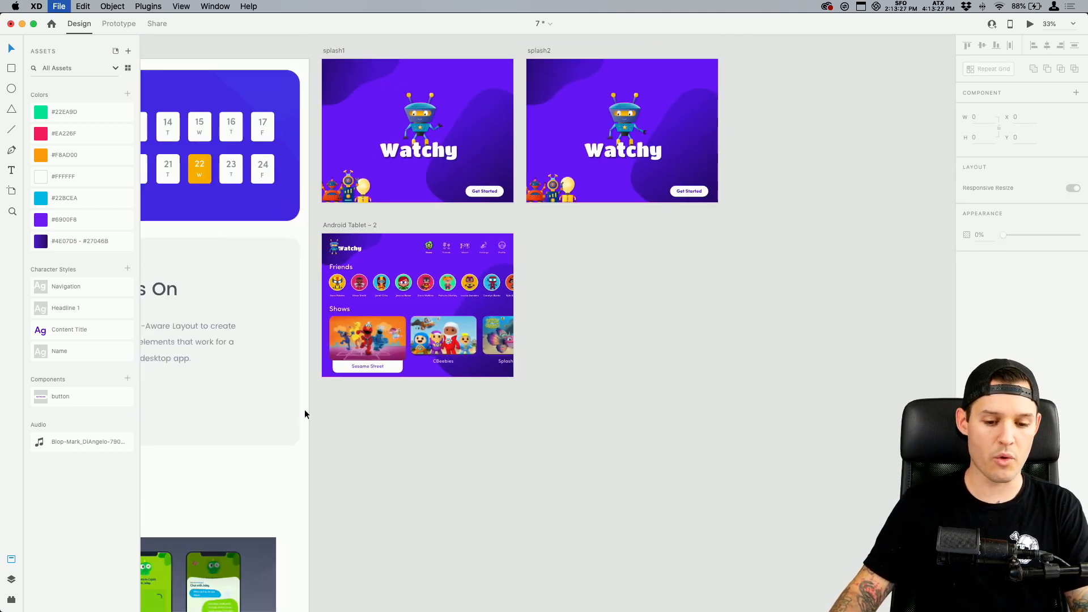
key(z)
drag(344, 397, 737, 173)
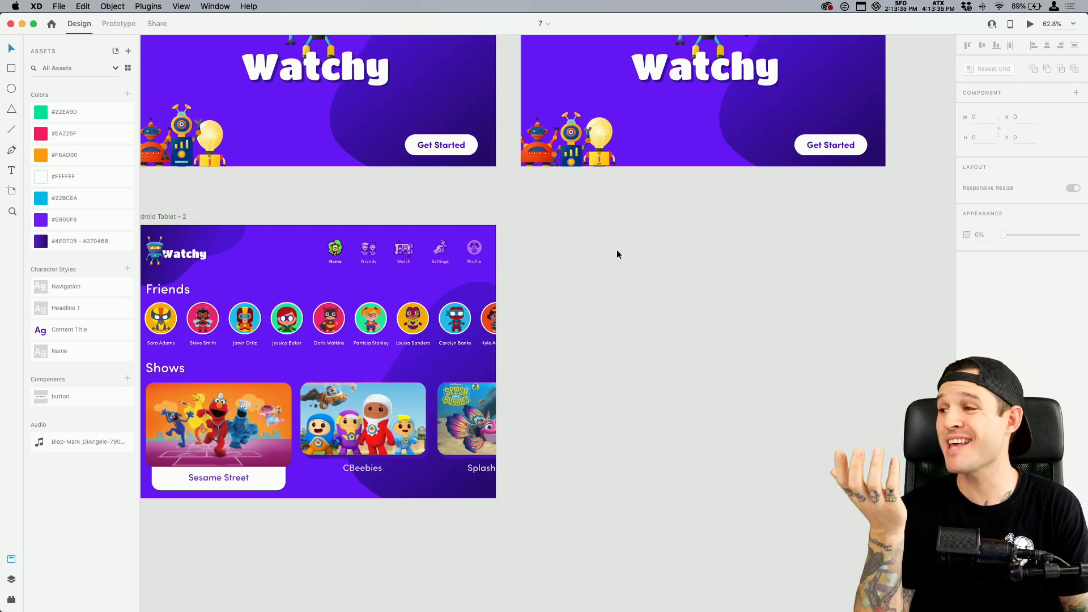
drag(566, 229, 624, 243)
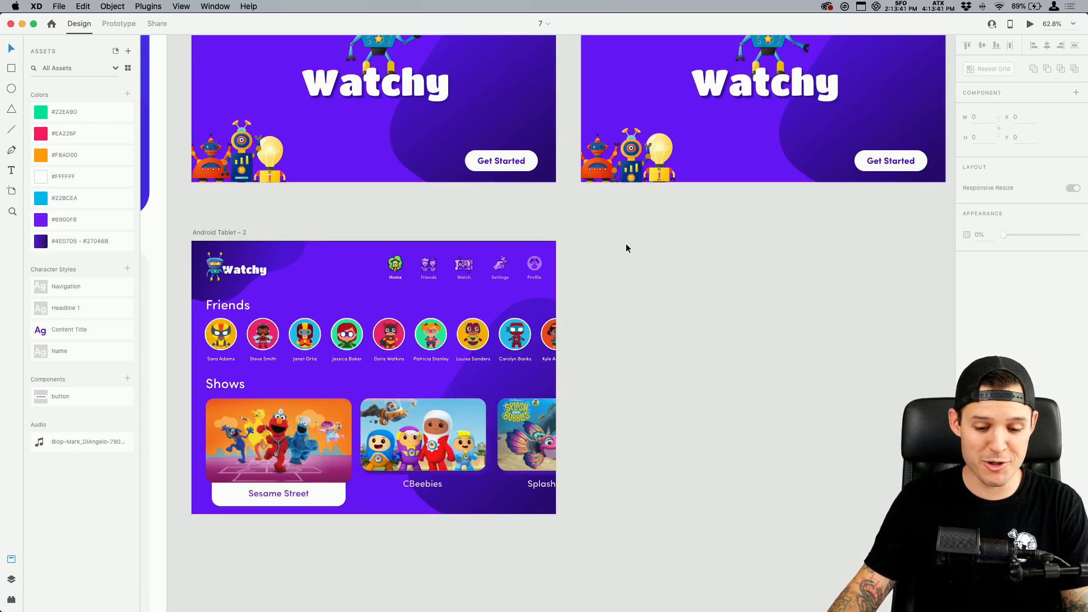
scroll(628, 241, down, 2)
key(z)
drag(191, 191, 601, 506)
key(super+minus)
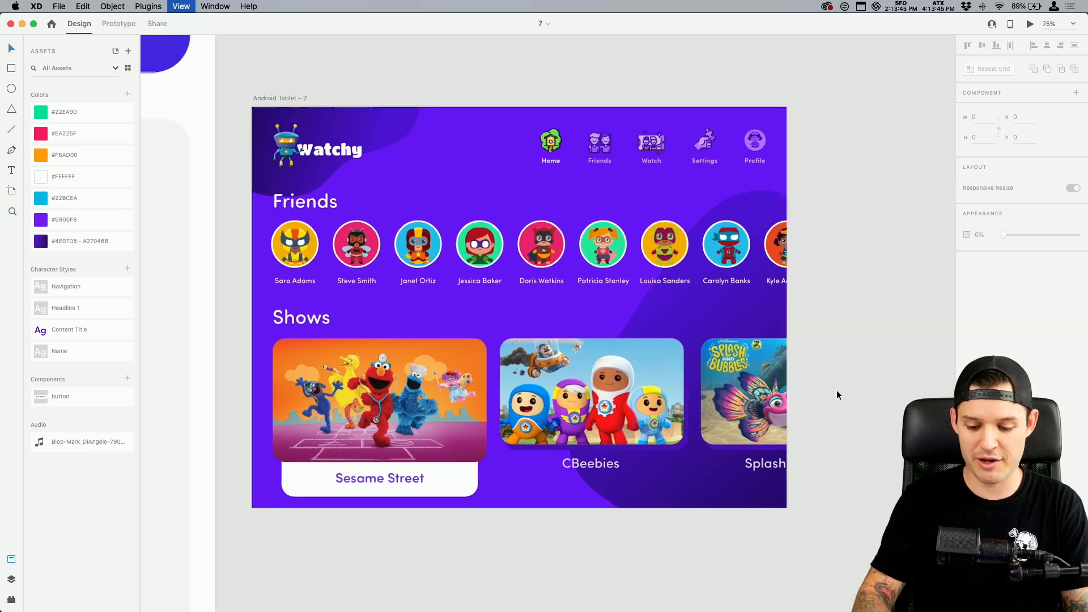
drag(837, 391, 703, 398)
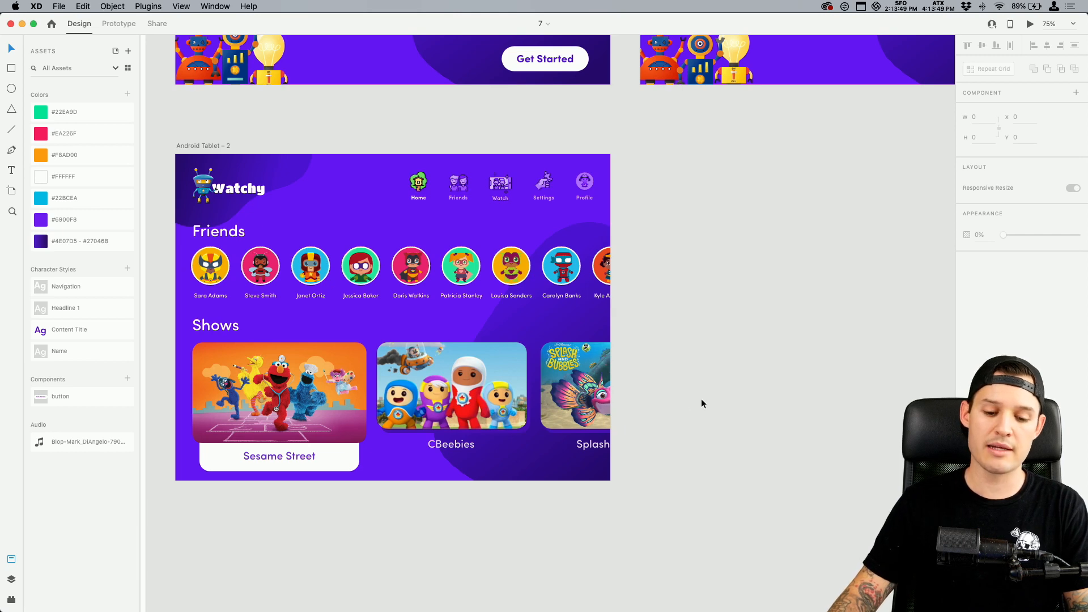
click(702, 399)
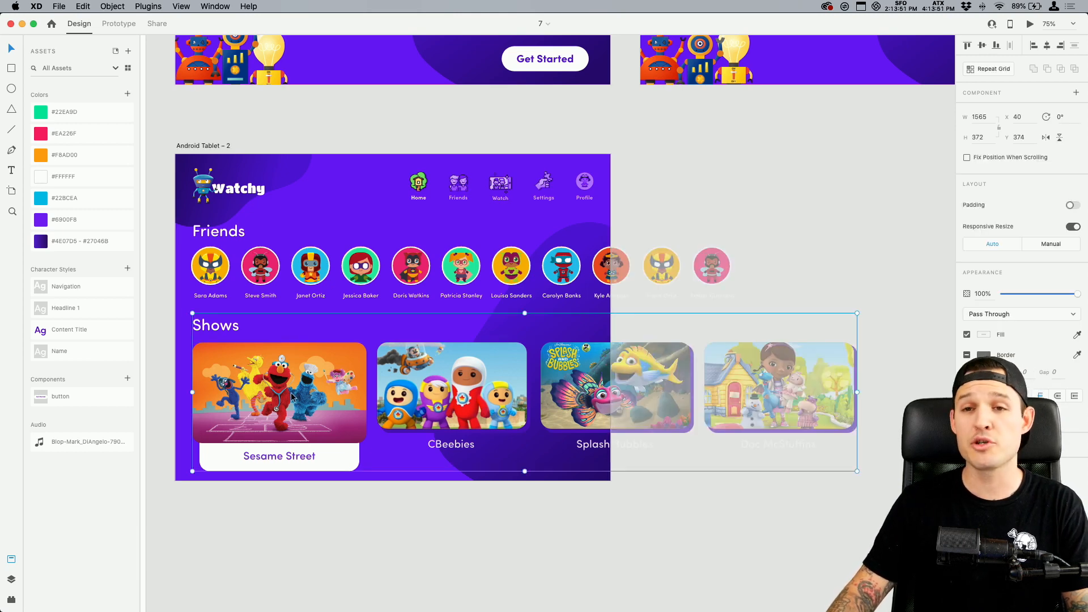
Duplicate the Android Tablet – 2 artboard and place the copy directly beside it, beneath splash2
click(271, 143)
click(262, 265)
click(235, 140)
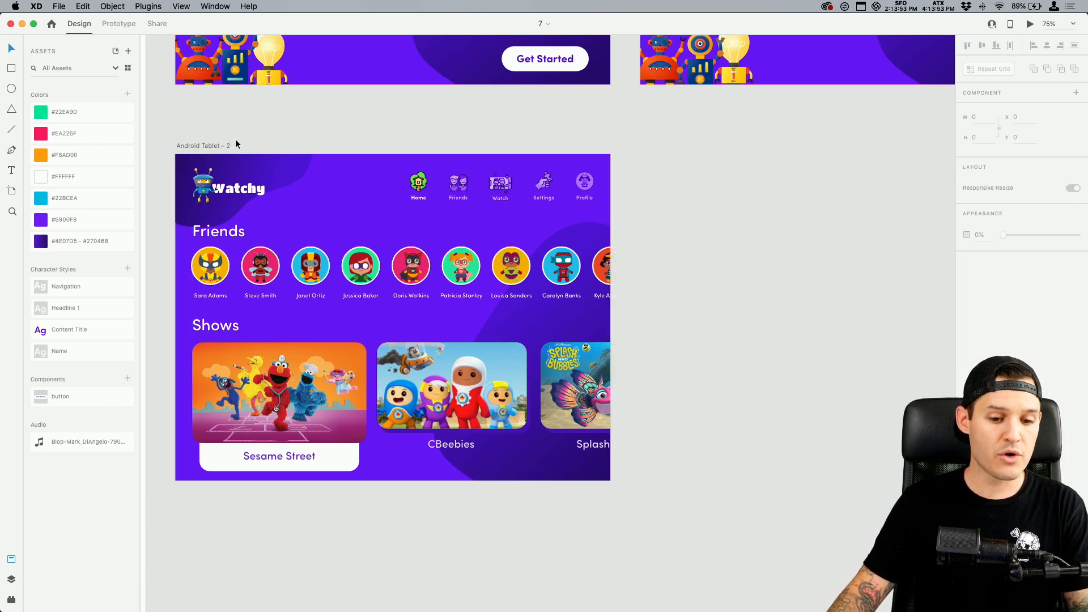
click(219, 147)
drag(202, 146, 666, 159)
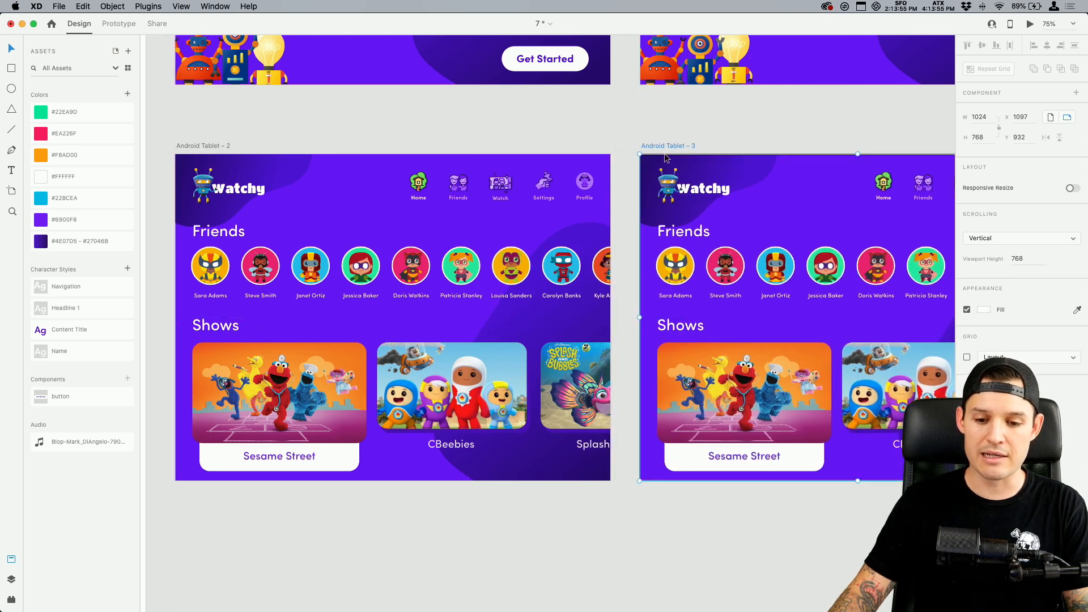
In the duplicated artboard, slide the row of friend avatars left to about X -281, leaving the Friends heading in place
scroll(666, 158, right, 5)
click(619, 244)
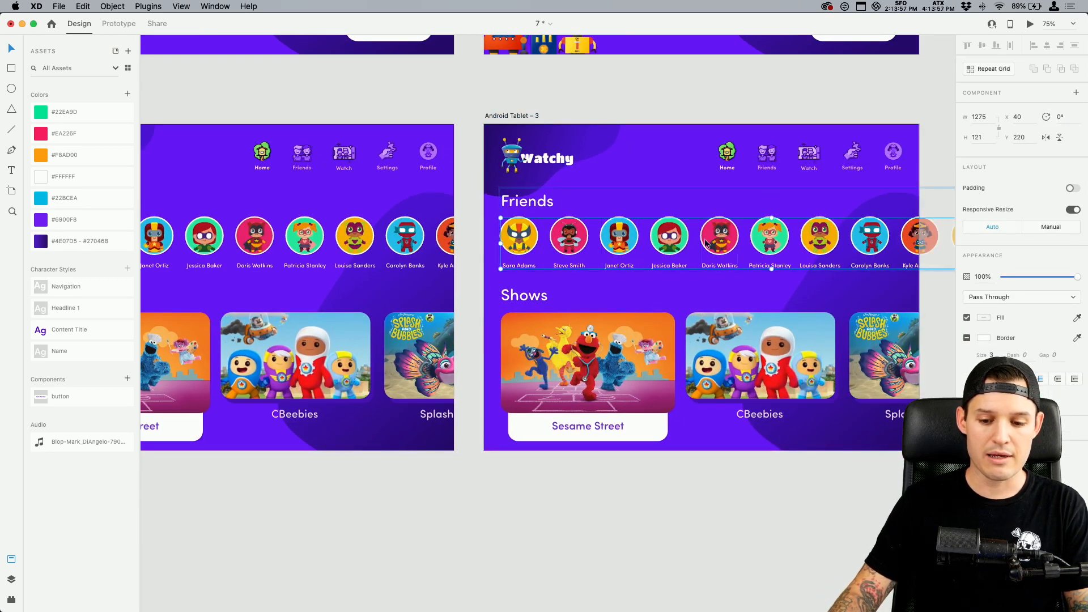
drag(733, 240, 631, 244)
click(595, 102)
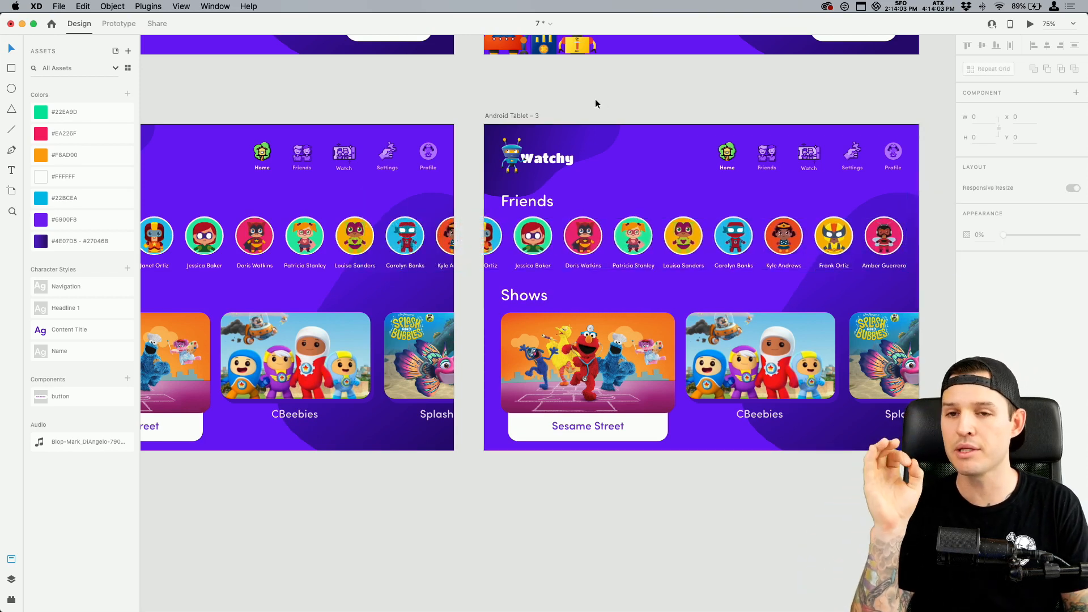
Try extending the duplicated artboard to a height of about 1062 for vertical scrolling, and undo the extension
click(503, 115)
drag(702, 450, 714, 578)
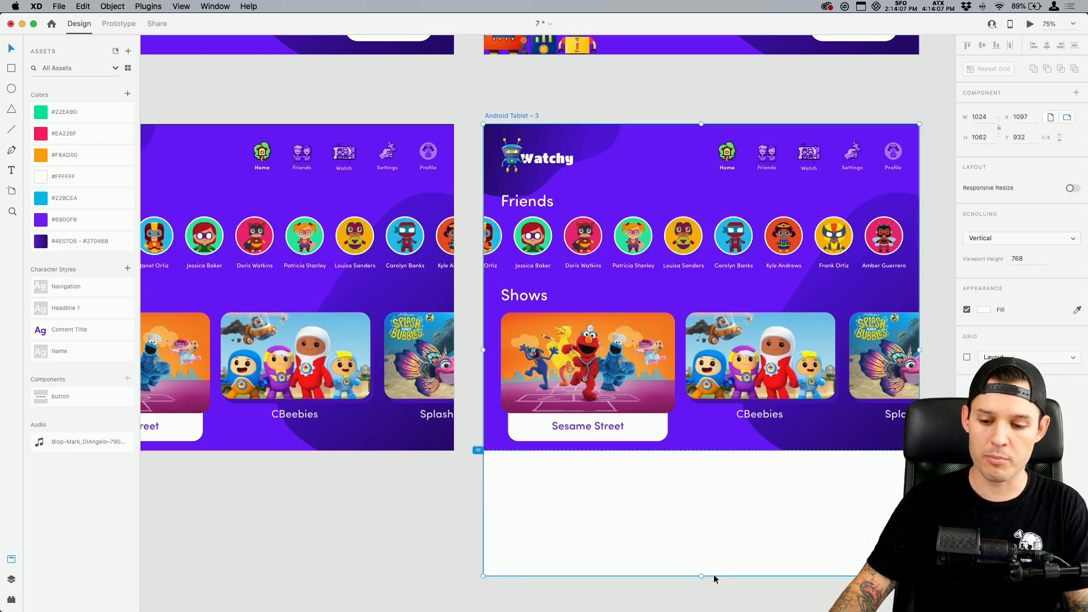
click(998, 239)
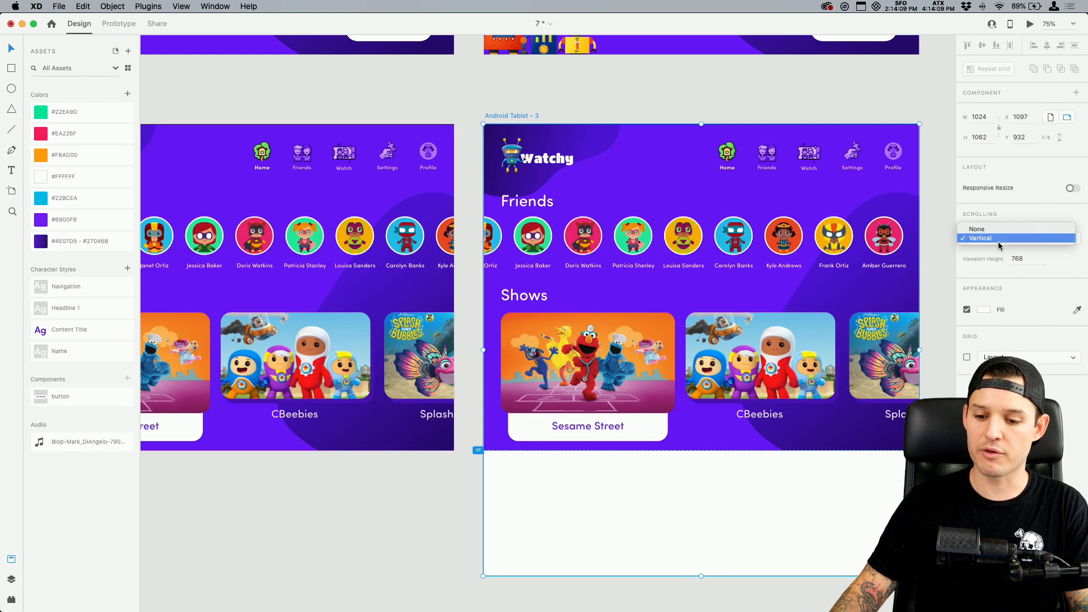
click(856, 115)
key(super+z)
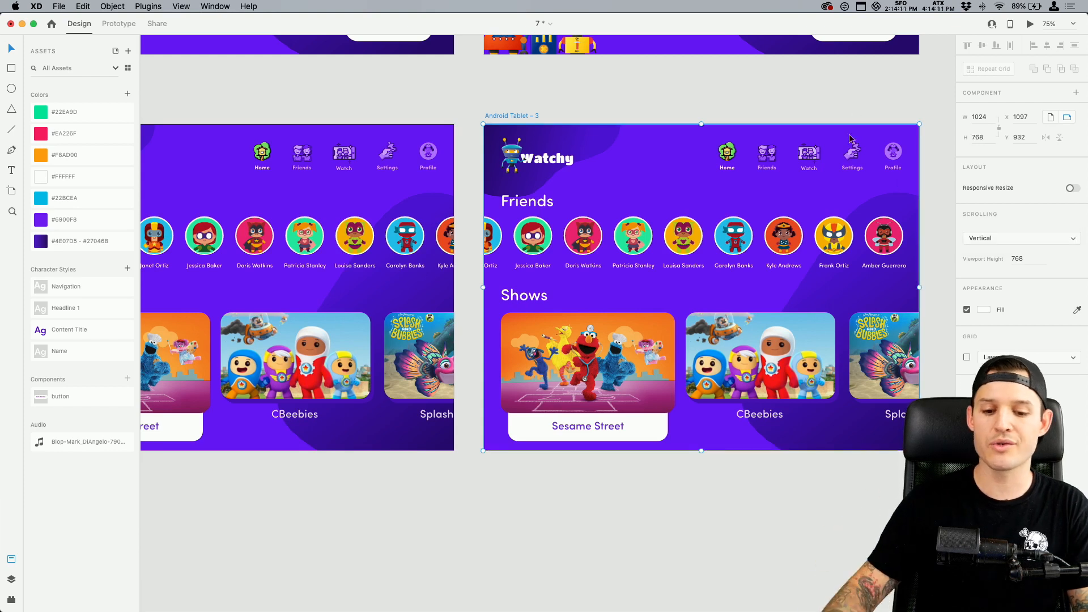
Switch to prototyping mode and move the Android Tablet – 3 artboard farther away from Android Tablet – 2
click(669, 248)
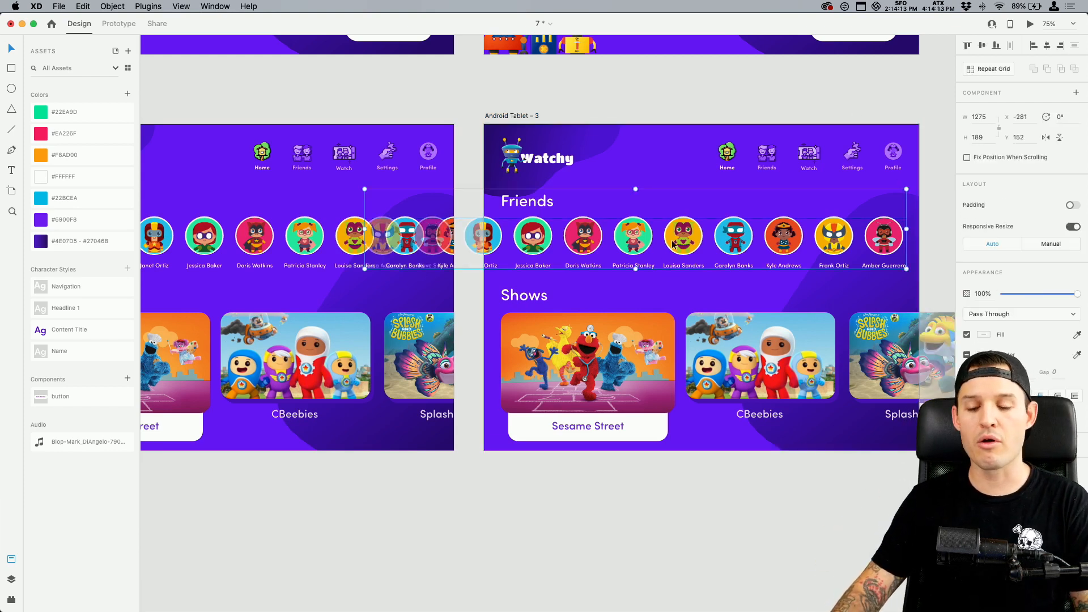
click(555, 101)
drag(468, 92, 611, 89)
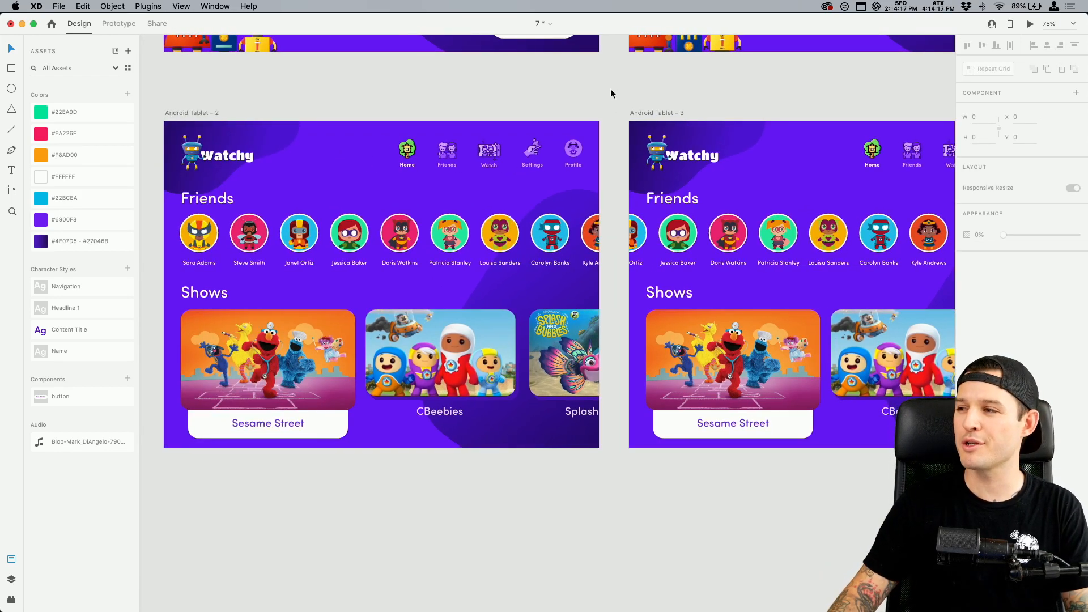
click(354, 244)
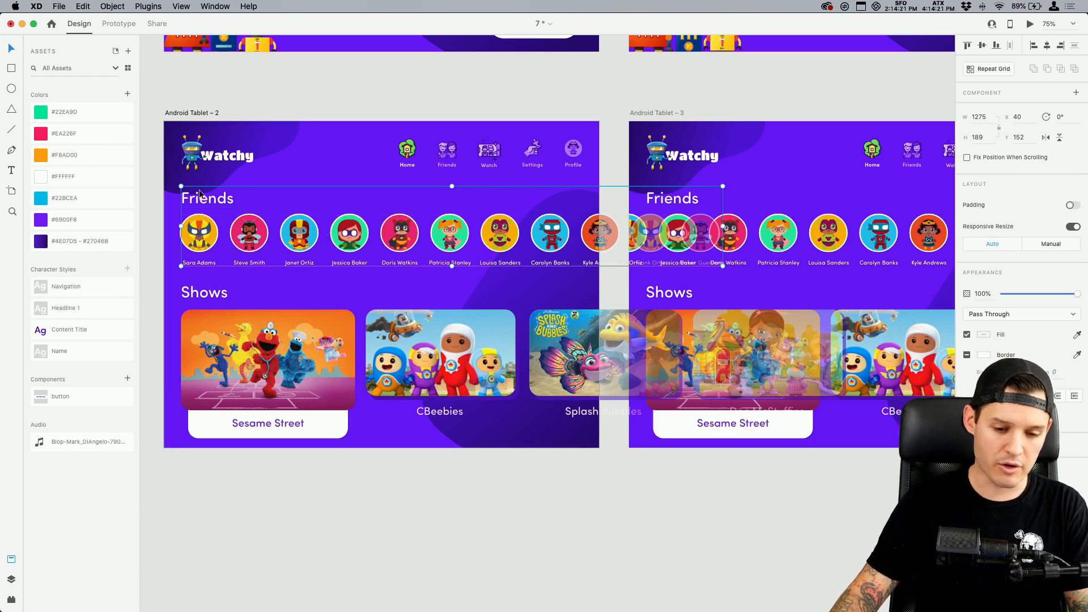
click(119, 23)
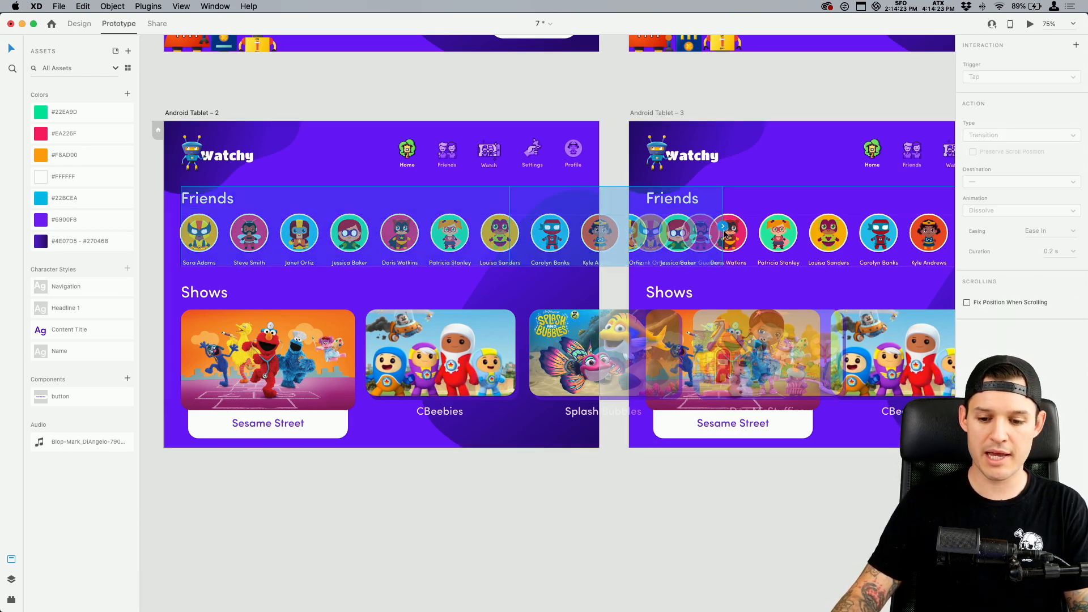
drag(661, 114, 838, 128)
mouse_move(765, 138)
mouse_down()
mouse_move(711, 141)
mouse_move(760, 136)
mouse_up()
Link the friends row on Android Tablet – 2 to Android Tablet – 3 with a Drag trigger, Auto-Animate and Snap easing
click(204, 112)
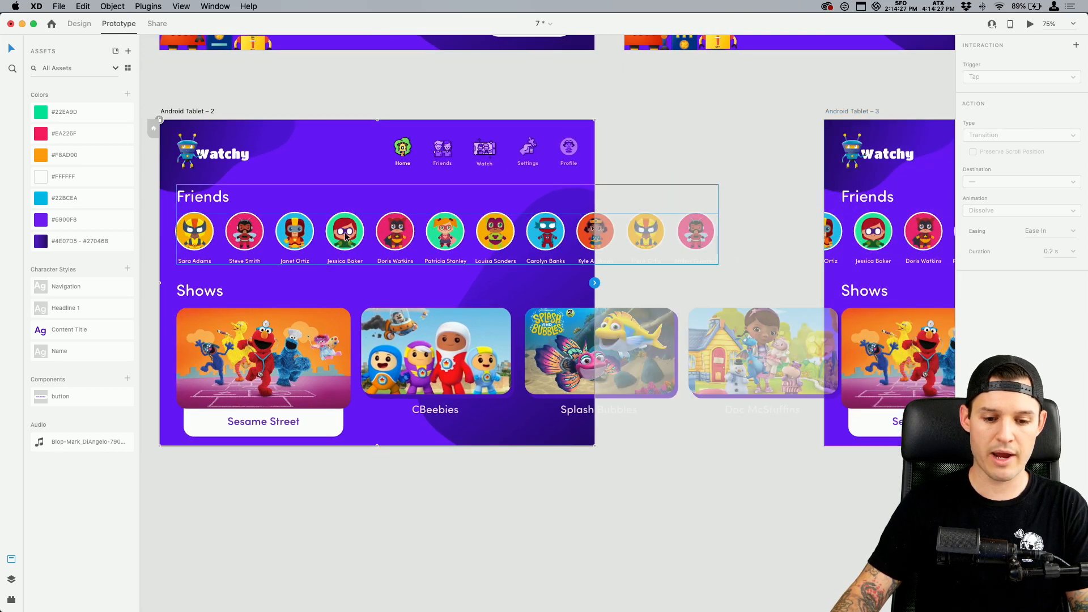
click(345, 236)
double_click(345, 235)
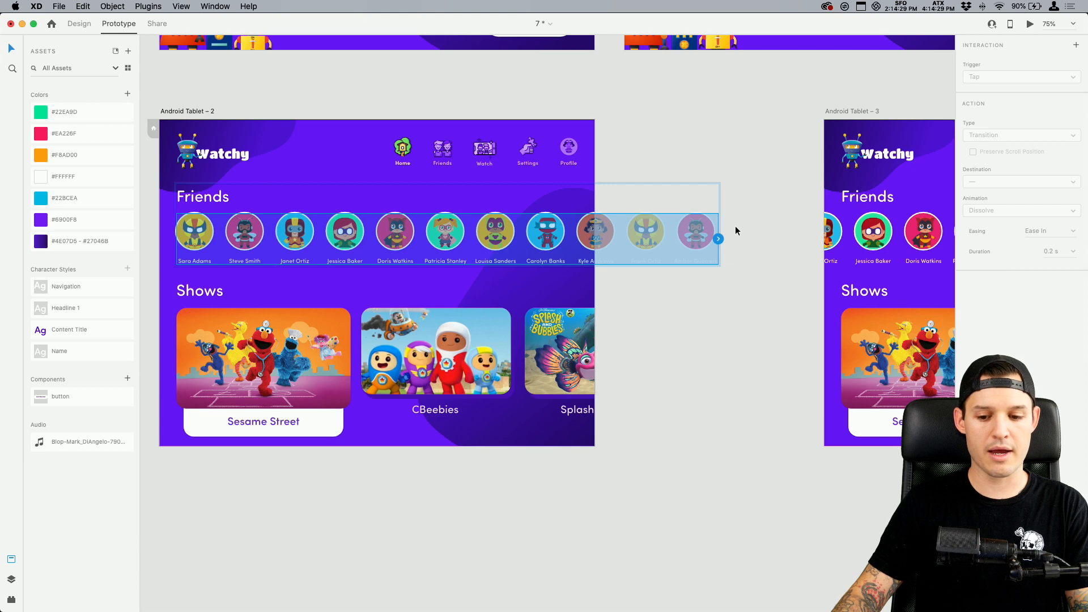
drag(755, 220, 783, 213)
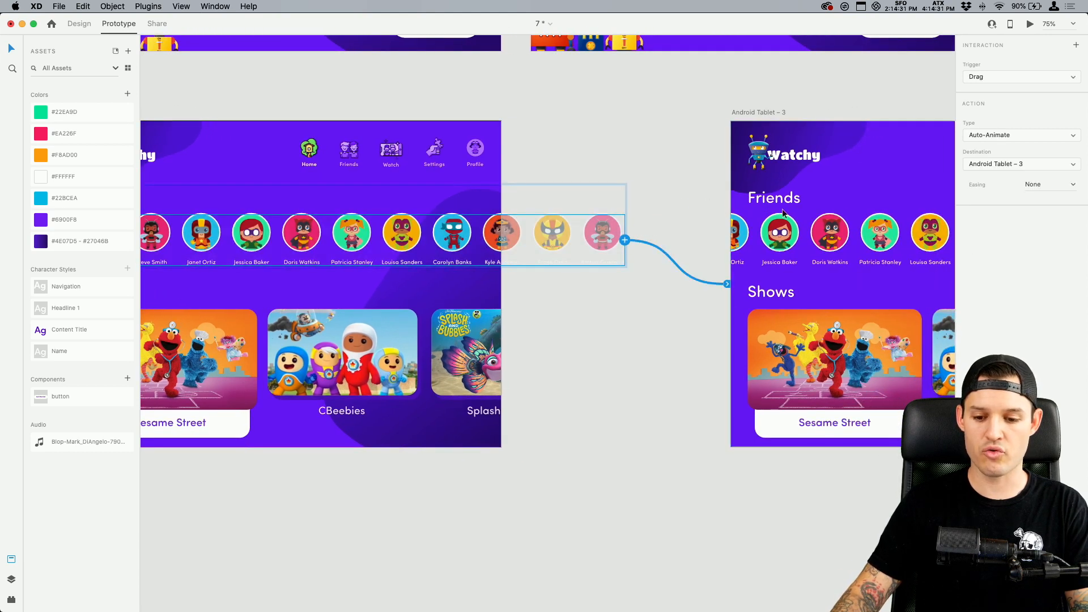
click(998, 79)
click(999, 78)
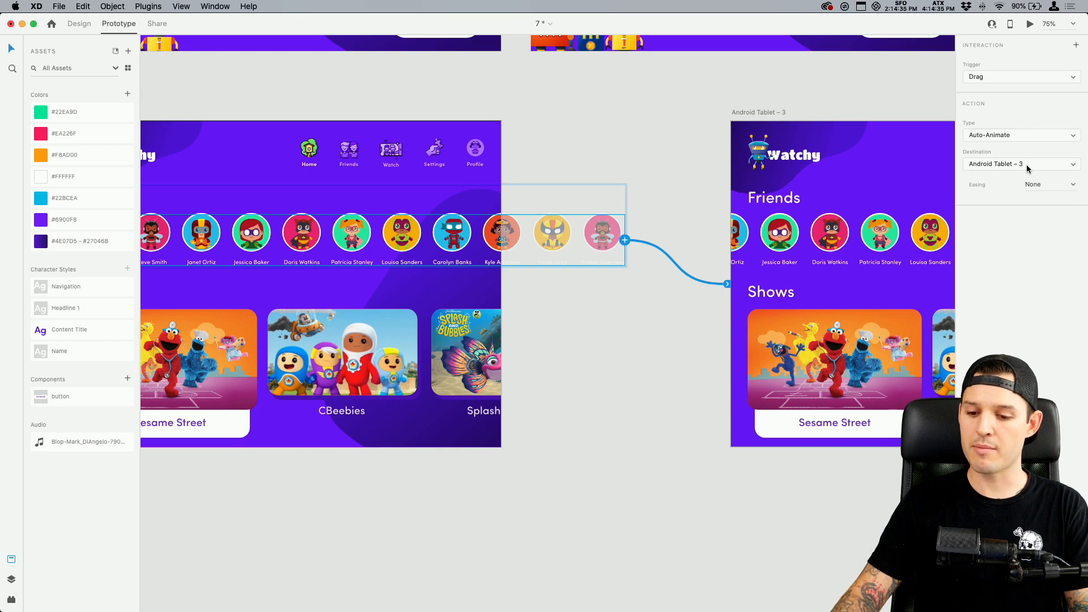
click(1074, 185)
click(1052, 239)
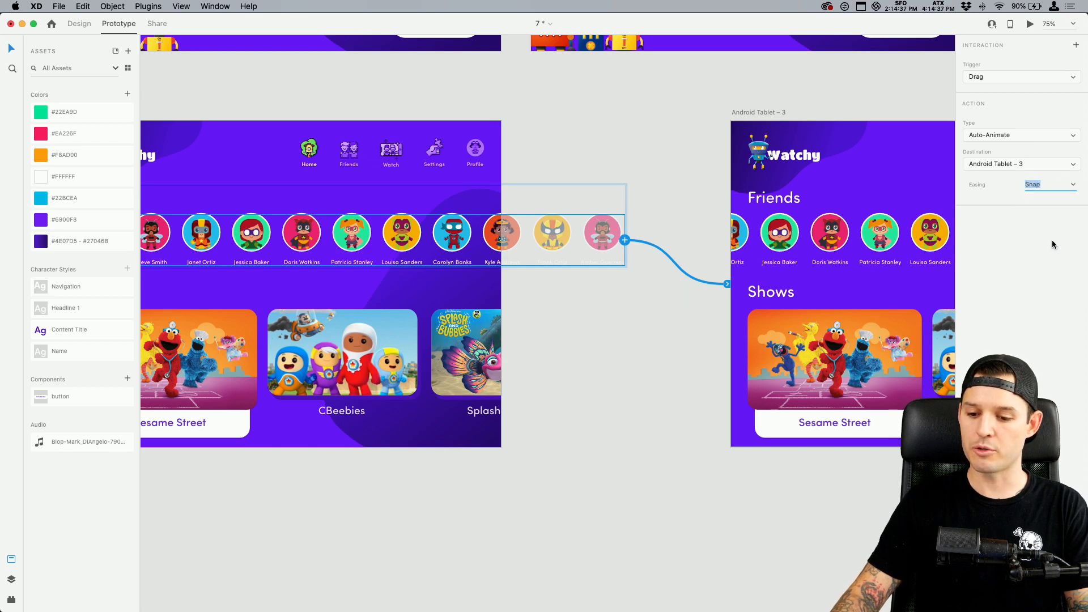
Link the friends row on Android Tablet – 3 back to Android Tablet – 2 with a Drag trigger, Auto-Animate and Snap easing
click(797, 236)
drag(825, 233, 603, 230)
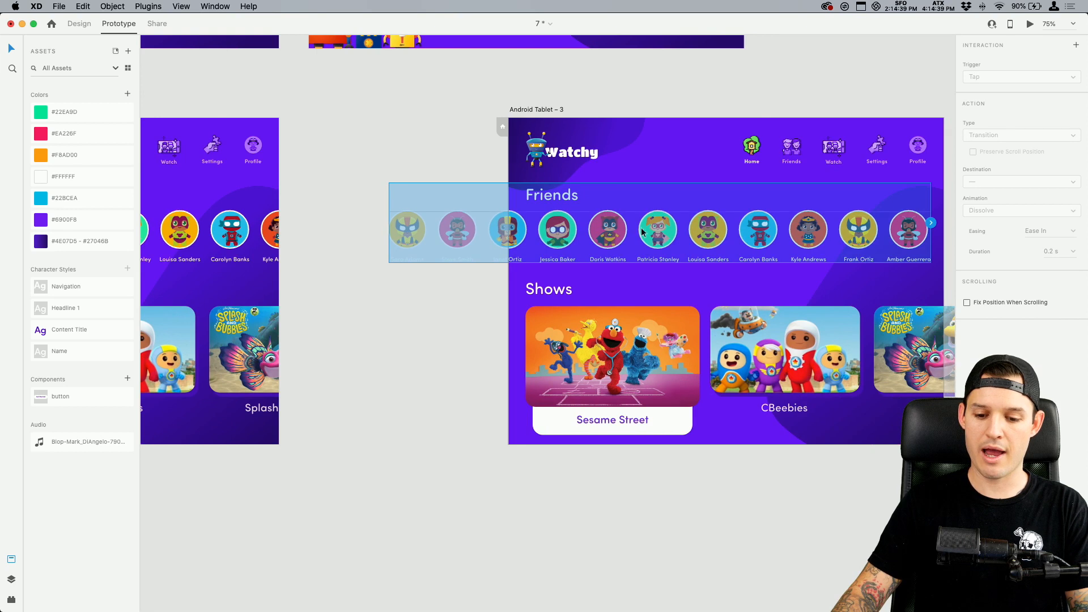
double_click(656, 232)
drag(930, 237, 263, 194)
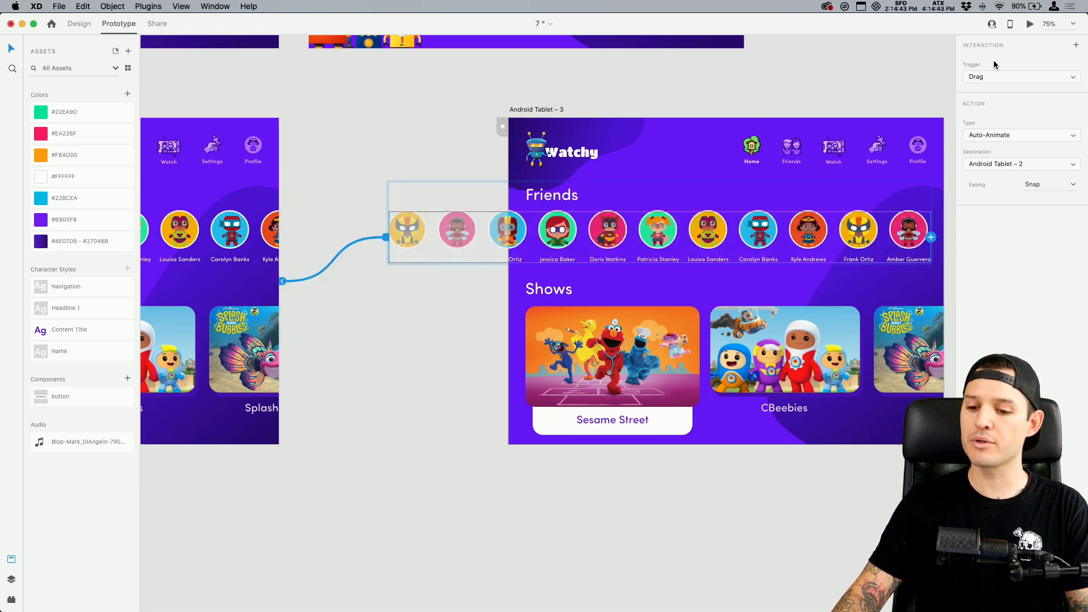
Move the Android Tablet – 3 artboard back beside Android Tablet – 2, beneath splash2
click(391, 106)
drag(291, 112, 593, 127)
drag(819, 125, 623, 132)
Set the splash1 artboard as the home screen of the prototype
drag(635, 129, 729, 222)
scroll(729, 221, up, 8)
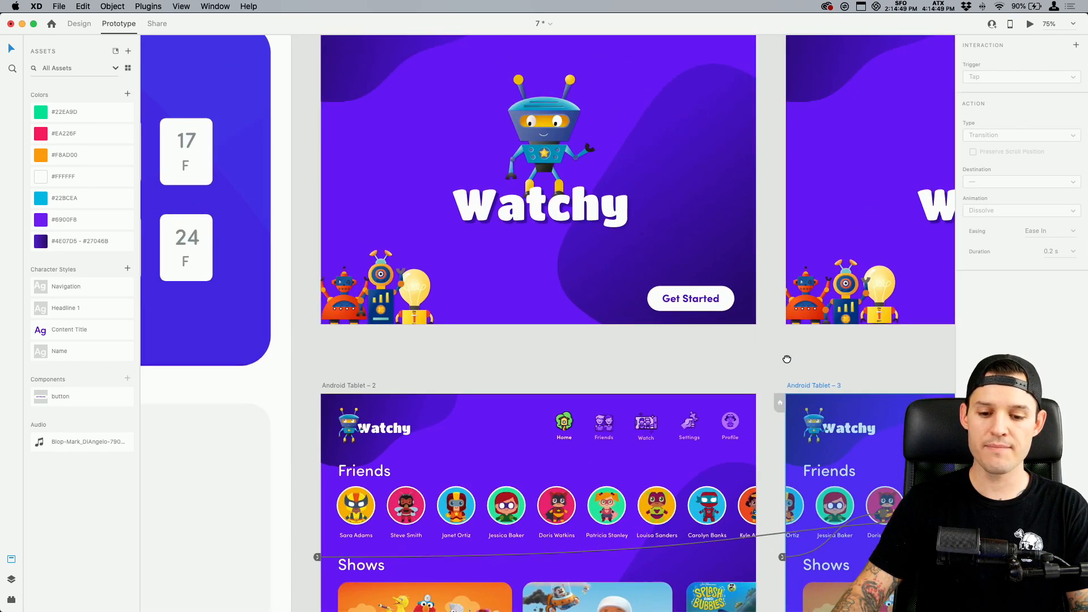
click(300, 56)
click(277, 73)
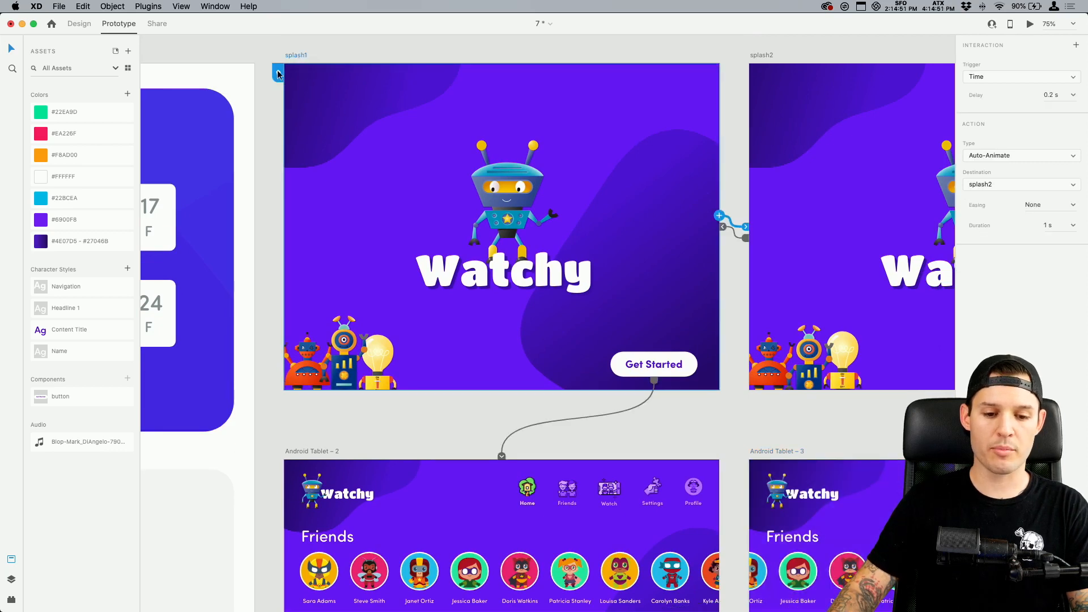
Preview the prototype, test swiping the friends row back and forth on the home screen, and close the preview
click(1030, 24)
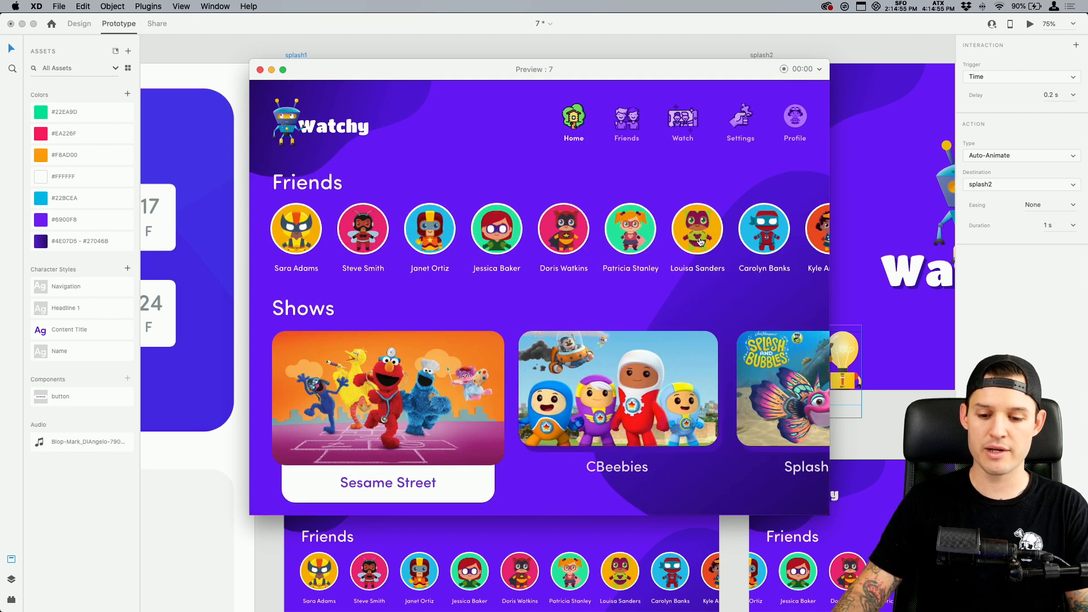
drag(671, 235, 696, 260)
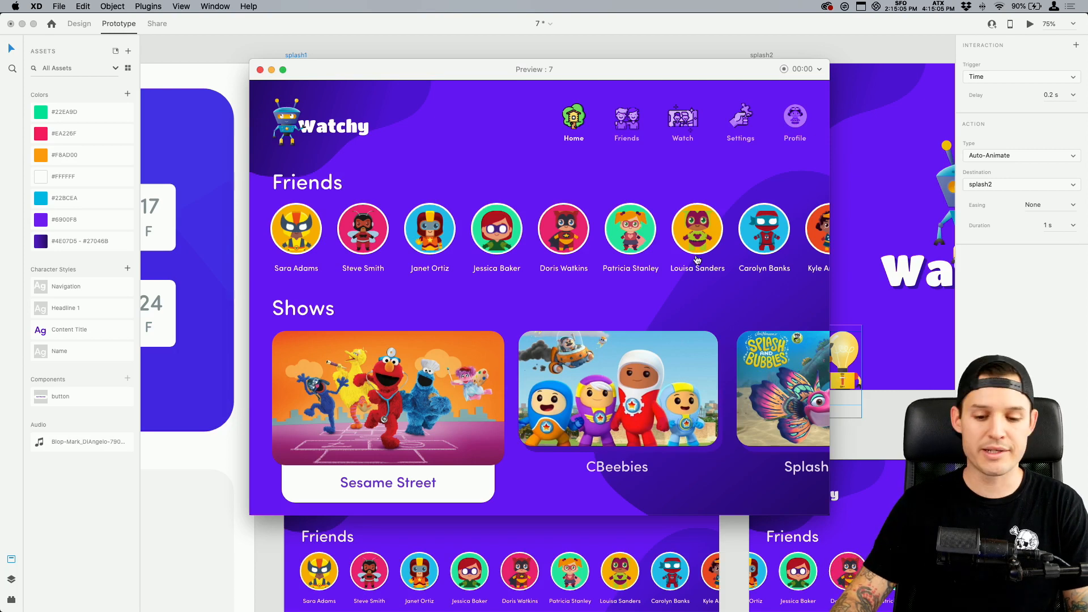
drag(685, 238, 720, 238)
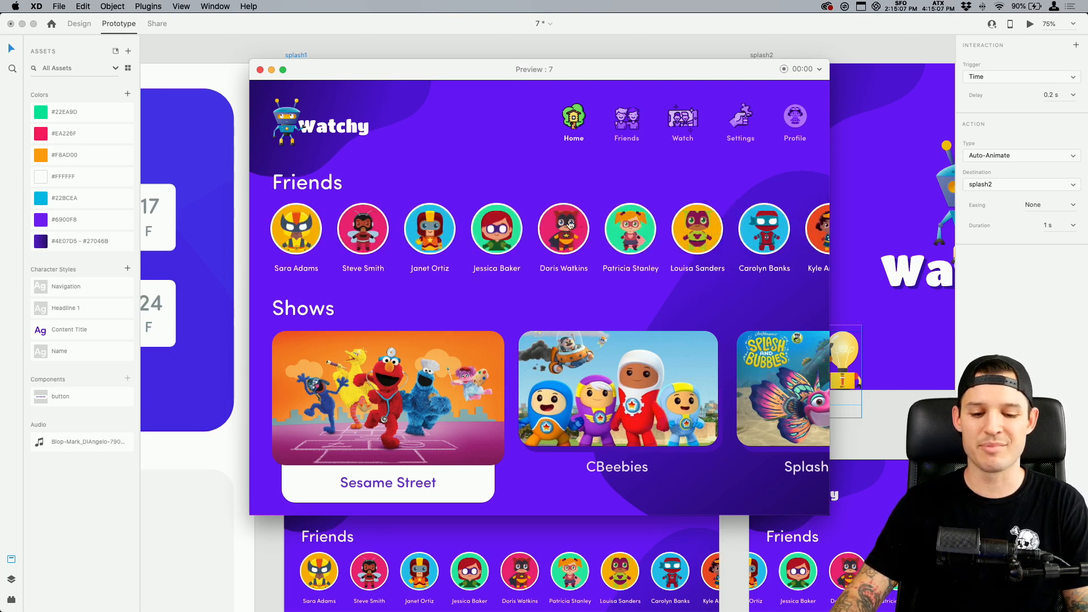
mouse_move(570, 225)
mouse_down()
mouse_move(322, 234)
mouse_move(572, 245)
mouse_up()
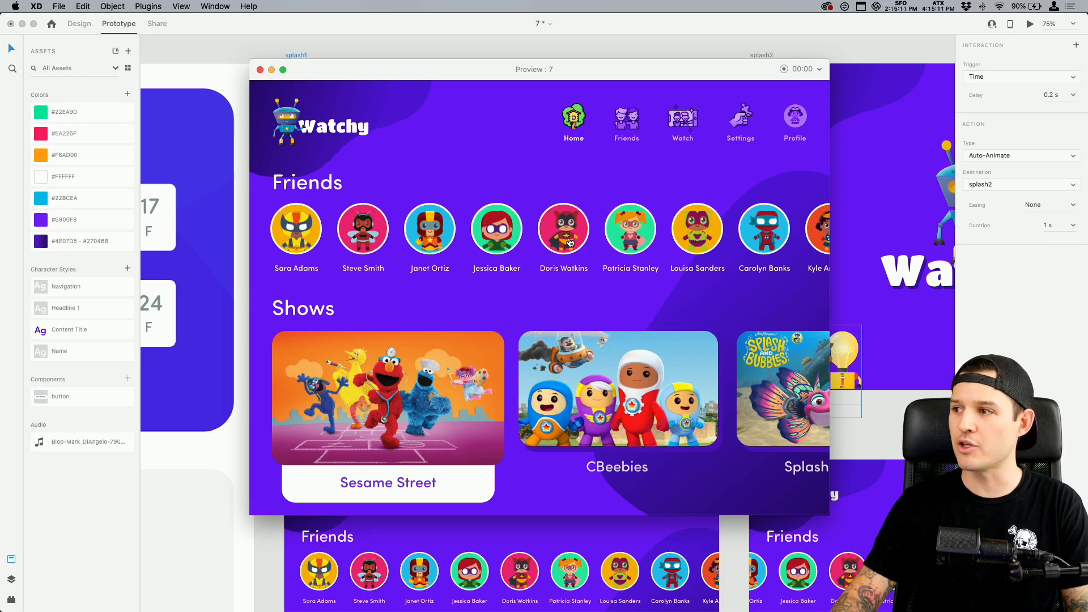
drag(571, 242, 513, 247)
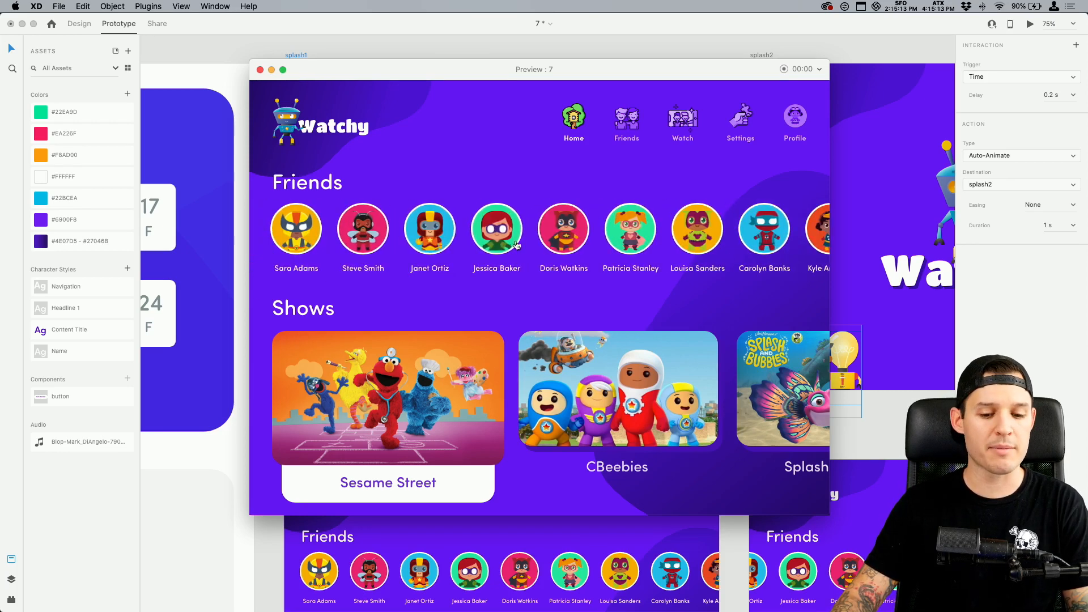
drag(422, 240, 561, 241)
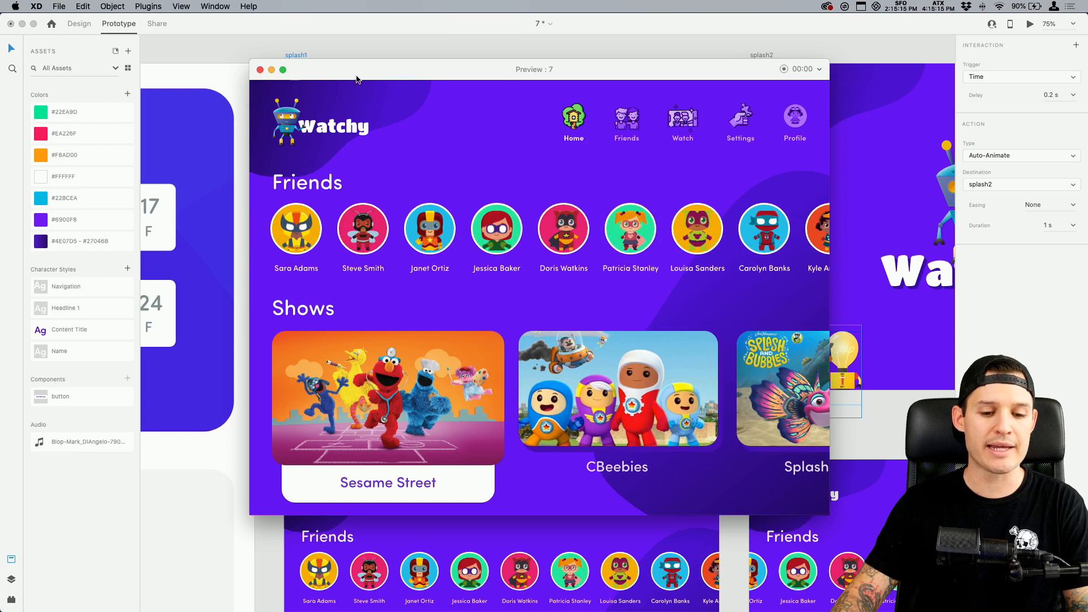
click(260, 70)
scroll(430, 269, down, 5)
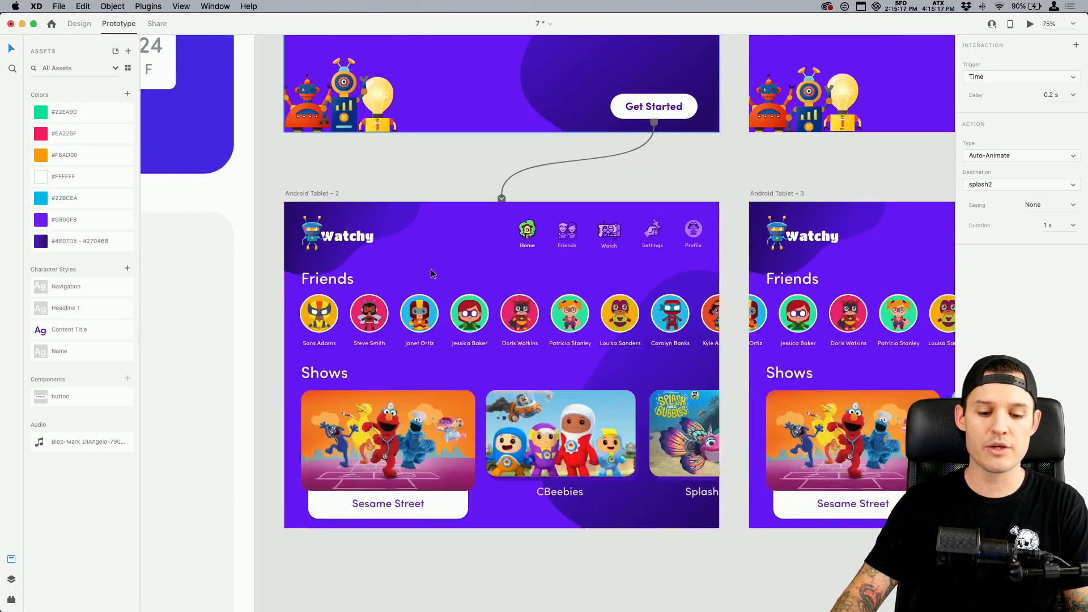
click(461, 188)
scroll(538, 412, down, 3)
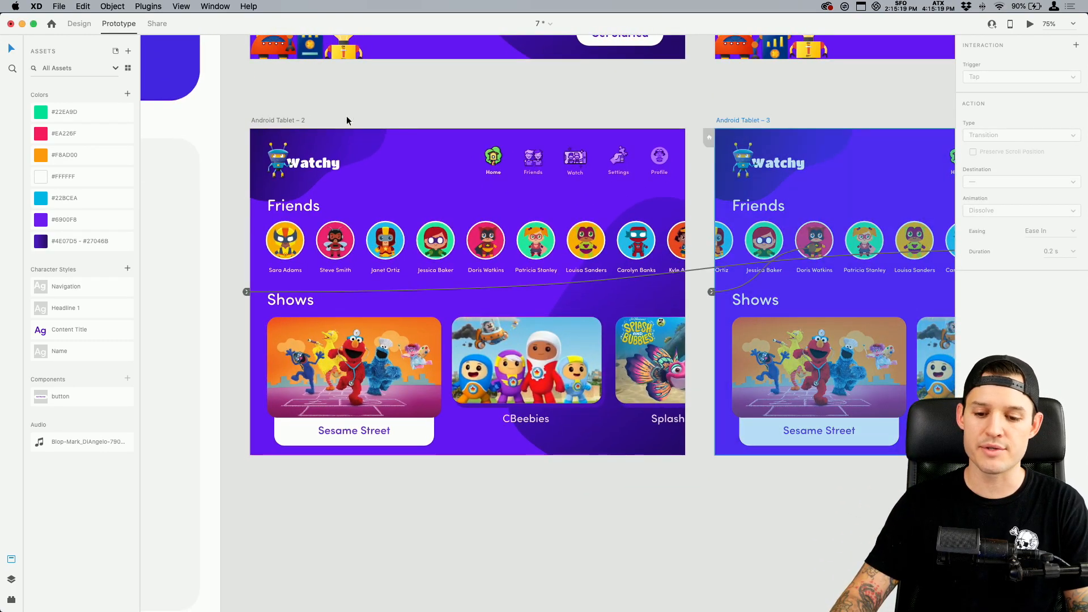
click(290, 116)
scroll(305, 119, down, 2)
click(486, 471)
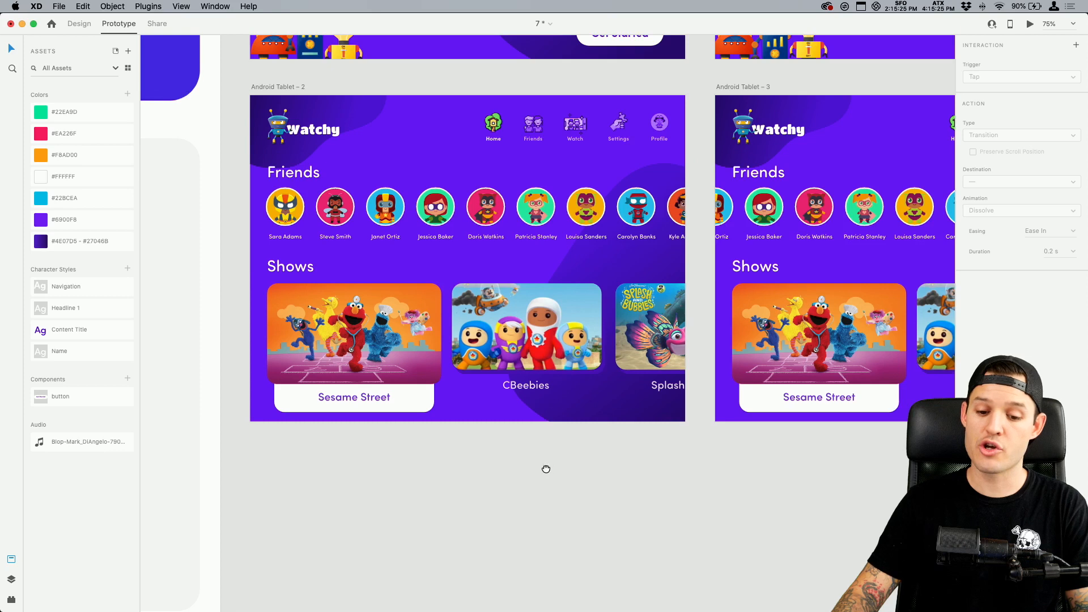
drag(546, 469, 533, 458)
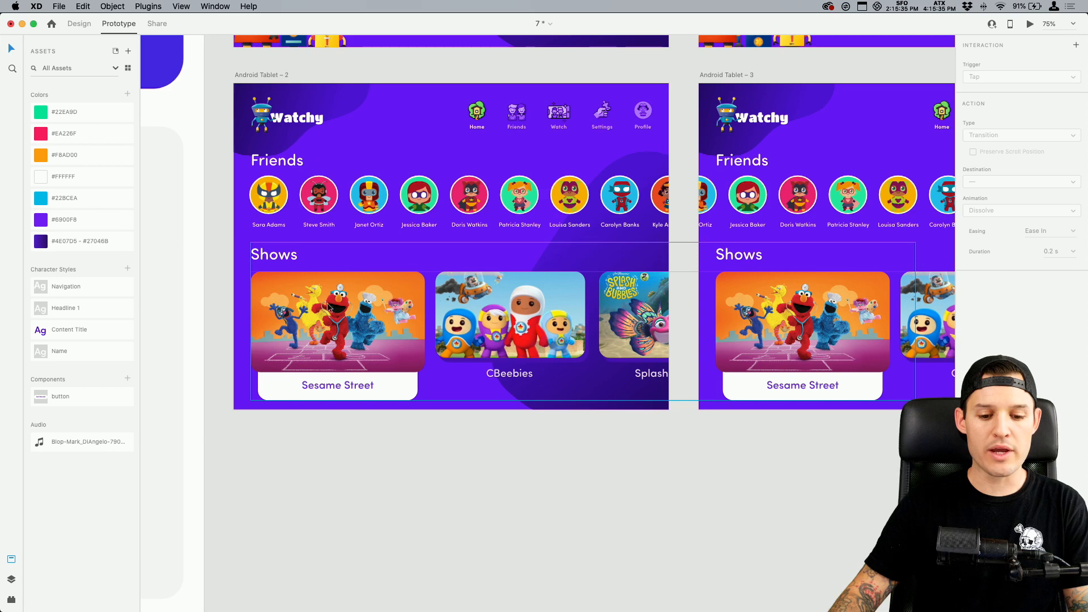
scroll(761, 334, right, 2)
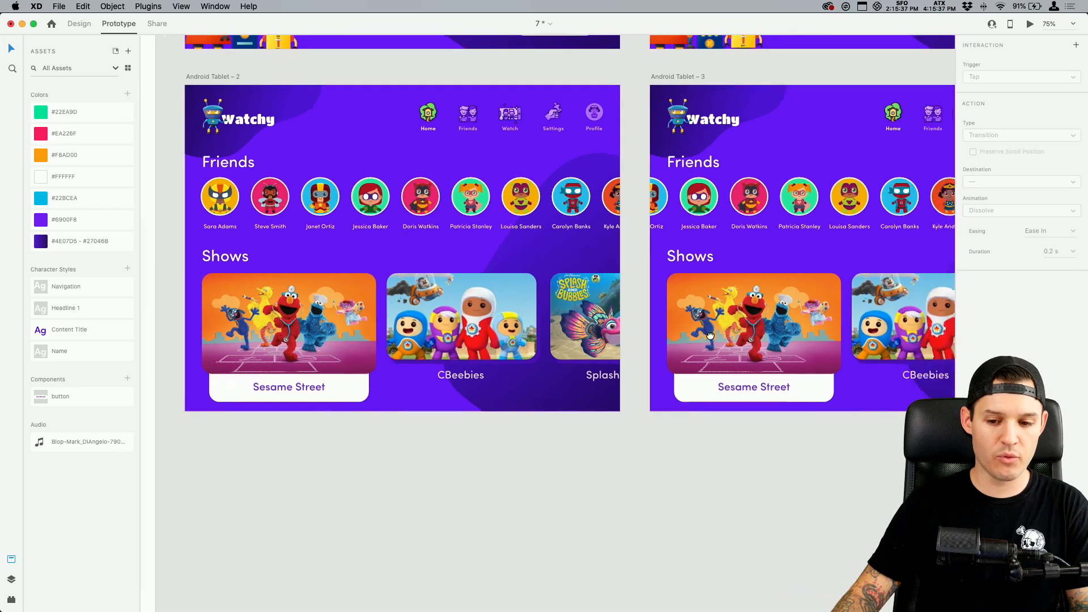
scroll(758, 328, left, 2)
Try duplicating the Android Tablet – 2 artboard beneath the original in Prototype mode, and undo the duplicate
click(263, 67)
key(super+d)
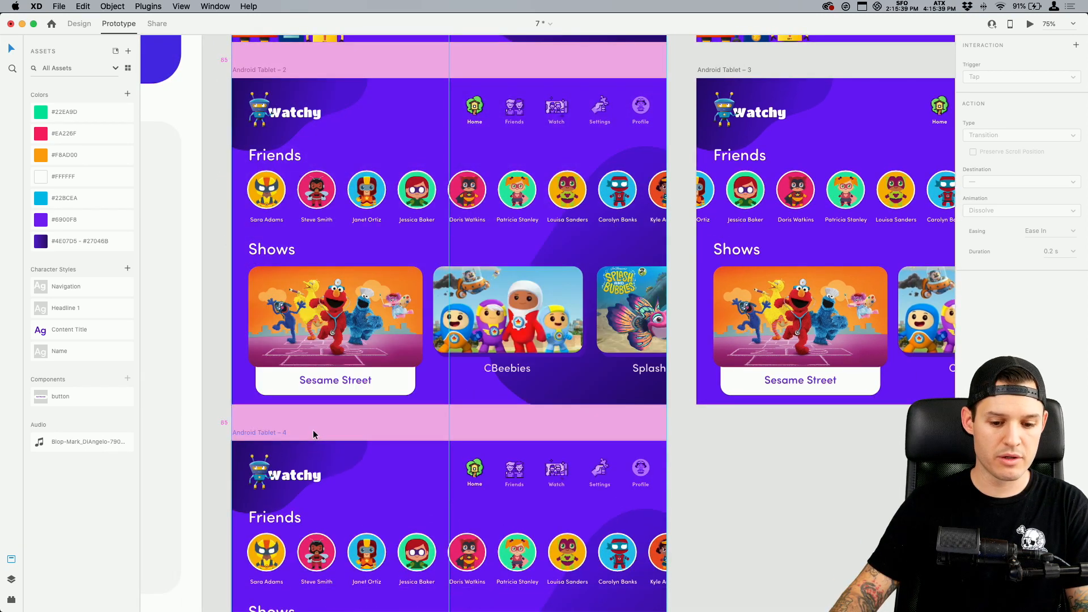
scroll(726, 152, down, 5)
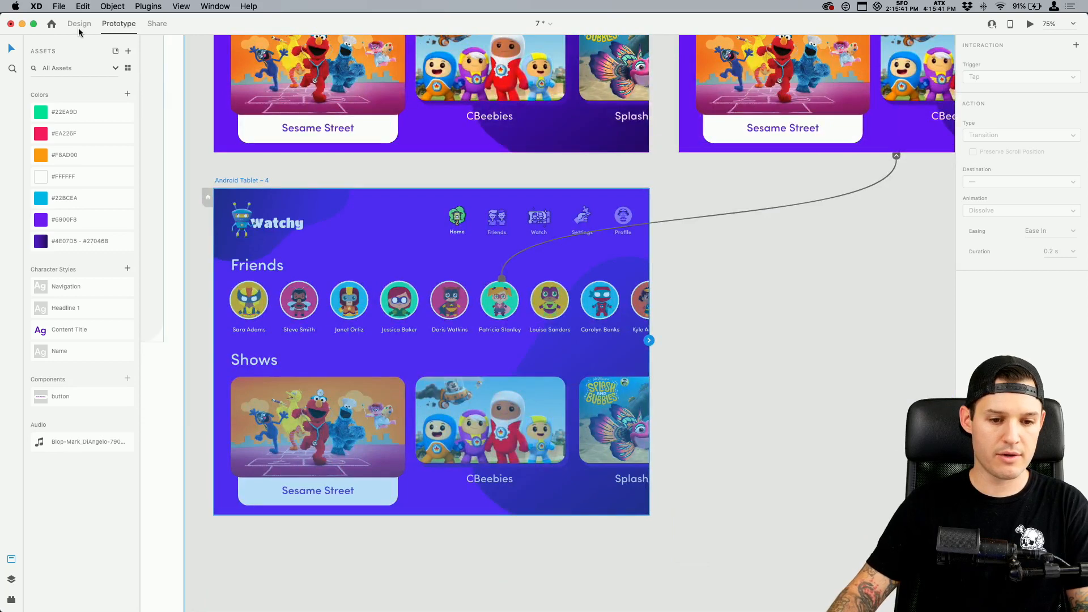
key(ctrl+Tab)
scroll(736, 368, down, 3)
scroll(737, 368, left, 1)
key(super+z)
key(super+minus)
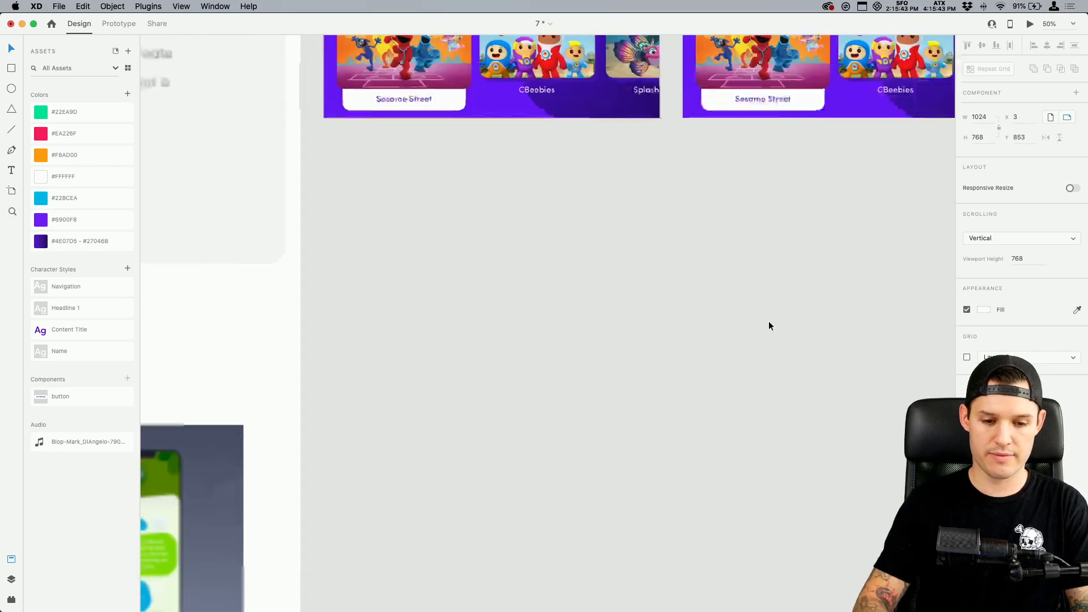
Duplicate the Android Tablet – 2 artboard directly beneath the original in Design mode and check the copy's prototype links
drag(769, 322, 723, 457)
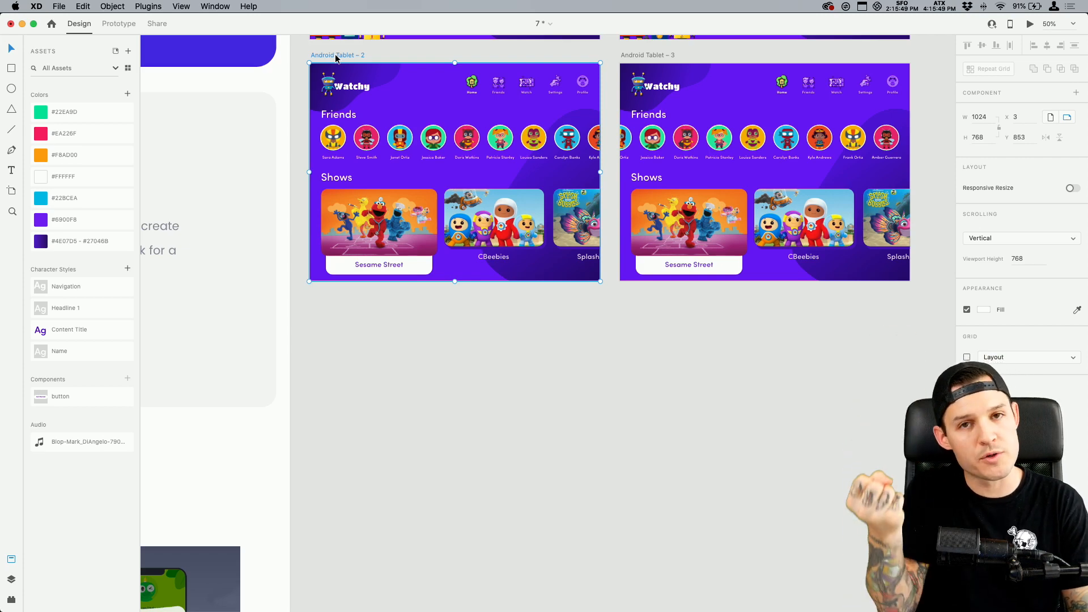
drag(336, 58, 377, 296)
click(118, 27)
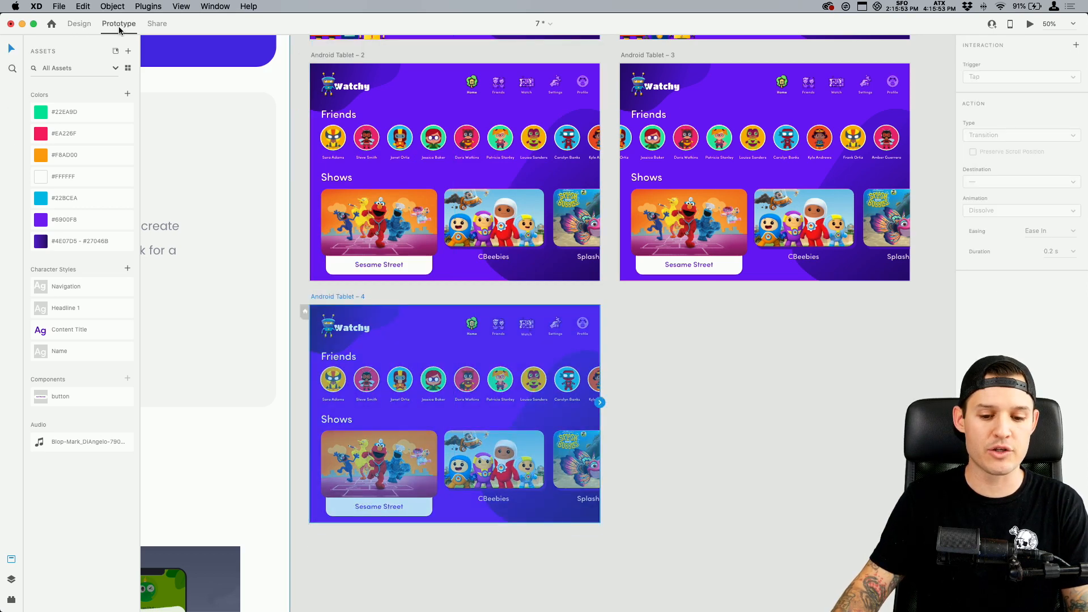
click(77, 27)
Focus on the duplicated Android Tablet – 4 artboard, clear the selection and save the document
key(z)
drag(627, 297, 288, 559)
drag(513, 551, 449, 547)
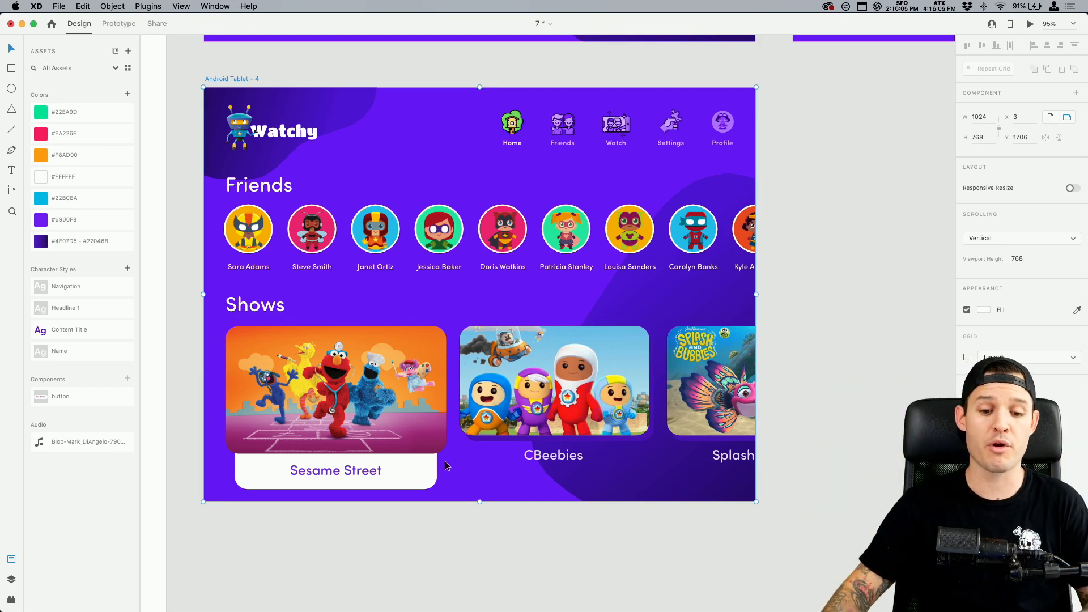
key(super+minus)
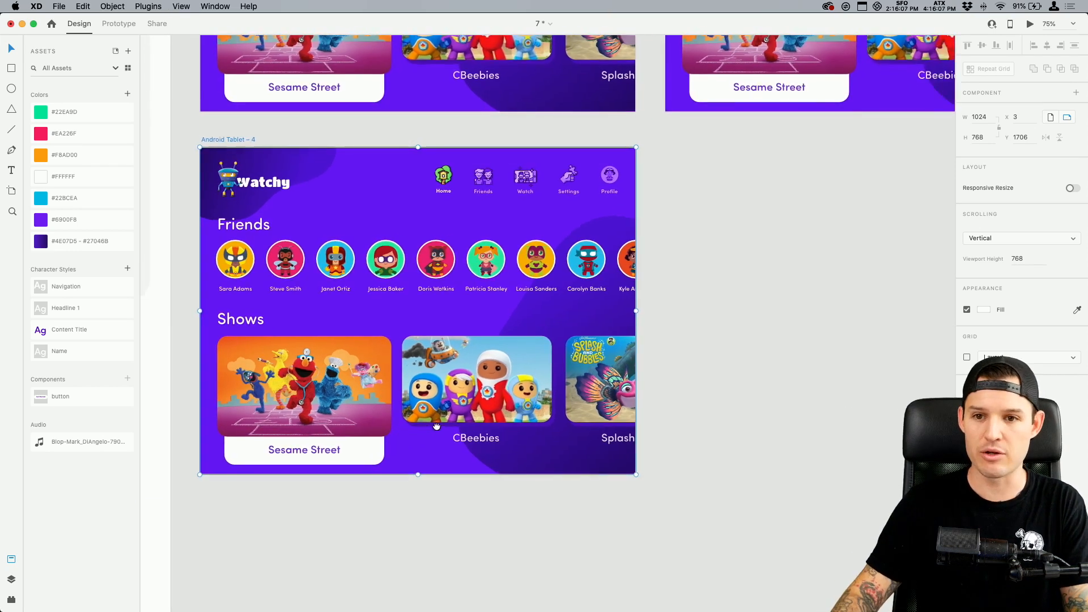
scroll(379, 412, right, 3)
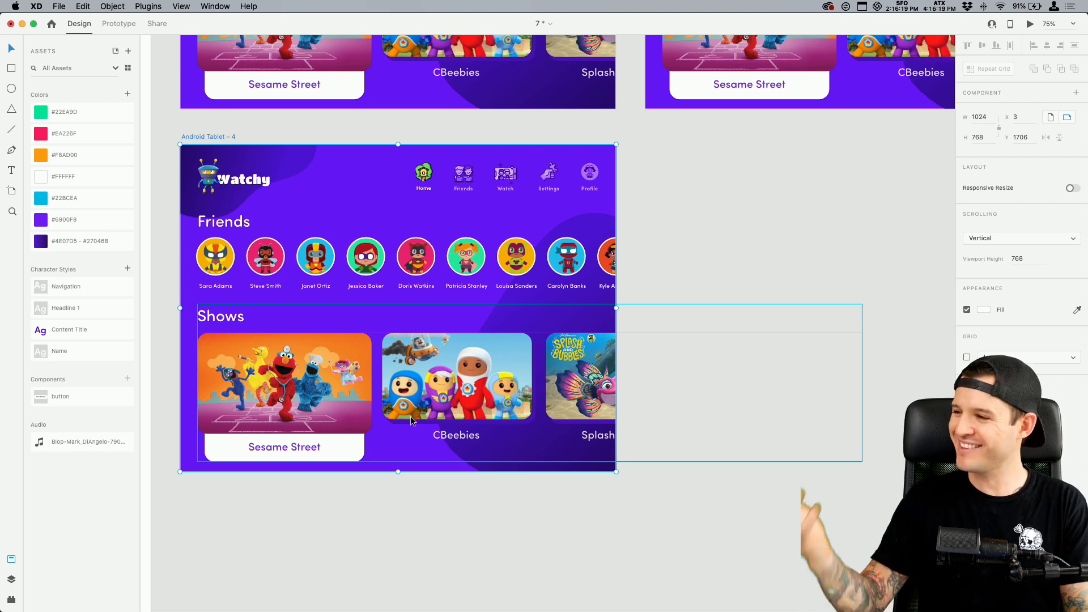
click(725, 264)
key(super+s)
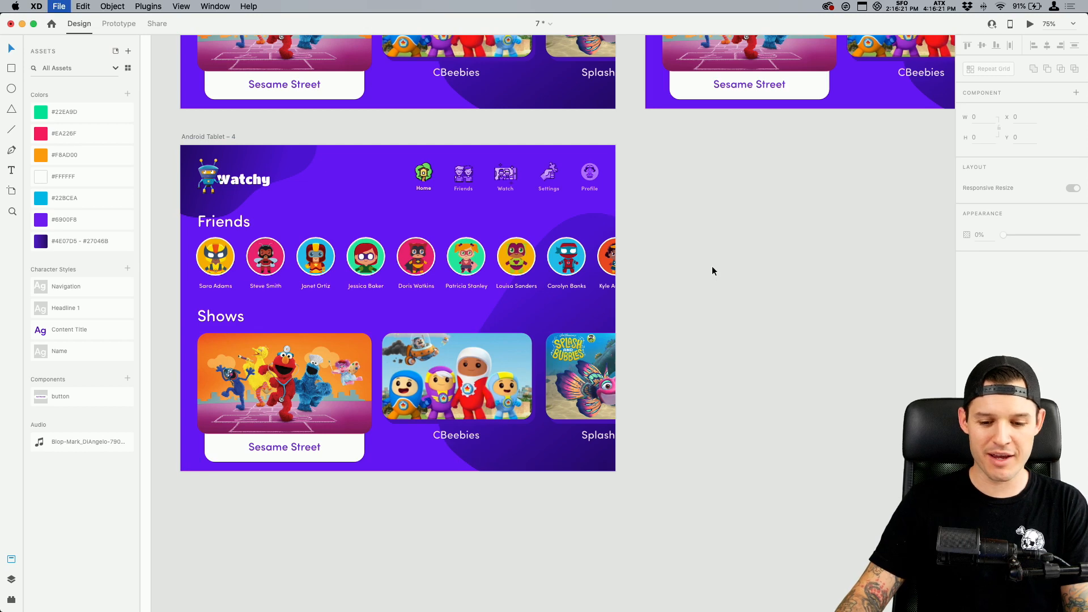
Turn the CBeebies card in the Shows row of Android Tablet – 4 into a component
drag(712, 264, 745, 279)
key(z)
drag(207, 150, 683, 523)
drag(901, 289, 877, 287)
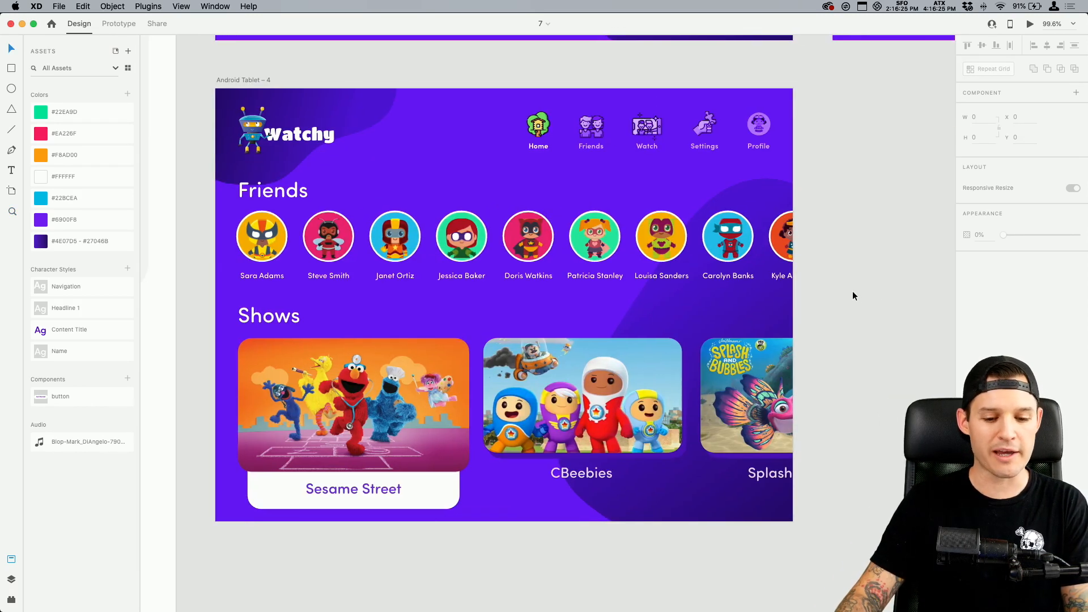
click(582, 399)
double_click(330, 380)
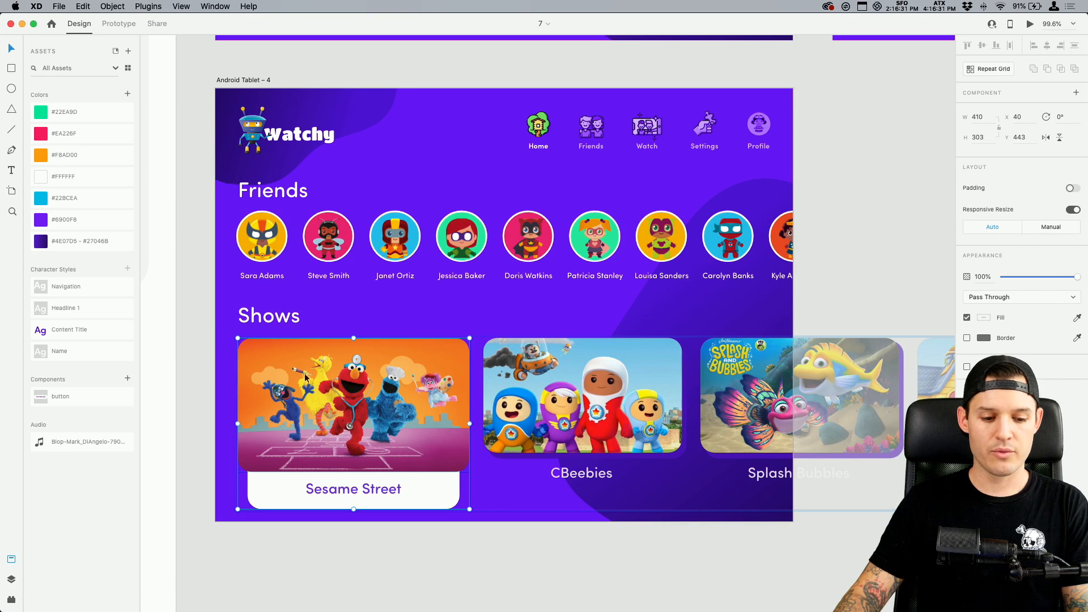
click(616, 380)
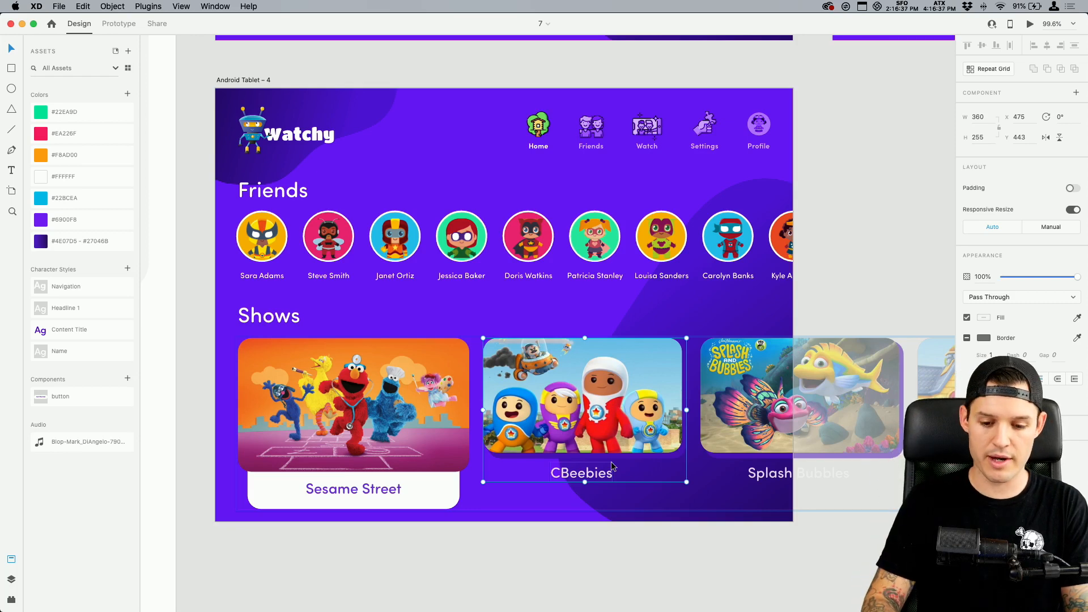
key(super+k)
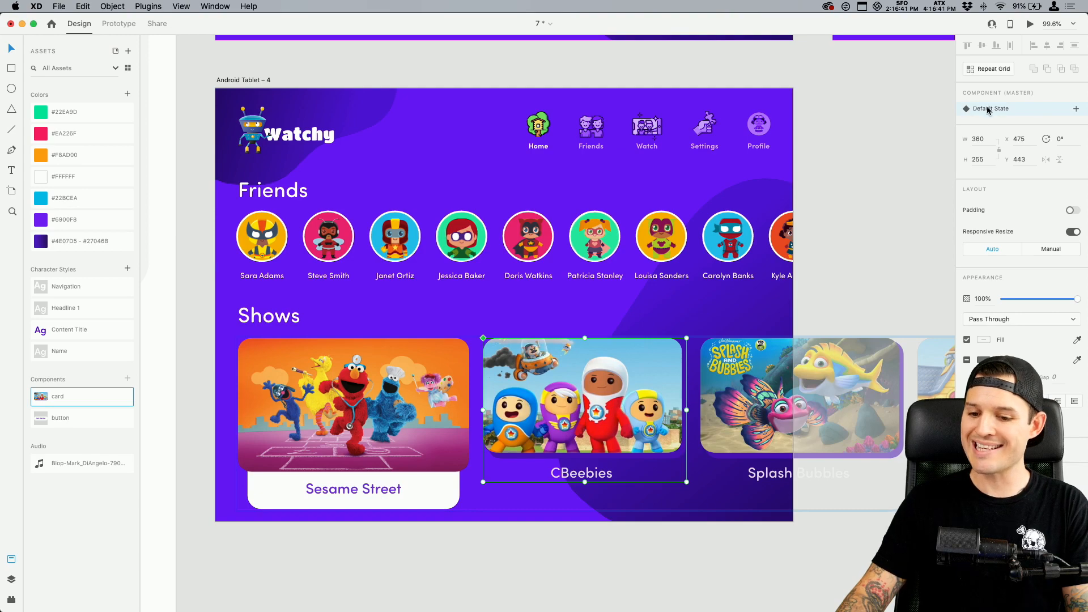
Check the dimensions of the Sesame Street card's image and show the layers of Android Tablet – 4
key(super+equal)
key(super+equal)
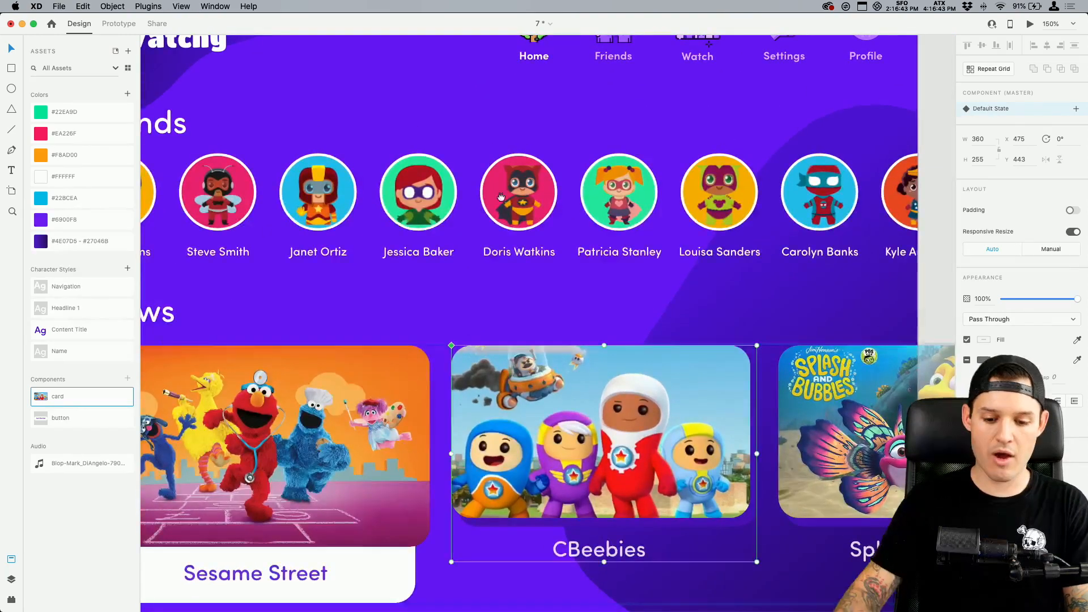
drag(501, 197, 601, 61)
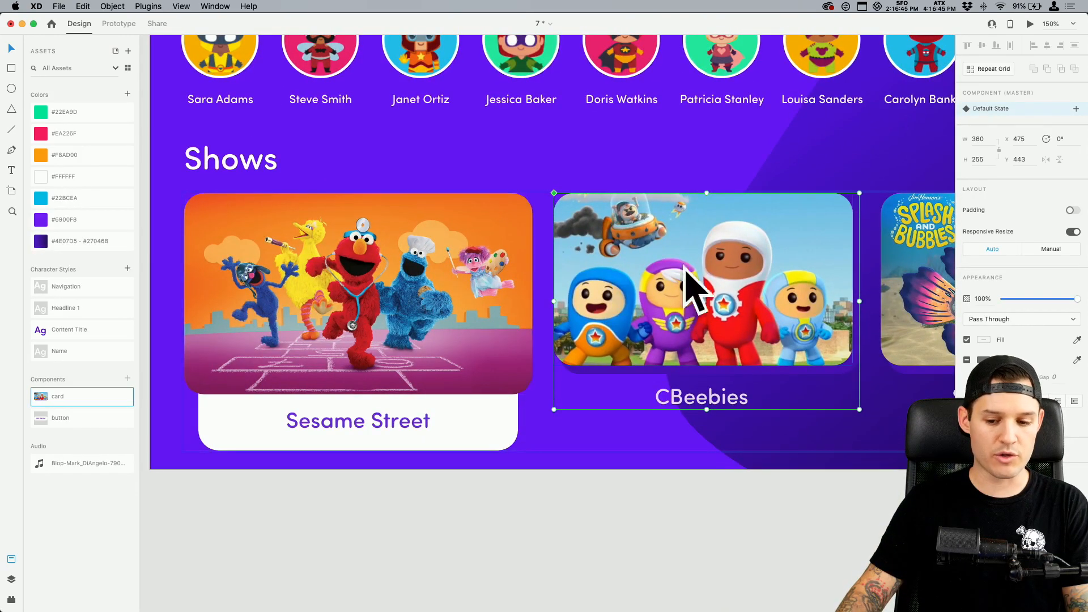
scroll(685, 275, right, 5)
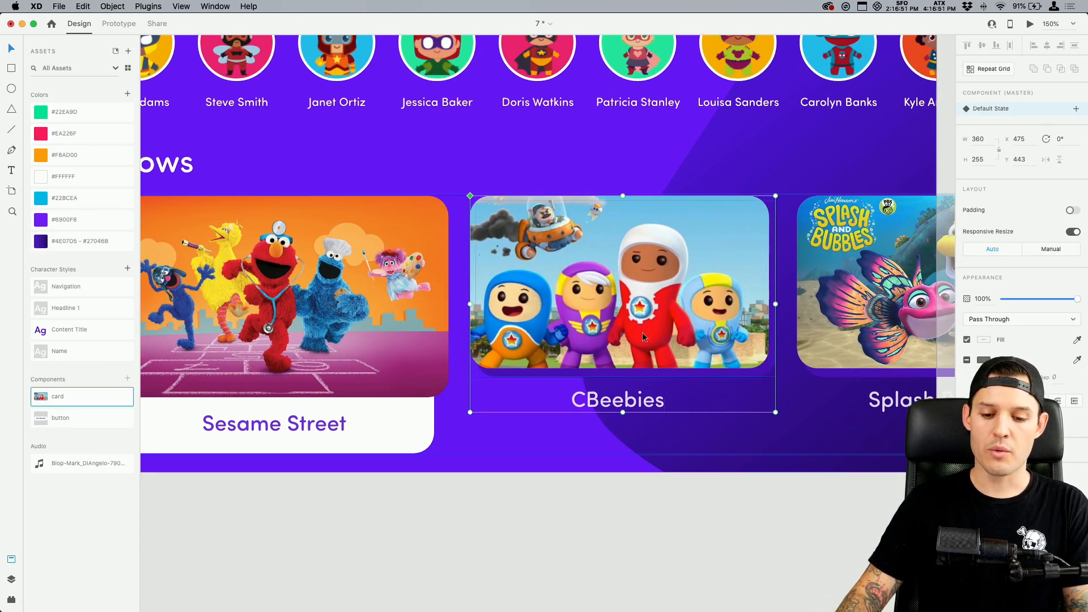
click(383, 311)
scroll(384, 311, left, 4)
scroll(384, 311, down, 1)
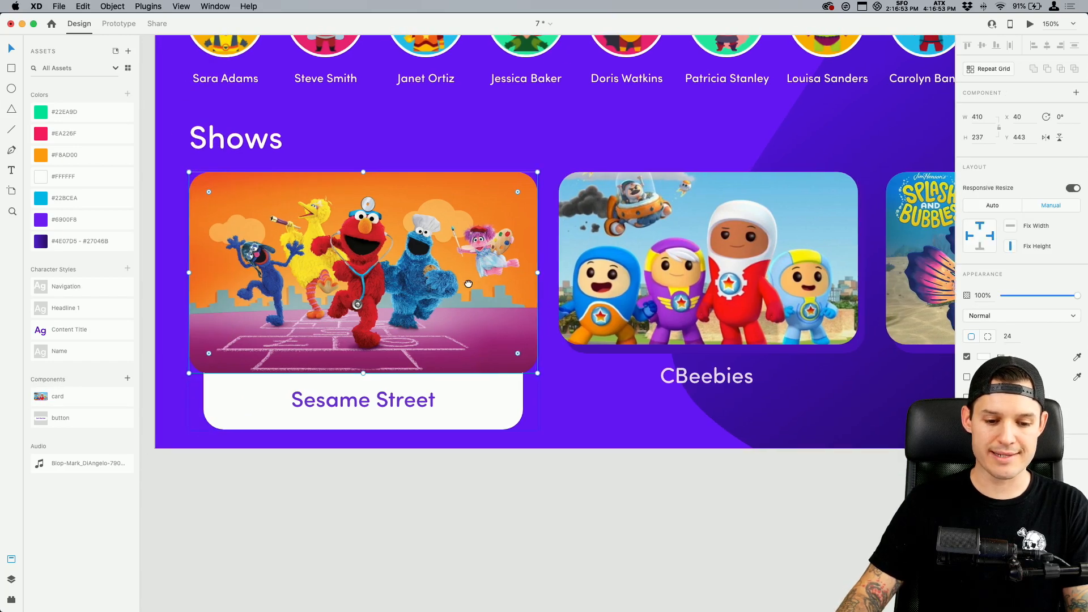
click(11, 580)
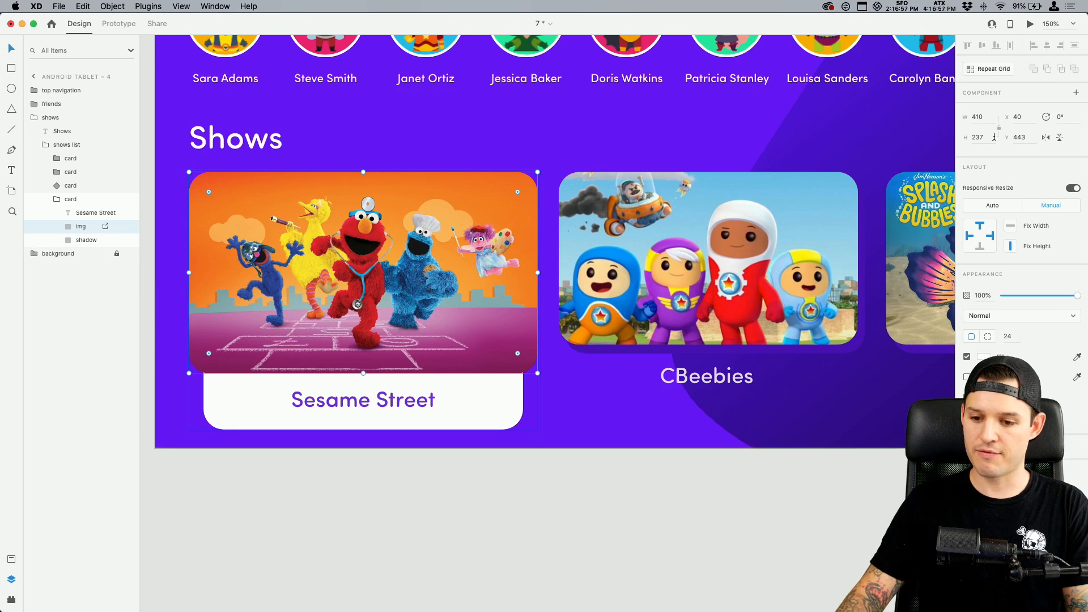
Resize the image inside the CBeebies card component to 410 wide by 237 high, undoing any accidental move
scroll(726, 265, right, 2)
scroll(726, 265, up, 1)
click(726, 265)
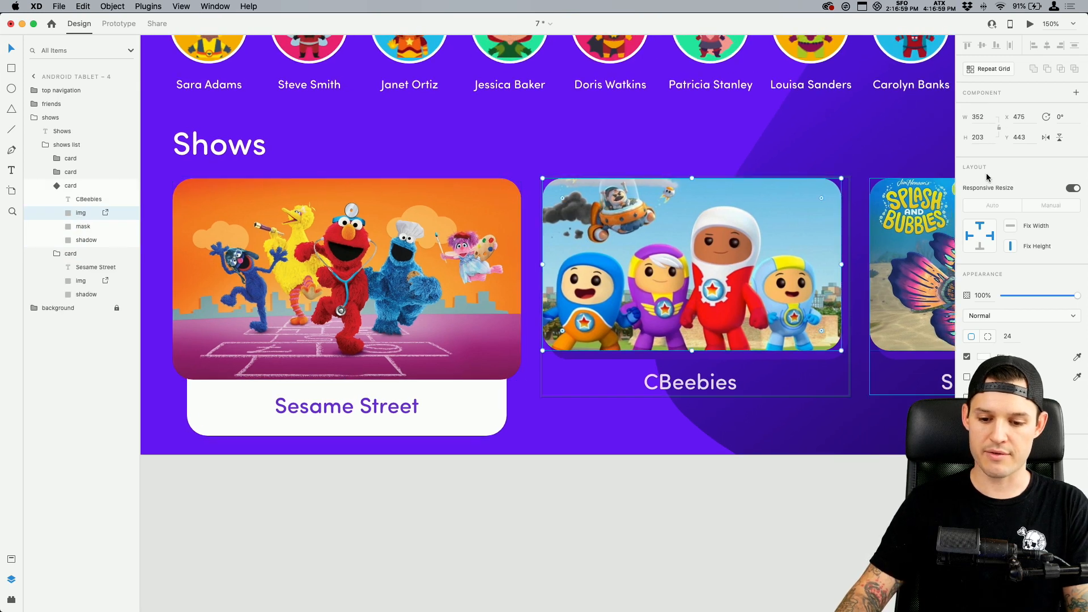
click(986, 121)
text(410)
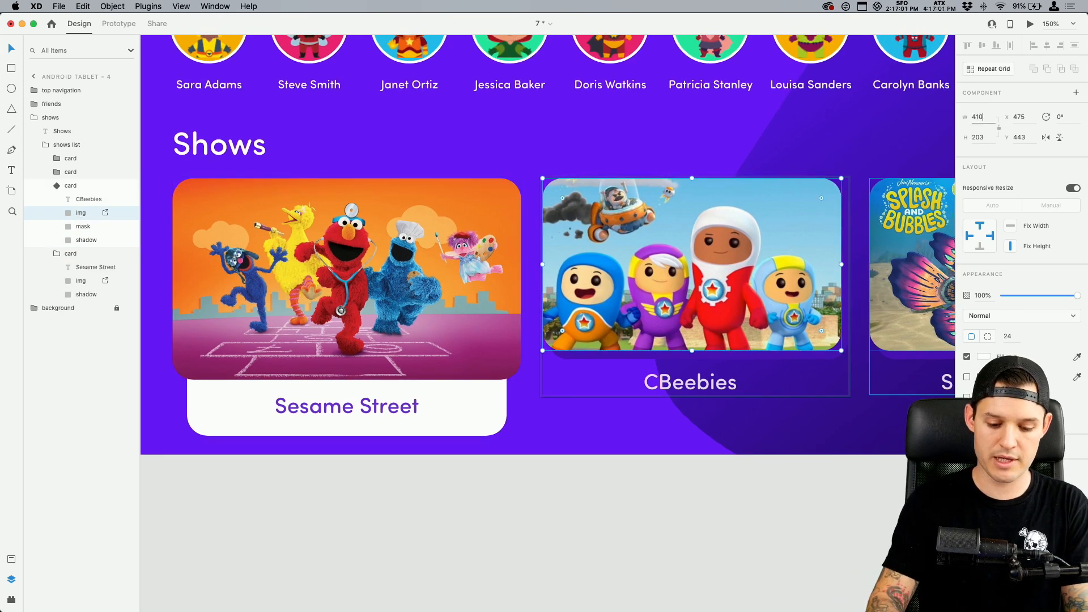
key(Tab)
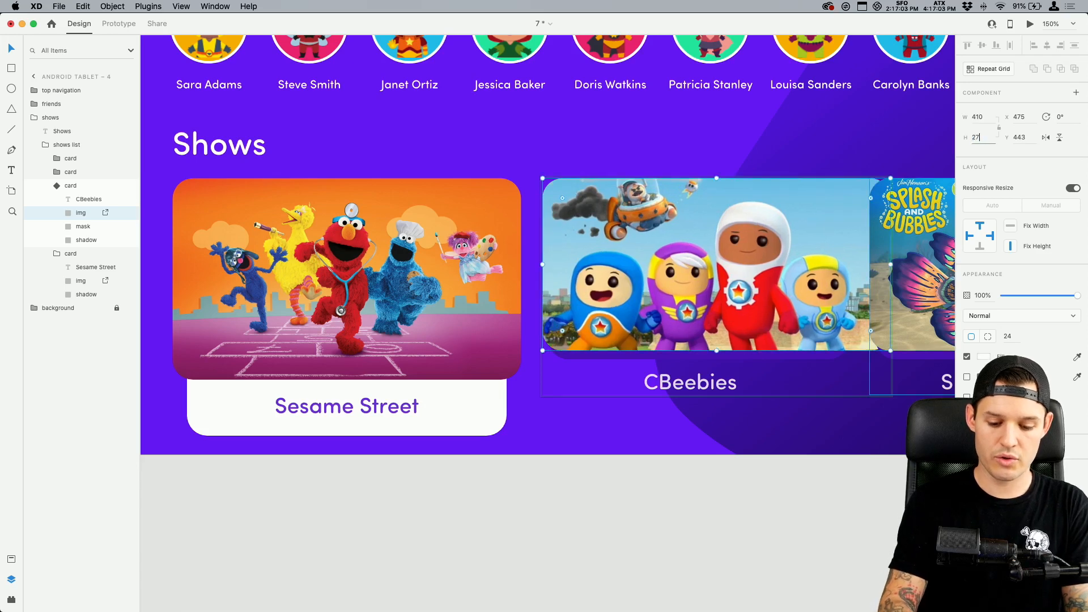
text(237)
key(Return)
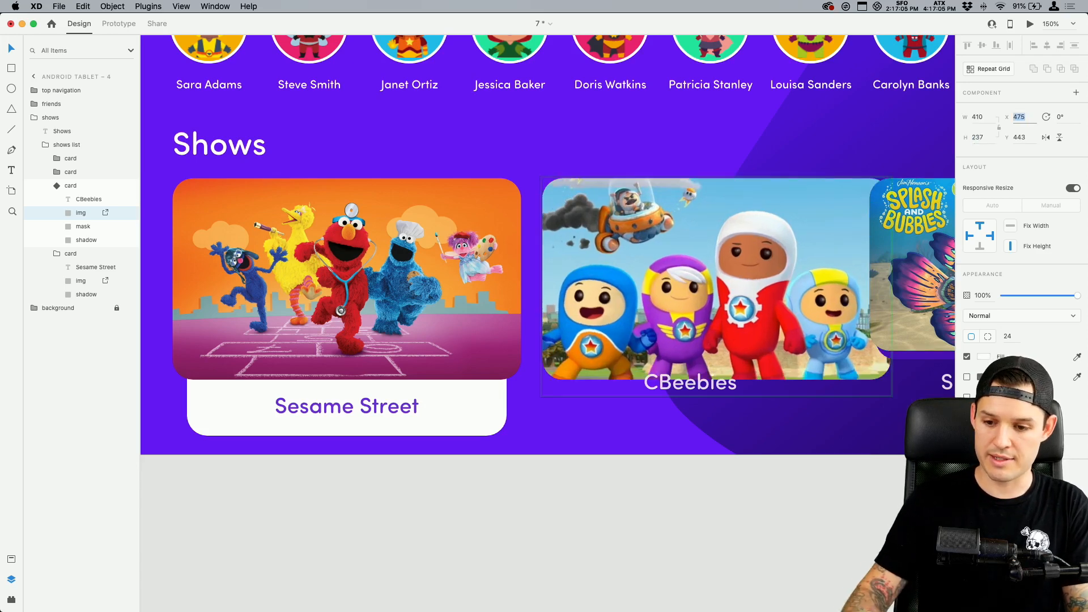
mouse_move(739, 279)
mouse_down()
mouse_move(696, 266)
mouse_move(720, 275)
mouse_up()
key(super+z)
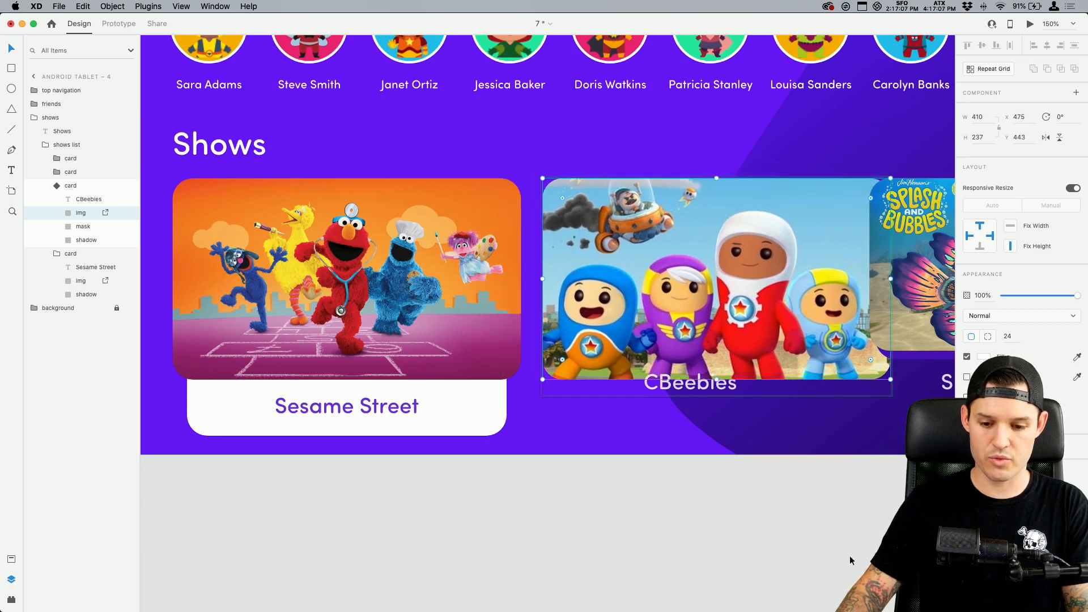
Check the dimensions of the shadow layer in the Sesame Street card for comparison with the CBeebies card
click(844, 563)
drag(824, 570, 790, 573)
super+click(453, 407)
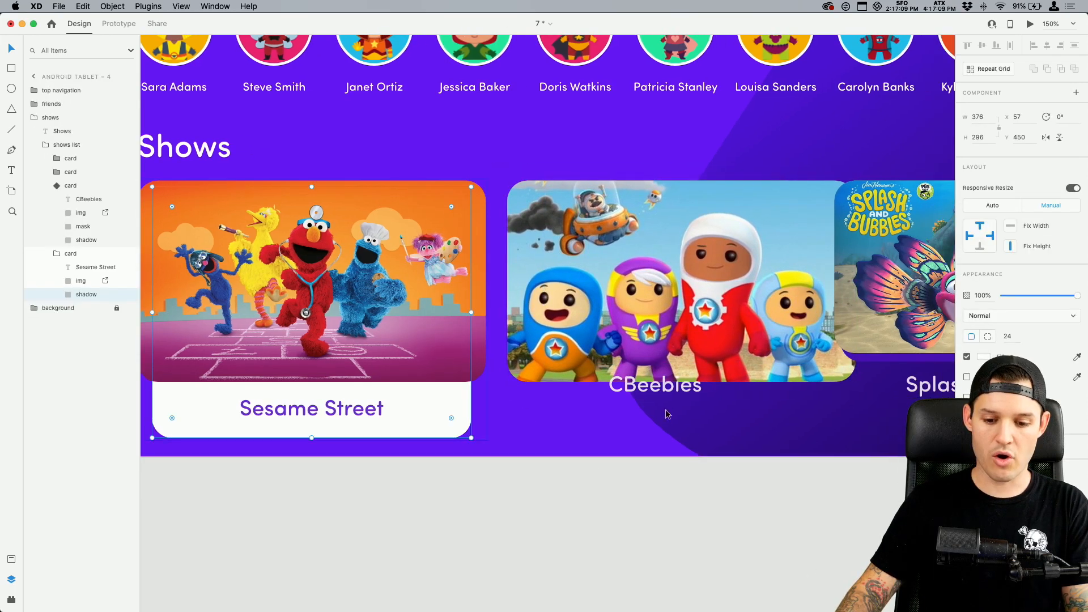
super+click(703, 341)
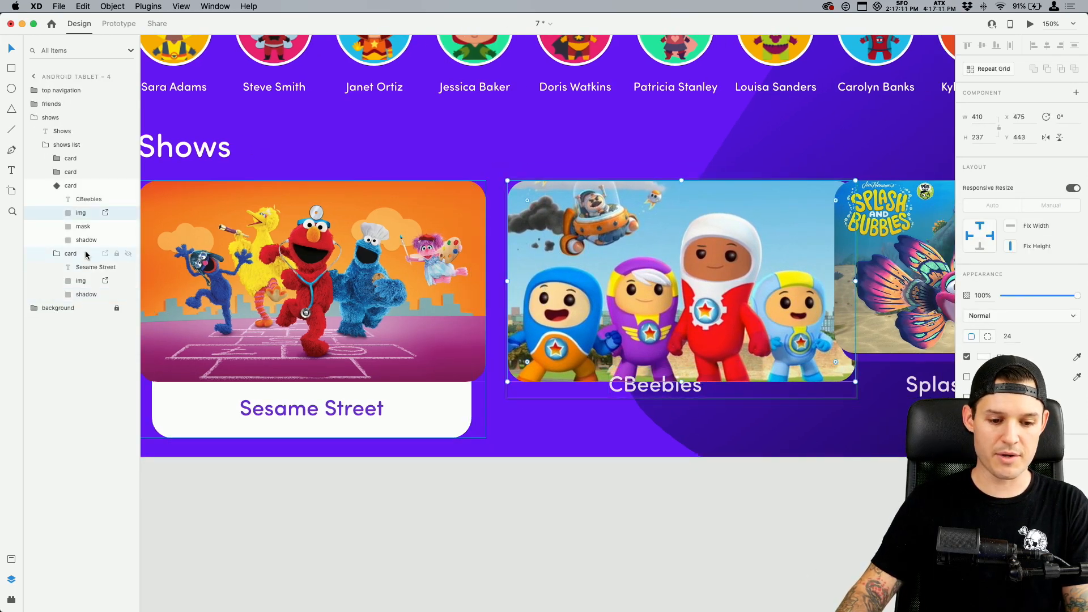
click(87, 295)
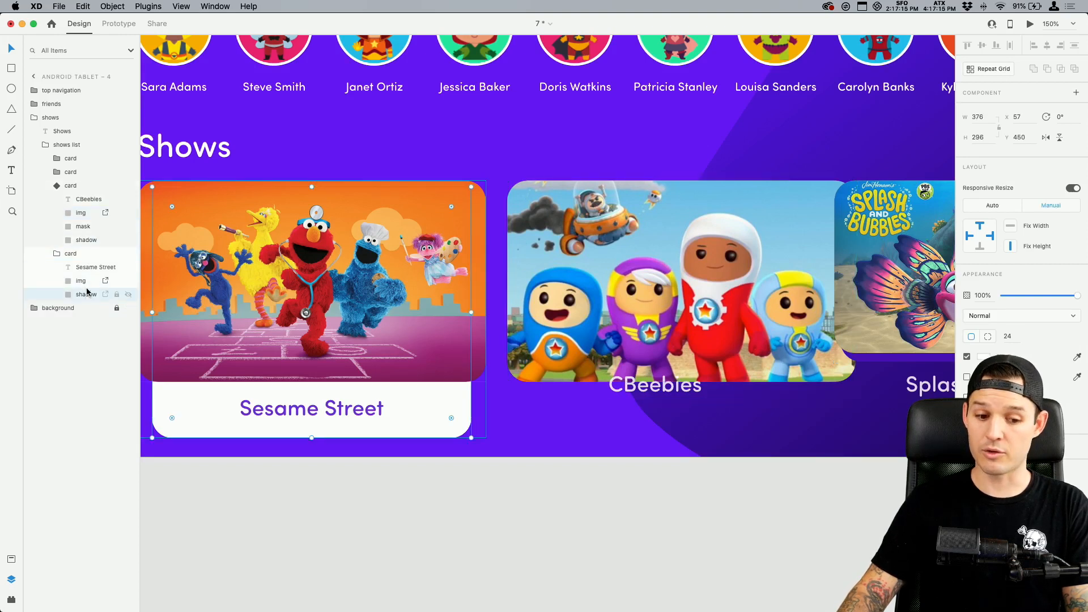
drag(671, 480, 432, 470)
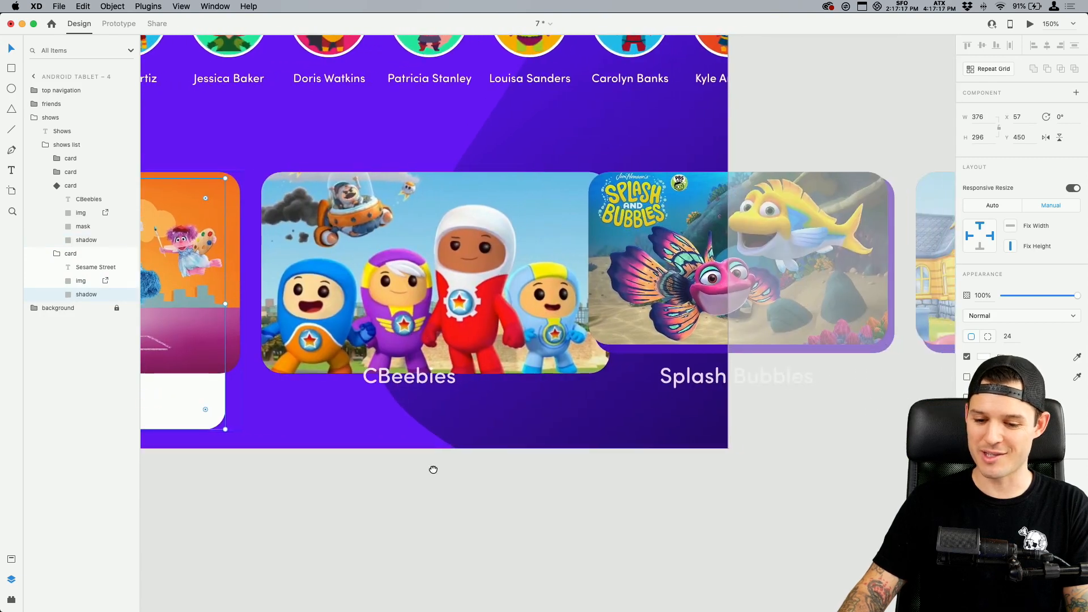
drag(576, 511, 722, 532)
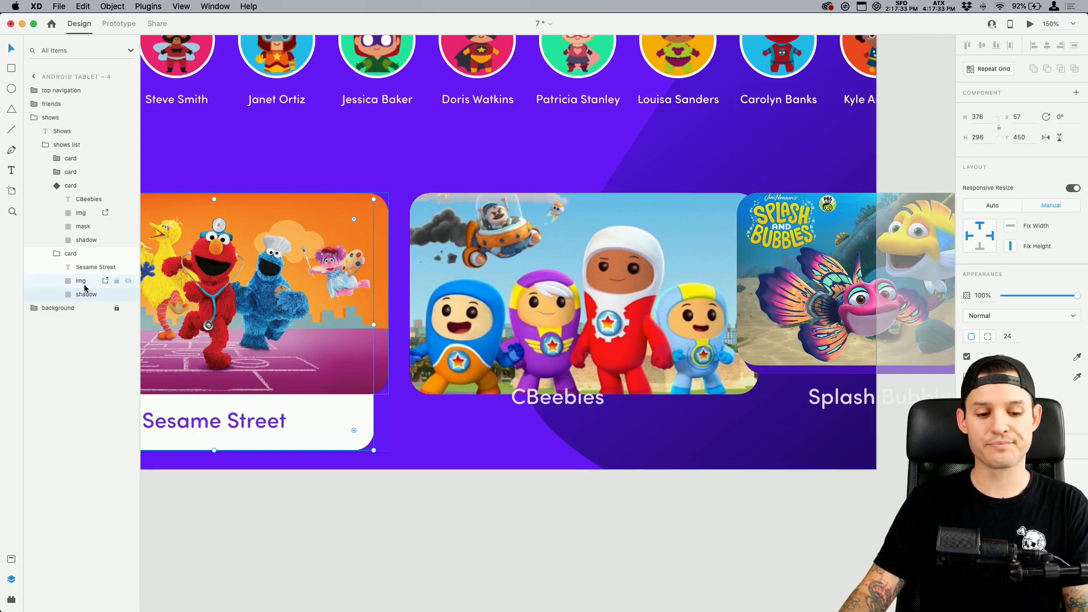
Set the shadow layer of the CBeebies card component to 276 wide by 396 high
click(87, 241)
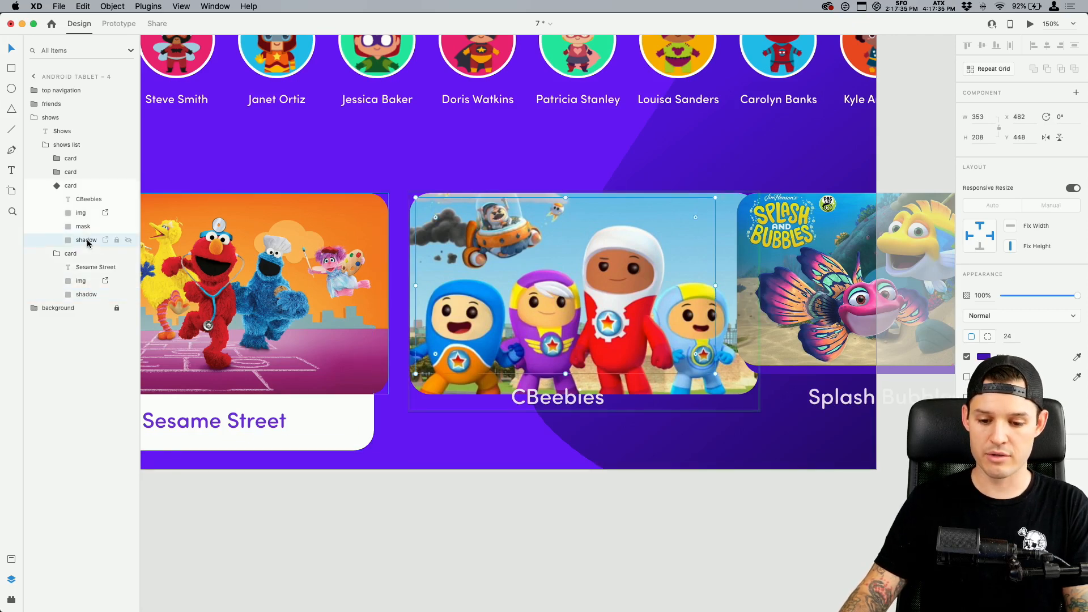
text(276)
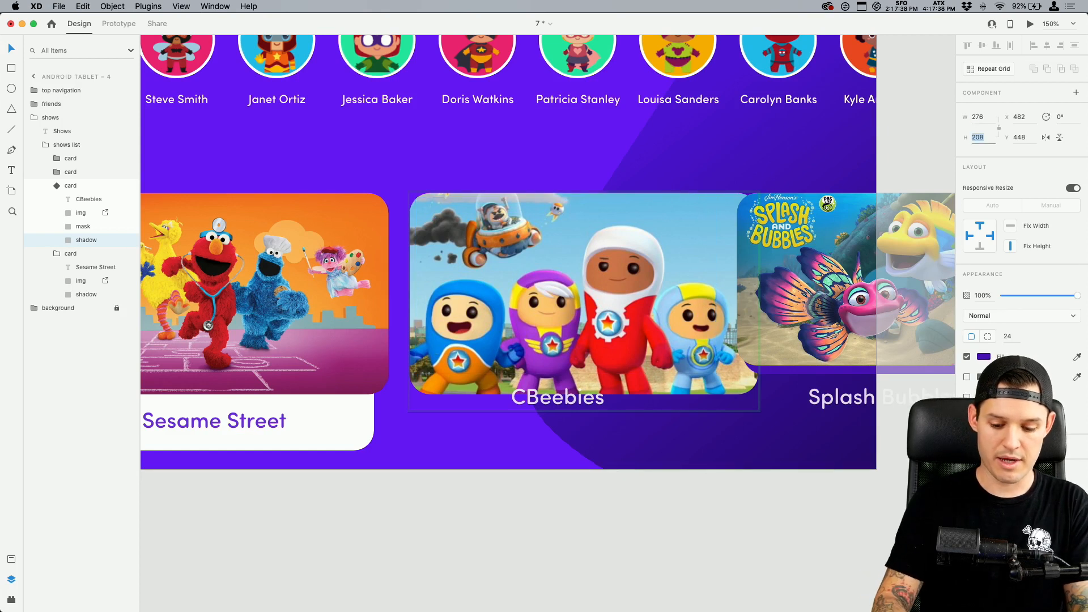
key(Tab)
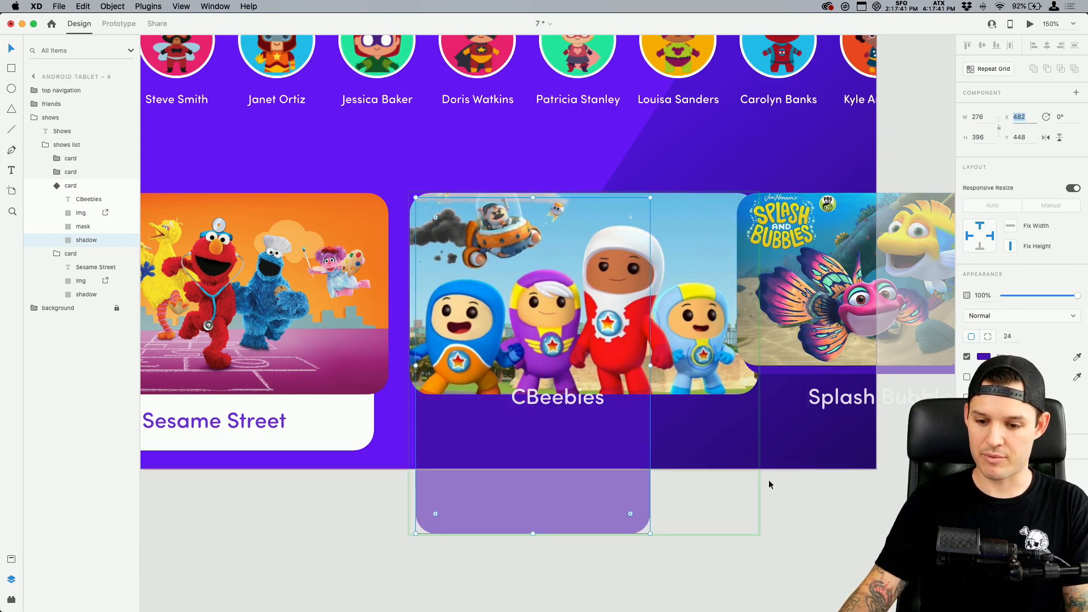
Recheck the Sesame Street shadow's dimensions and set the shadow layer of the CBeebies card to 376 wide by 296 high
click(347, 439)
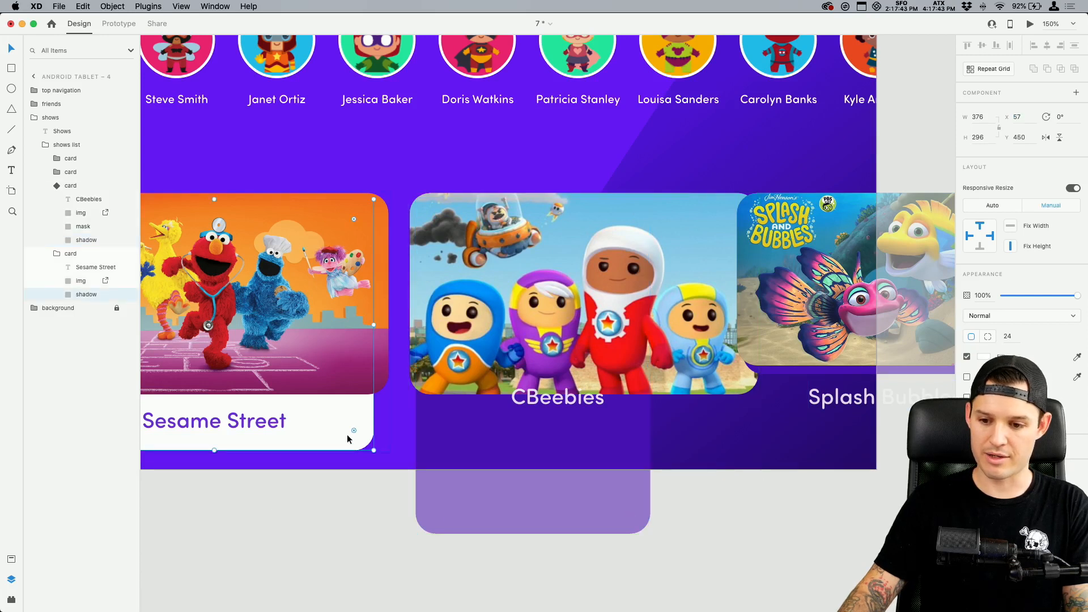
click(640, 480)
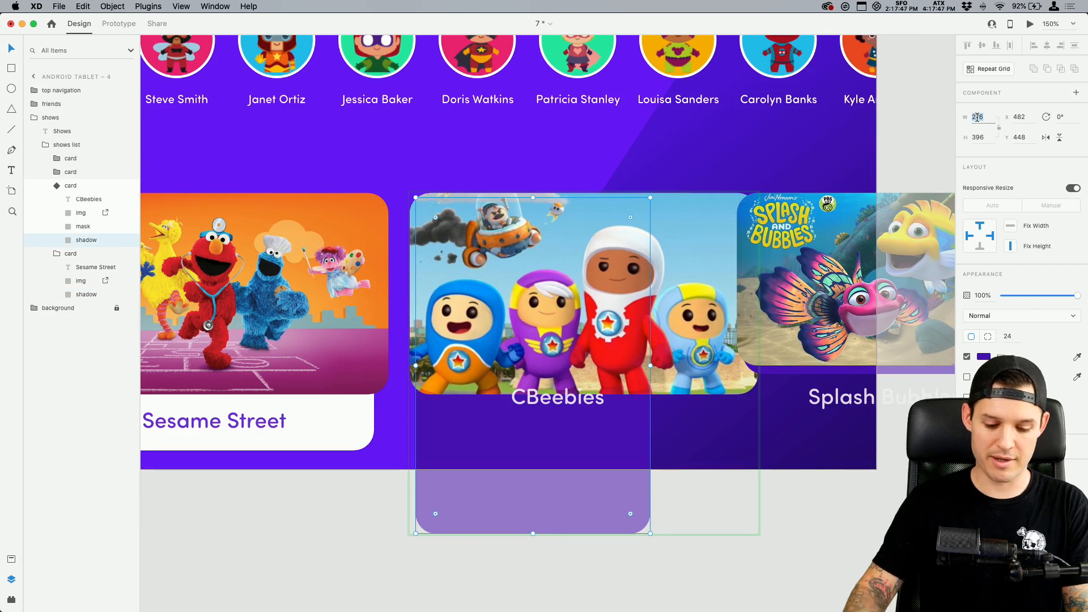
text(376)
key(Tab)
text(29)
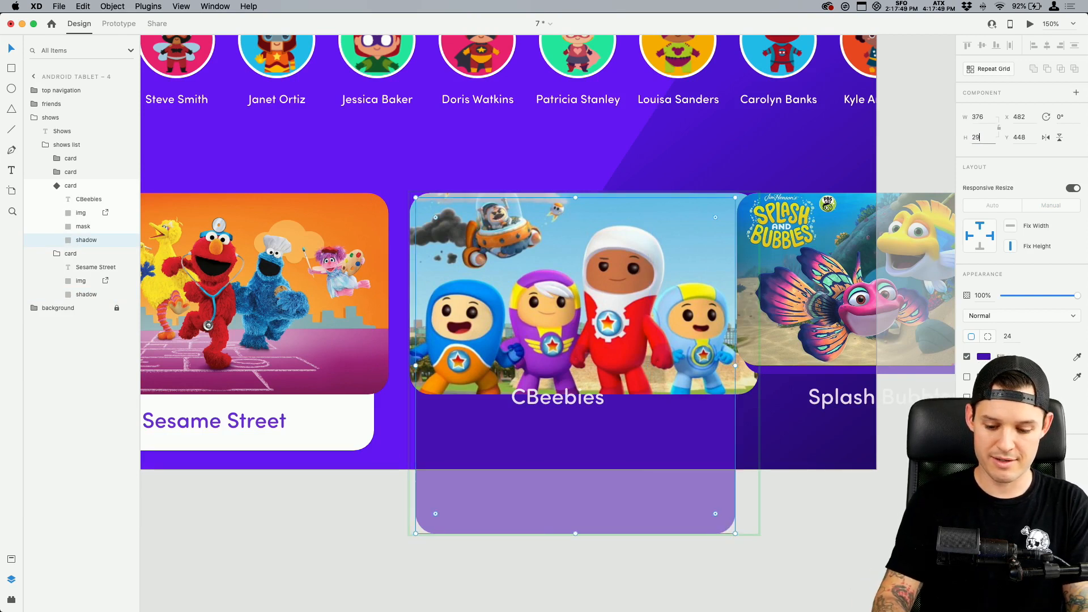
text(6)
key(Tab)
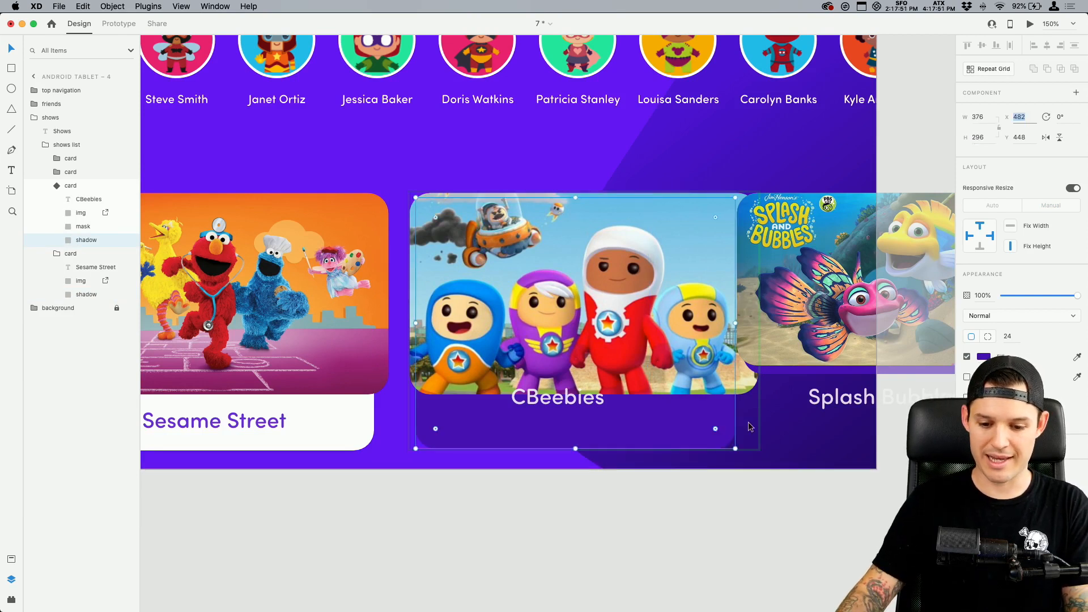
Fill the CBeebies card's shadow layer with white and centre it horizontally with the card image
click(986, 357)
drag(867, 318, 766, 222)
click(714, 506)
click(668, 439)
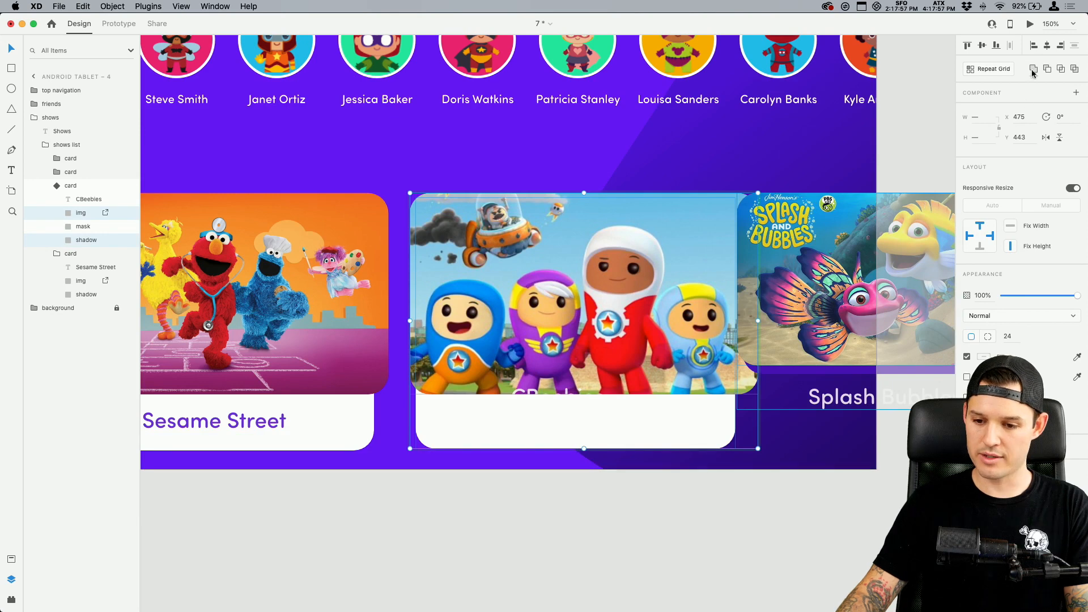
click(1046, 46)
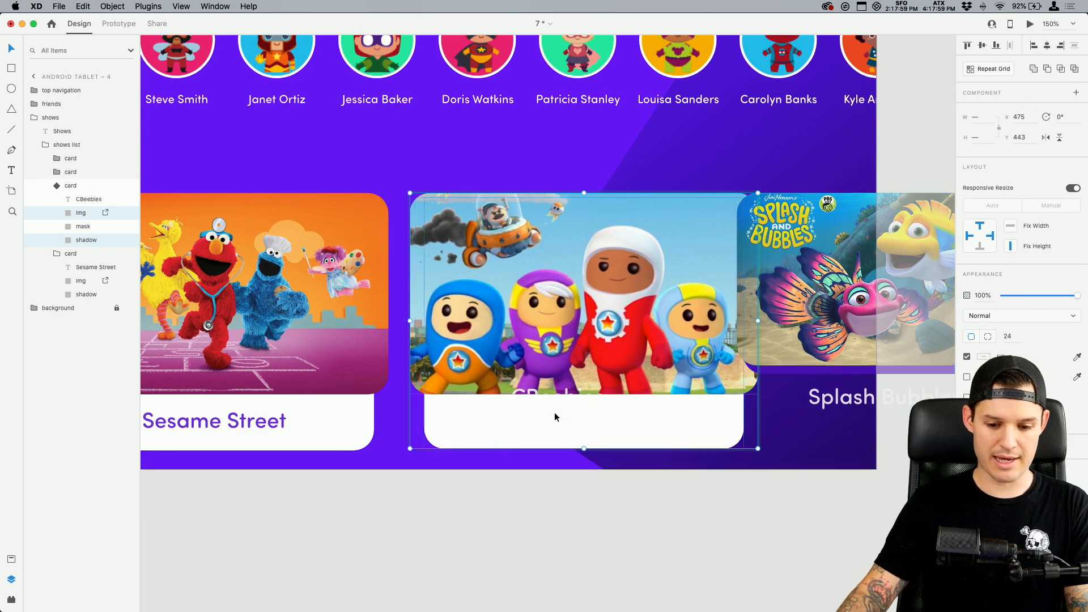
Recolour the CBeebies title with dark purple sampled from the artboard, move it onto the white area, and raise its opacity to 100%
click(589, 405)
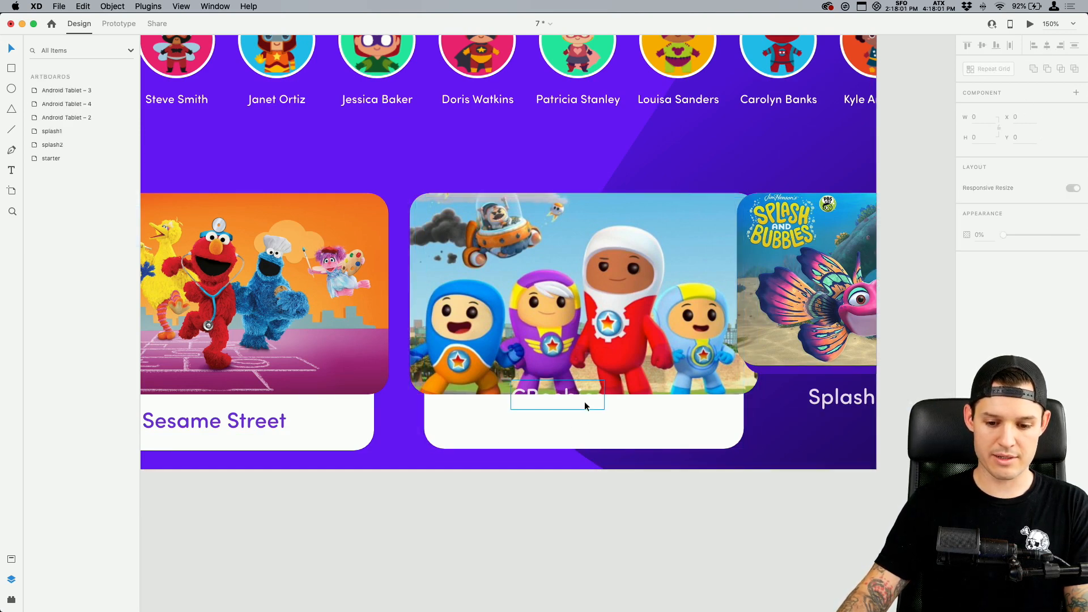
click(980, 399)
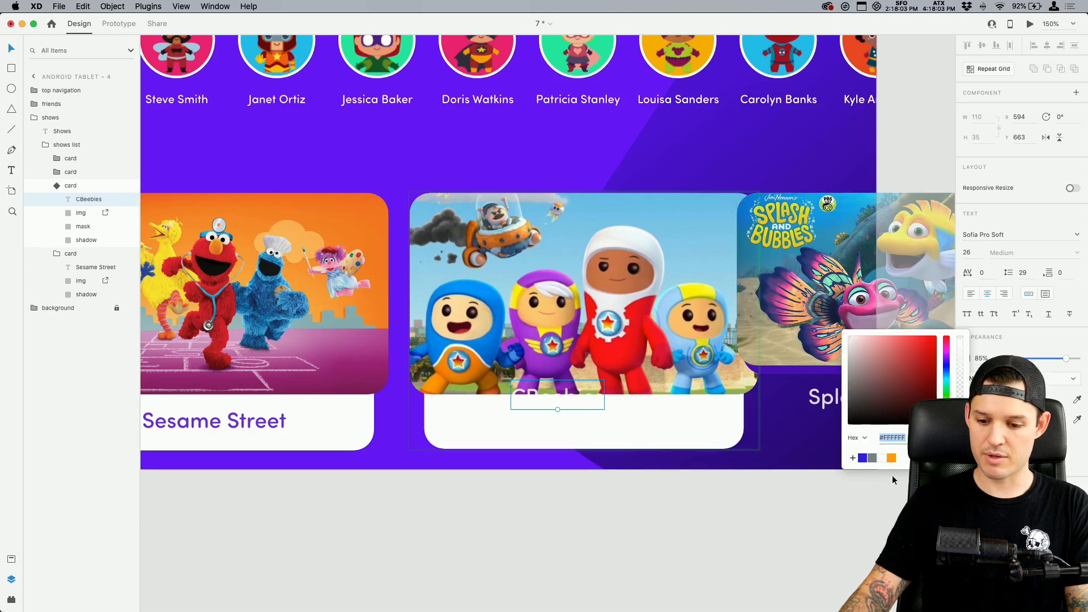
key(i)
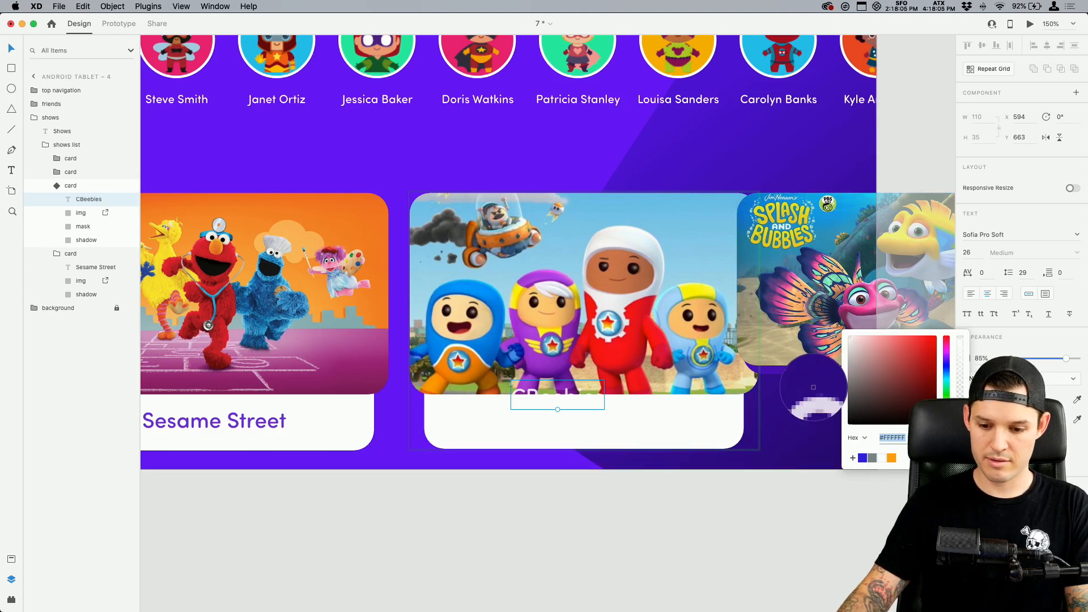
click(807, 371)
drag(568, 406, 588, 429)
drag(1064, 360, 1078, 359)
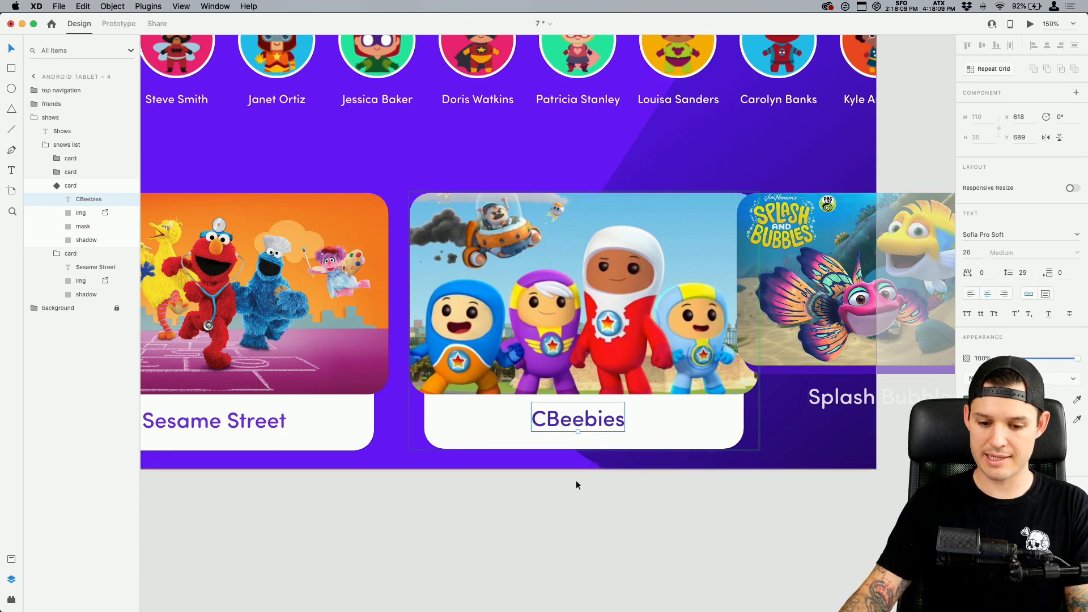
Centre the CBeebies title, image and shadow horizontally with one another, and select the whole card component
shift+click(653, 426)
shift+click(639, 367)
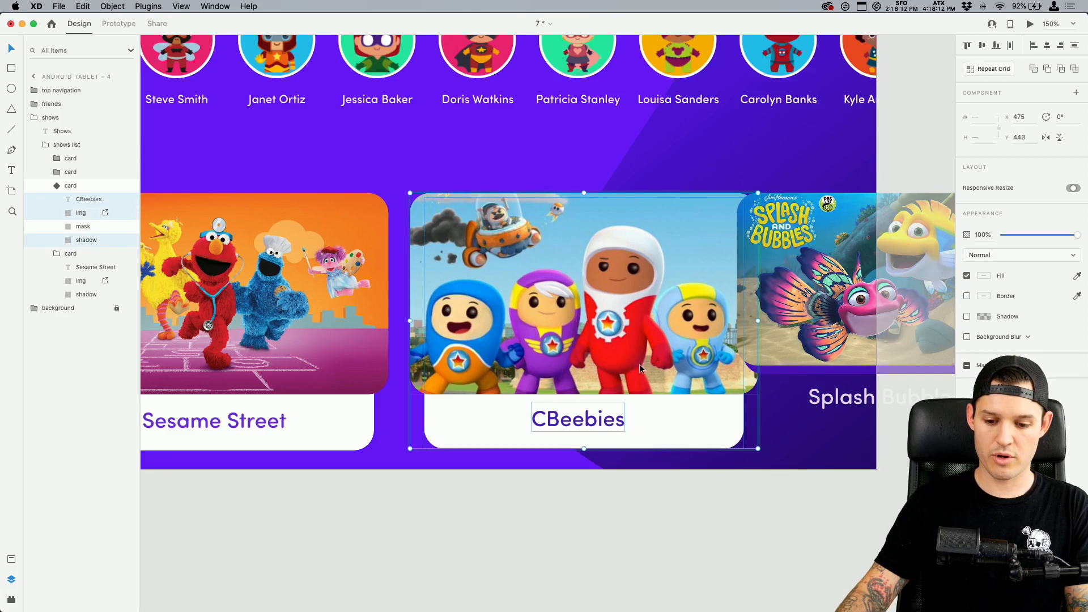
click(1047, 49)
click(488, 501)
click(504, 356)
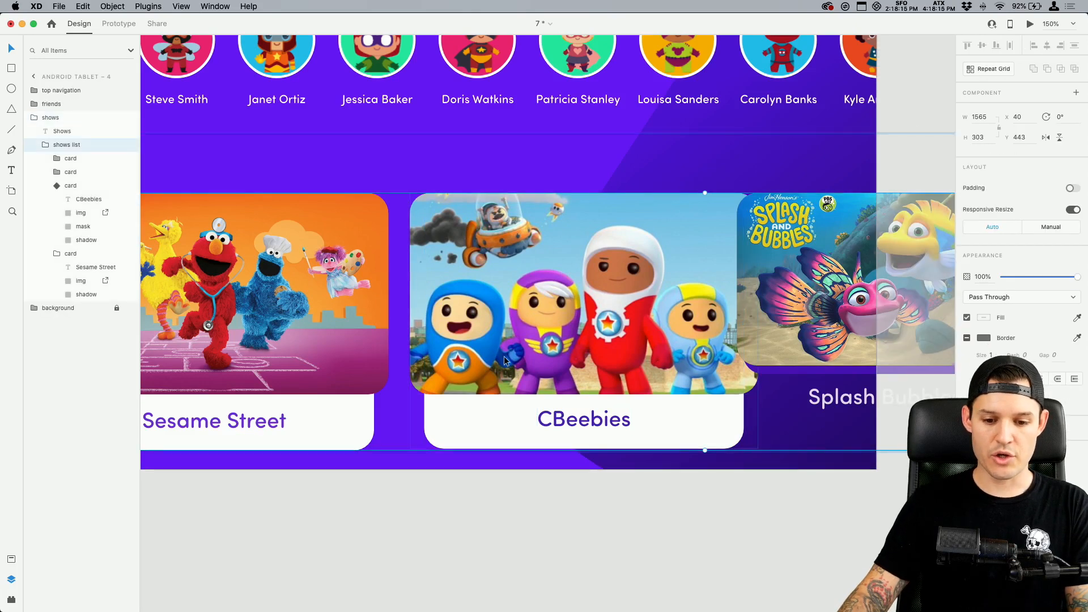
double_click(504, 356)
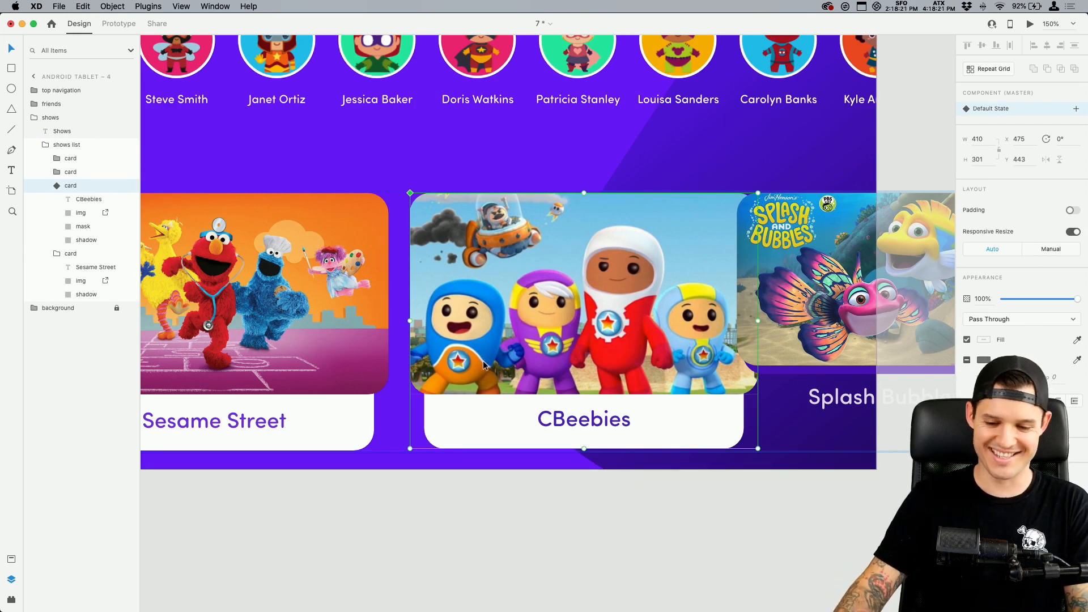
Undo the CBeebies card's styling and resizing, back to before it was turned into a component
key(super+z)
key(super+z)
key(super+z)
key(super+z)
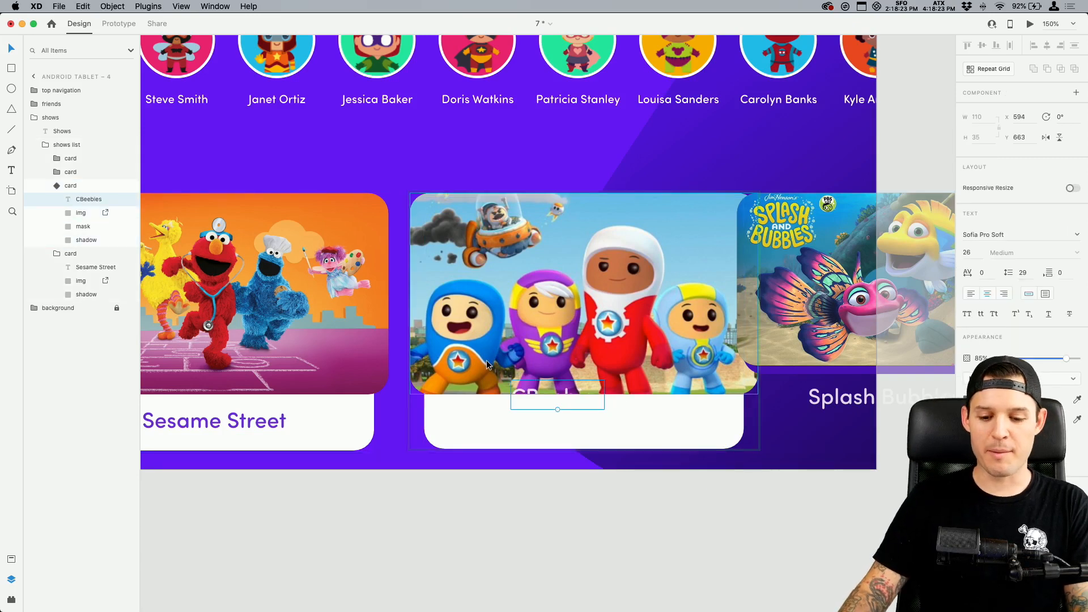
key(super+z)
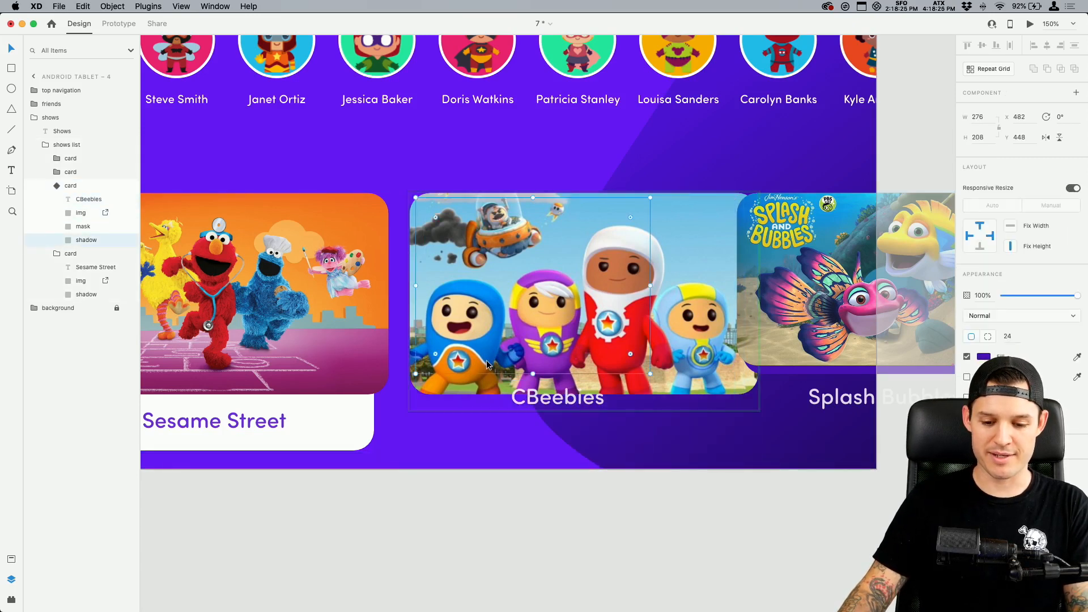
key(super+z)
key(super+z)
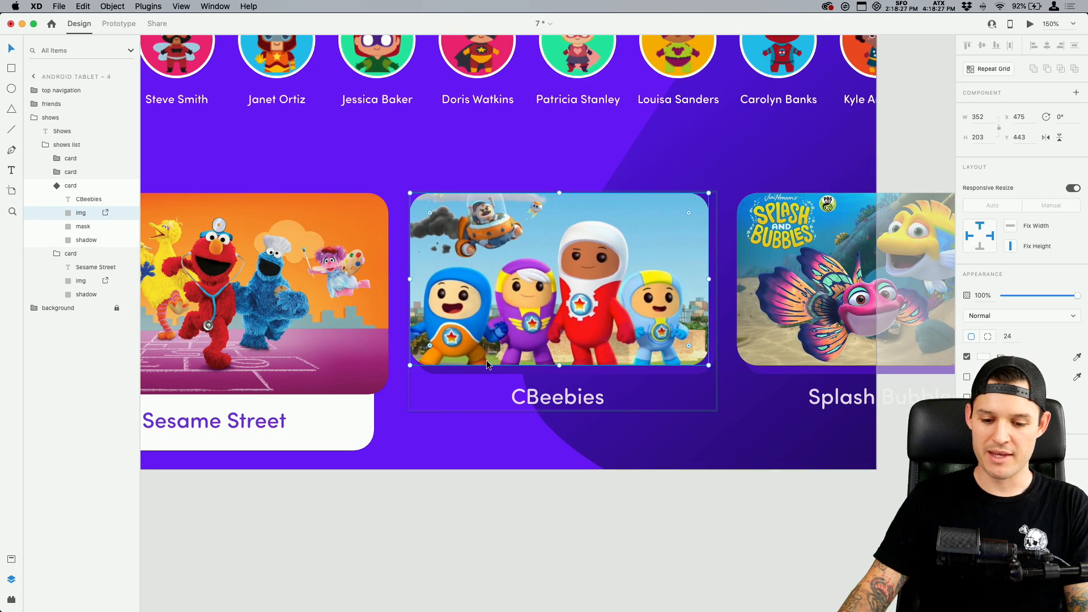
key(super+z)
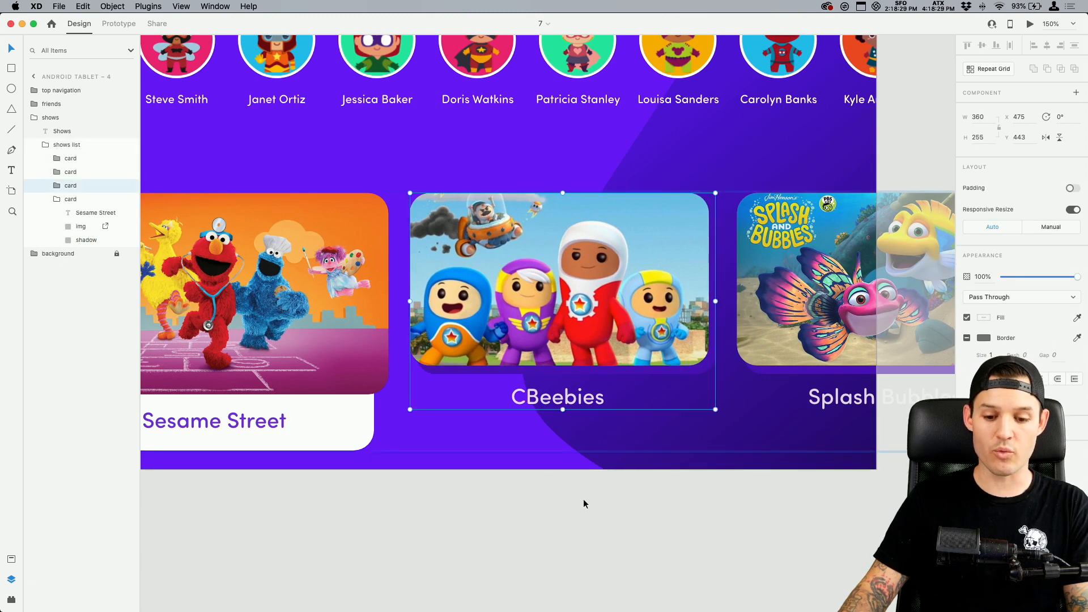
Select the original CBeebies card group inside the shows list
click(585, 496)
double_click(584, 329)
double_click(583, 329)
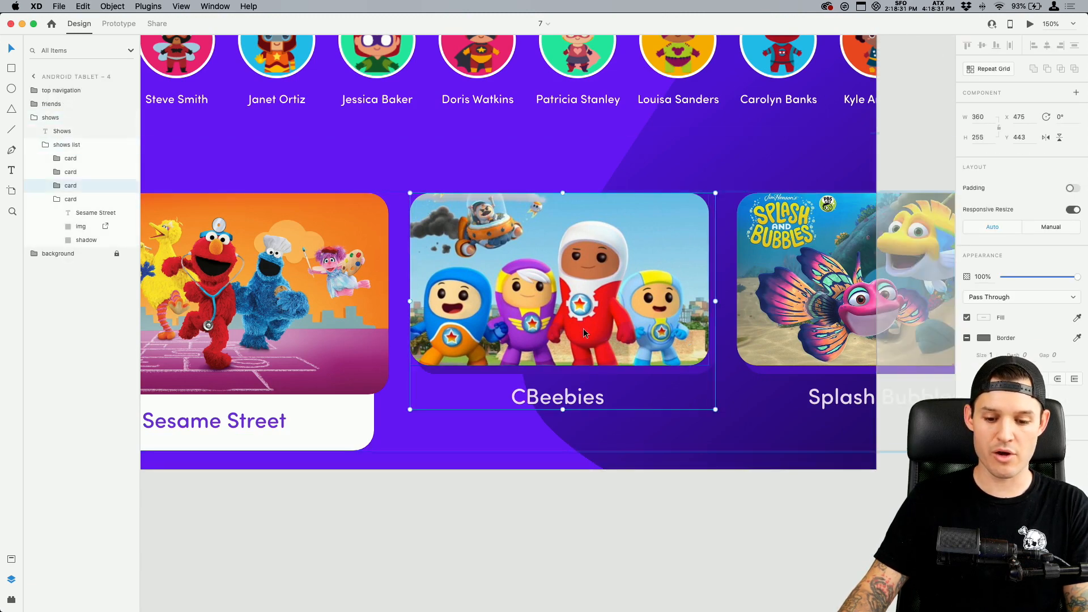
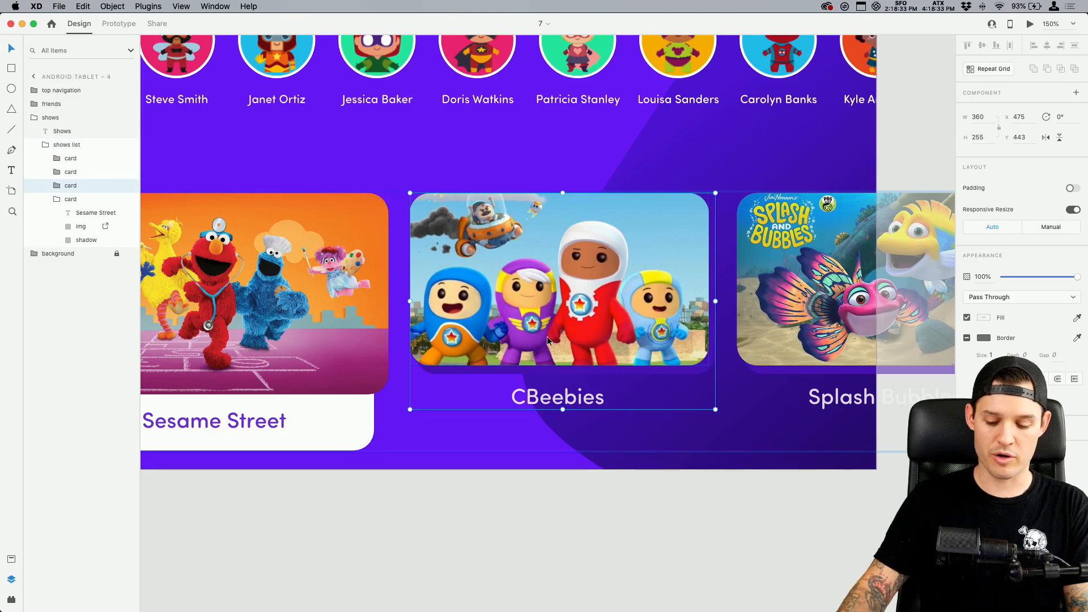
Convert the selected CBeebies card into a component and add a state named active
key(super+k)
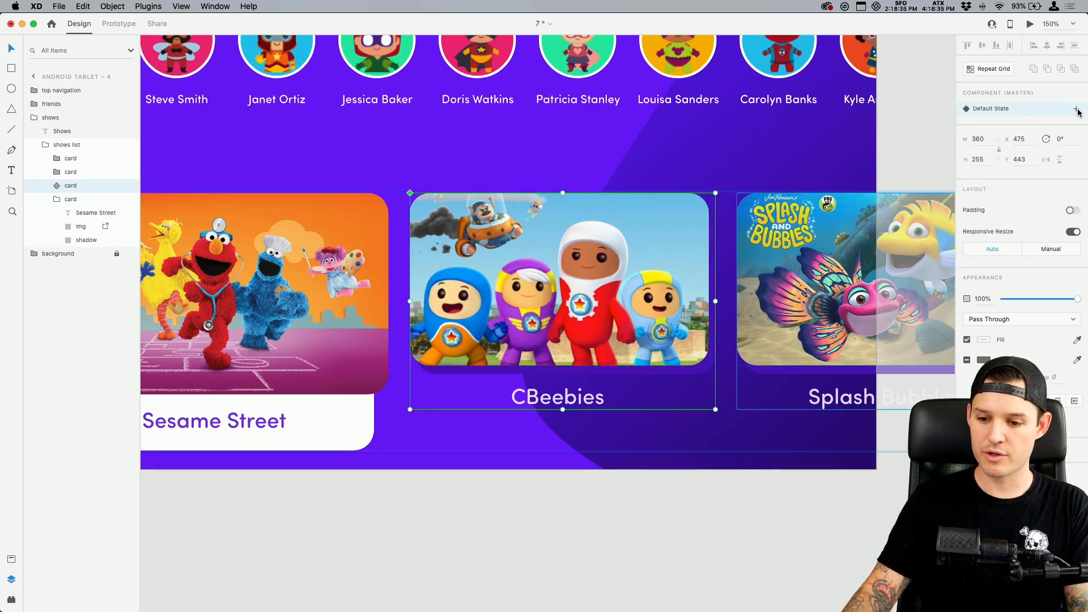
click(1079, 110)
click(1002, 115)
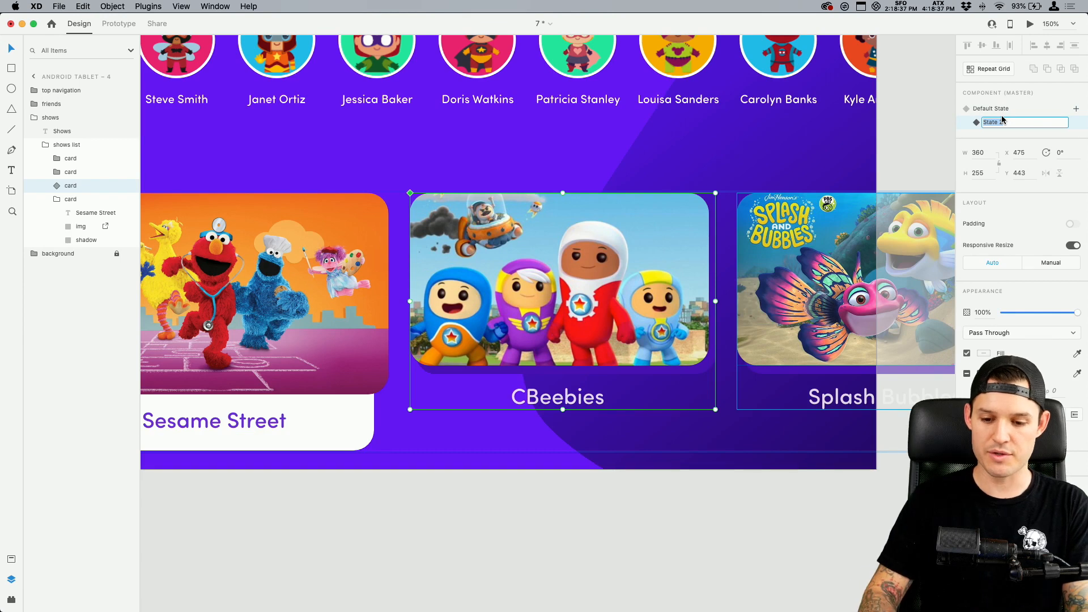
text(active)
key(Return)
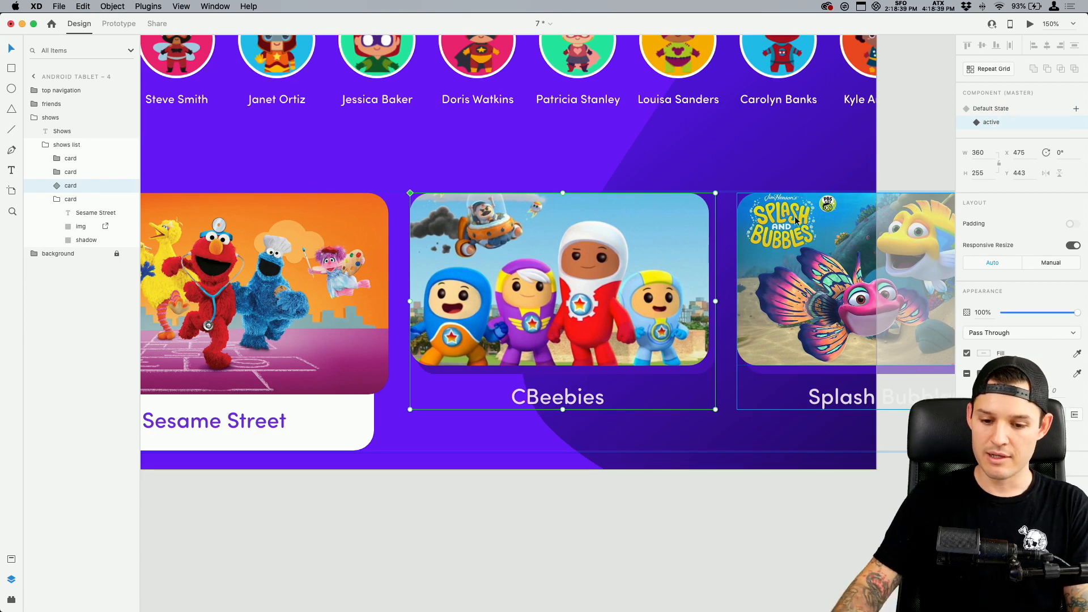
In the active state, stretch the card's shadow down to a height of about 272 and fill it with white fff
double_click(680, 373)
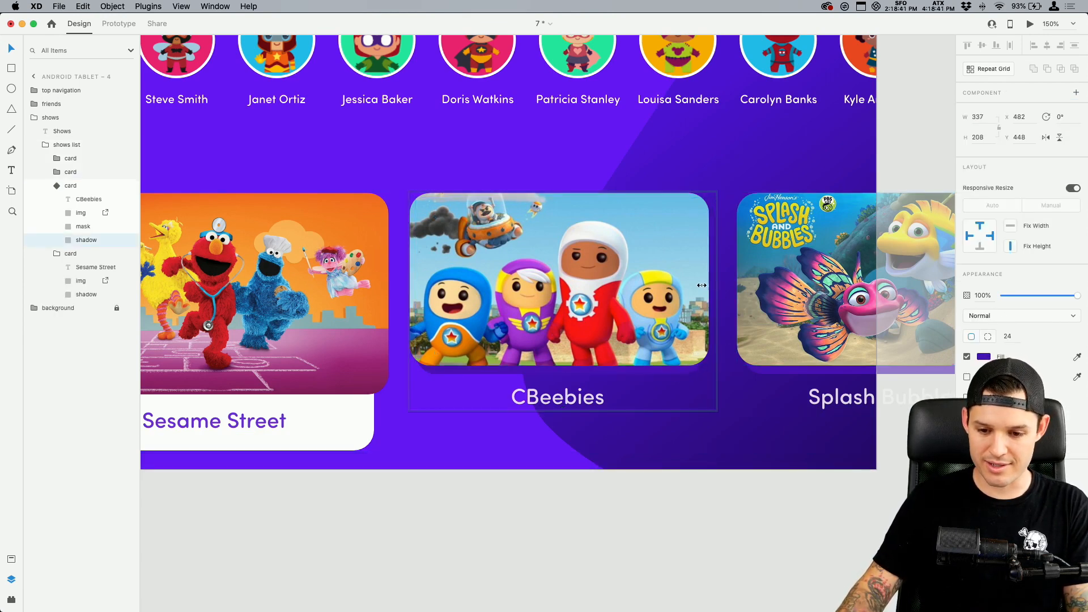
drag(558, 371, 558, 428)
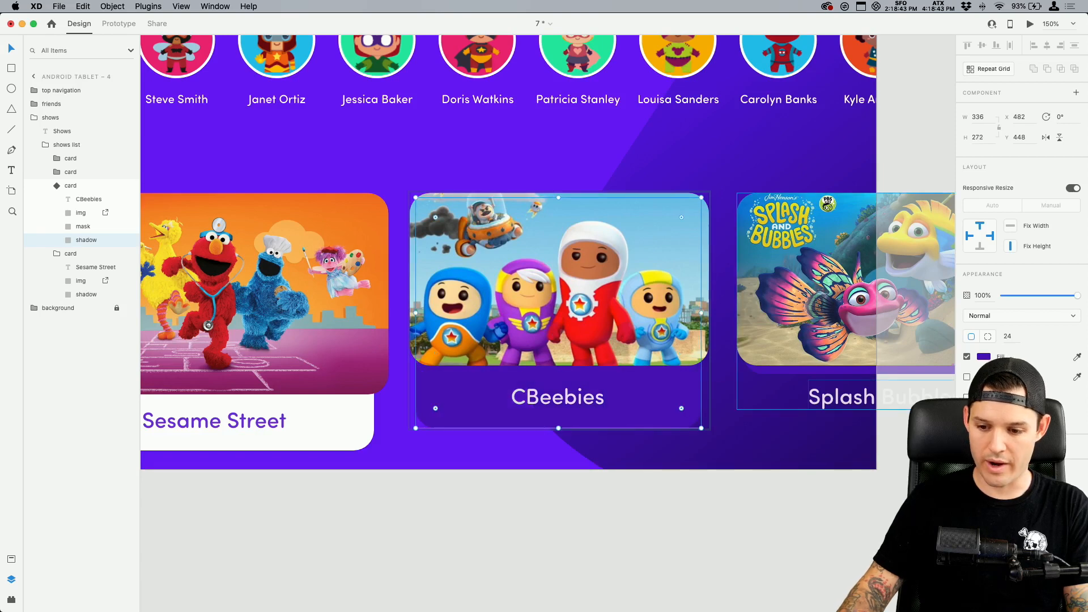
click(984, 357)
text(fff)
key(Return)
Recolour the CBeebies title with the purple sampled from the shadow of the Splash and Bubbles card
super+click(556, 399)
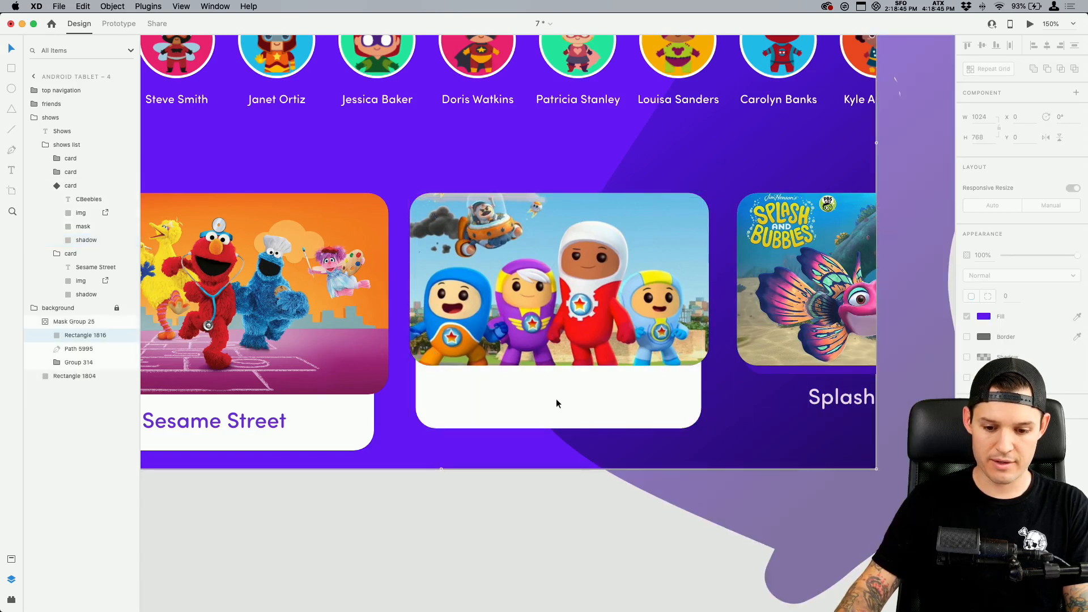
click(501, 519)
super+click(550, 395)
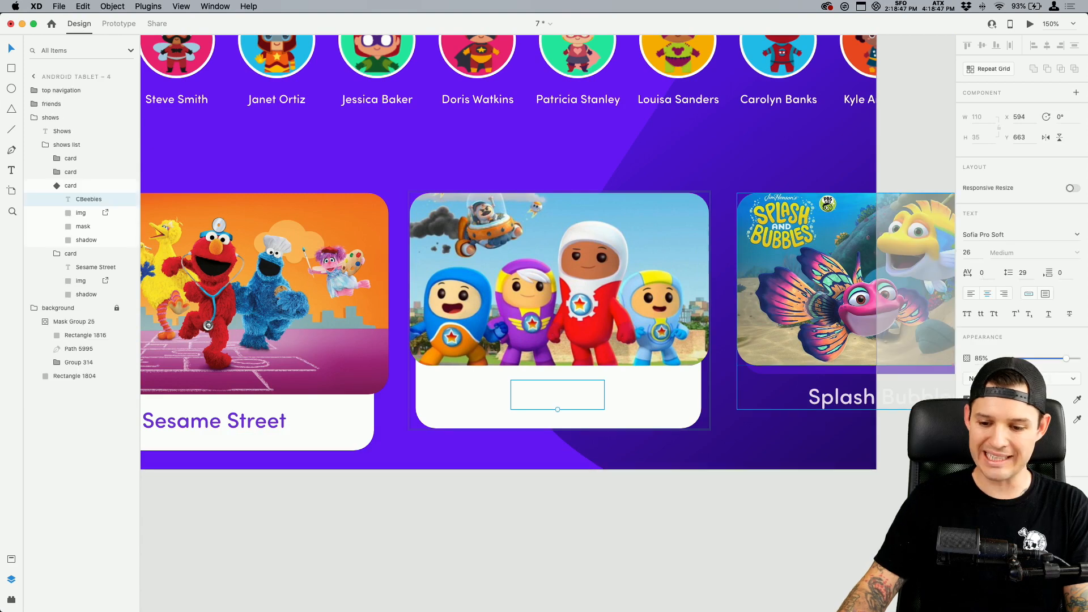
click(984, 399)
key(i)
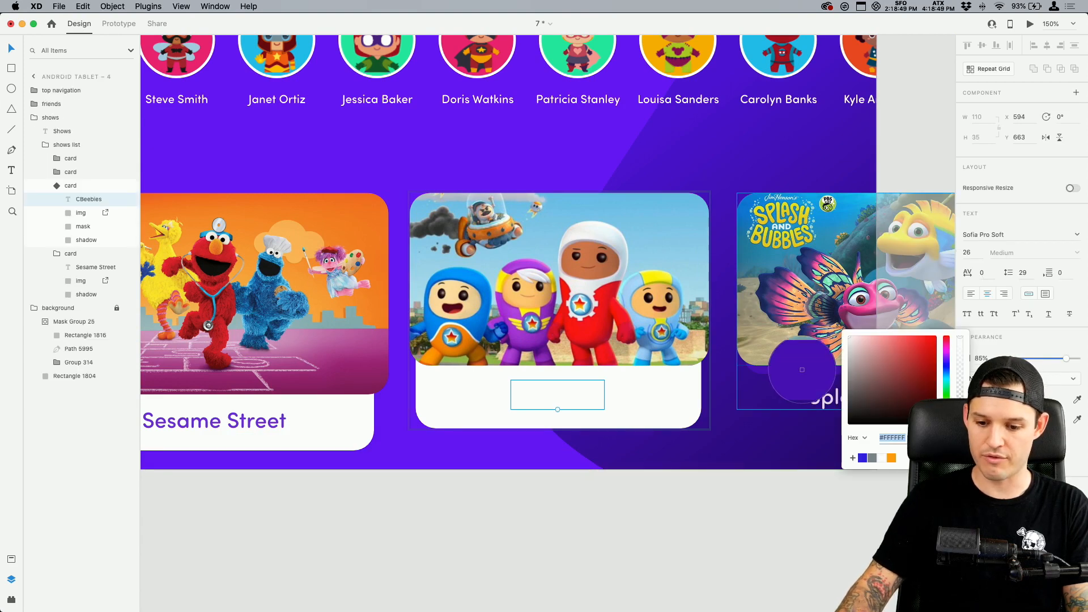
click(801, 369)
click(584, 584)
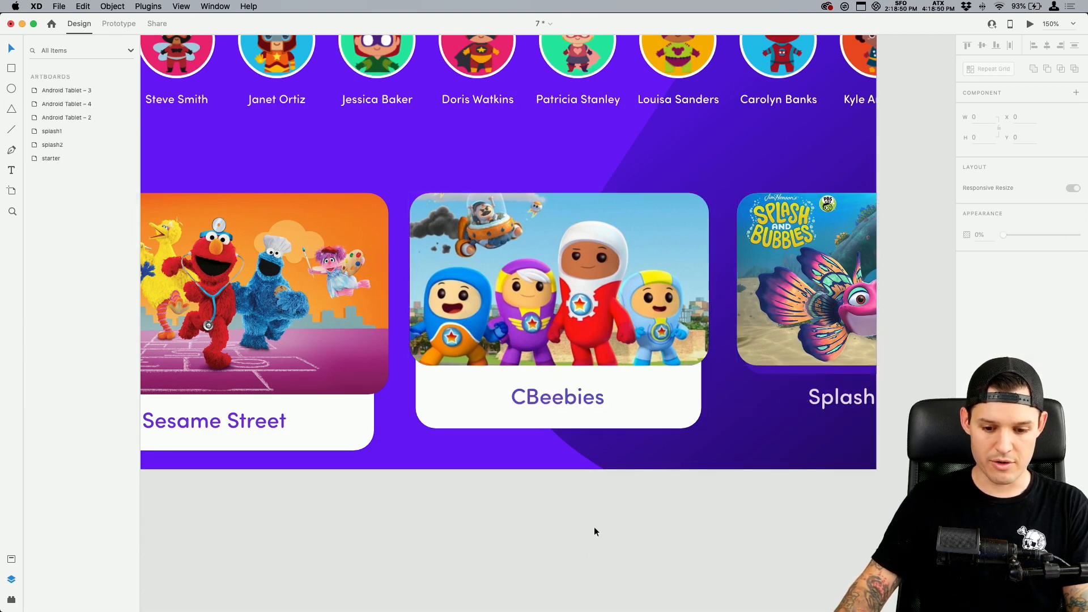
Shorten the white panel of the CBeebies card and move the title up to Y 655
super+click(603, 412)
drag(561, 428, 564, 393)
click(562, 399)
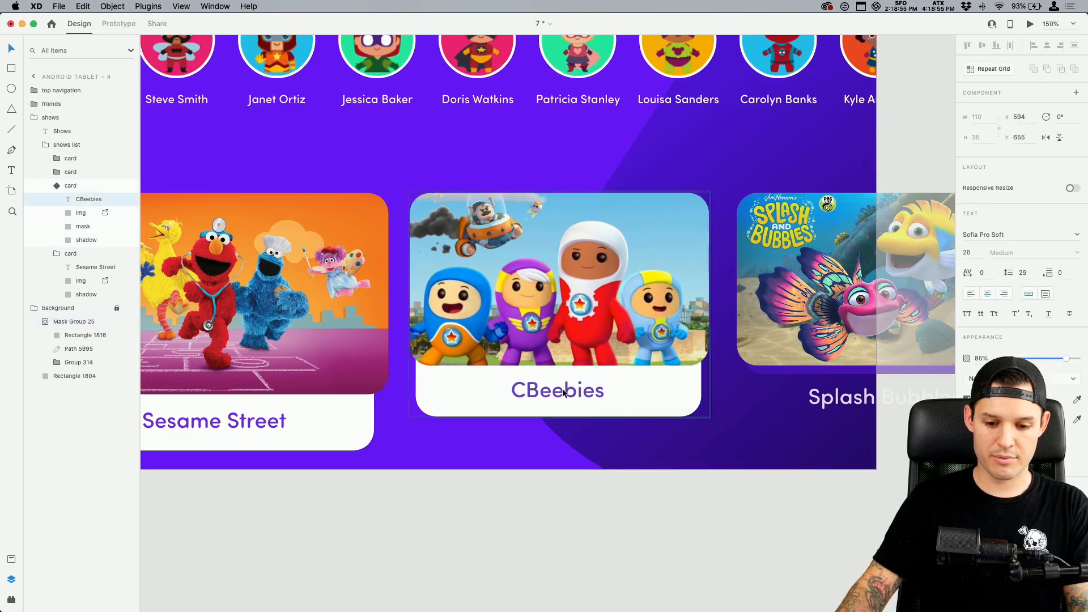
Centre the CBeebies title, image and white panel horizontally with one another
shift+click(652, 387)
shift+click(654, 346)
click(1047, 46)
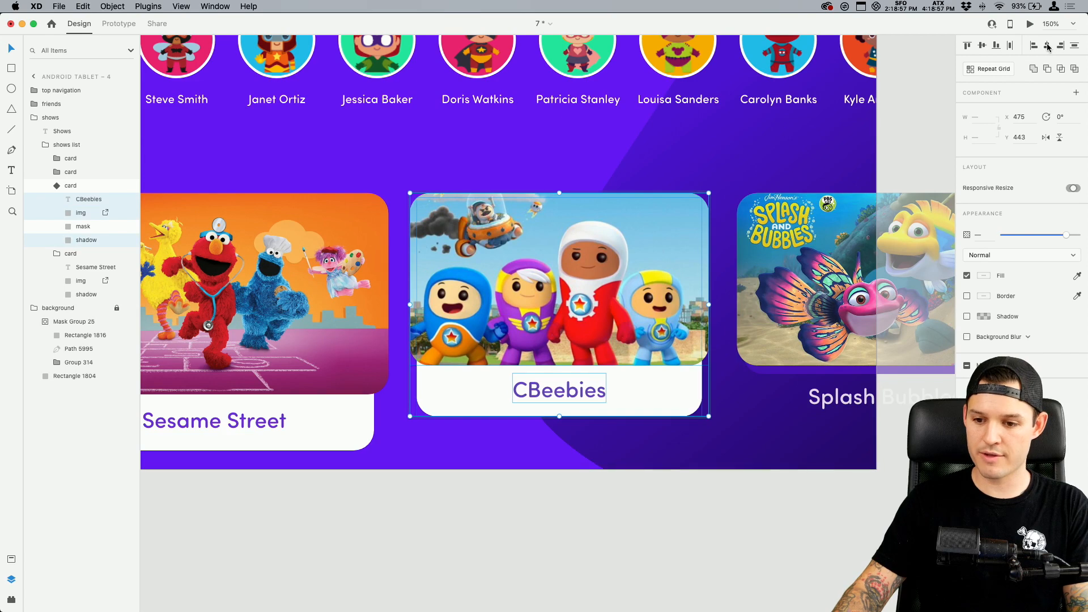
click(680, 598)
Enlarge the CBeebies image and white panel together, making the image about 388 wide
double_click(604, 342)
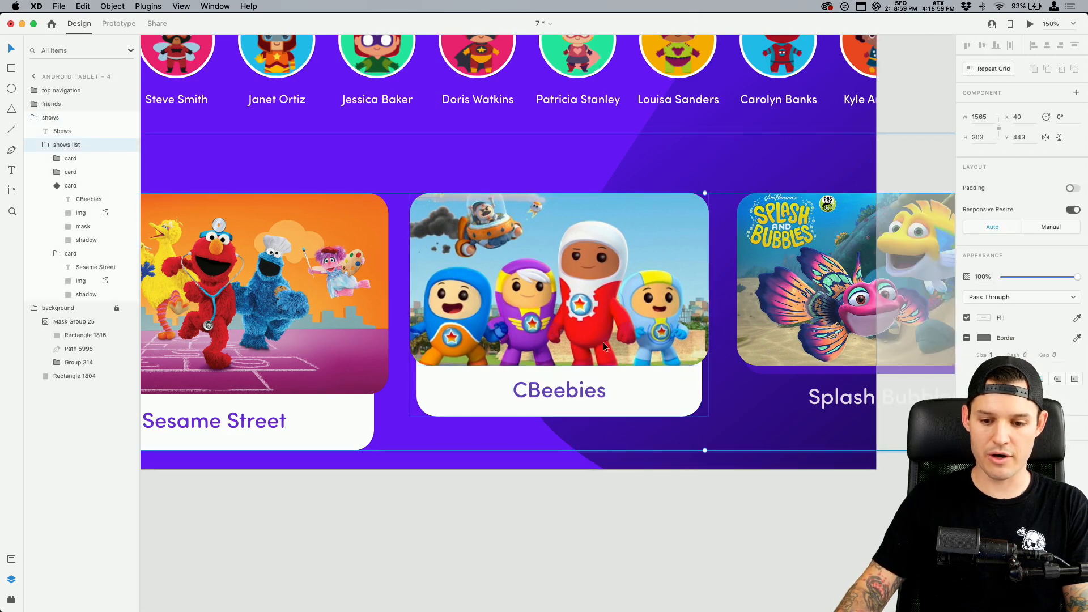
double_click(604, 342)
double_click(604, 343)
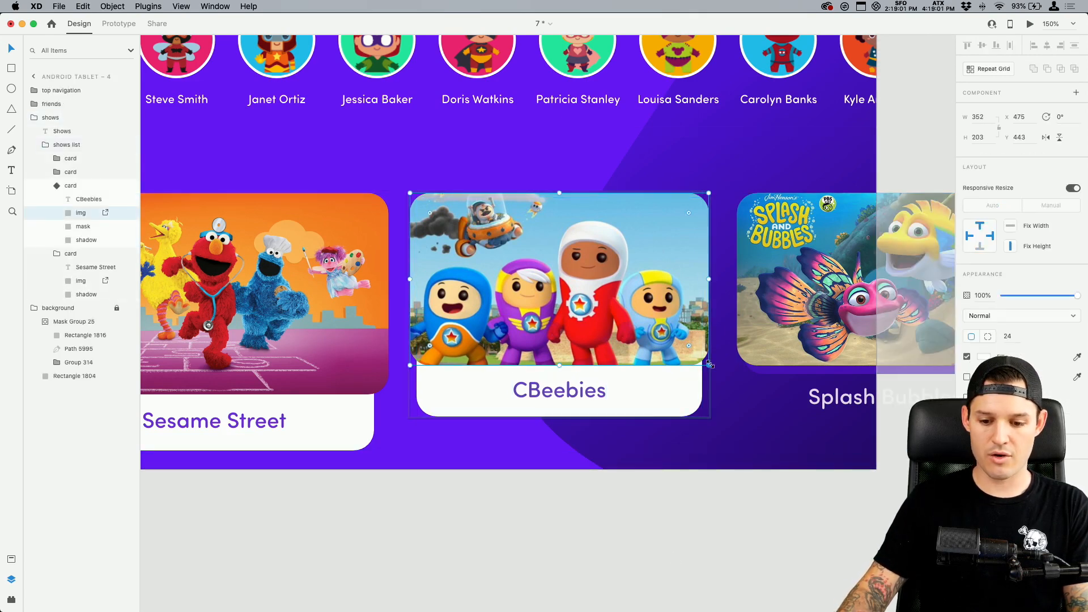
drag(710, 367, 725, 435)
click(660, 410)
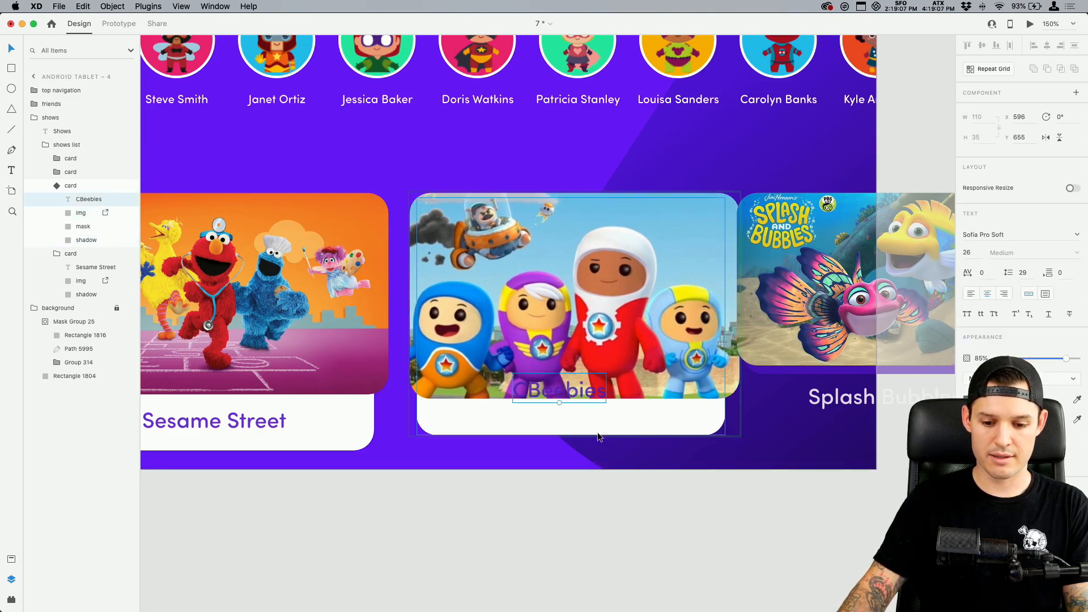
Extend the white panel down to a height of about 297, level with the bottom of the Sesame Street card
drag(570, 435, 570, 450)
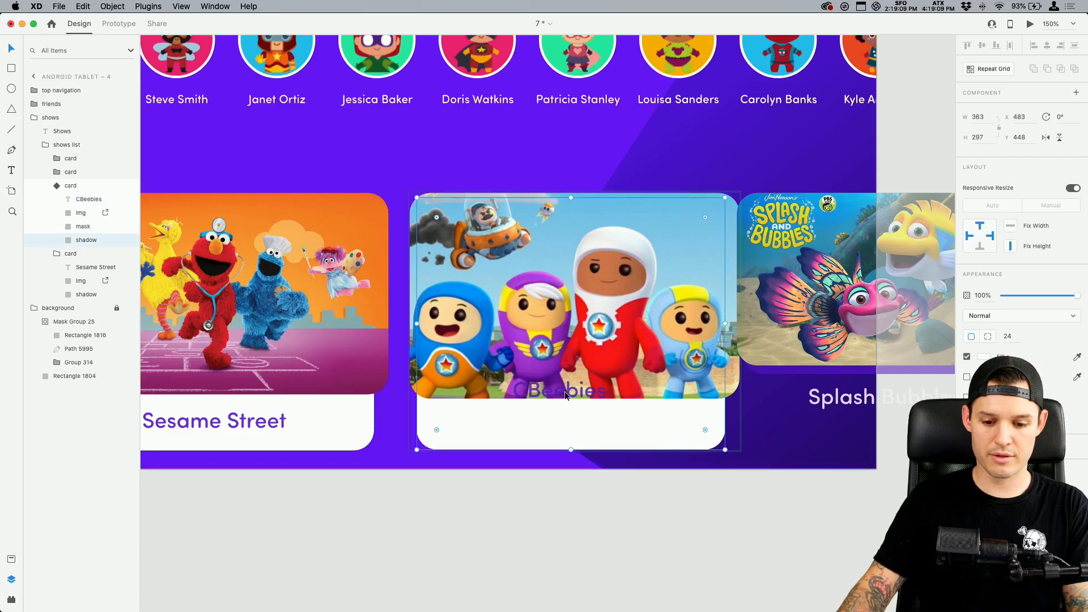
click(569, 460)
click(587, 462)
click(520, 526)
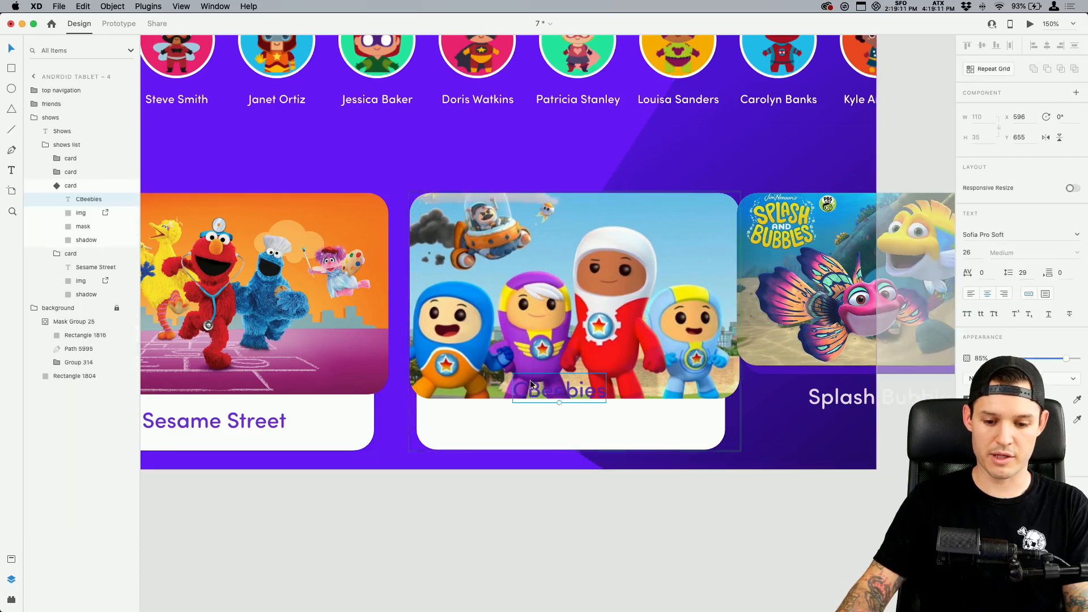
Move the CBeebies title down onto the white panel and centre it horizontally with the enlarged image and panel
drag(553, 391, 555, 424)
shift+click(648, 417)
shift+click(668, 337)
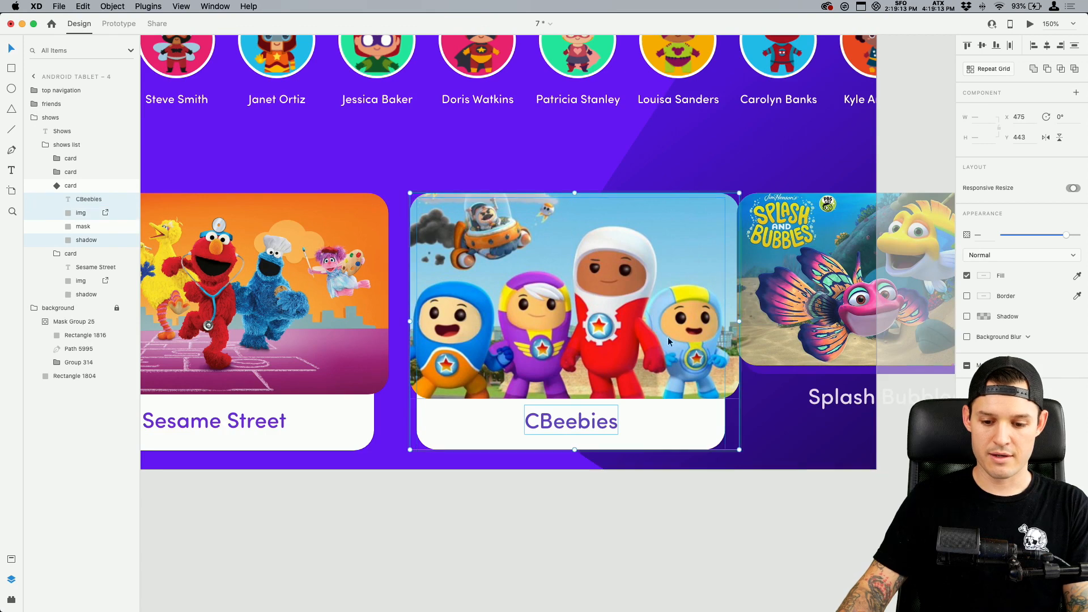
click(693, 495)
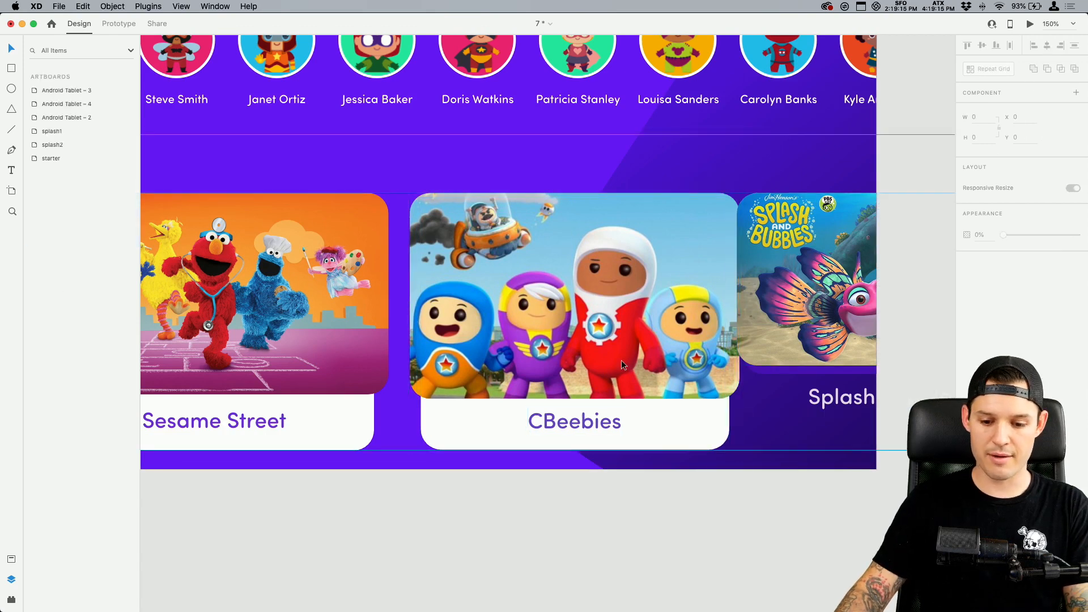
Compare the CBeebies card's Default State and active state by switching between them, finishing on Default State
double_click(621, 361)
double_click(622, 361)
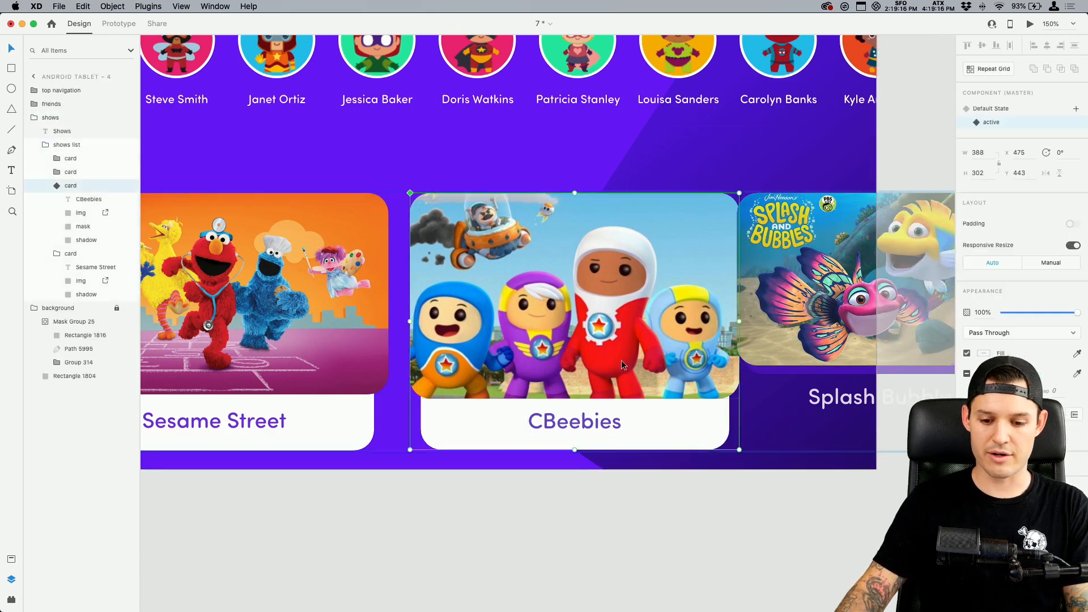
click(989, 110)
click(996, 122)
click(996, 110)
click(996, 122)
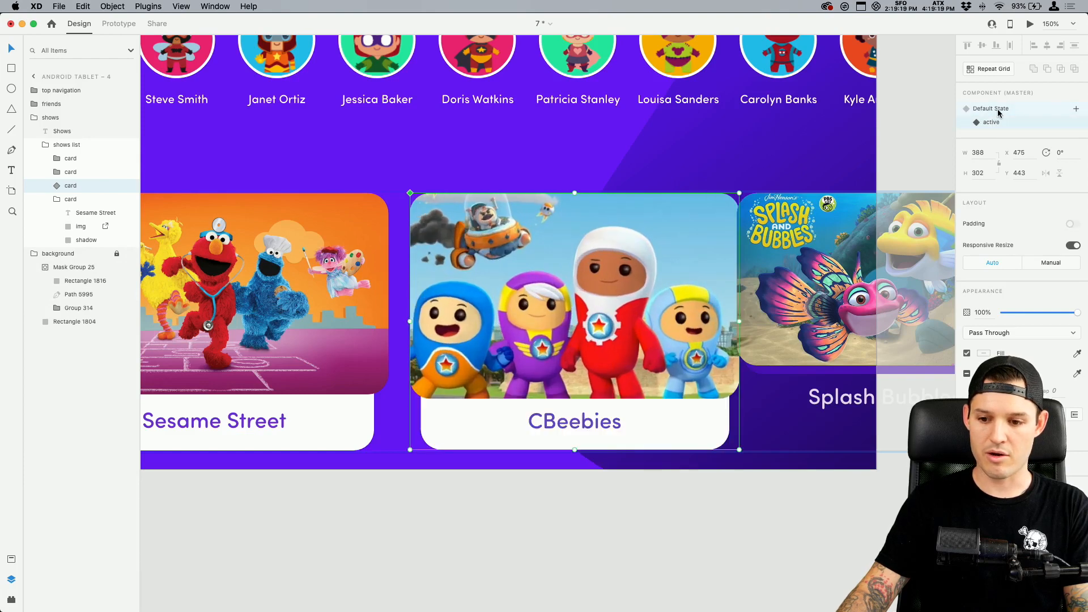
click(998, 111)
click(997, 123)
click(999, 109)
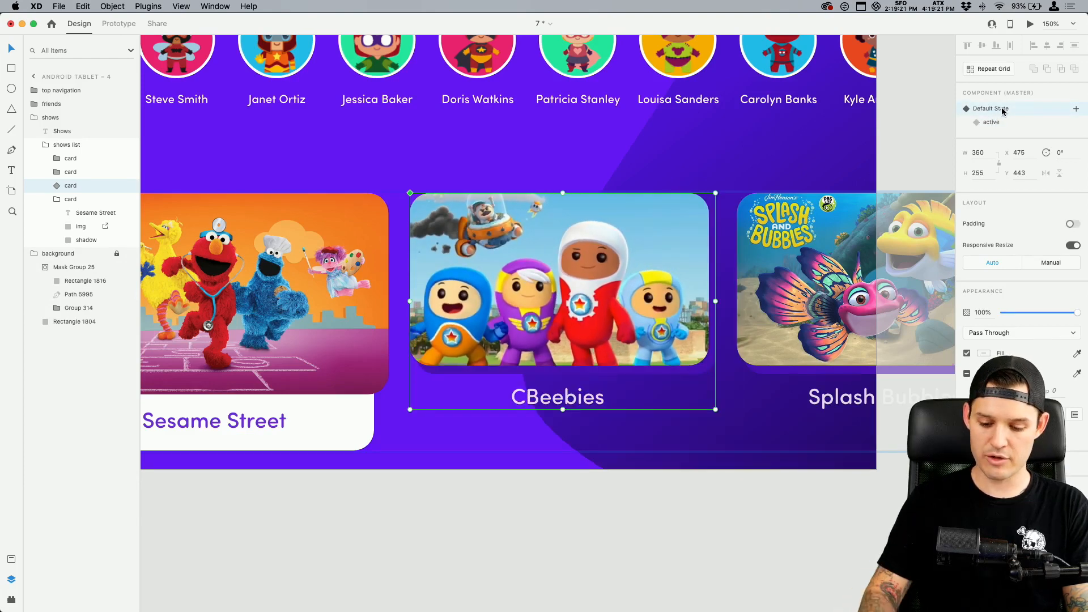
Delete all the cards under the Shows heading, including the CBeebies master
key(super+minus)
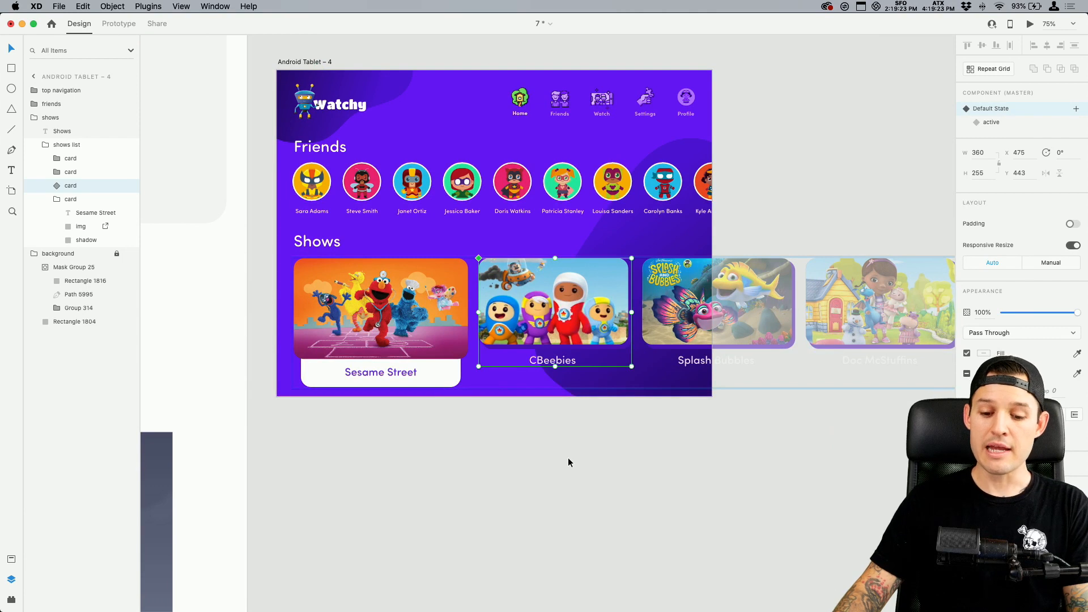
key(Delete)
click(697, 335)
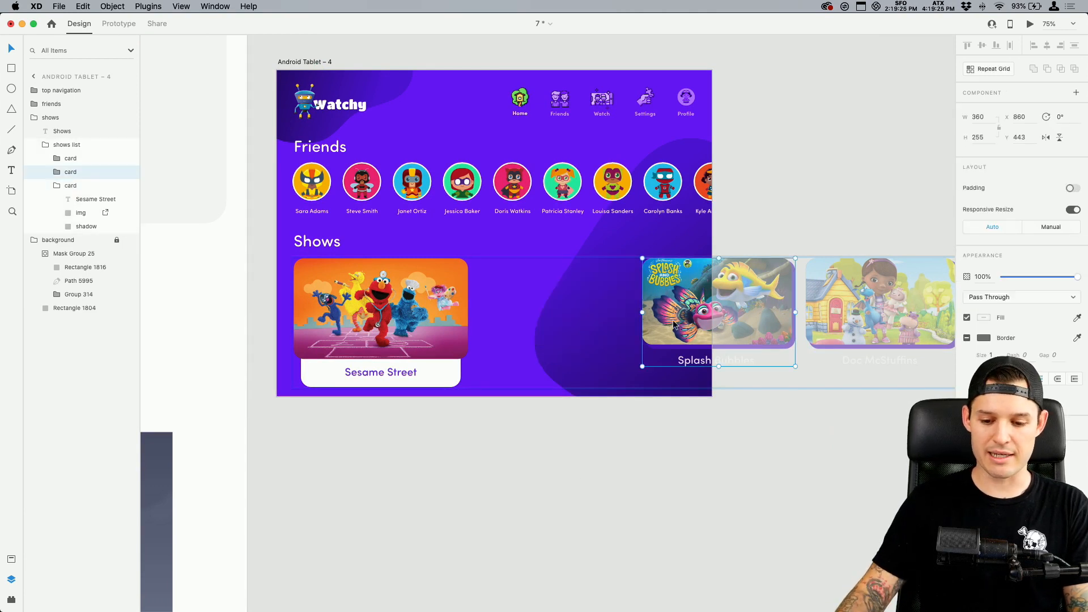
shift+click(876, 314)
shift+click(426, 323)
key(Delete)
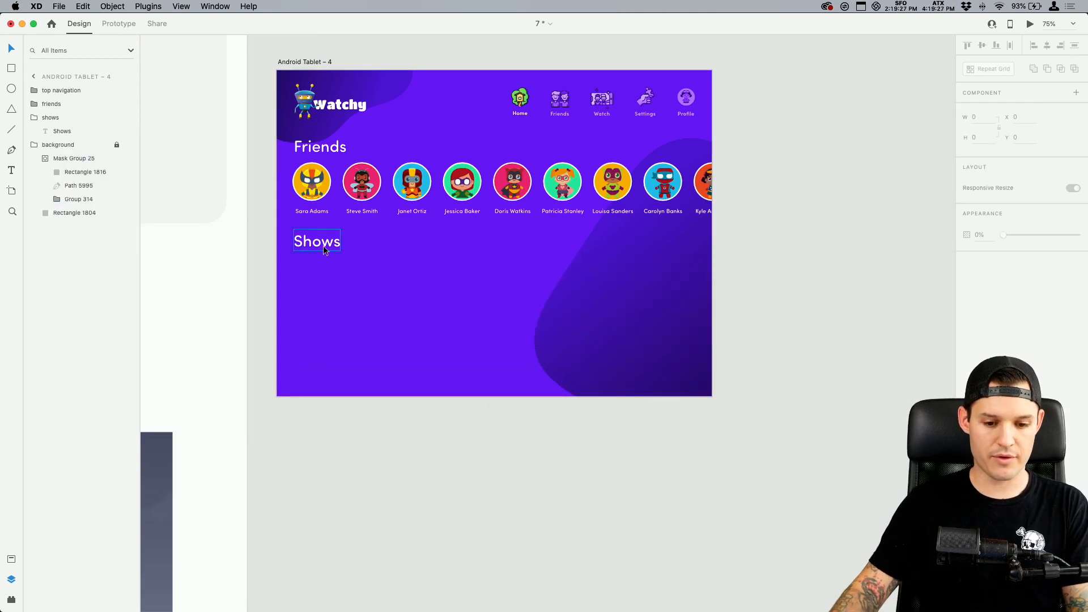
Build a row of three card component instances under the Shows heading, at X 40, 420 and 800
click(11, 559)
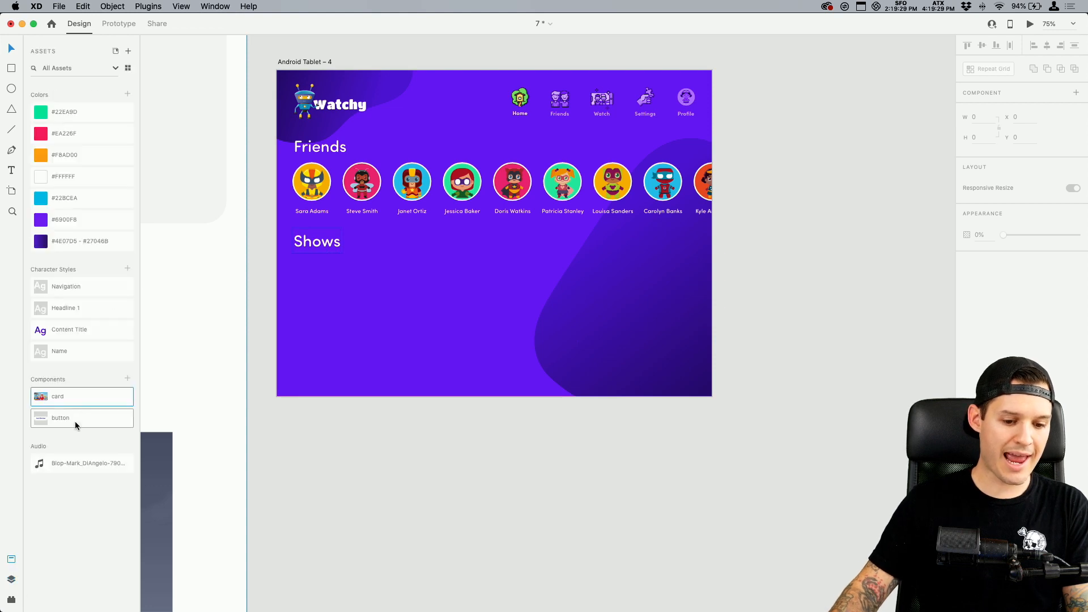
drag(75, 399, 507, 298)
key(super+1)
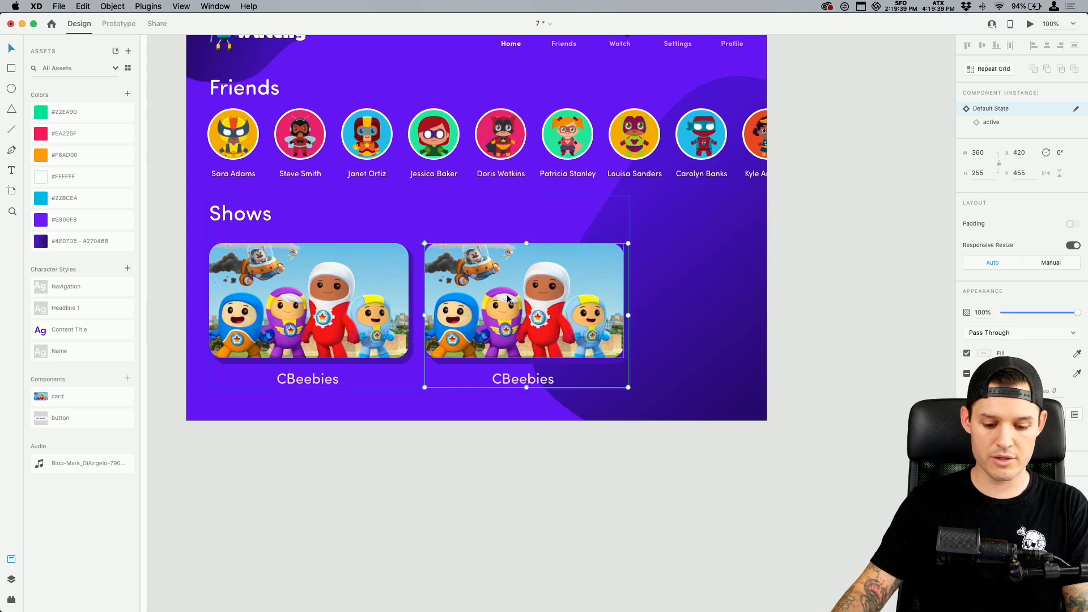
key(super+d)
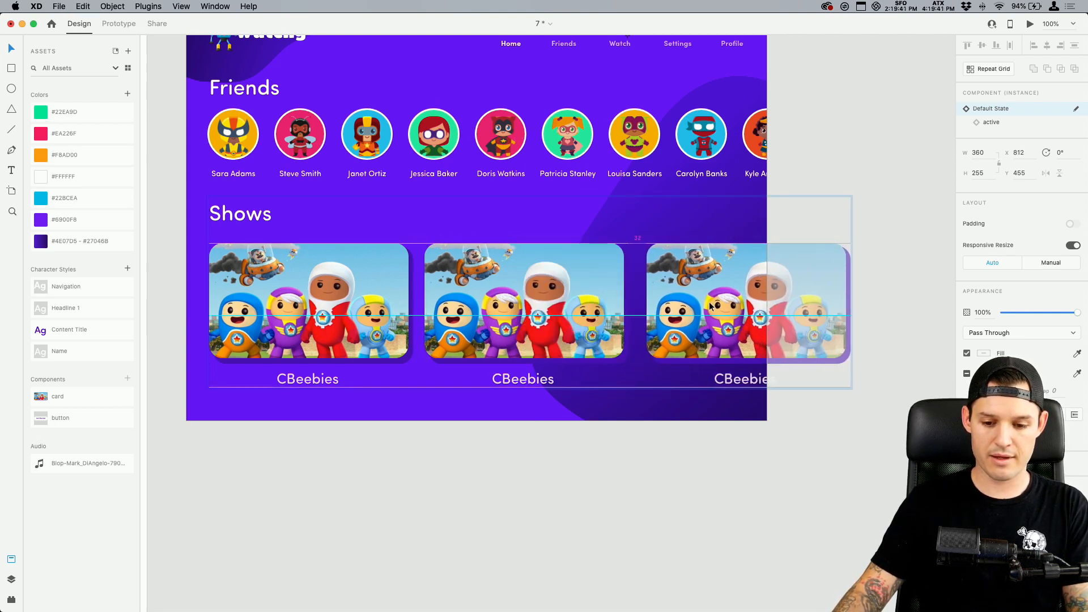
Select the second card's image and narrow the design window to expose the image files on the desktop
double_click(453, 290)
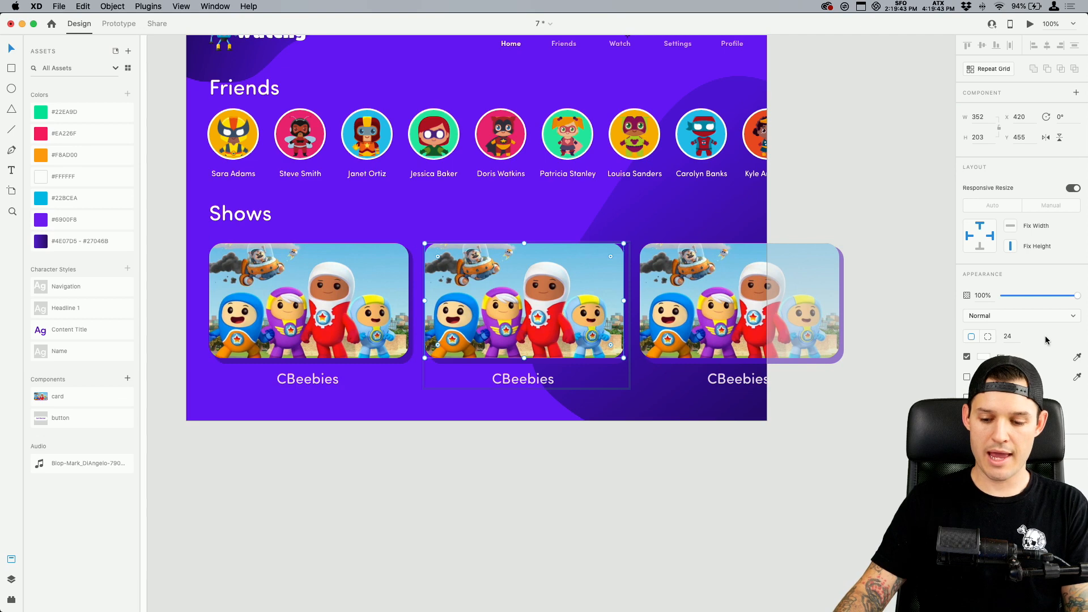
key(super+Tab)
key(Escape)
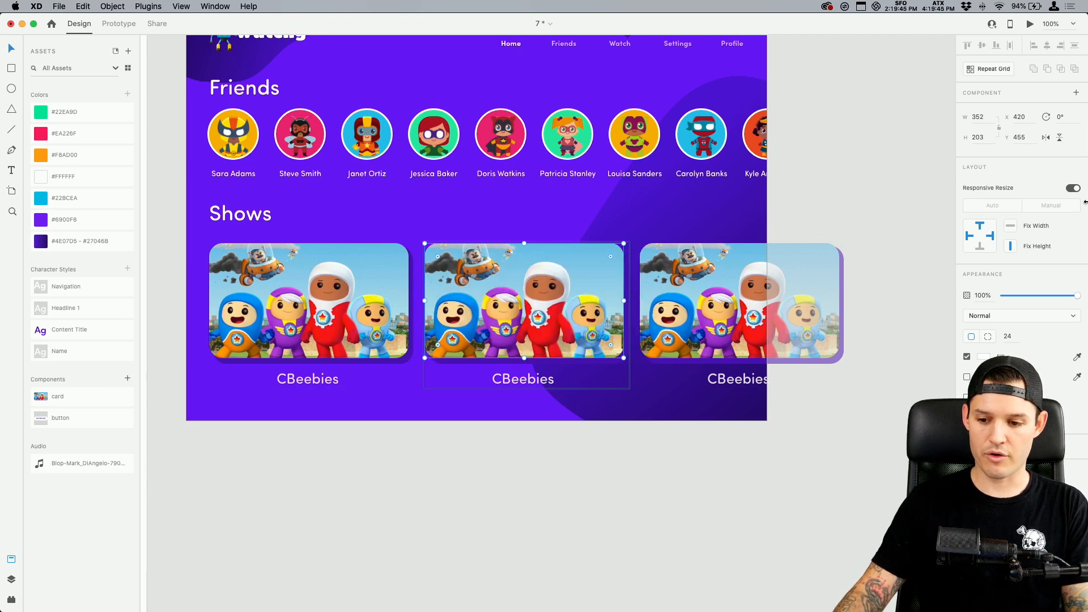
drag(1087, 206, 1005, 206)
click(1037, 29)
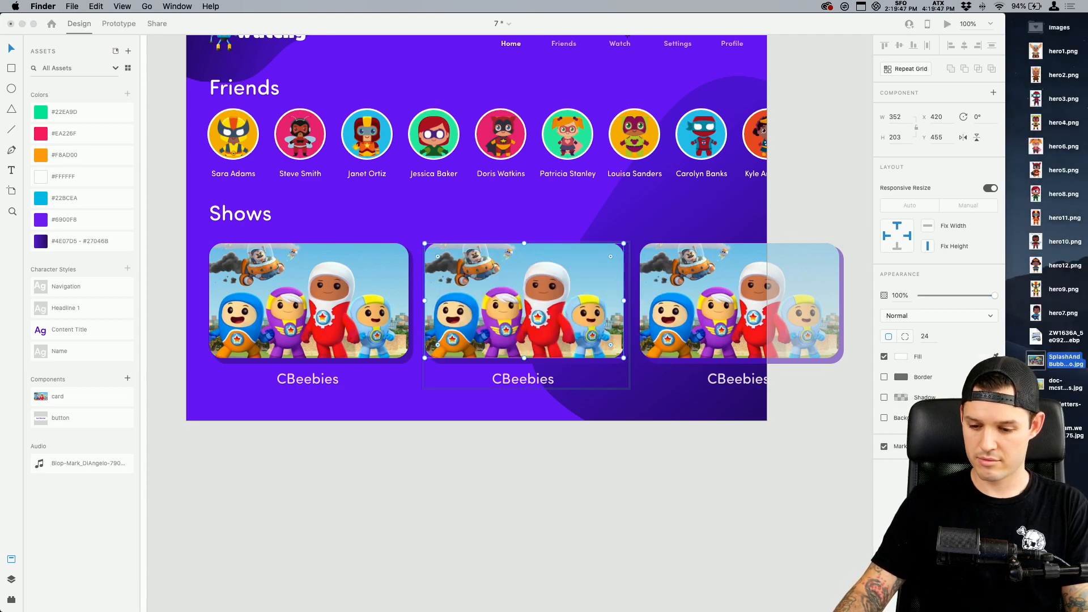
click(871, 470)
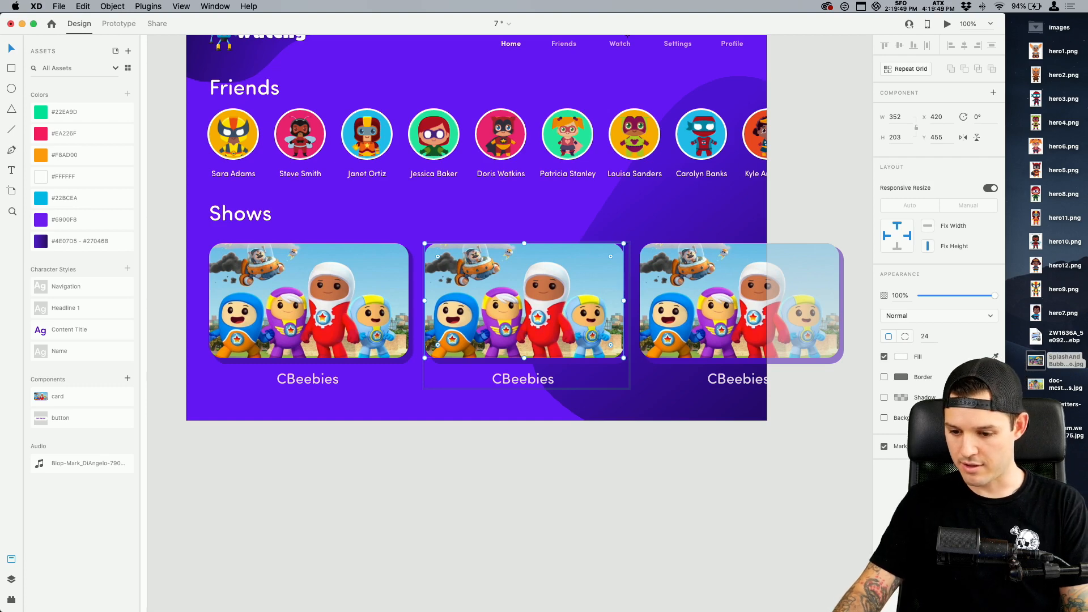
Replace the second card's image with the Sesame Street picture and the third card's with the Doc McStuffins picture
click(1037, 418)
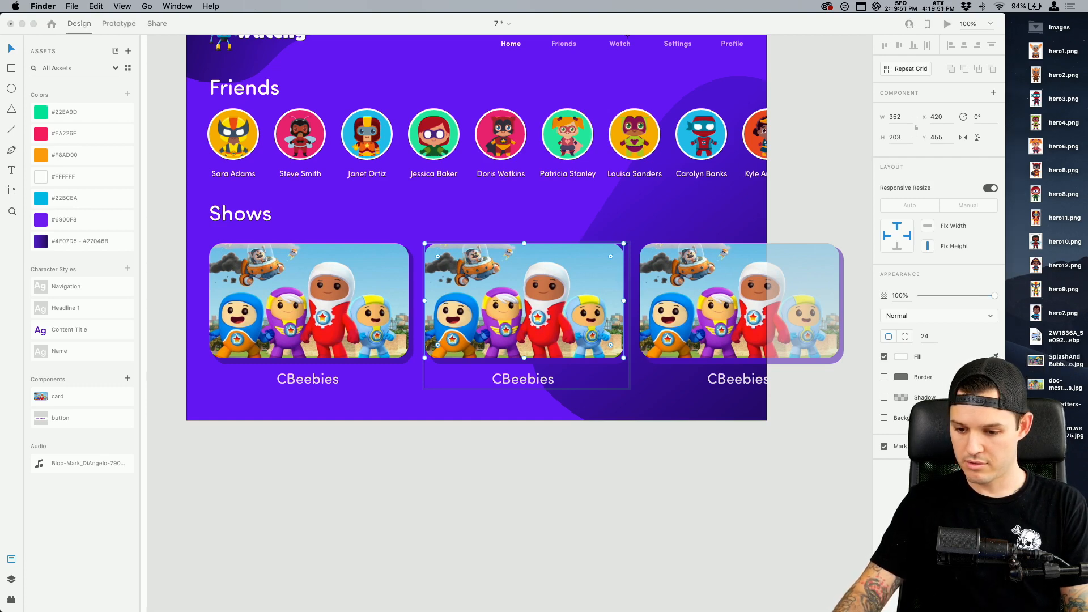
drag(1068, 404, 535, 307)
drag(1055, 384, 764, 328)
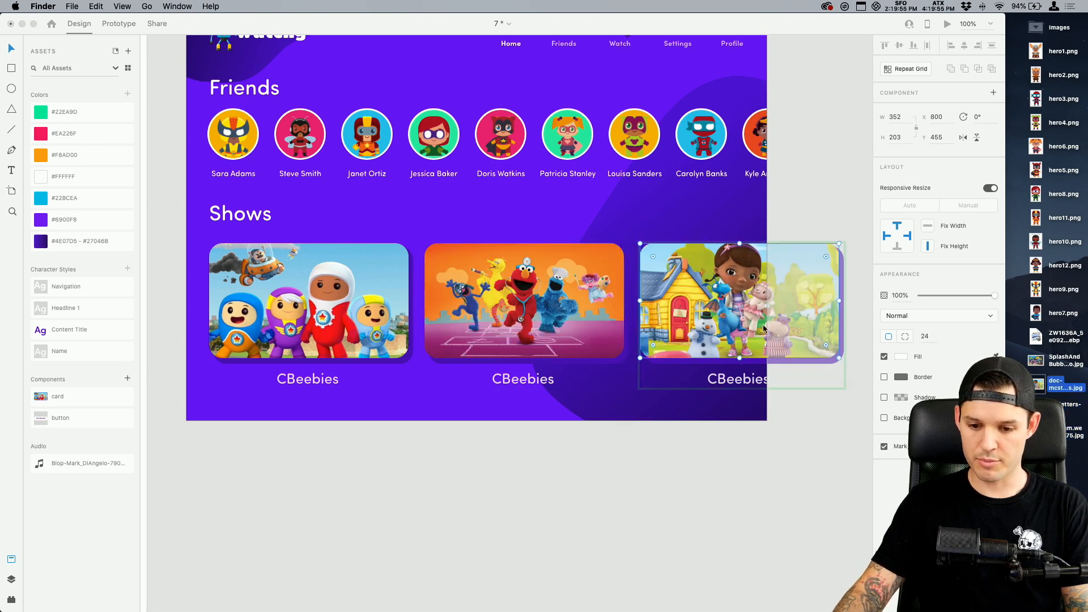
Switch the first card under the Shows heading to its active state
click(641, 491)
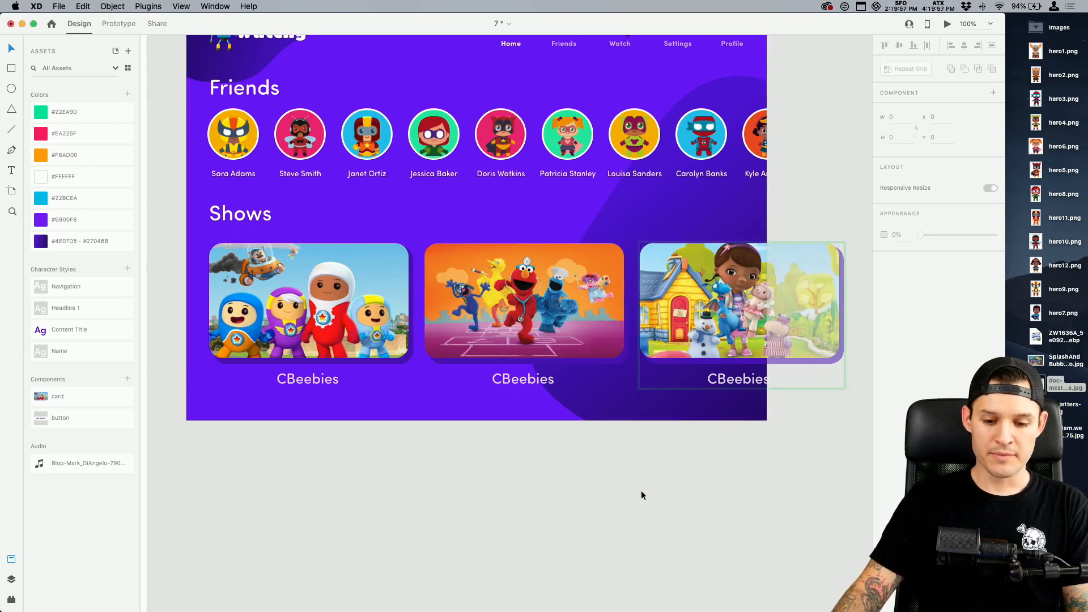
click(351, 323)
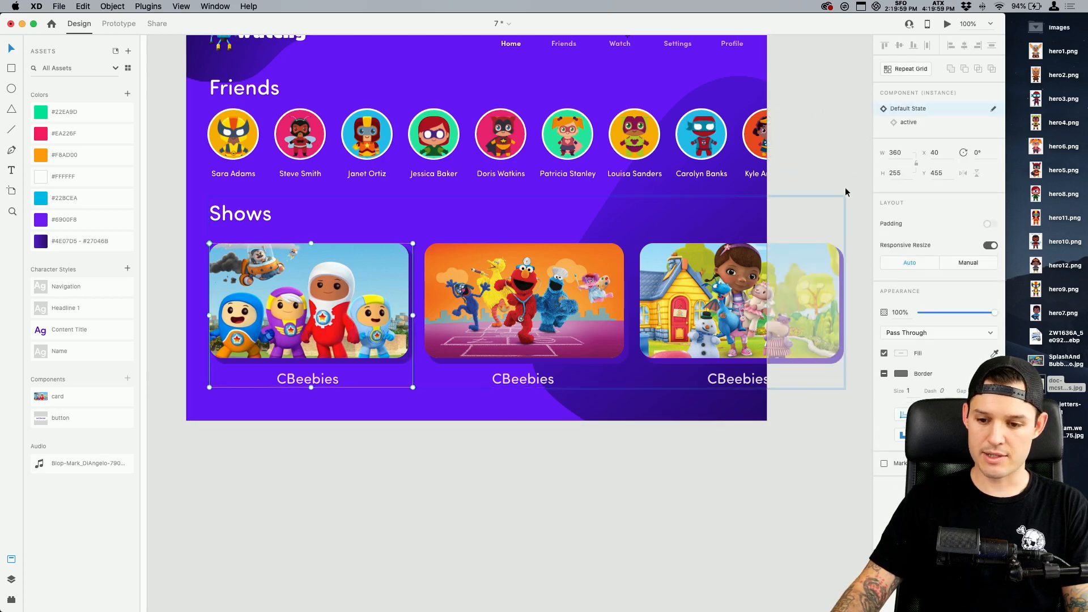
click(914, 125)
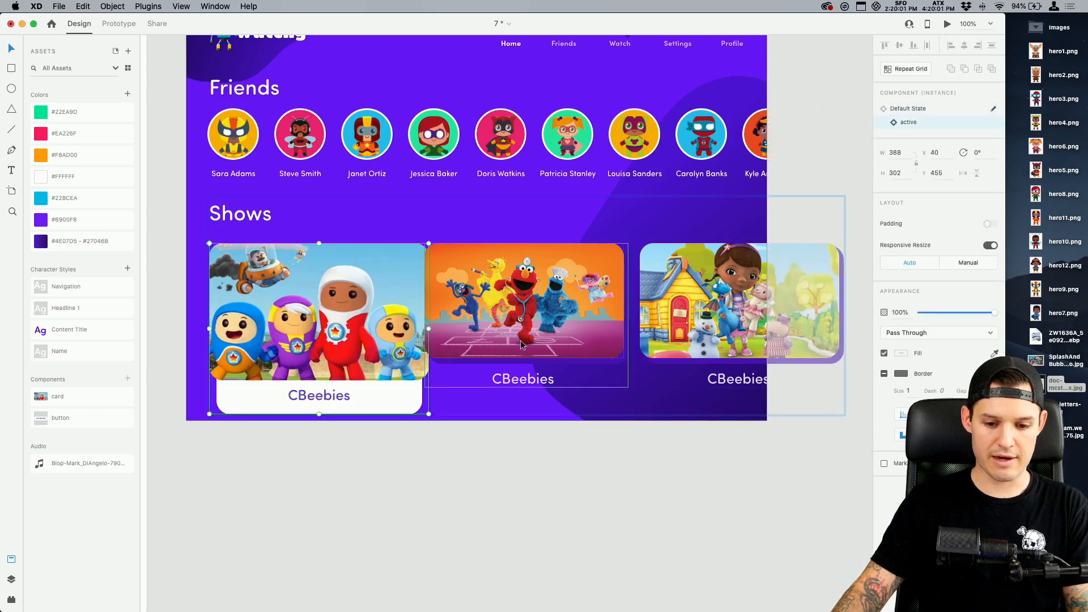
Shift the second and third cards away from the enlarged first card and distribute all three cards horizontally
click(710, 320)
drag(710, 320, 728, 317)
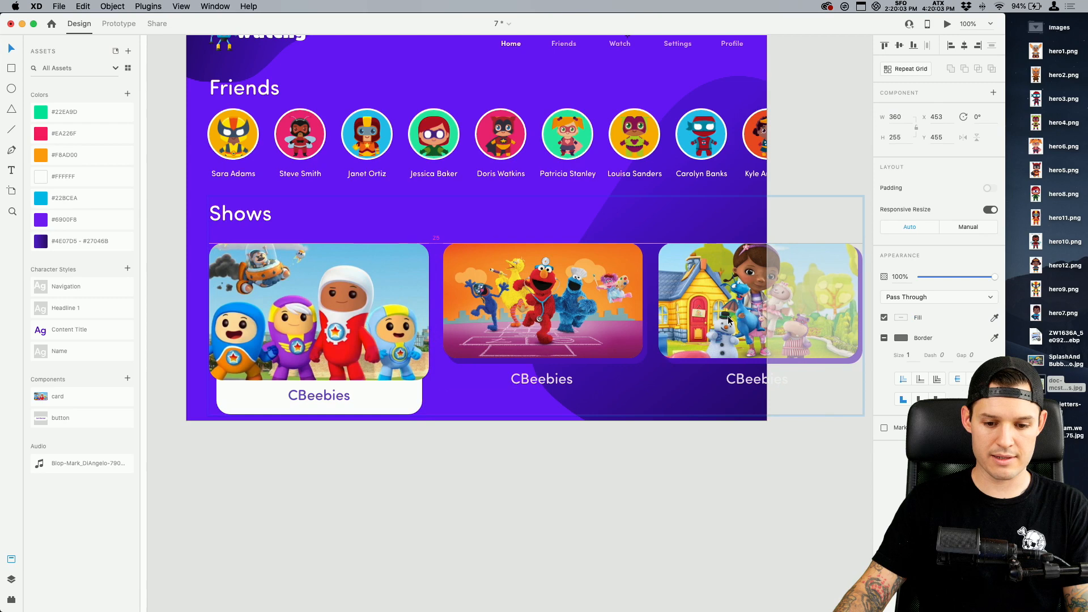
shift+click(319, 306)
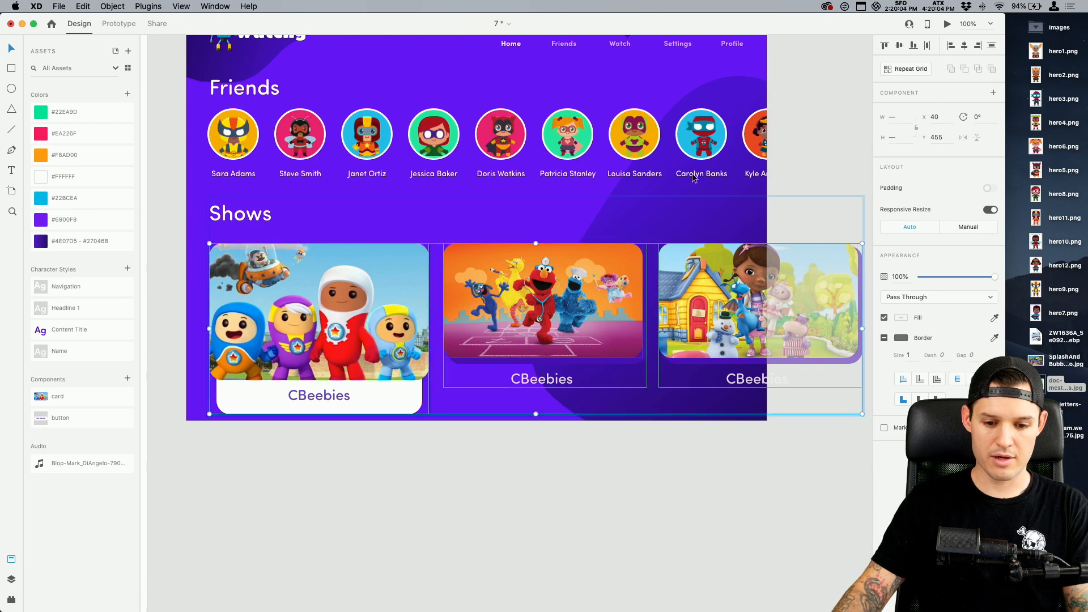
click(928, 47)
click(551, 497)
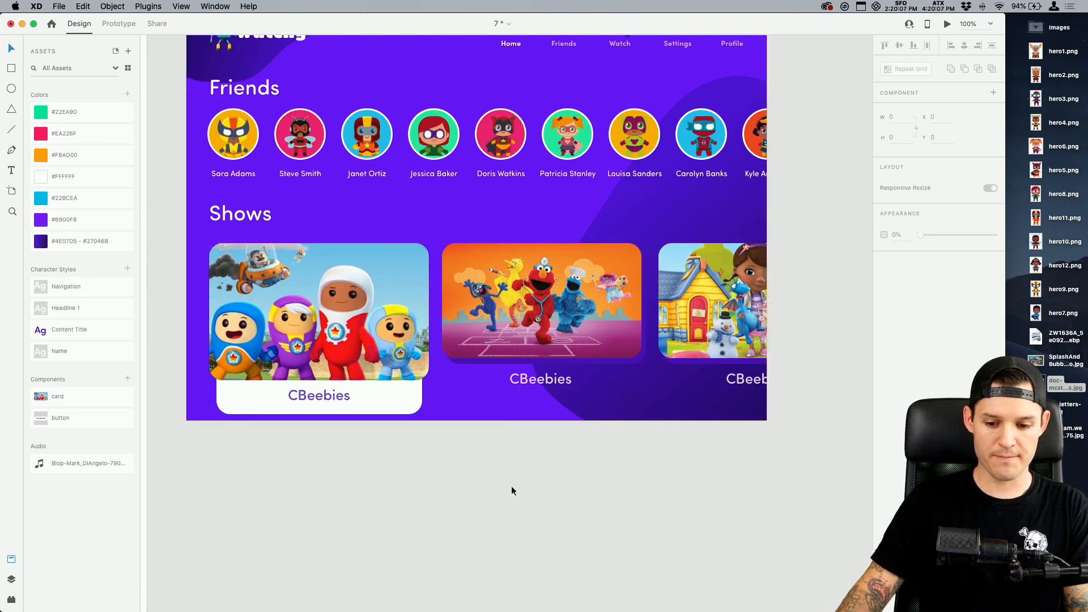
Change the second card's title to "Sesame Street"
super+click(325, 395)
super+click(517, 380)
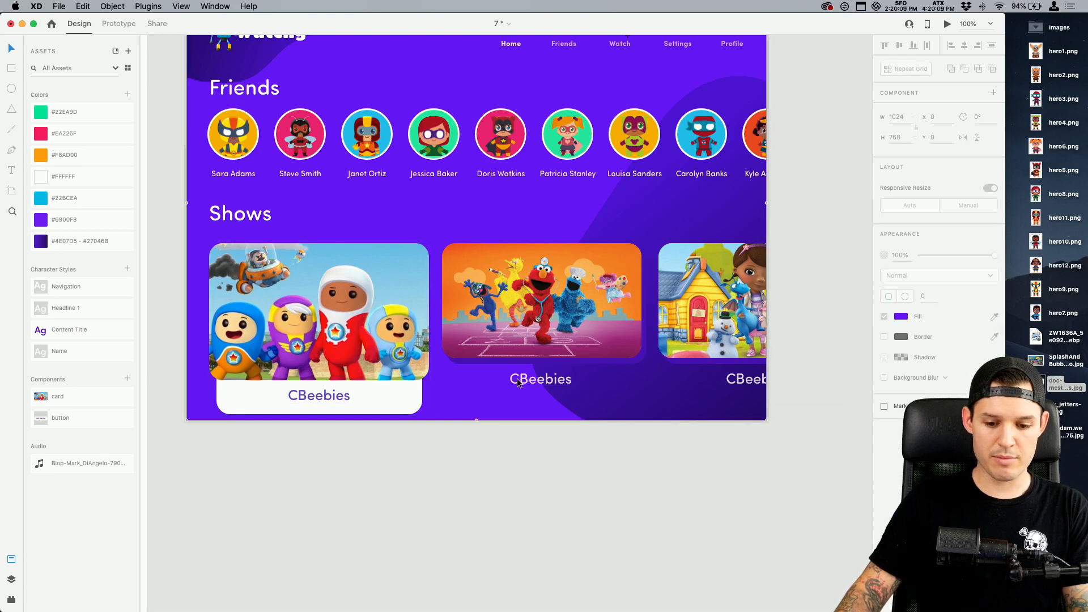
click(517, 381)
double_click(524, 379)
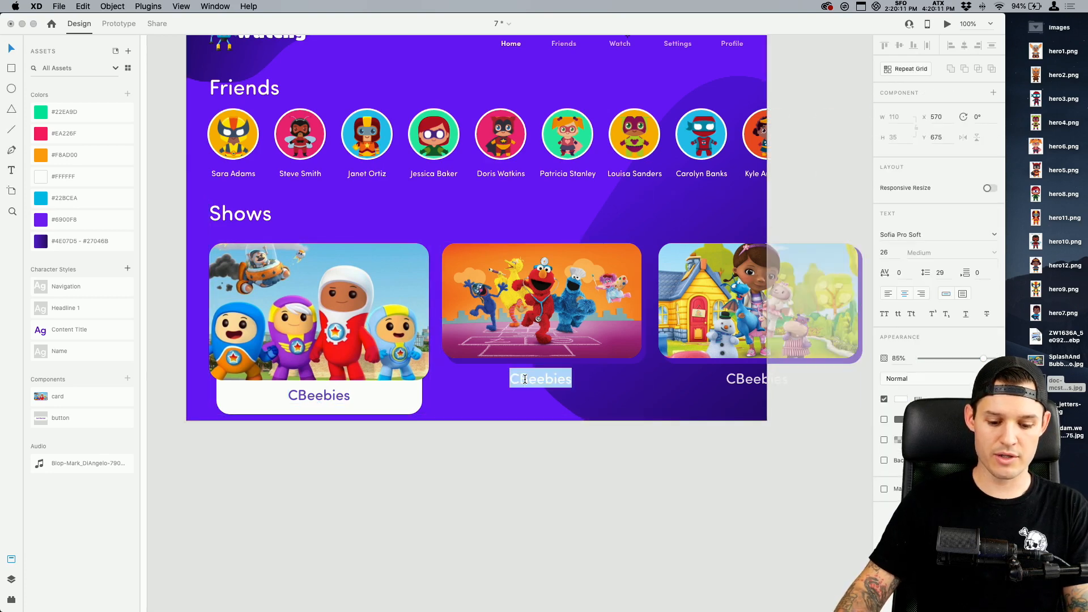
text(Sesame Street)
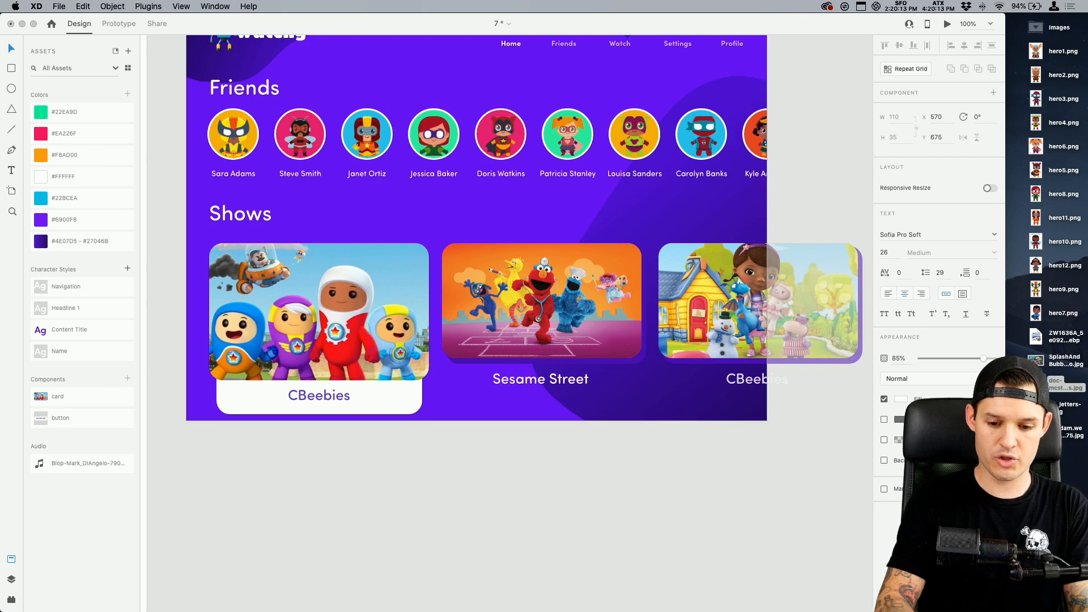
Change the third card's title to "Doc McStuffins"
click(740, 378)
double_click(740, 376)
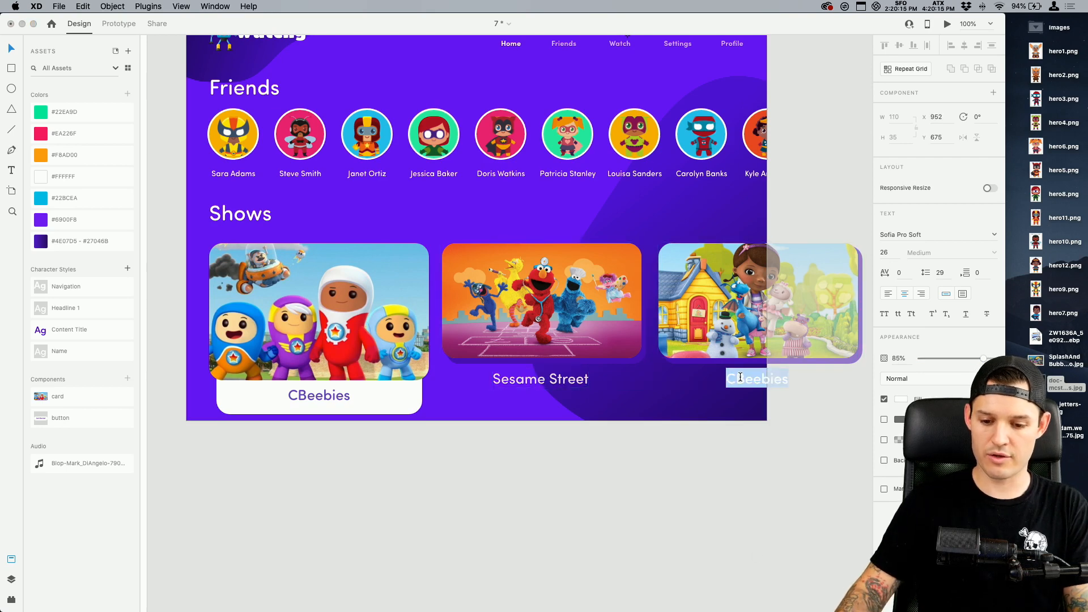
text(Doc McStu)
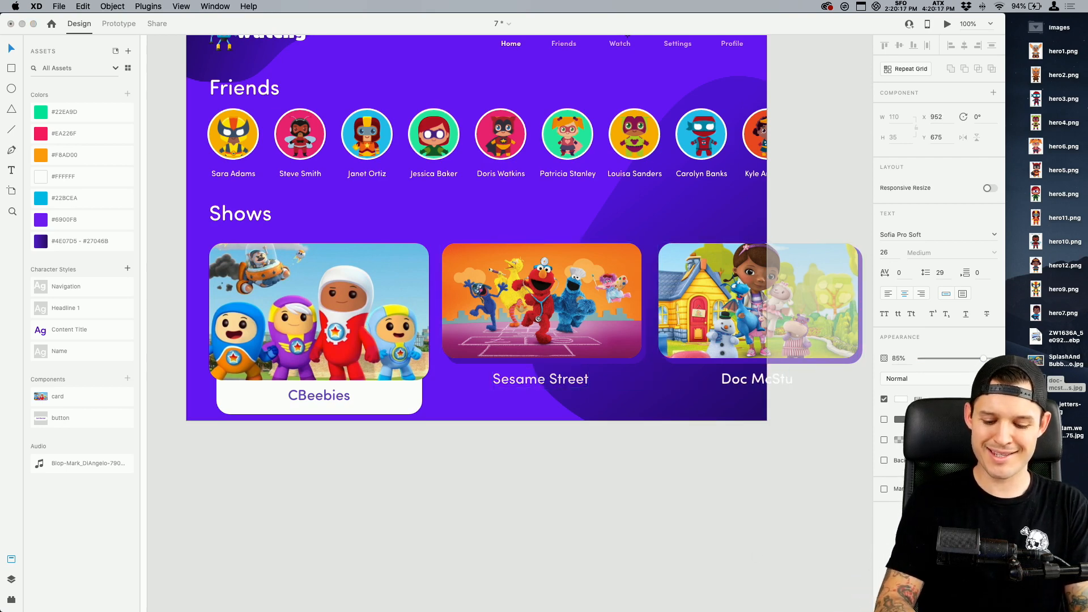
text(ffins)
click(707, 465)
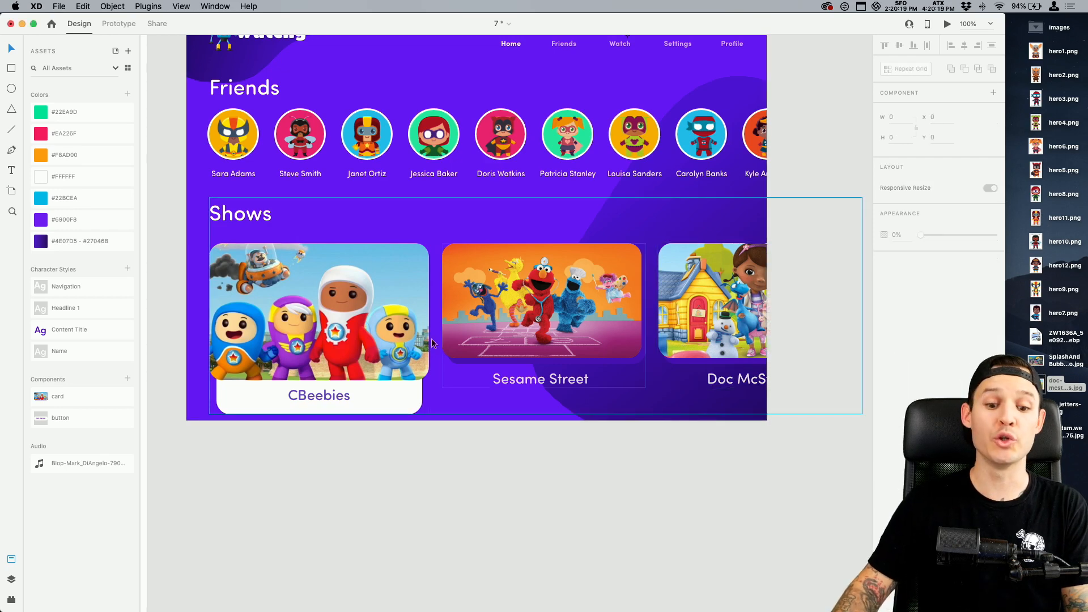
Compare the default and active states of the first card
click(405, 336)
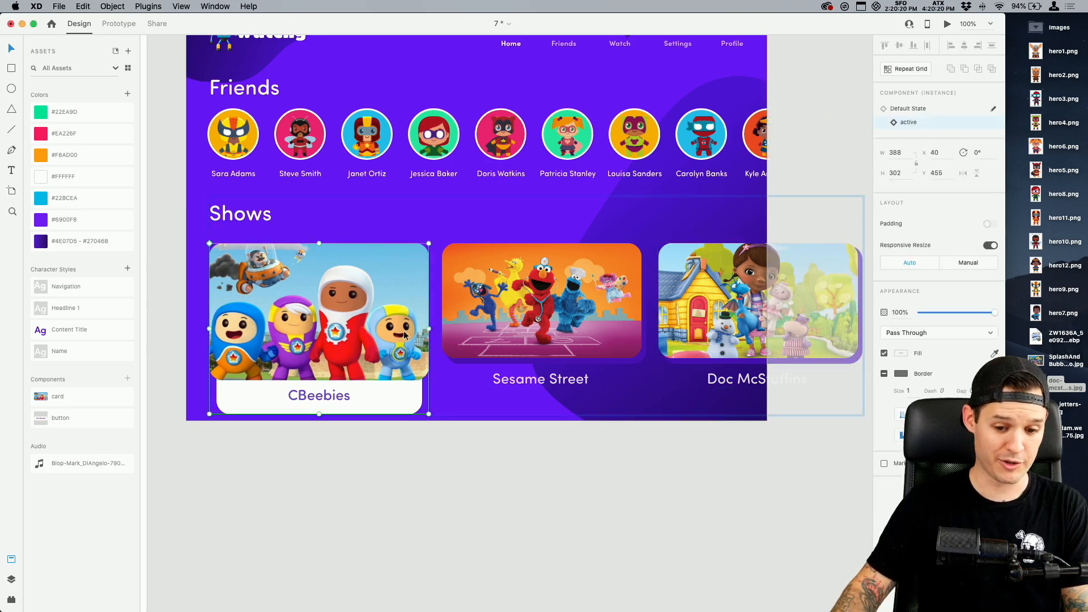
click(922, 109)
click(918, 123)
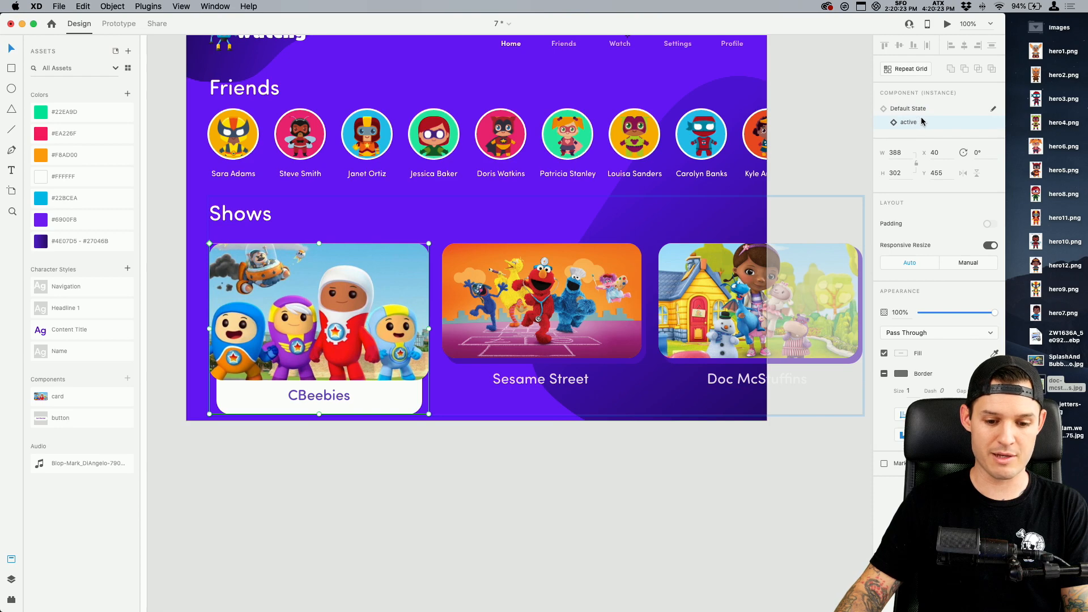
Switch the second card to its active state and replace its image with the Sesame Street picture
click(611, 311)
click(913, 124)
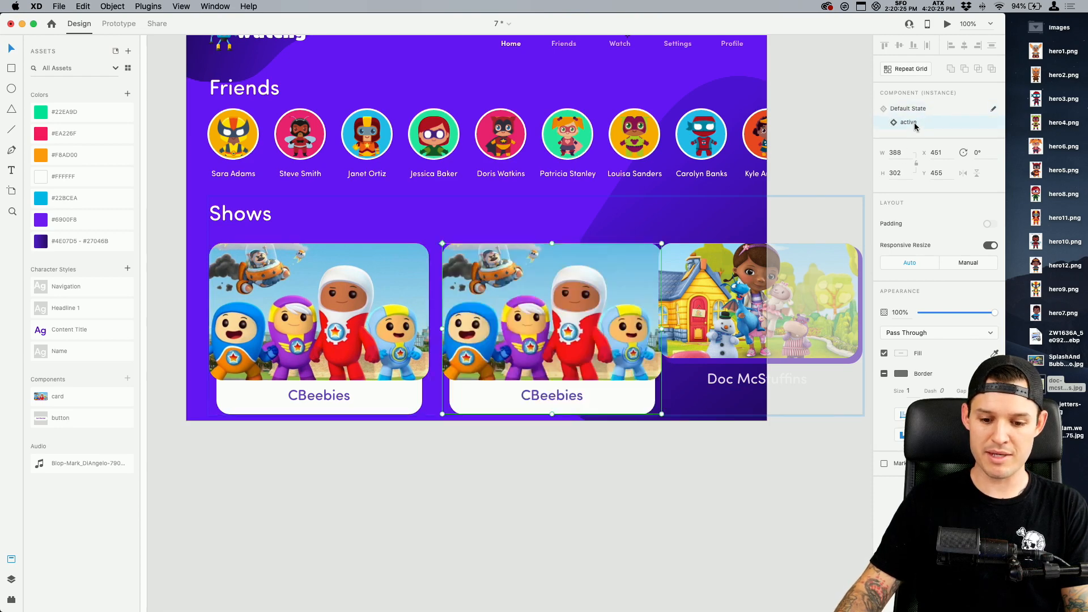
key(Return)
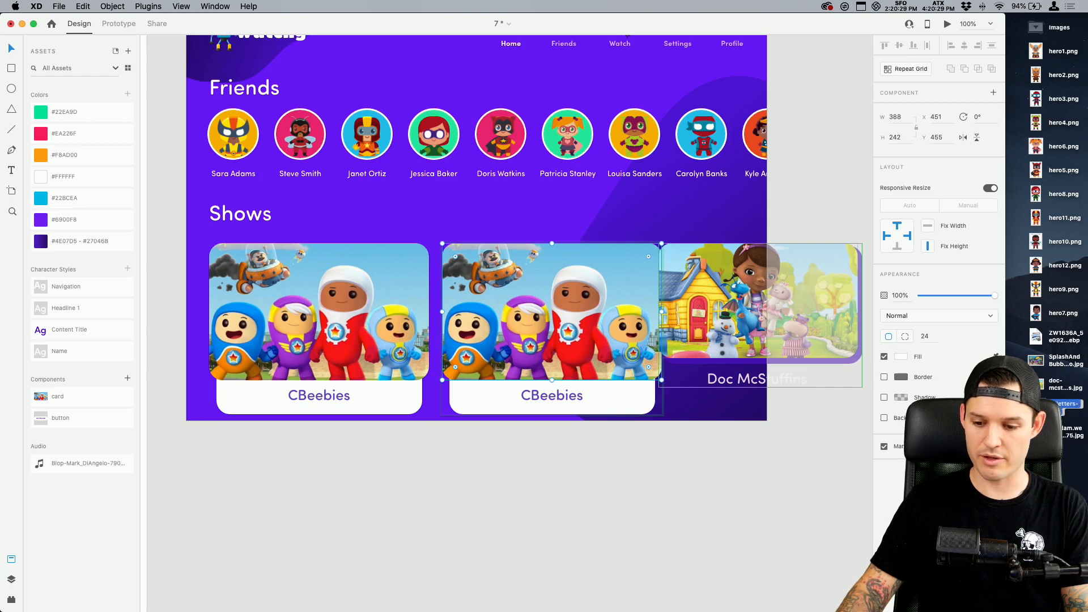
Set the second card's active-state title to "Sesame Street" and return the card to its default state
click(556, 398)
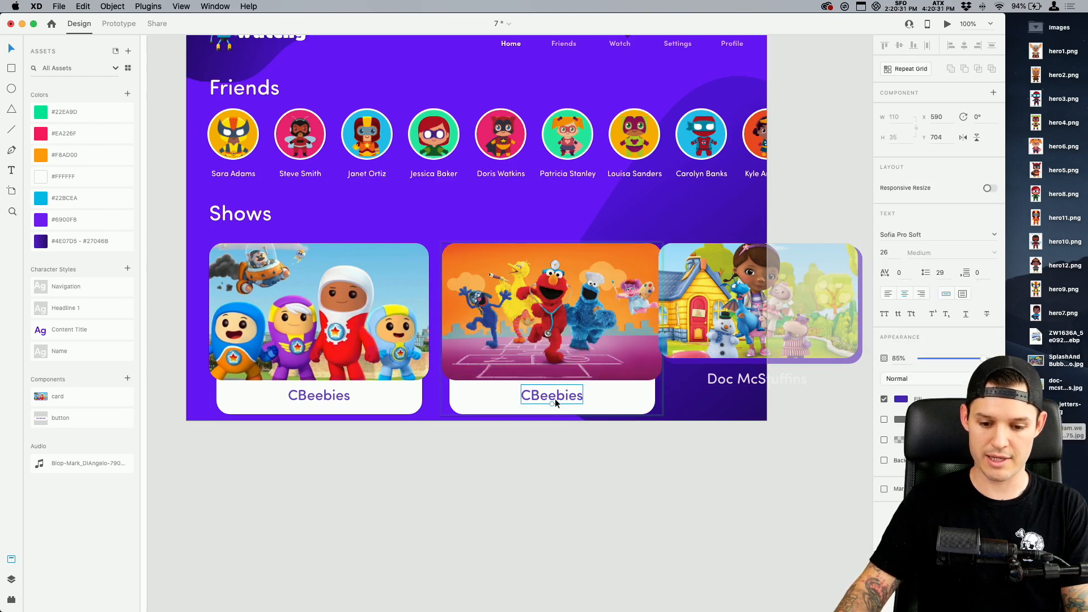
double_click(556, 398)
text(Sesame Street)
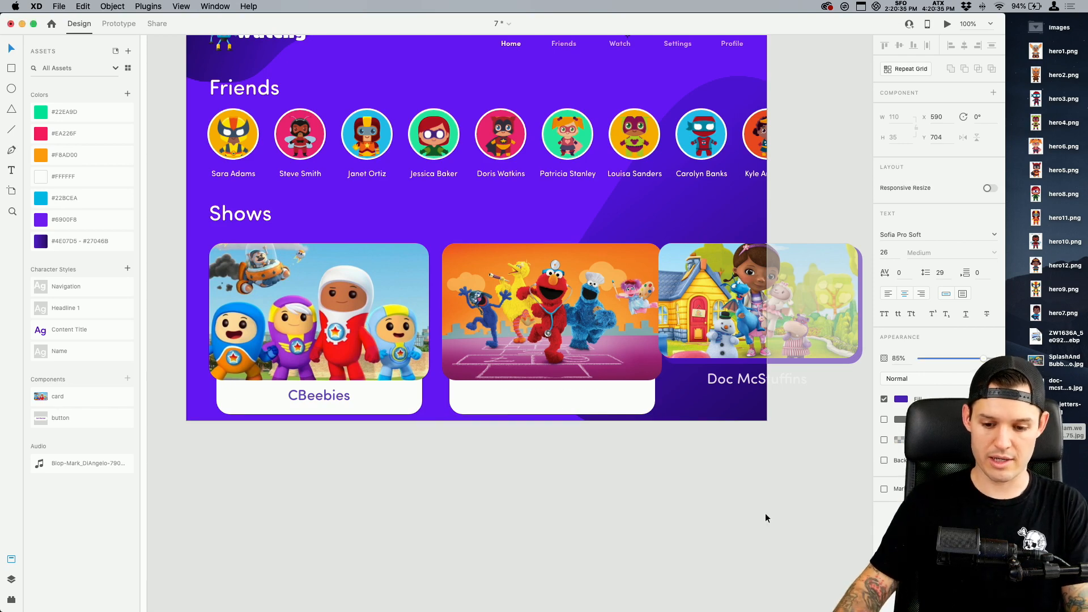
key(Escape)
key(Escape)
click(576, 322)
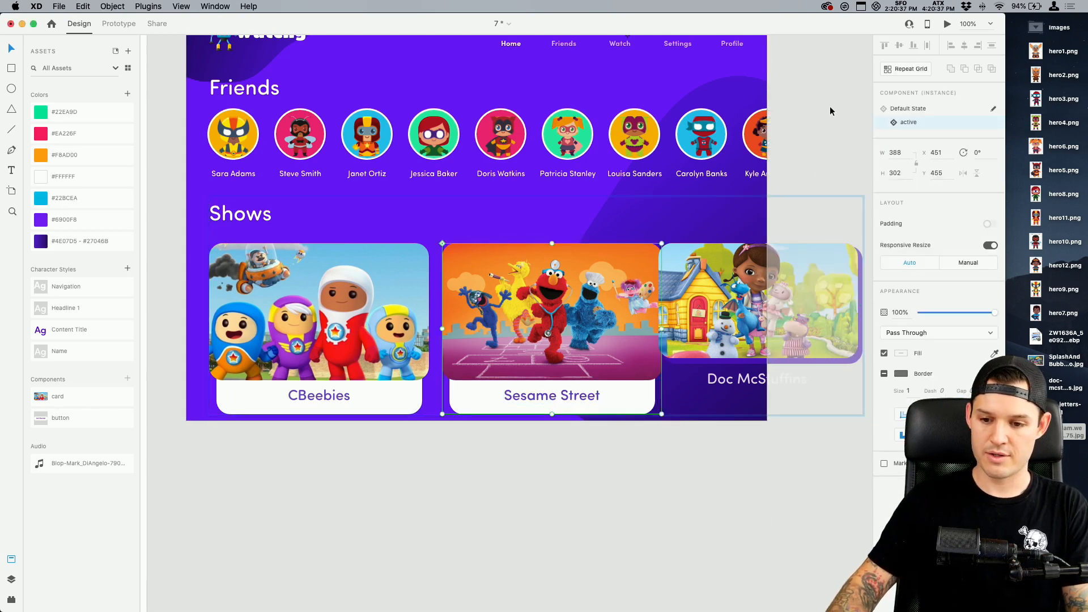
click(908, 109)
click(720, 339)
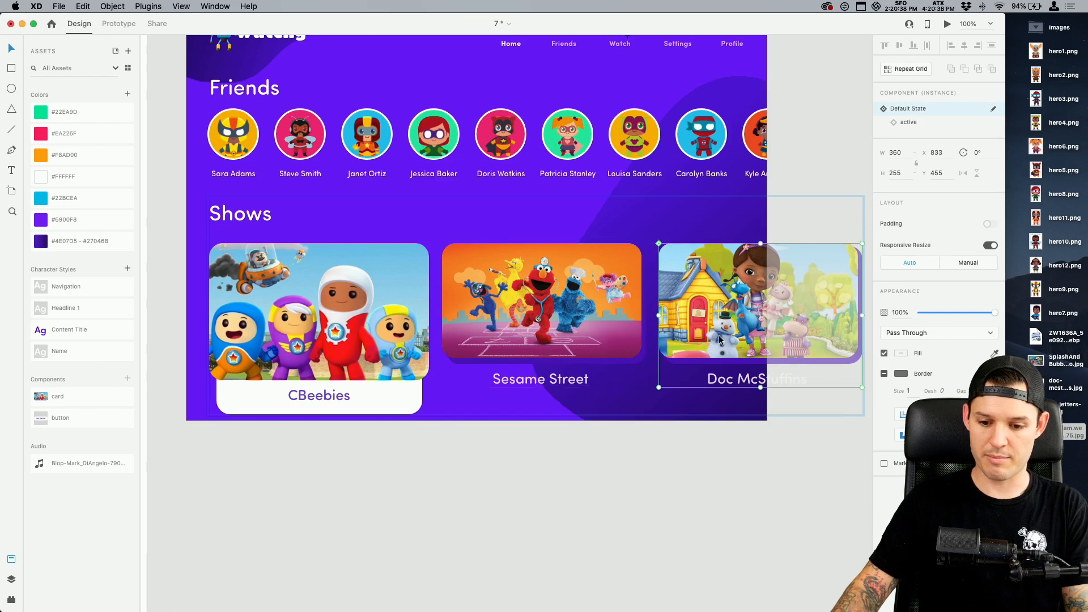
click(909, 123)
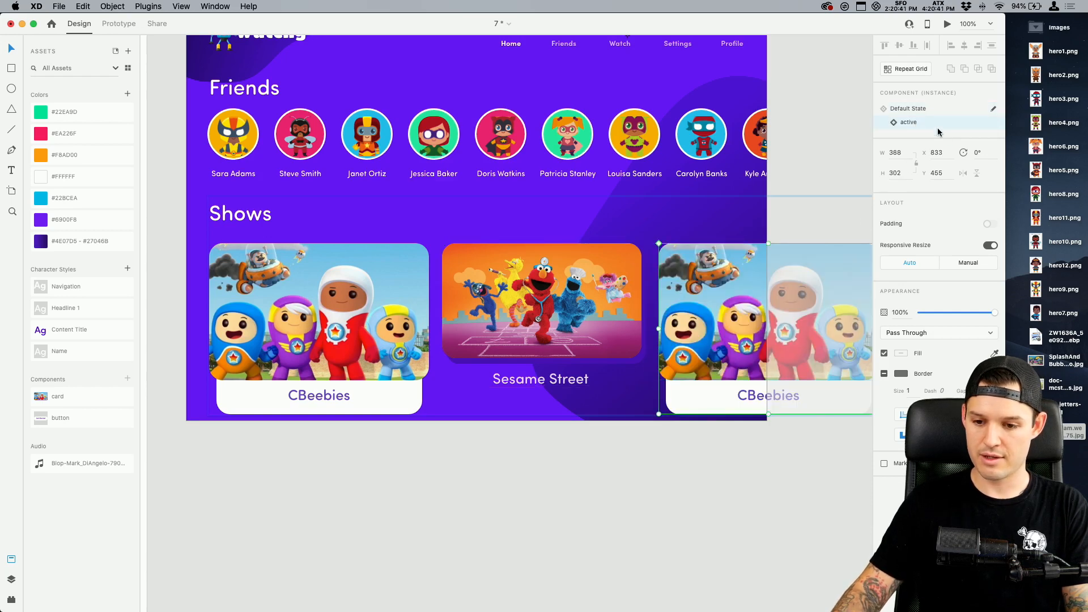
click(916, 109)
double_click(720, 381)
double_click(721, 380)
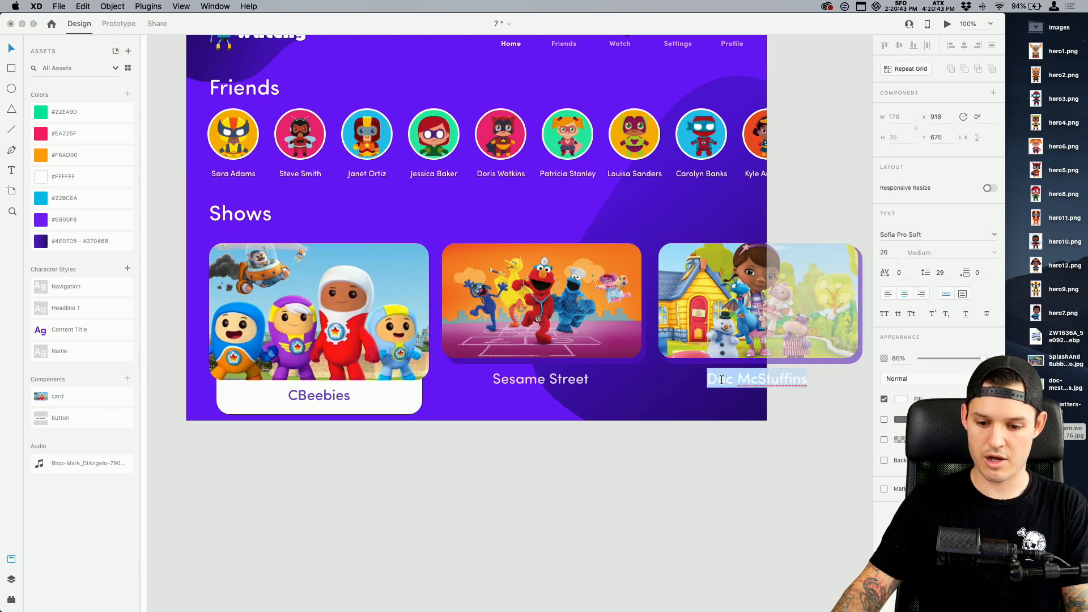
key(Escape)
click(734, 343)
click(747, 548)
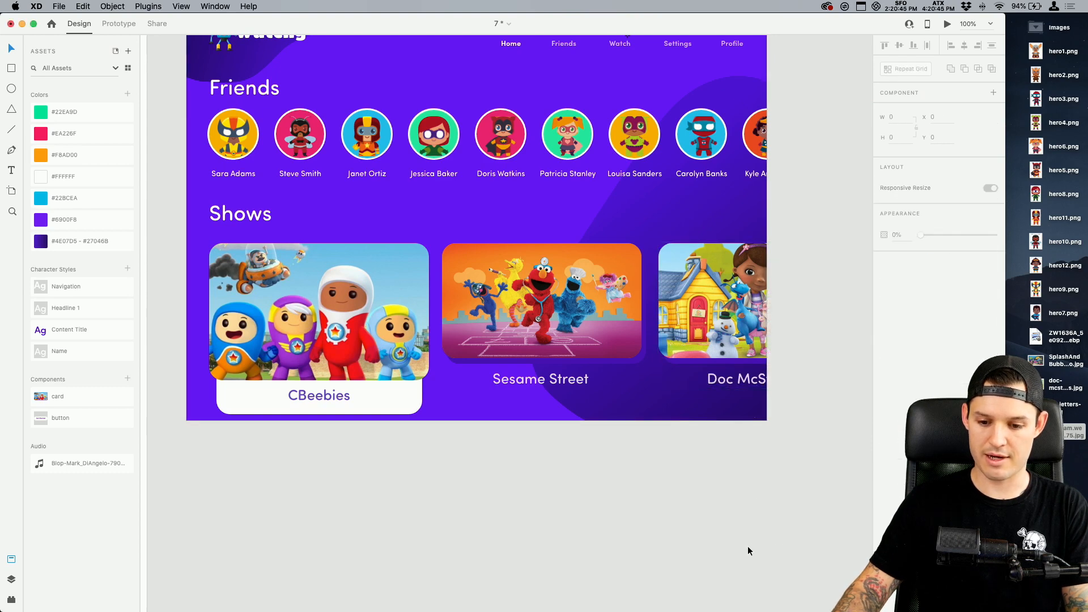
Switch the third card to its active state and replace its image with the Doc McStuffins picture
click(728, 325)
click(728, 324)
click(910, 123)
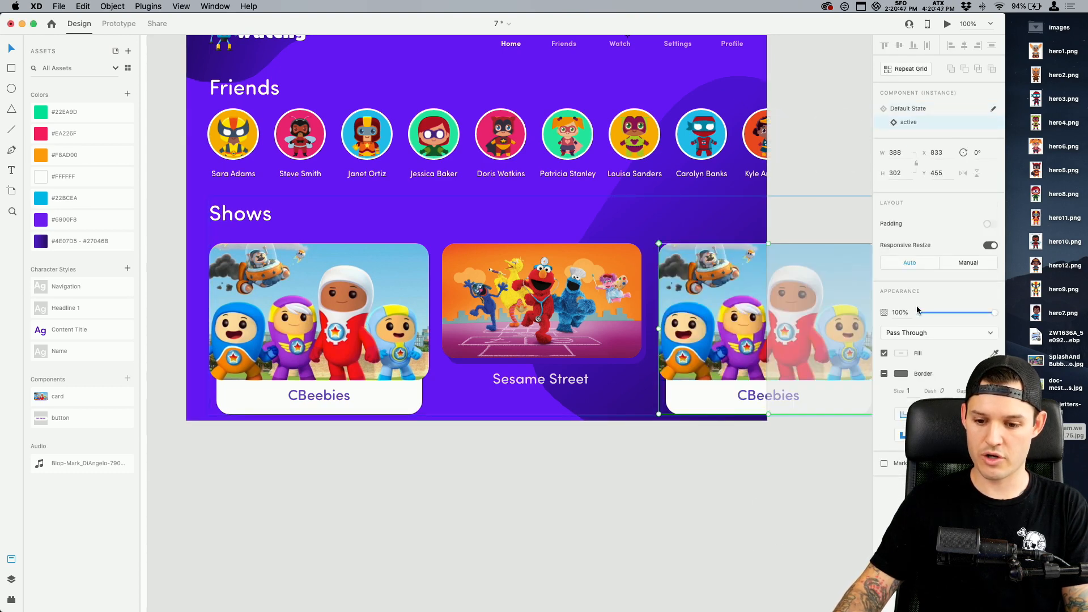
drag(1037, 386, 748, 363)
Set the third card's active-state title to "Doc McStuffins" and return the card to its default state
double_click(762, 395)
text(Doc McStuffins)
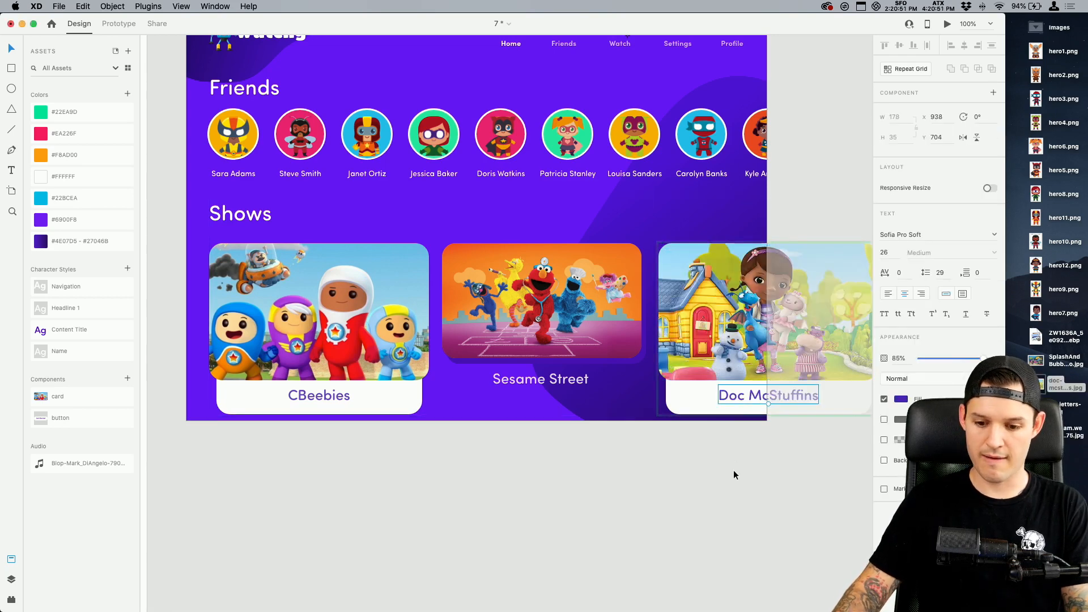
click(728, 336)
click(908, 108)
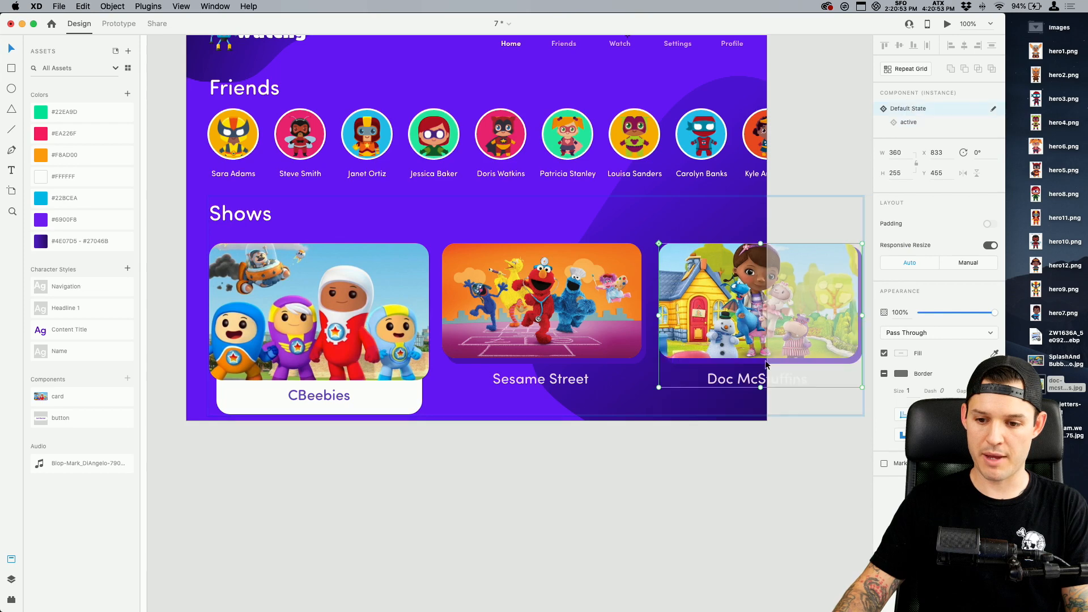
click(577, 477)
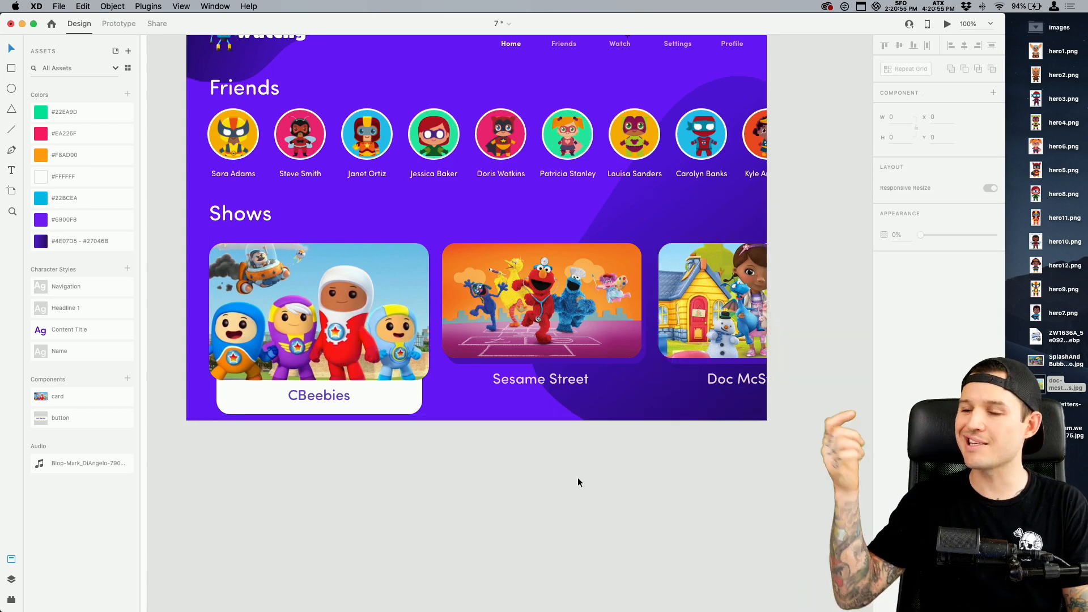
Duplicate the Android Tablet – 4 artboard beside the original
scroll(584, 476, right, 1)
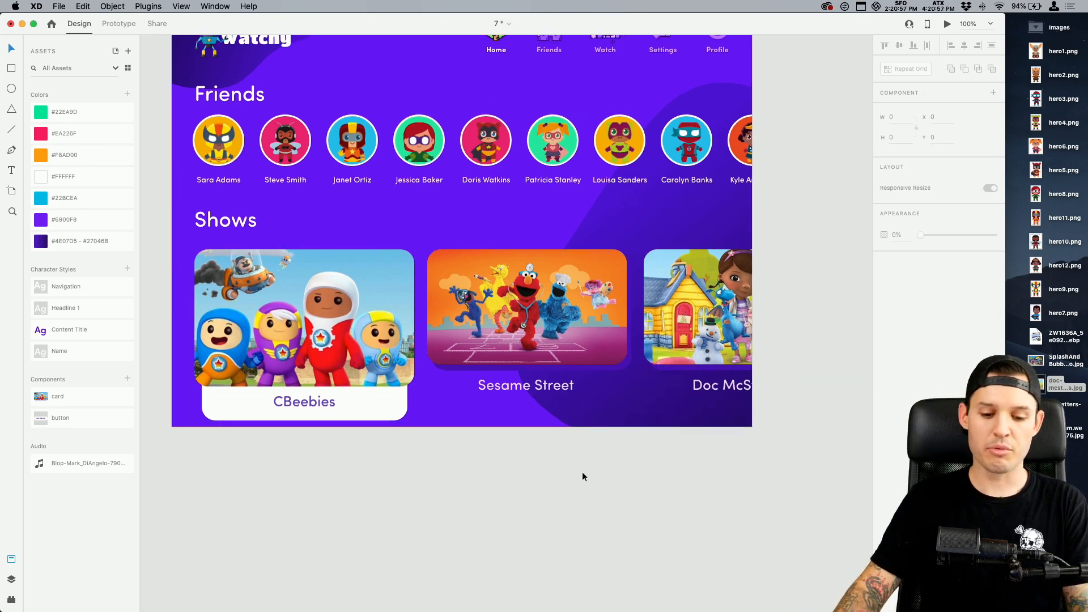
key(super+minus)
alt+drag(226, 118, 669, 146)
drag(675, 144, 678, 144)
drag(532, 532, 511, 531)
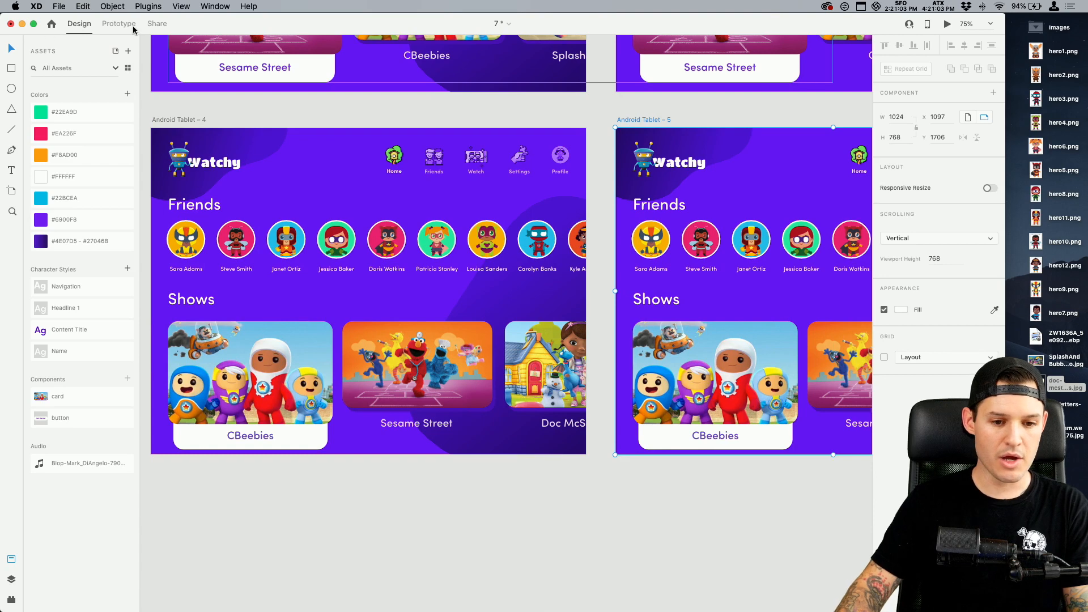
Prototype a Drag interaction with Auto-Animate from the Sesame Street card on Android Tablet – 4 to the Android Tablet – 5 artboard
click(113, 24)
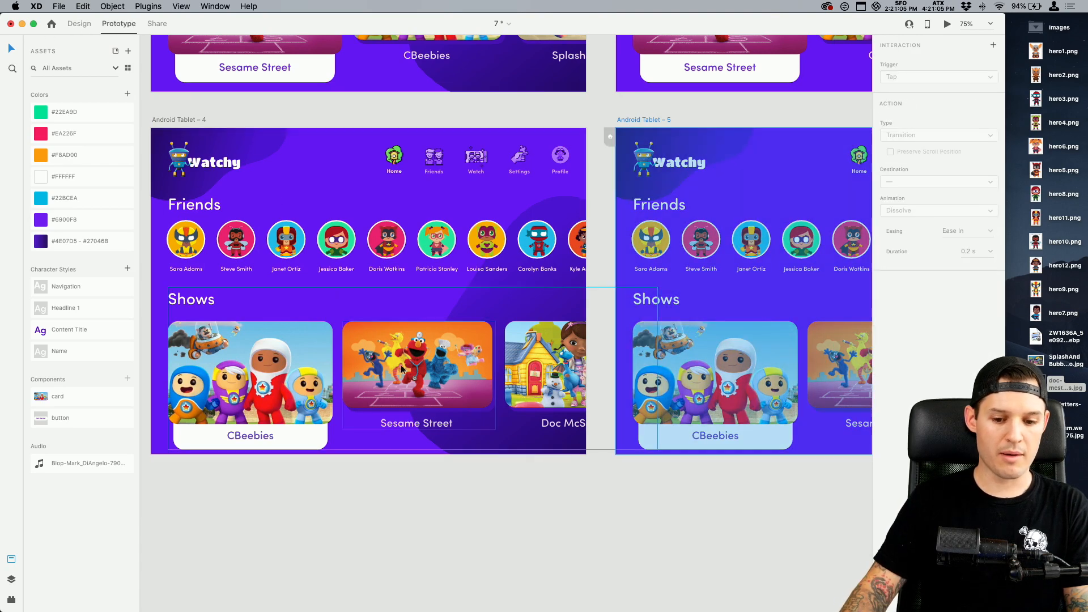
click(450, 375)
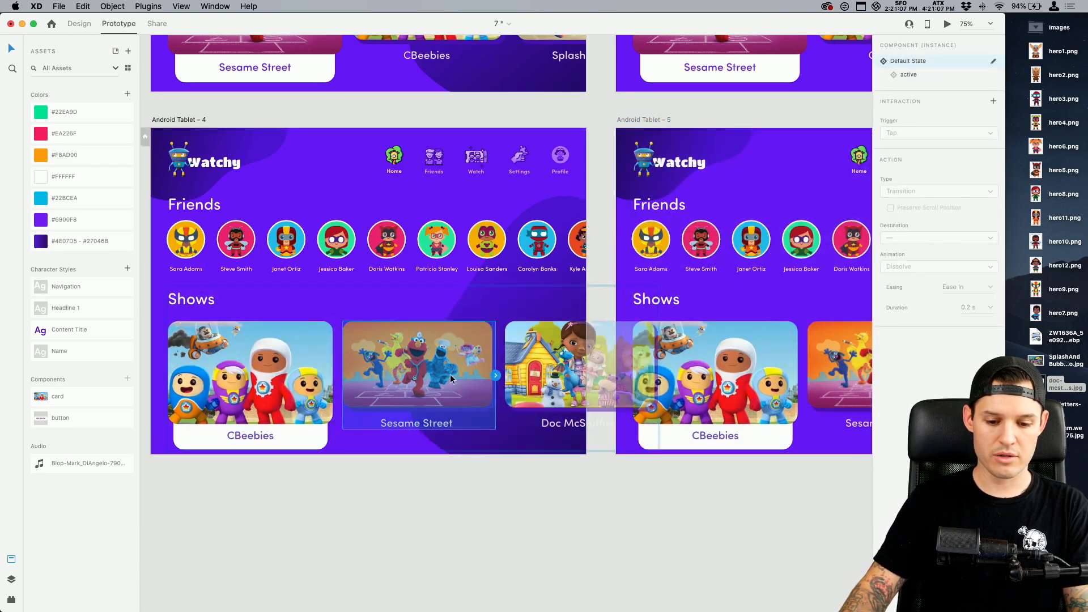
drag(495, 376, 721, 276)
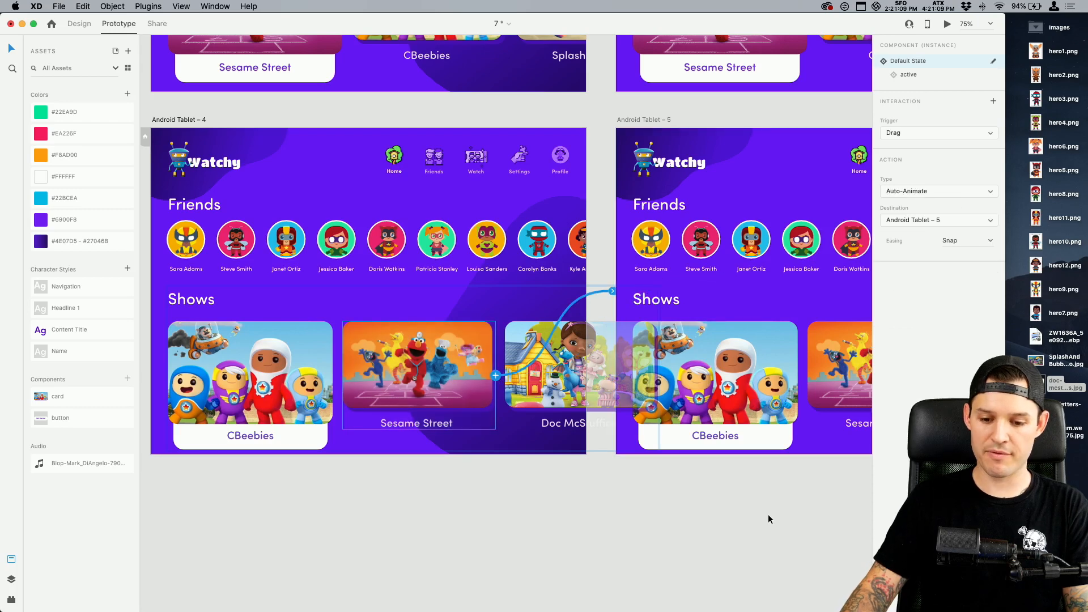
Return to design mode and switch the CBeebies card on Android Tablet – 5 to its default state
drag(750, 516, 528, 515)
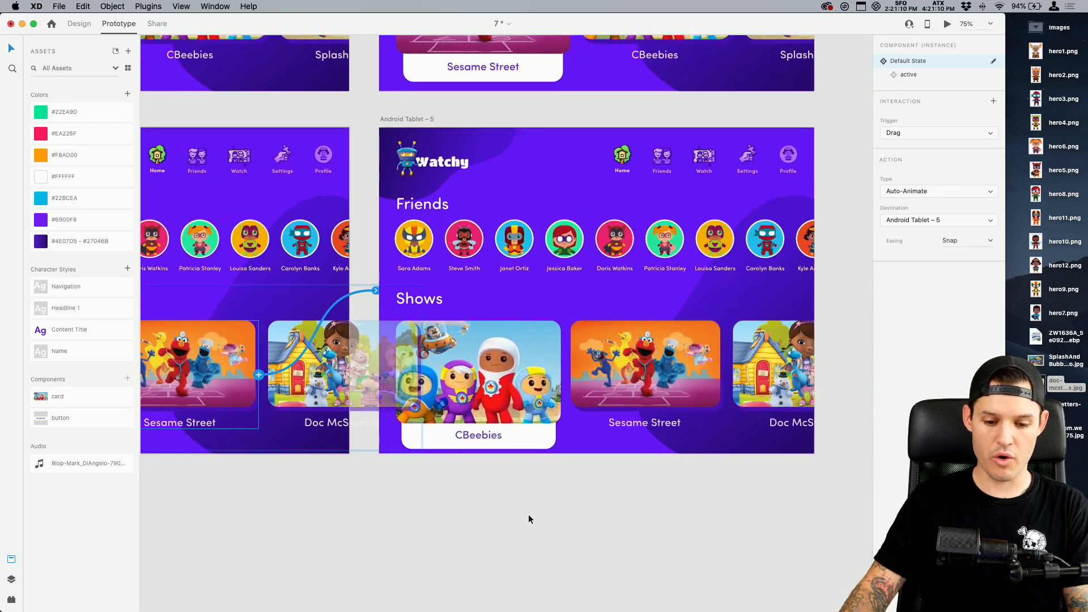
click(513, 410)
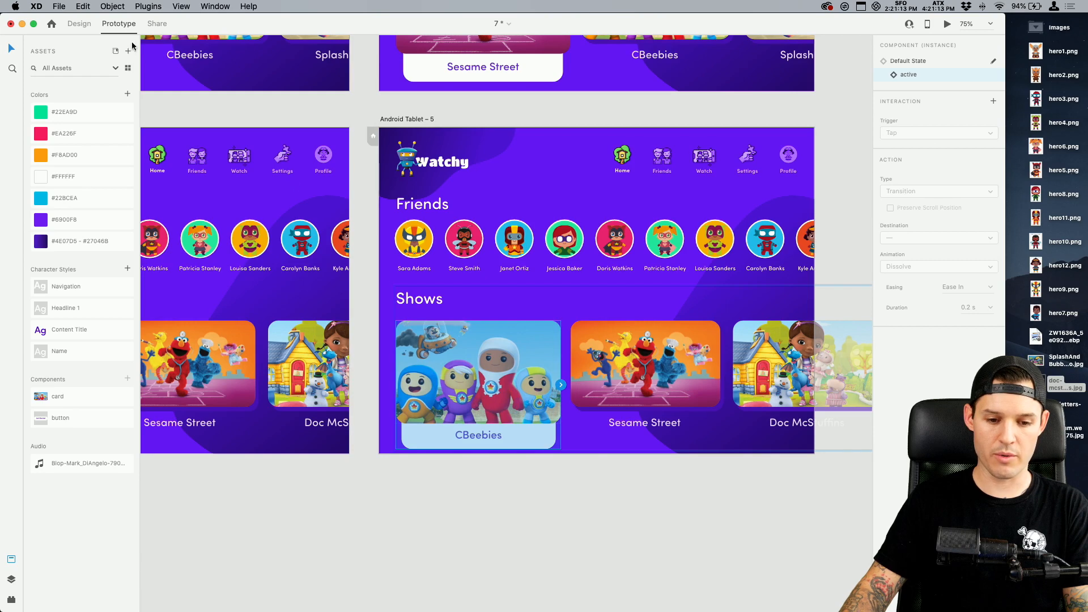
click(79, 24)
click(909, 108)
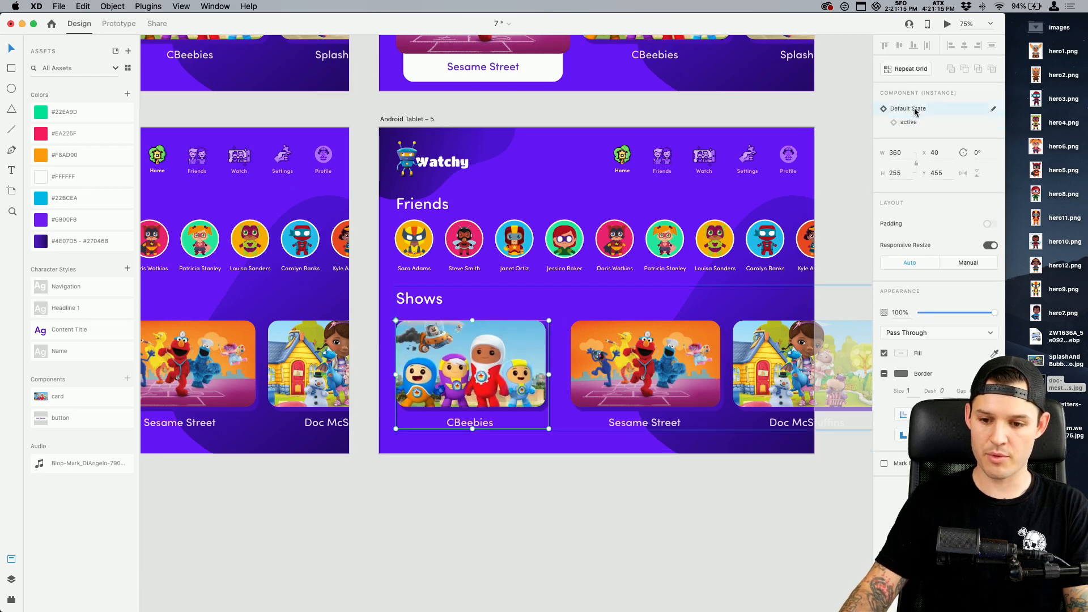
Switch the Sesame Street card on Android Tablet – 5 to its active state and nudge it slightly toward the Doc McStuffins card
click(640, 402)
click(919, 125)
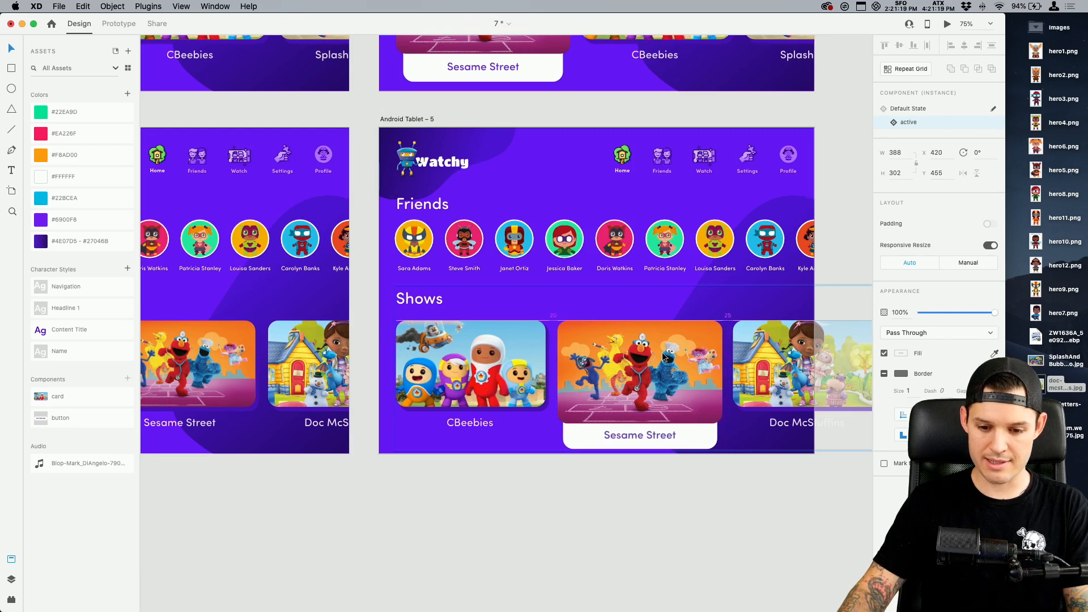
drag(664, 357, 665, 358)
Distribute the three show cards on Android Tablet – 5 with equal horizontal spacing
click(785, 373)
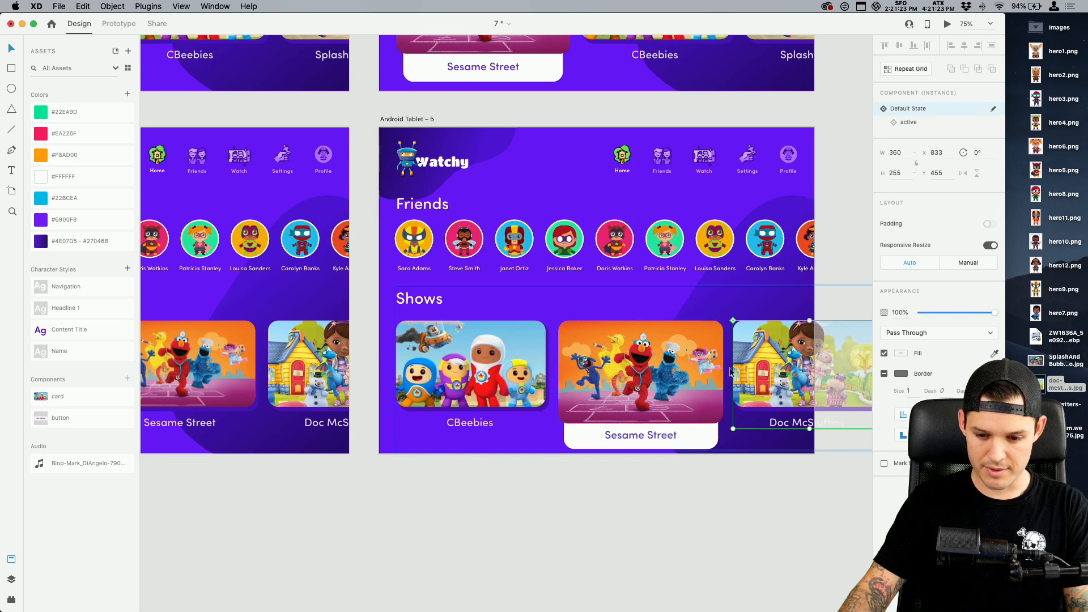
shift+click(669, 369)
shift+click(489, 357)
click(926, 47)
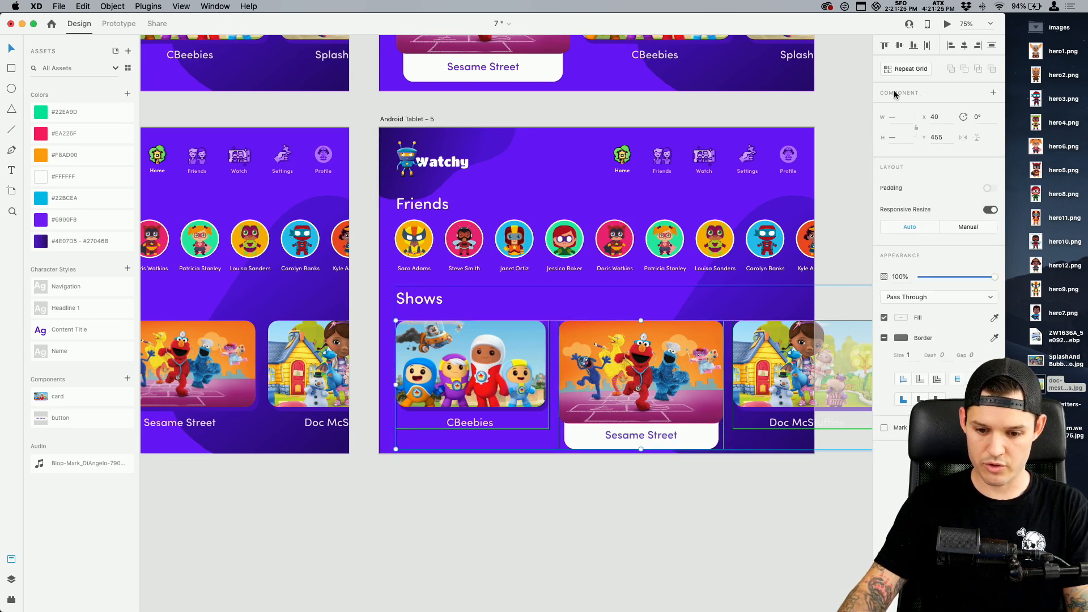
scroll(705, 539, right, 1)
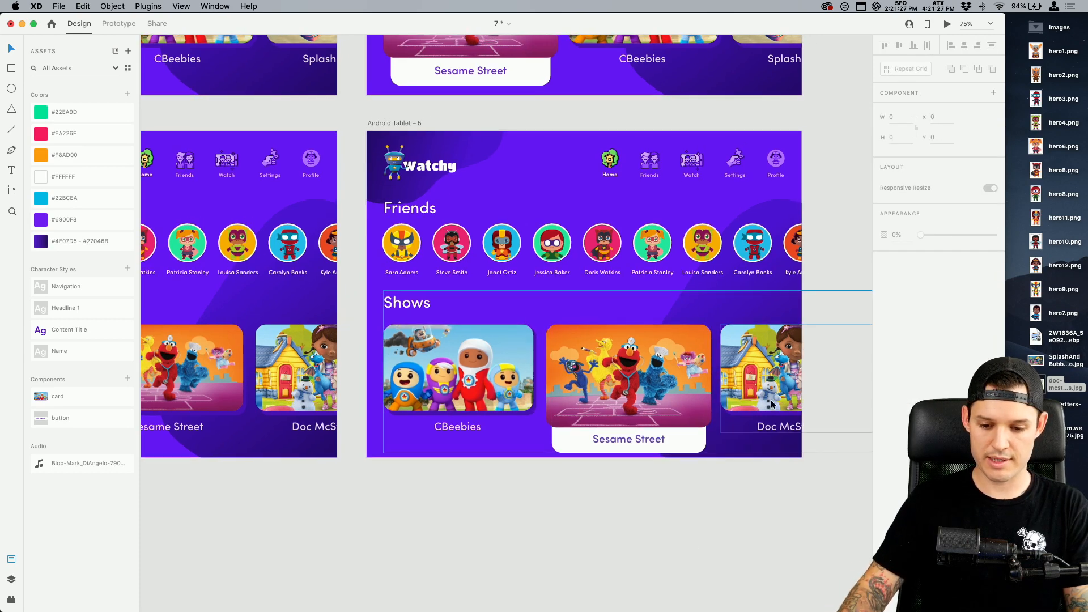
Shift all three show cards on Android Tablet – 5 left, placing the CBeebies card at about X -44
click(775, 391)
click(729, 385)
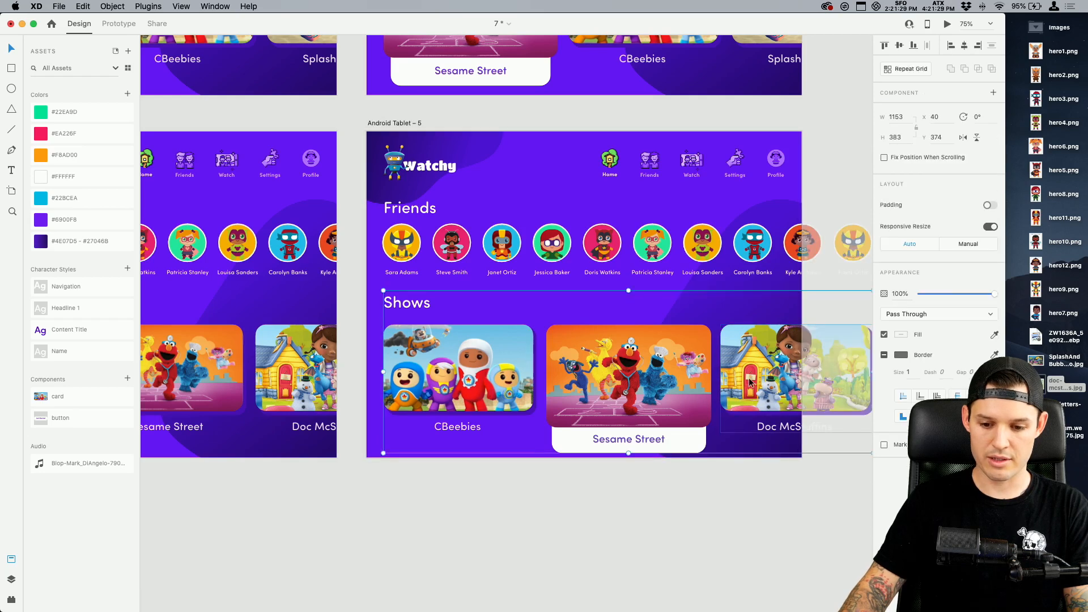
double_click(749, 383)
shift+click(630, 369)
shift+click(438, 371)
drag(437, 371, 404, 371)
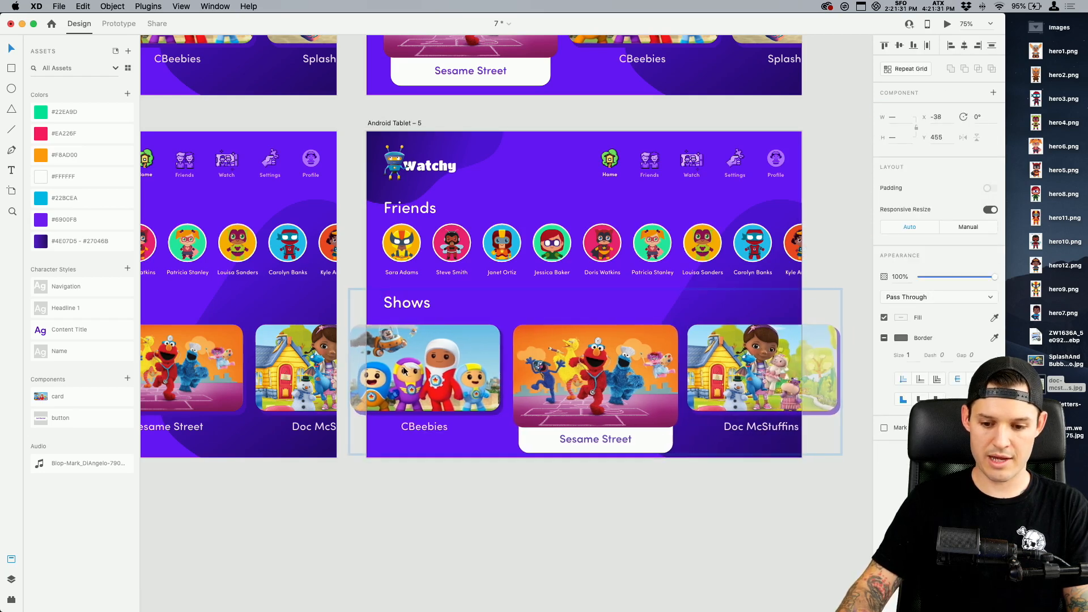
click(539, 539)
Prototype a Drag interaction with Auto-Animate from the CBeebies card on Android Tablet – 5 back to Android Tablet – 4
scroll(578, 390, left, 5)
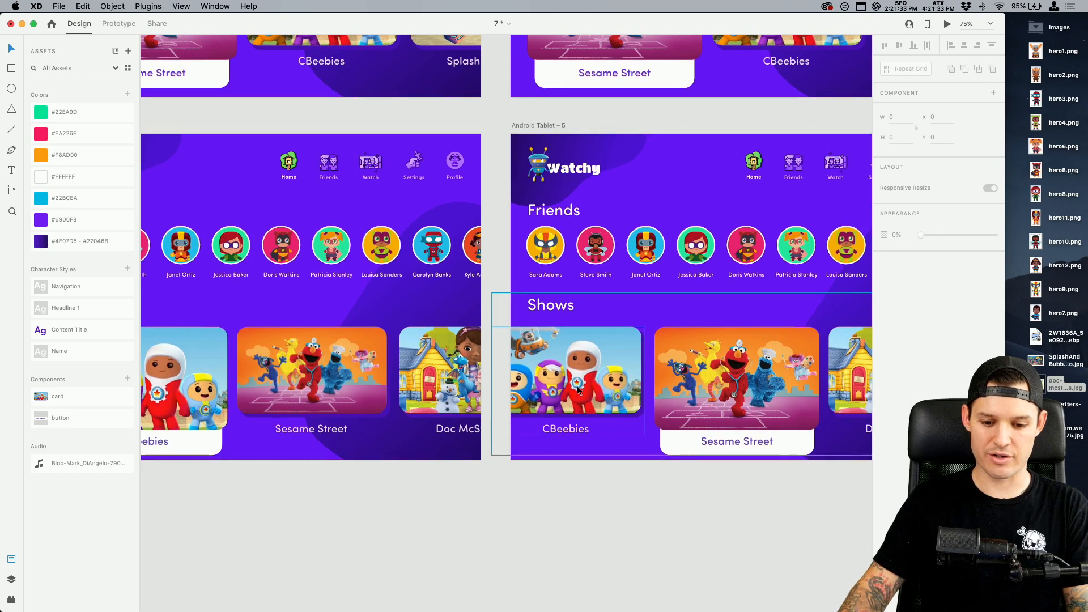
click(578, 389)
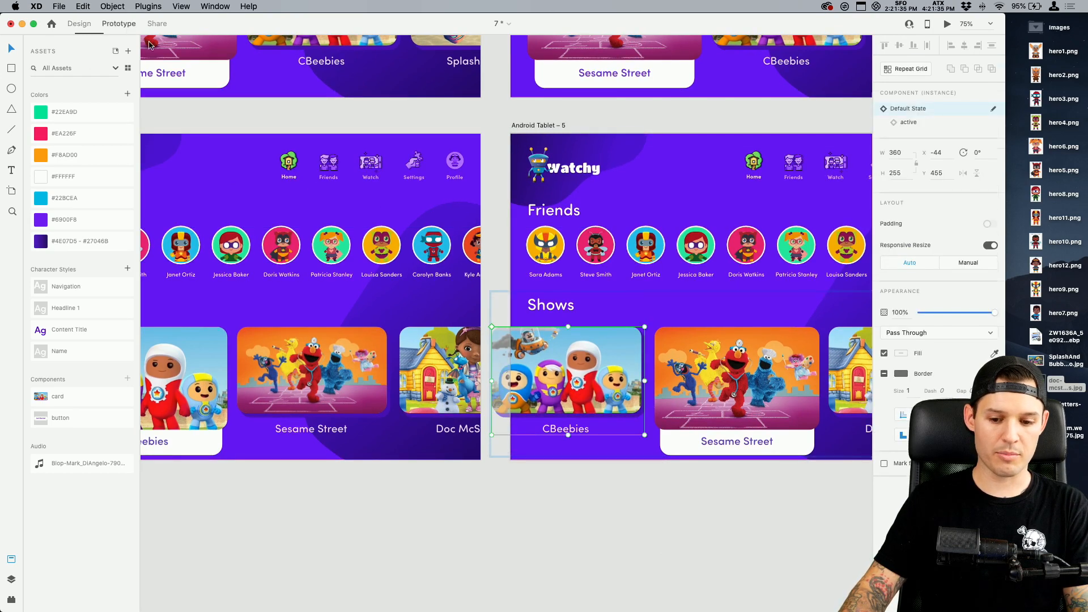
drag(644, 382, 318, 329)
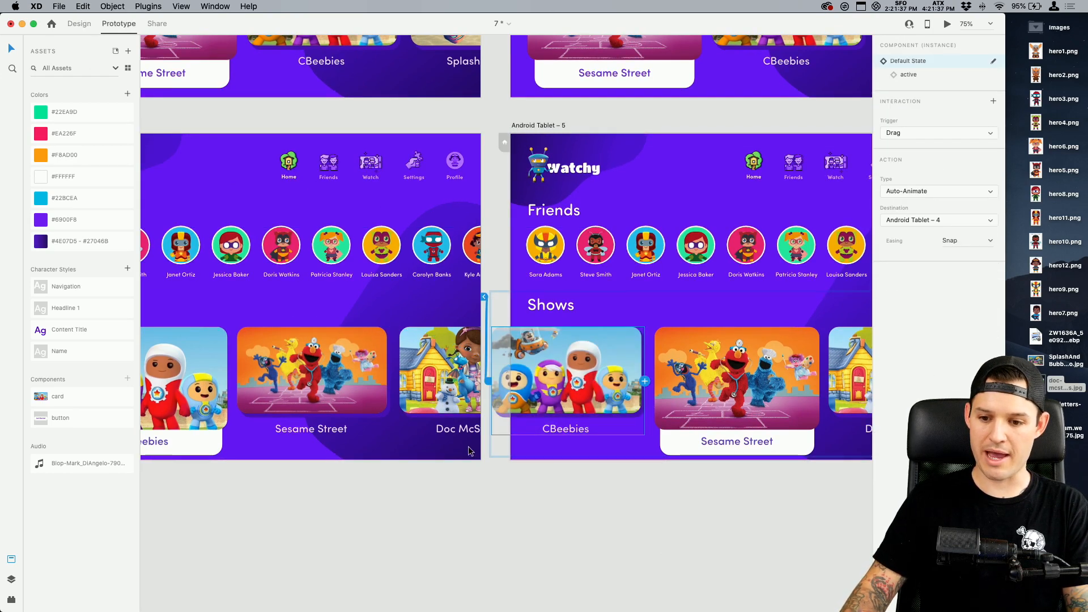
Change the interaction trigger of the Sesame Street card on Android Tablet – 4 to Tap
click(909, 75)
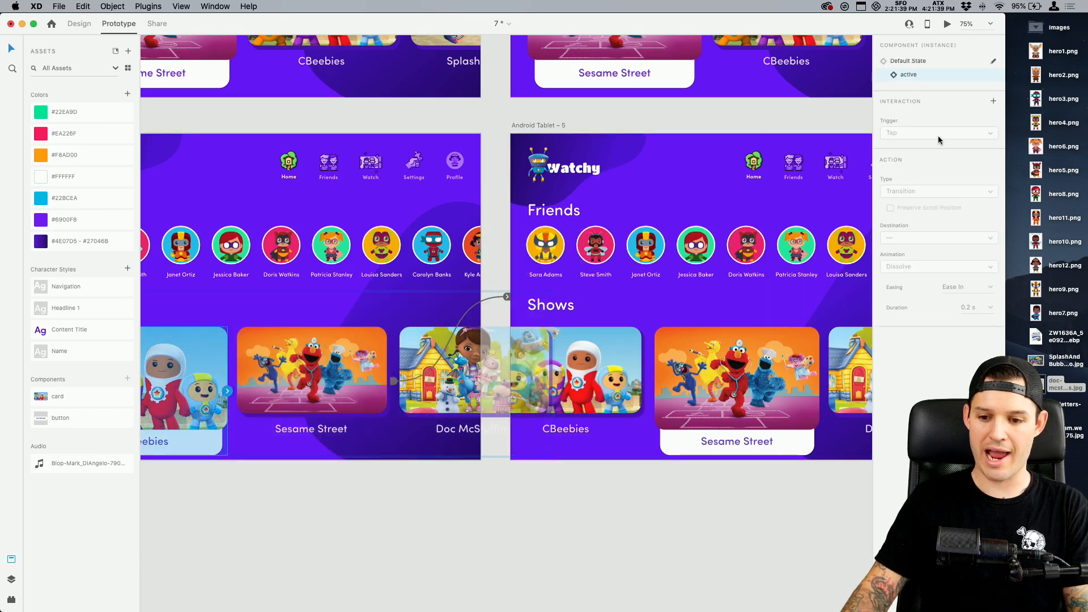
scroll(425, 530, left, 4)
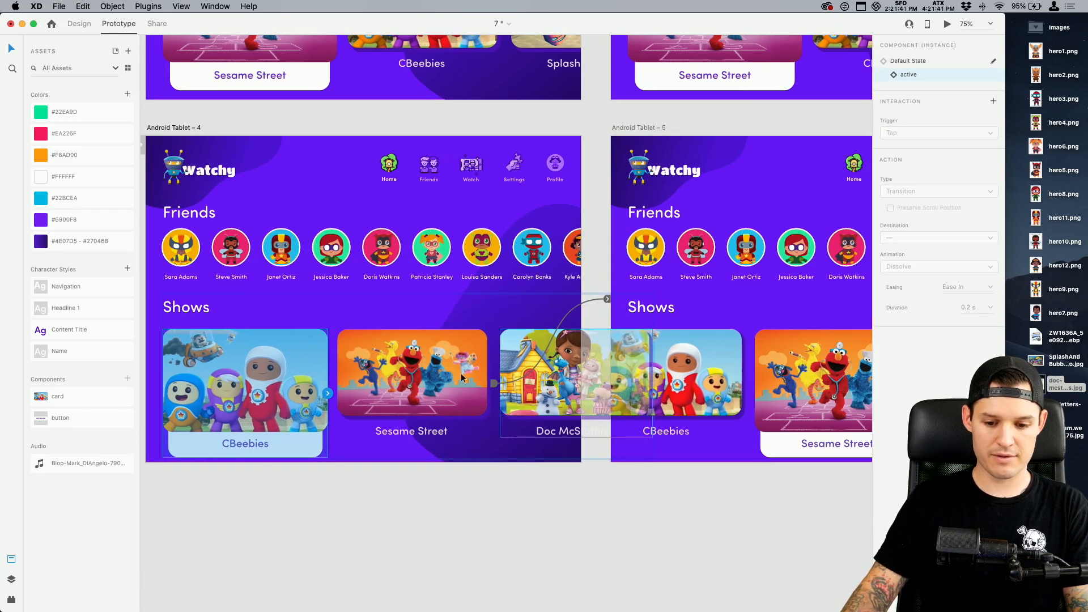
click(462, 378)
click(905, 135)
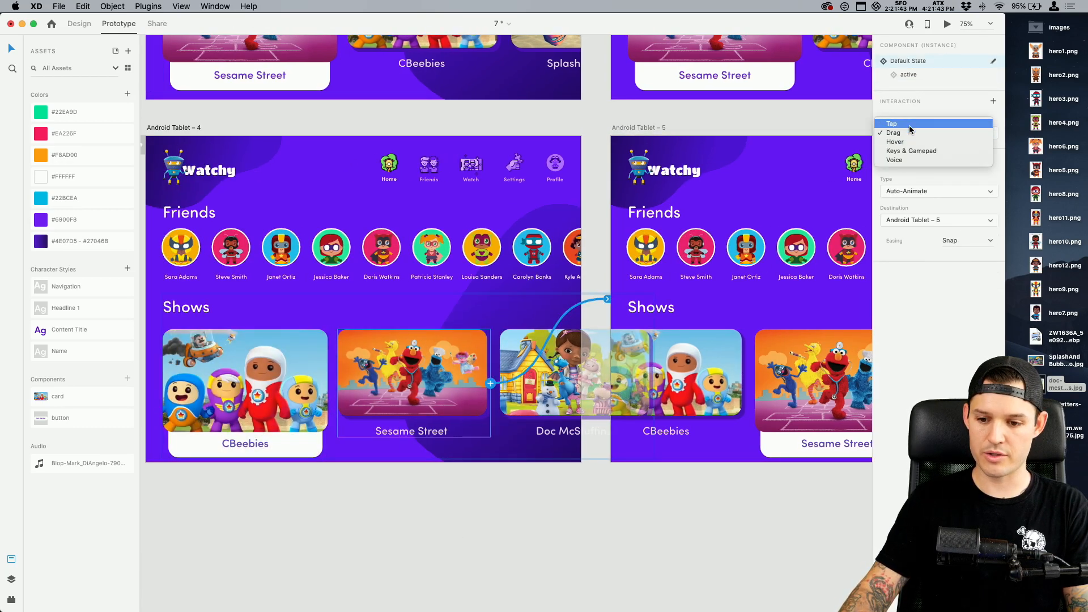
click(910, 130)
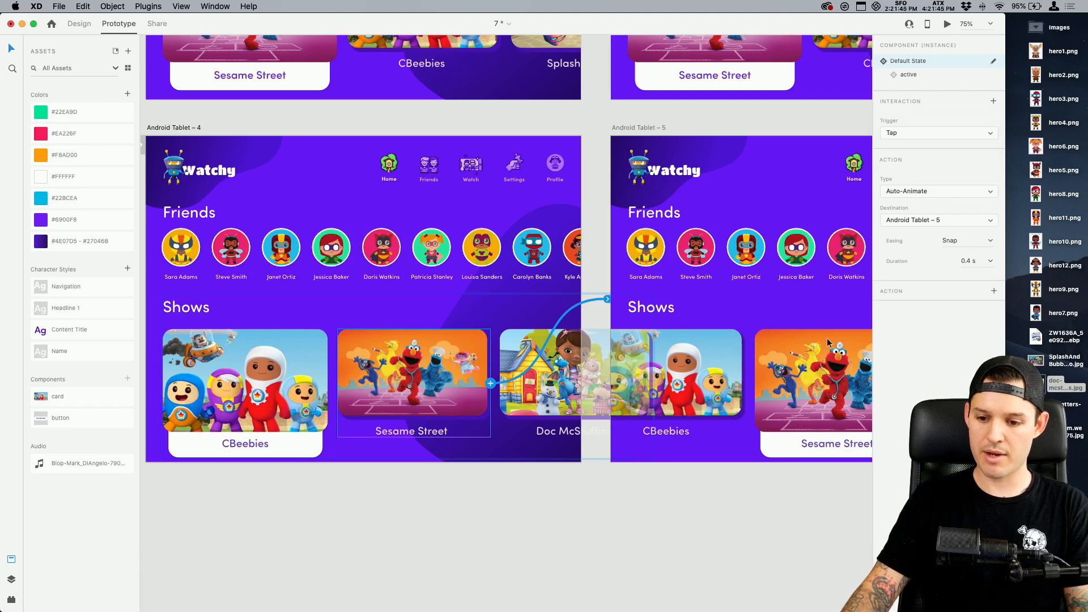
Change the interaction trigger of the CBeebies card on Android Tablet – 5 to Tap
click(739, 352)
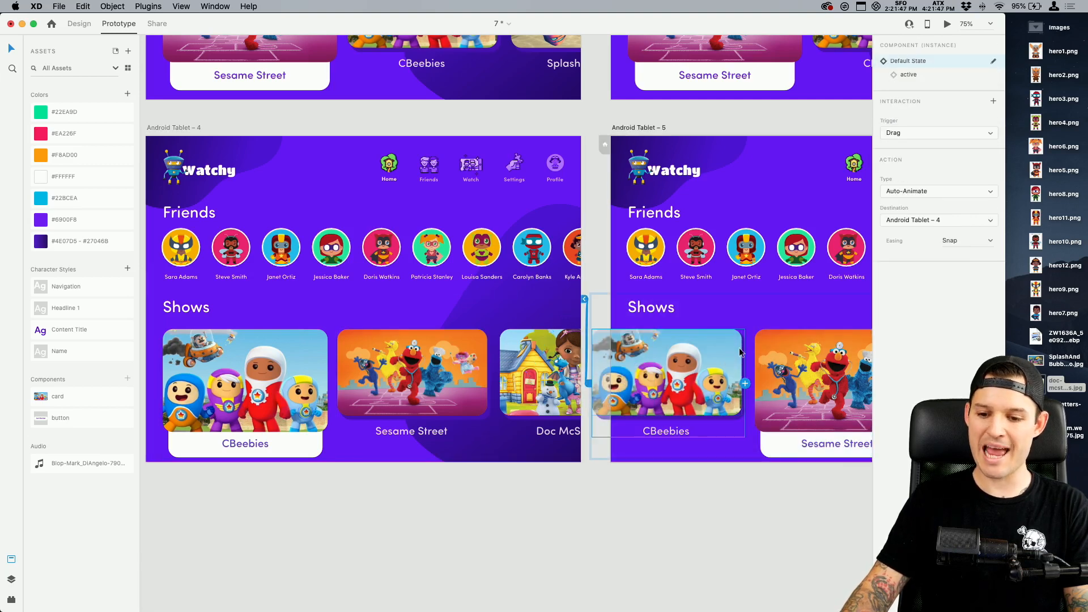
scroll(668, 419, right, 2)
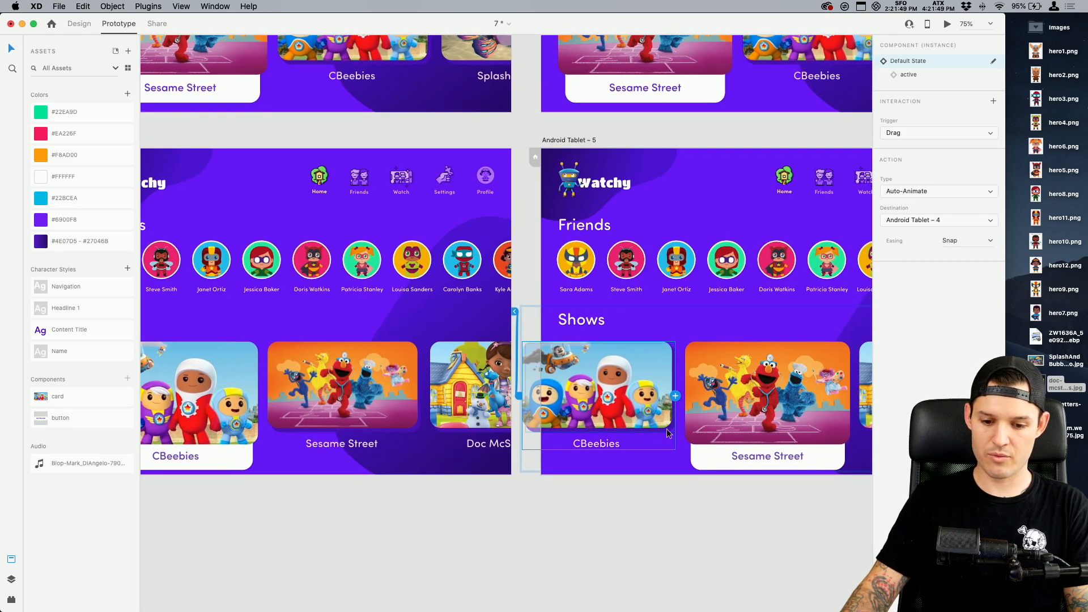
click(907, 132)
click(907, 123)
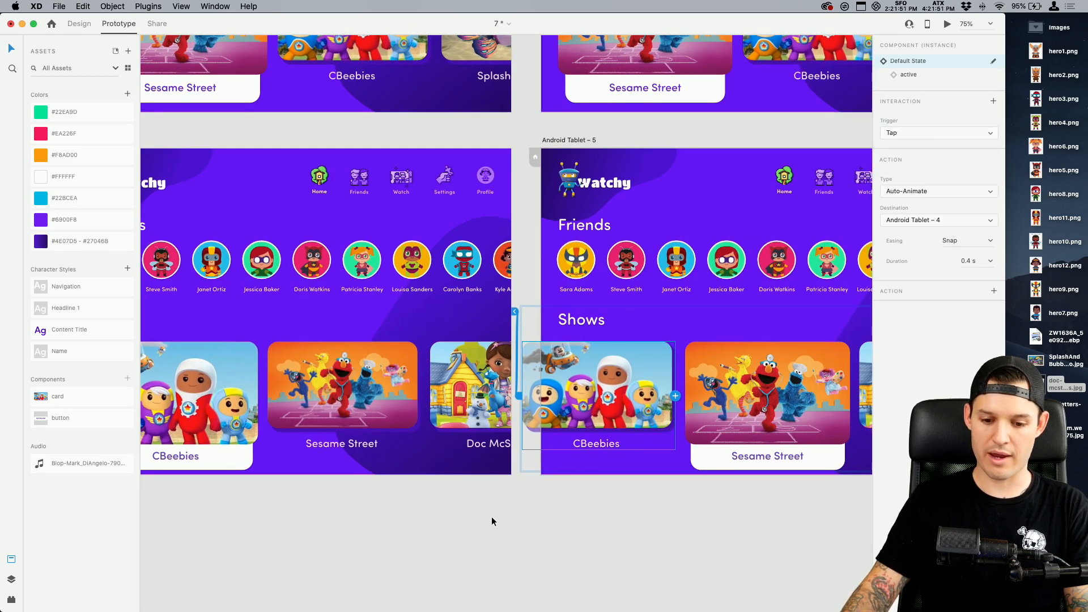
Add an Audio Playback action with the Blop sound file to the Sesame Street card's tap on Android Tablet – 4
click(337, 395)
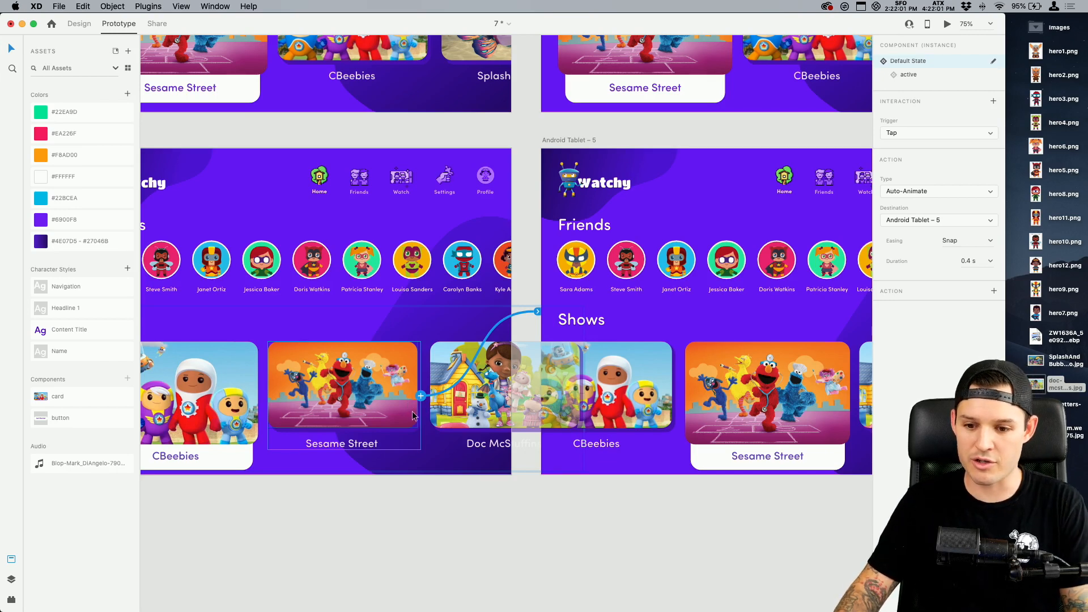
click(993, 292)
click(924, 354)
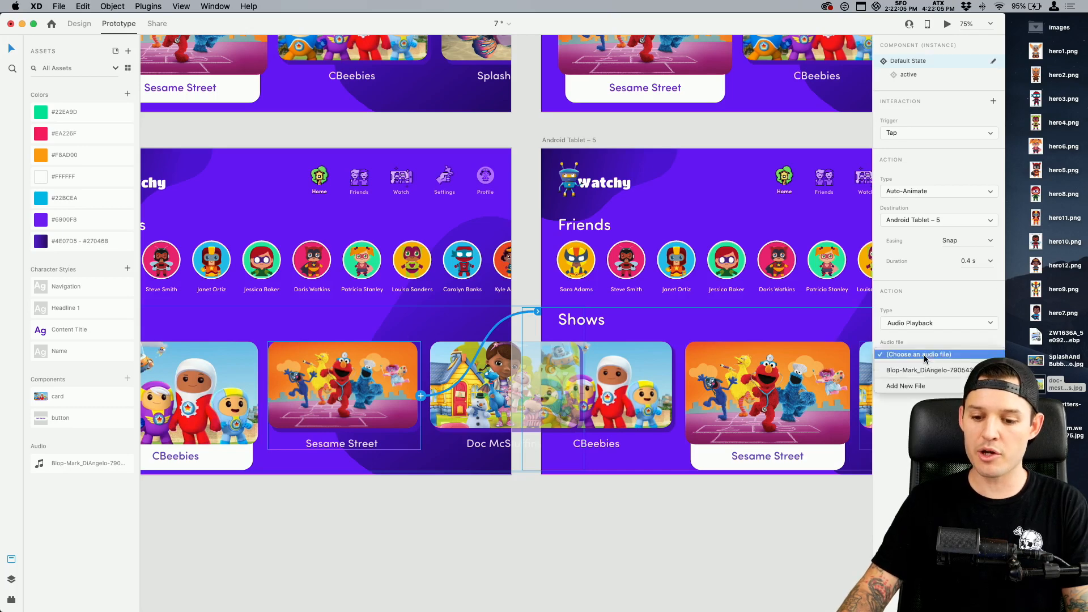
click(926, 370)
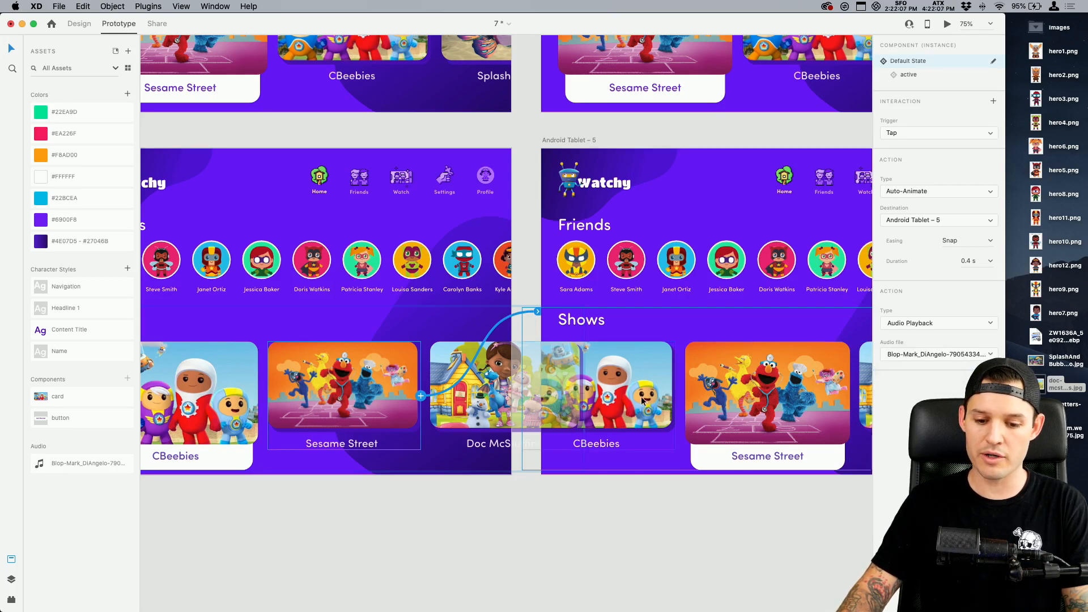
Add an Audio Playback action with the Blop sound file to the CBeebies card's tap on Android Tablet – 5
click(643, 400)
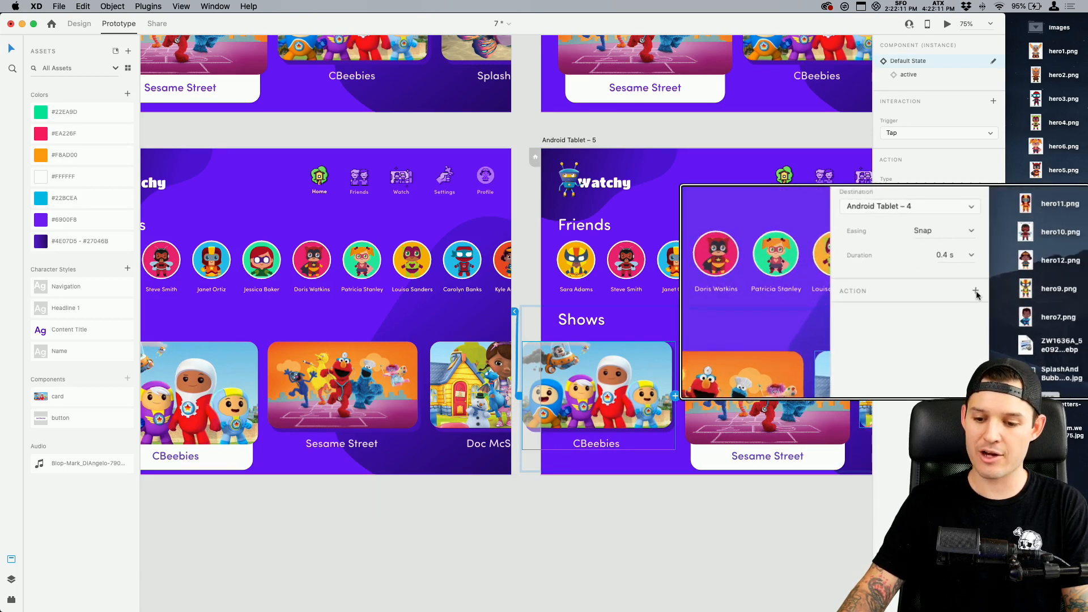
drag(1006, 295, 1087, 305)
click(1076, 291)
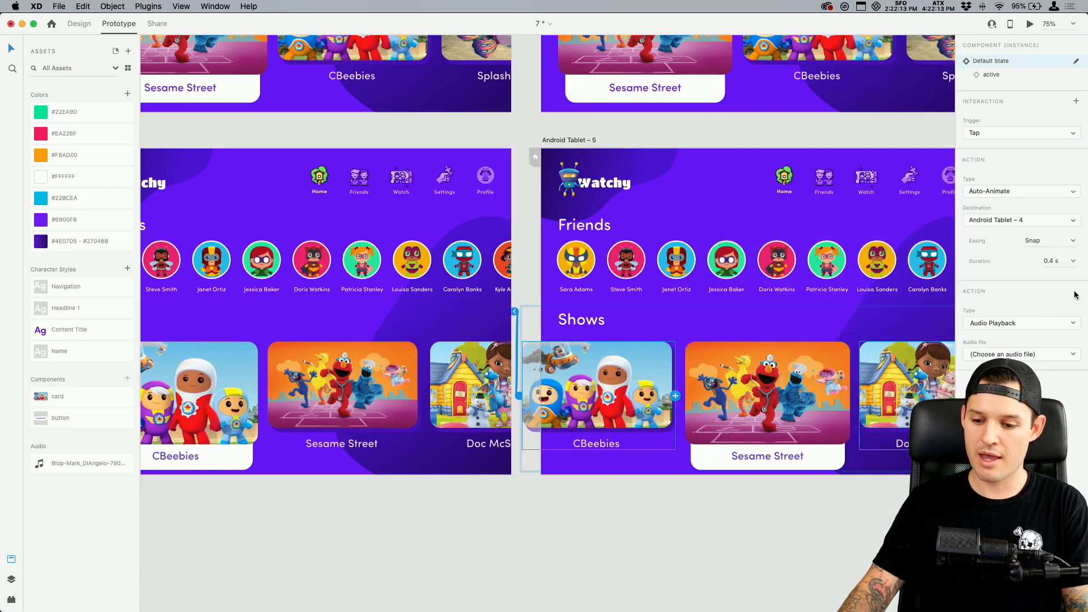
click(1002, 354)
click(1013, 354)
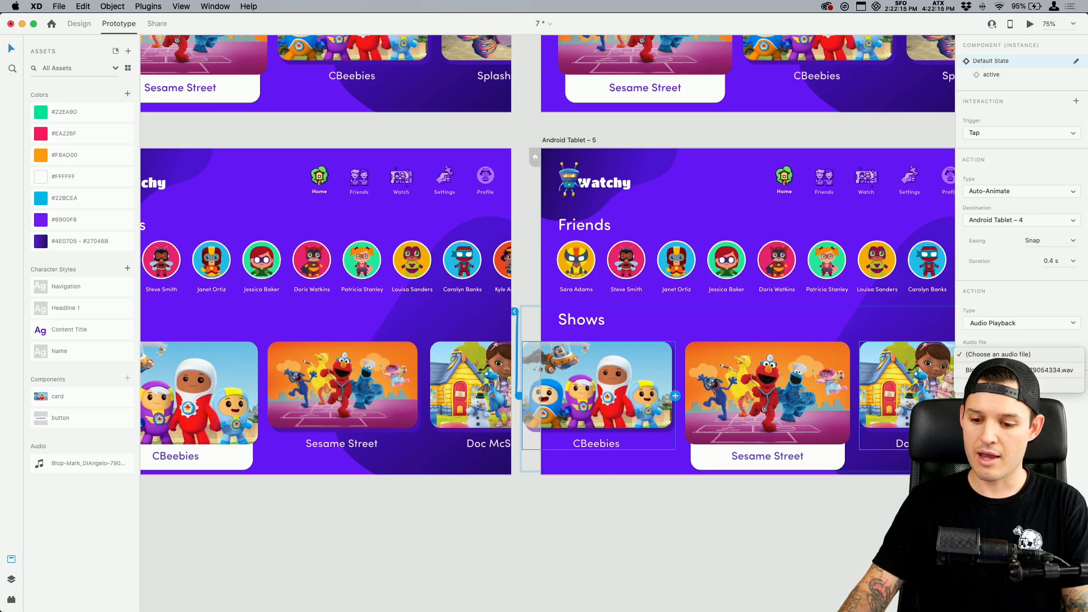
click(1013, 370)
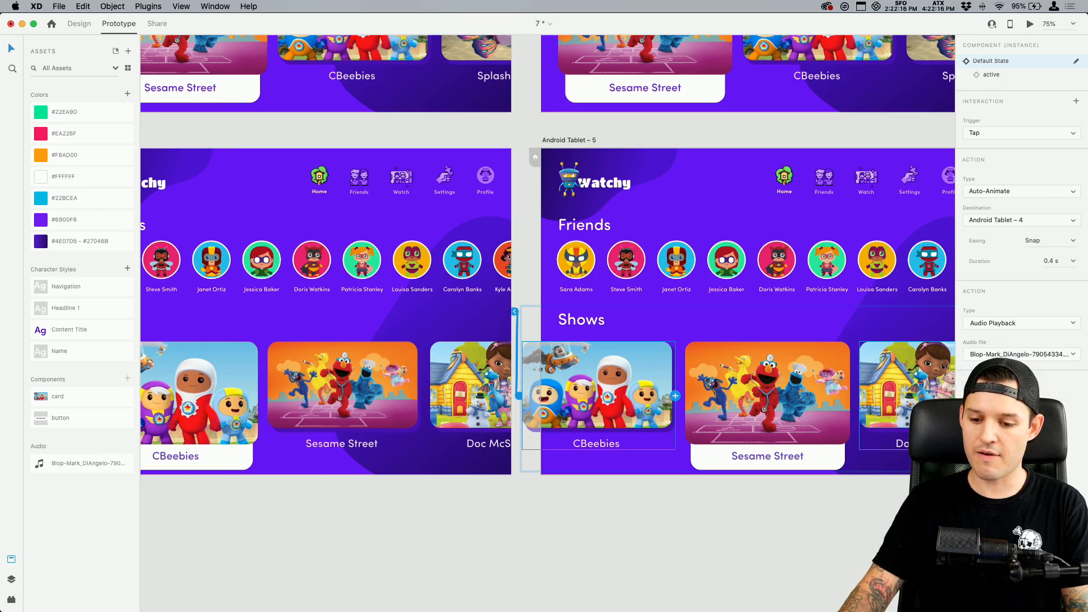
Preview the prototype from Android Tablet – 4, tapping back and forth between the Sesame Street and CBeebies cards, and close the preview
click(614, 497)
drag(507, 518, 683, 543)
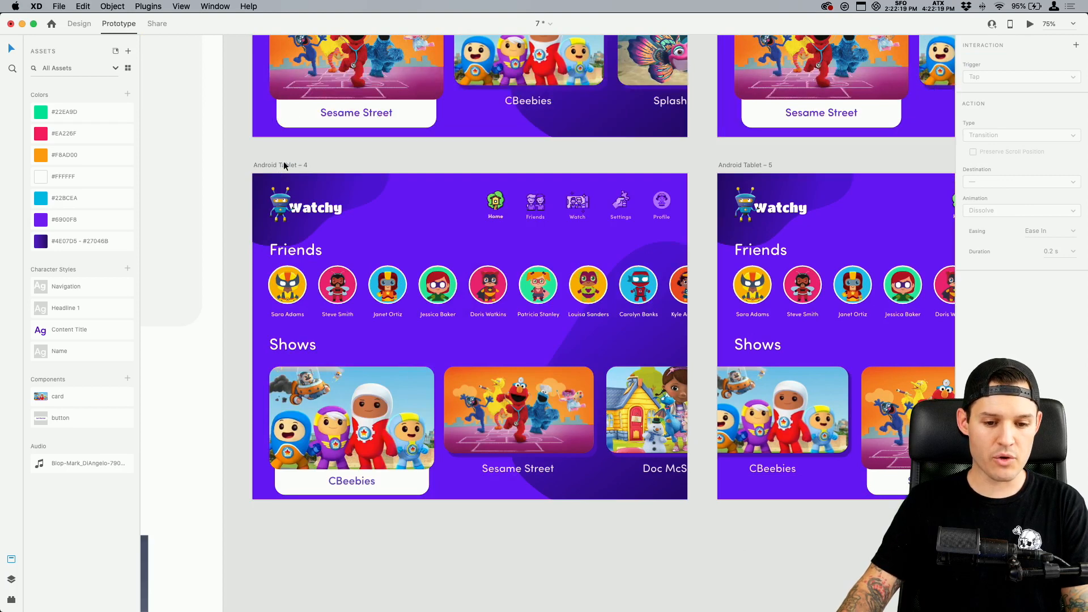
click(285, 165)
click(1030, 25)
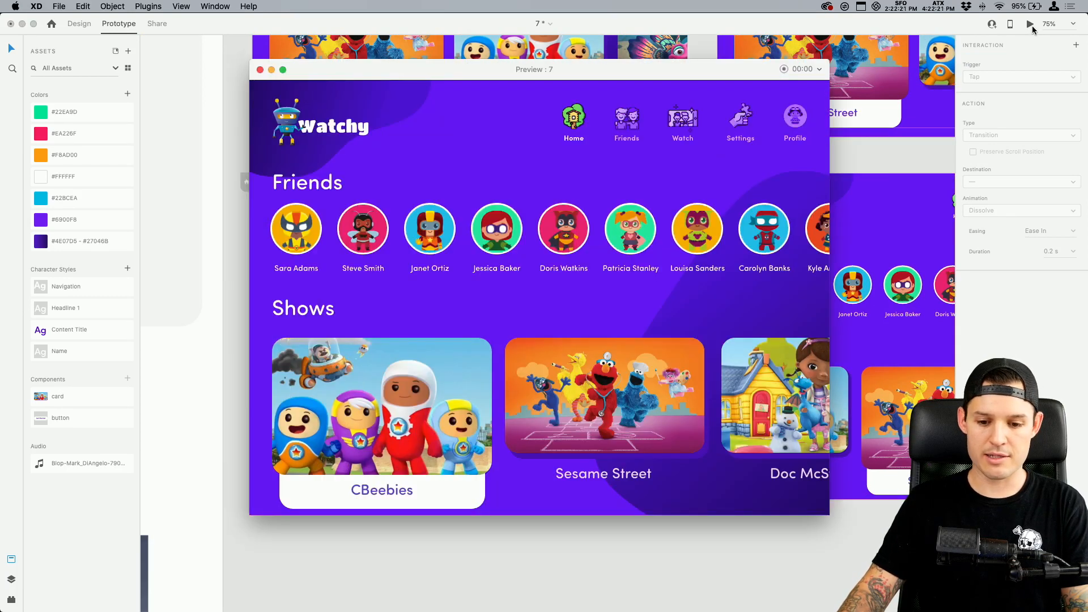
click(595, 408)
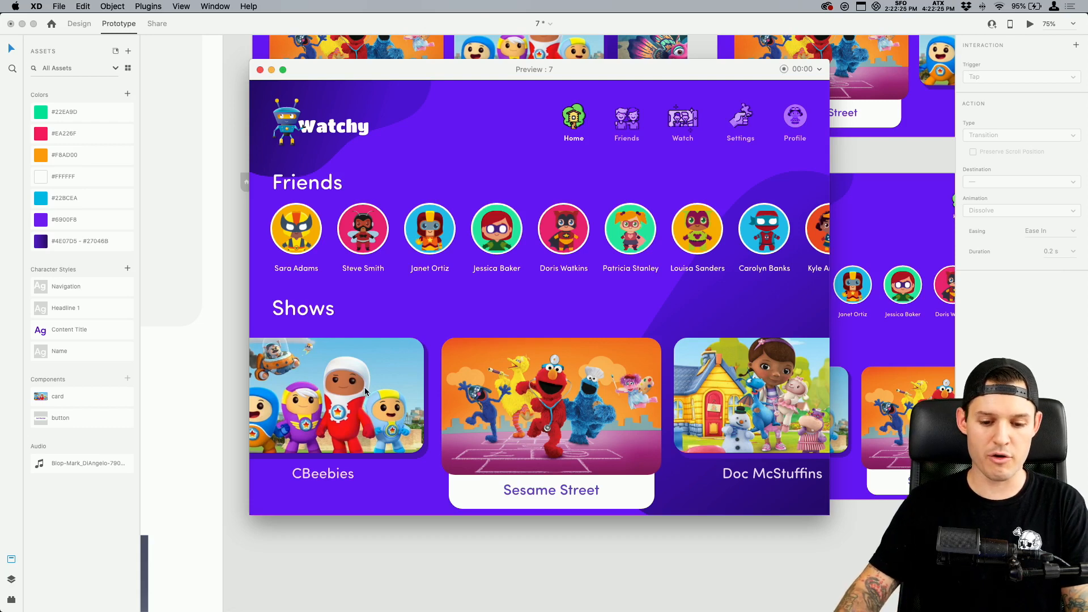
click(365, 391)
click(579, 400)
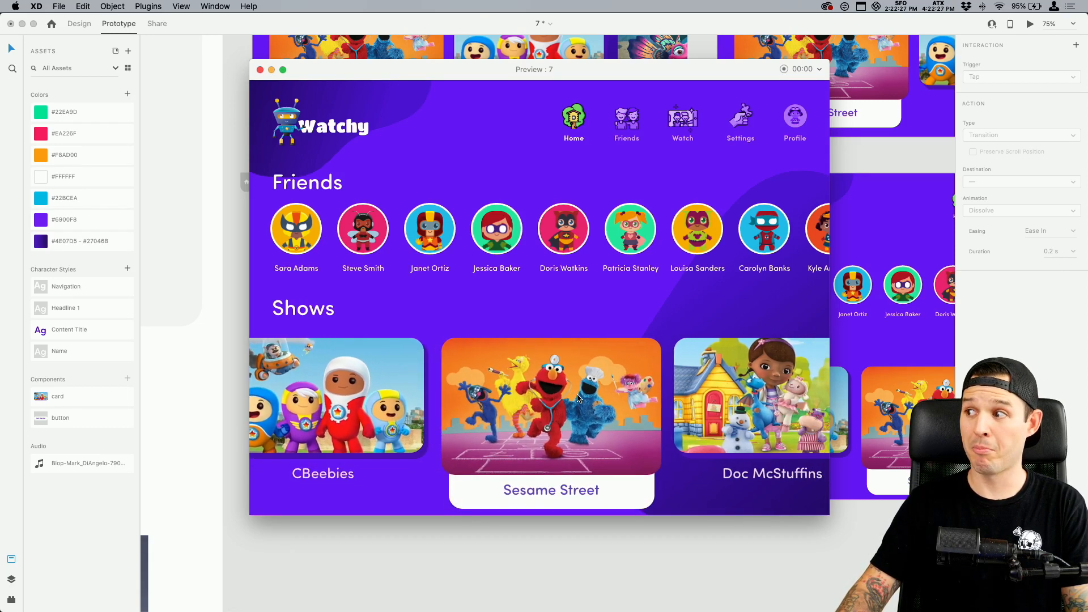
click(420, 394)
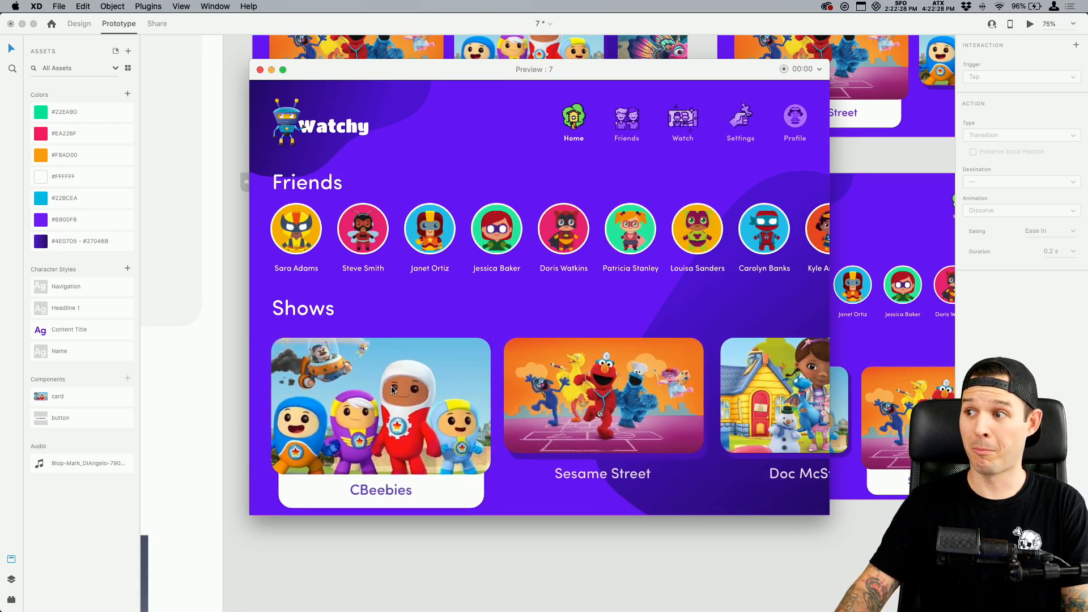
click(640, 404)
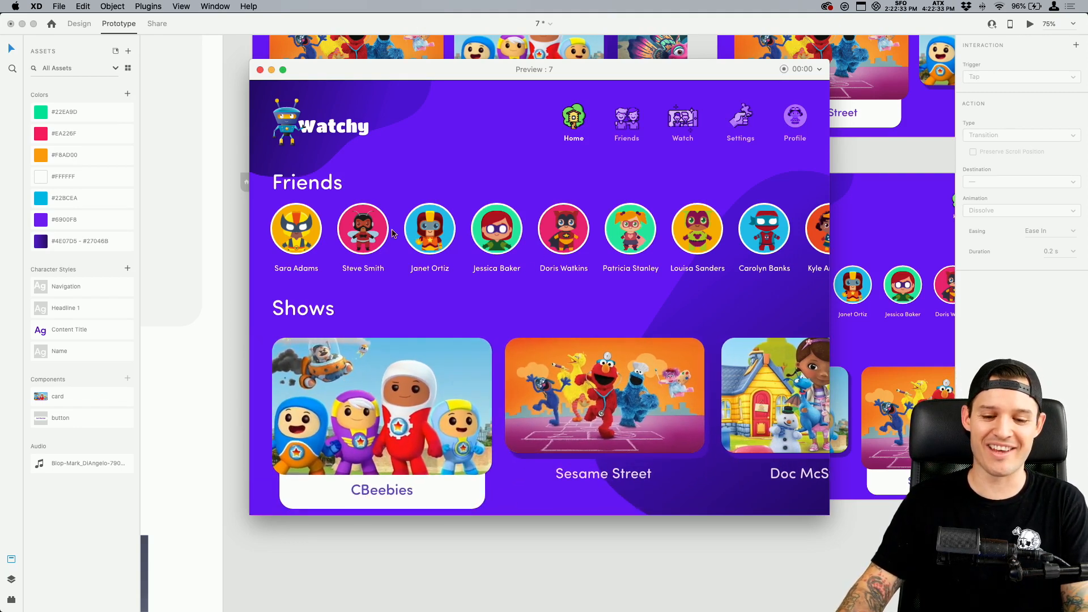
click(652, 442)
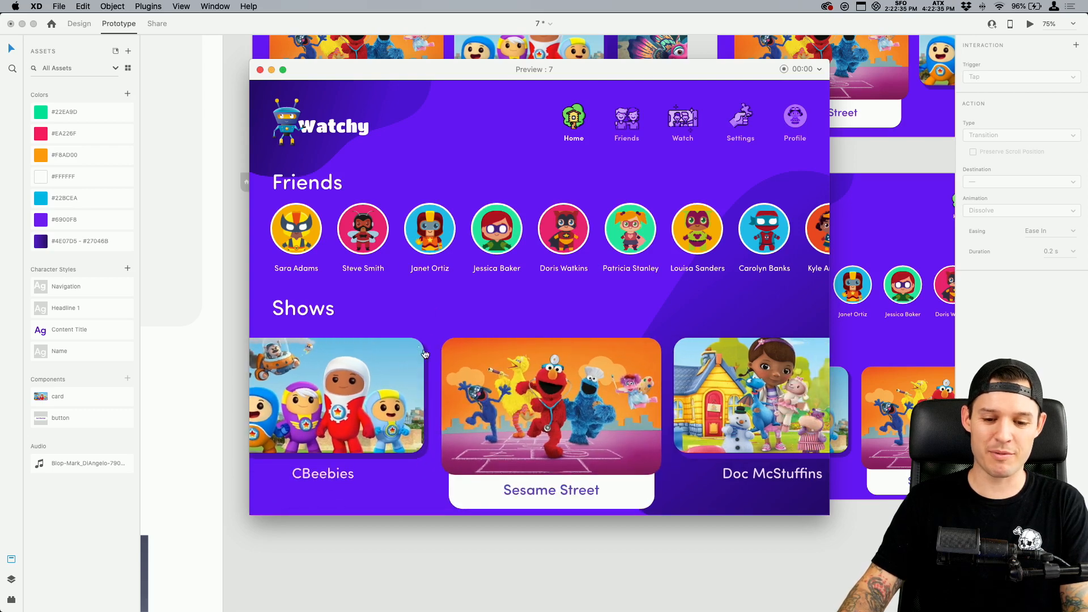
click(424, 354)
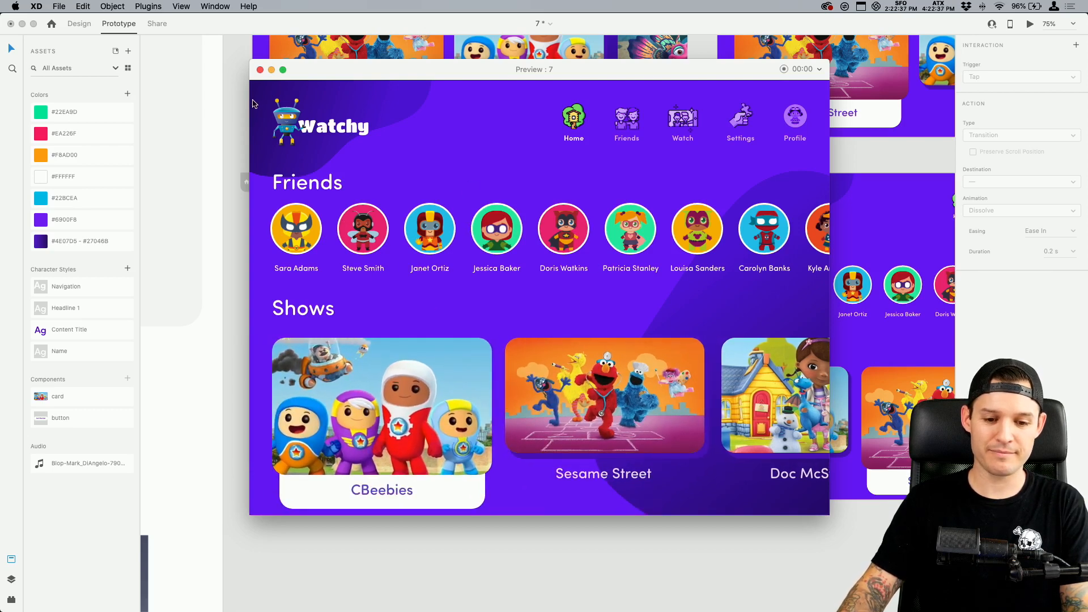
click(260, 70)
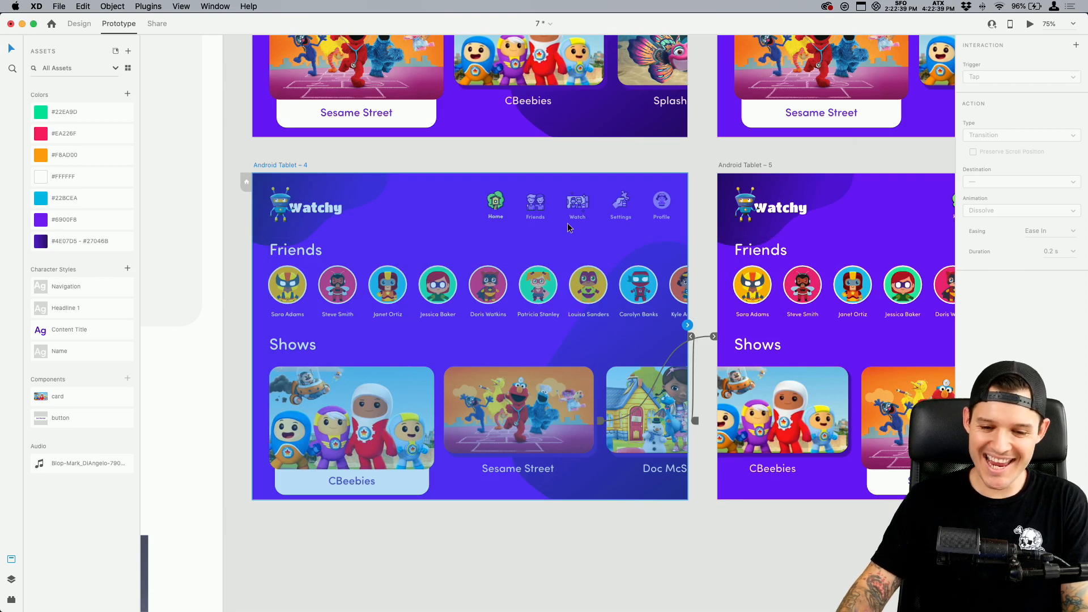
Link the Friends row on Android Tablet – 4 to Android Tablet – 3 with a Drag trigger, Auto-Animate and Snap easing
key(super+minus)
drag(569, 227, 502, 289)
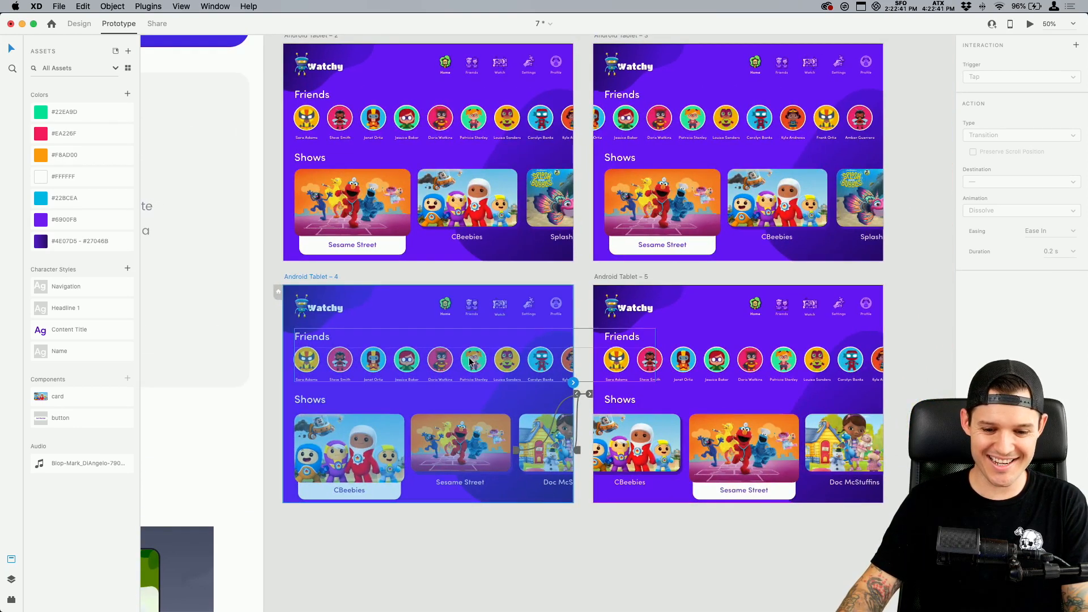
click(483, 117)
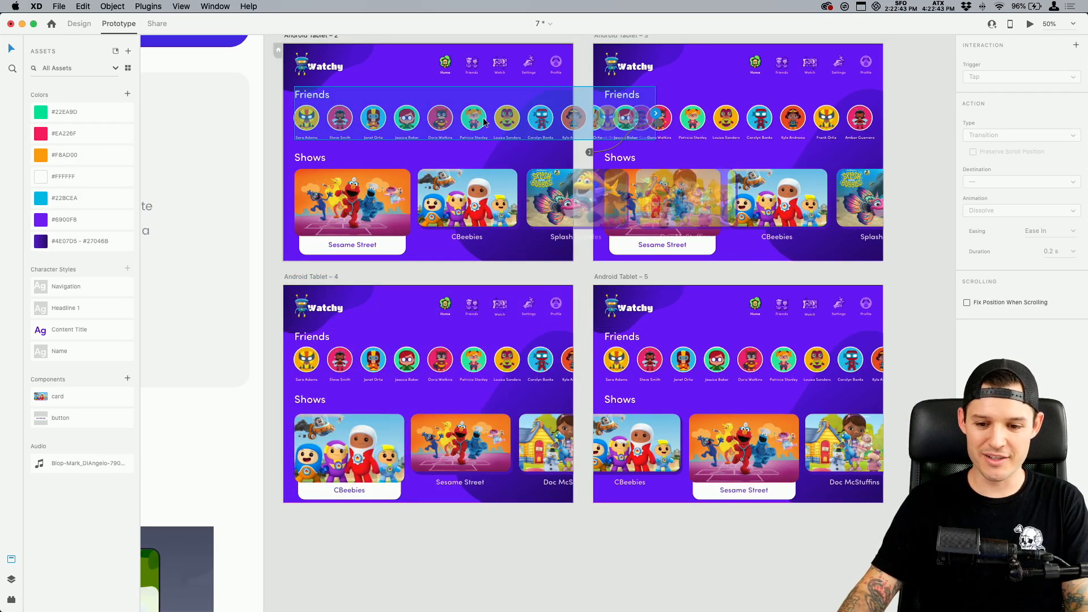
double_click(377, 116)
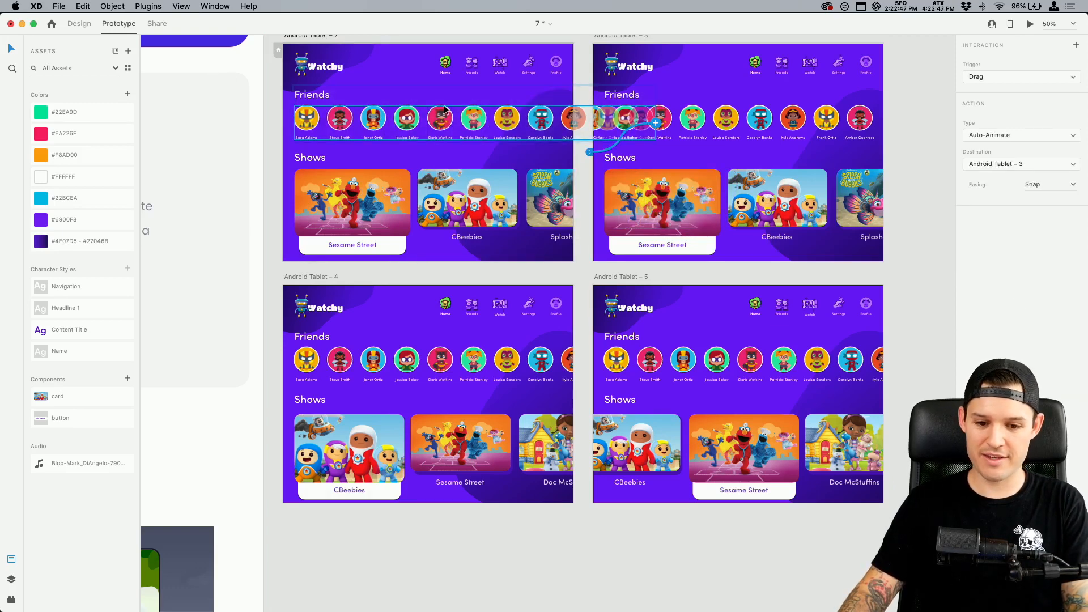
double_click(473, 366)
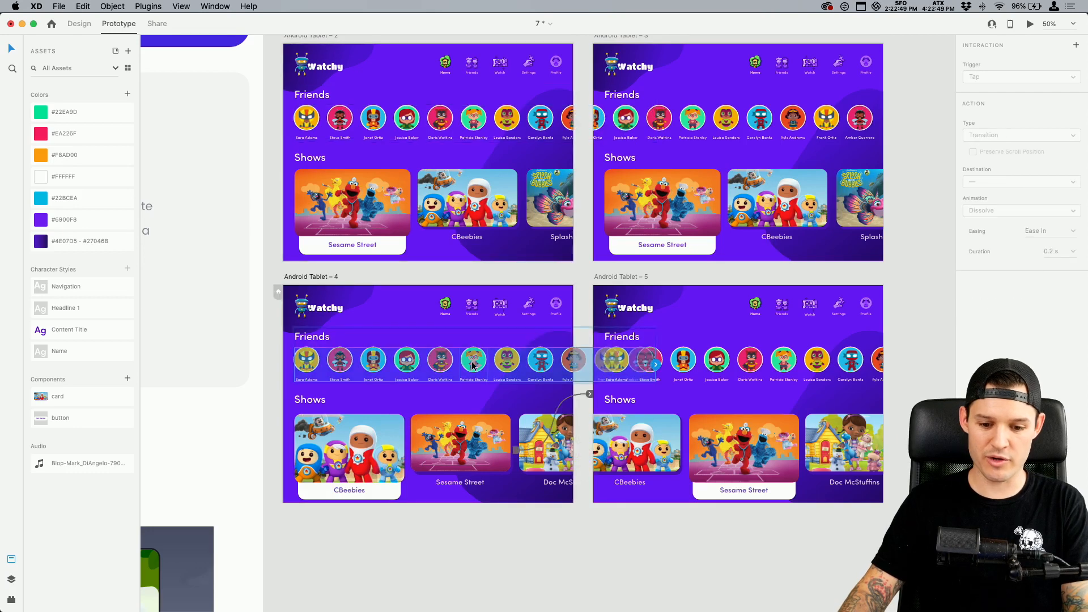
drag(655, 364, 737, 187)
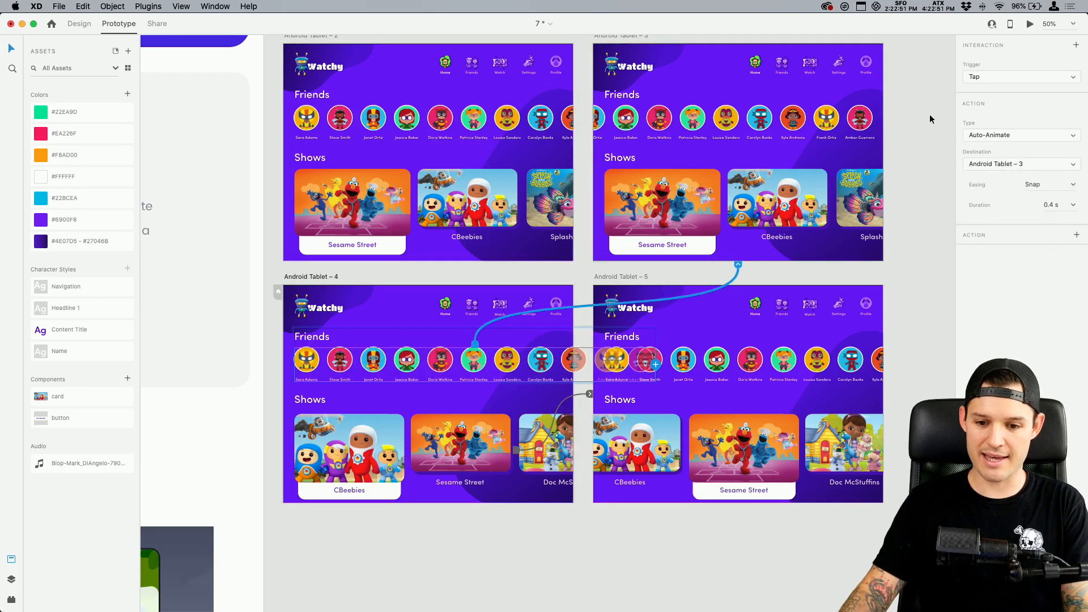
click(993, 75)
click(1009, 87)
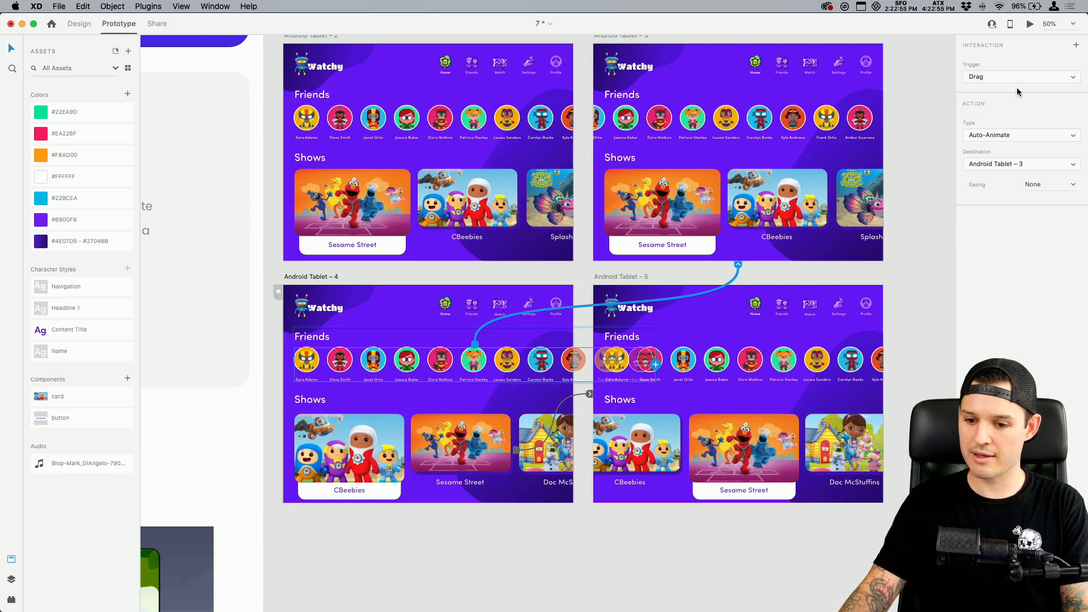
click(1072, 185)
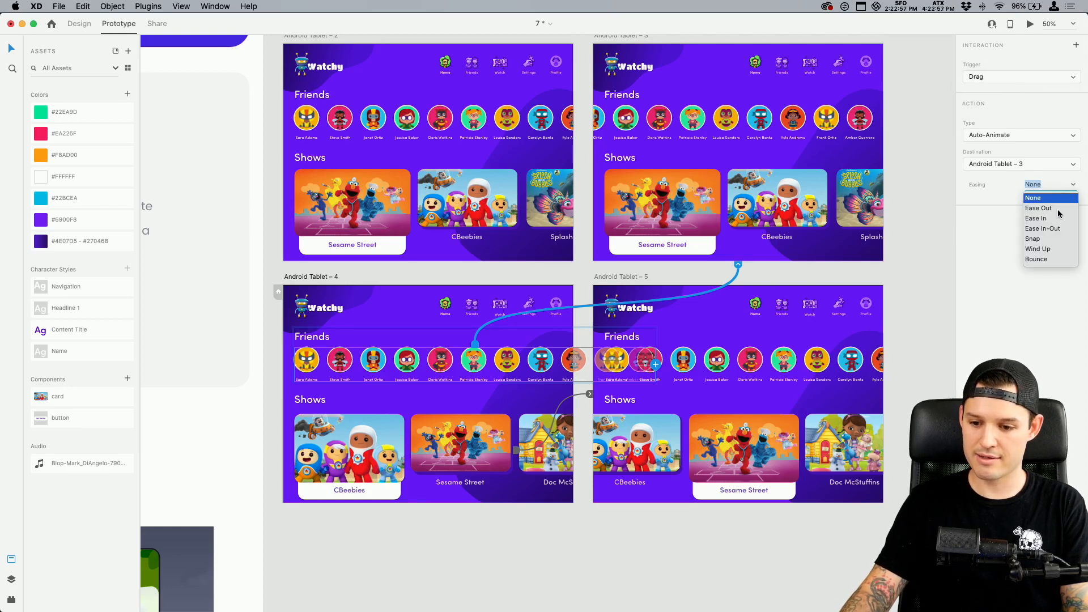
click(1046, 243)
Preview the prototype from Android Tablet – 2, swipe the Friends row, and close the preview
click(324, 39)
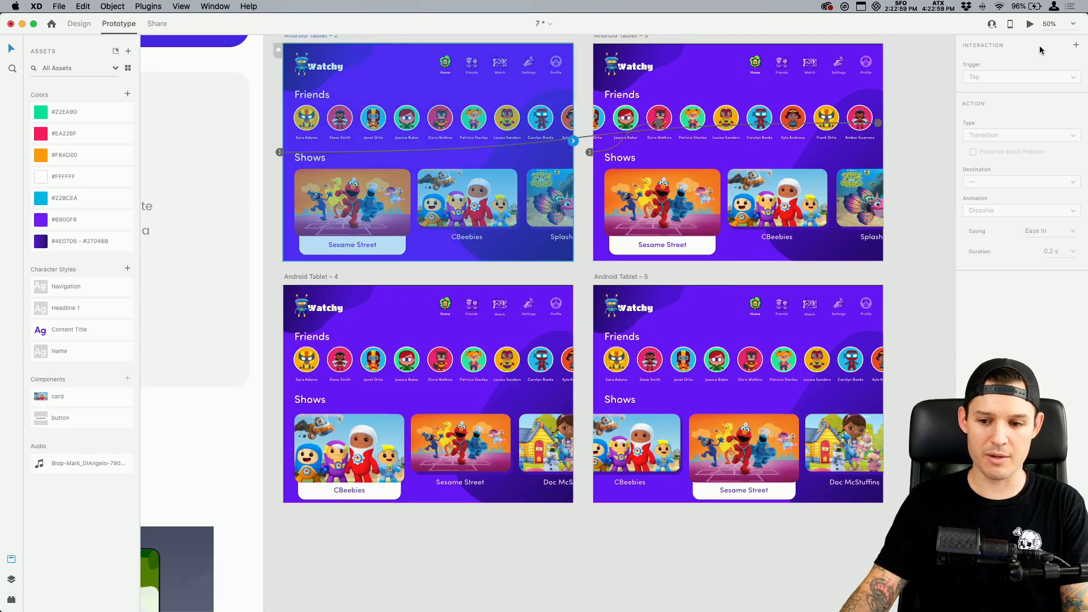
click(1030, 25)
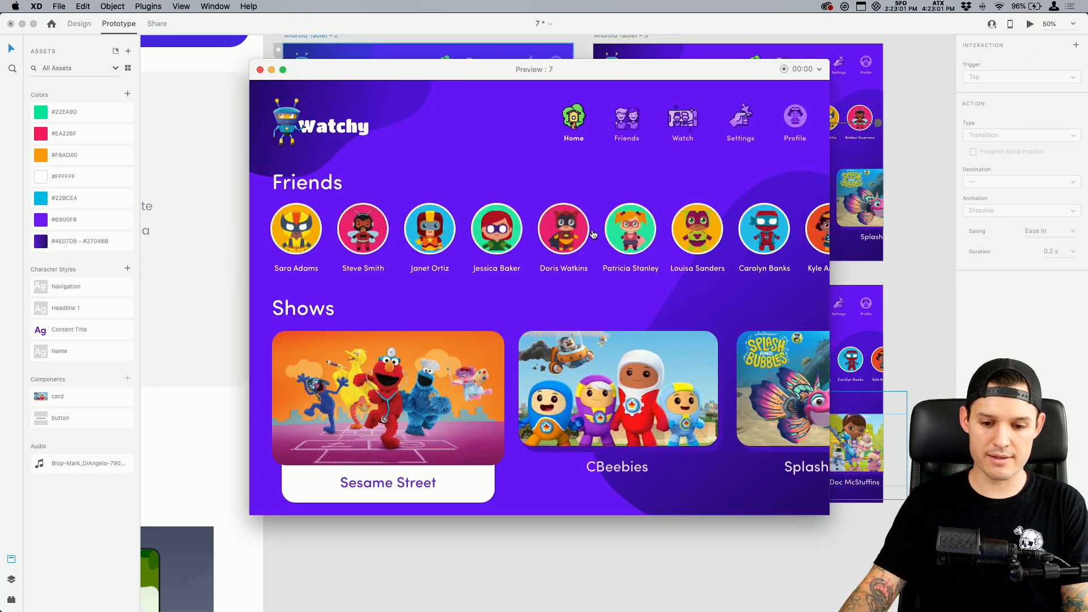
drag(593, 235, 833, 279)
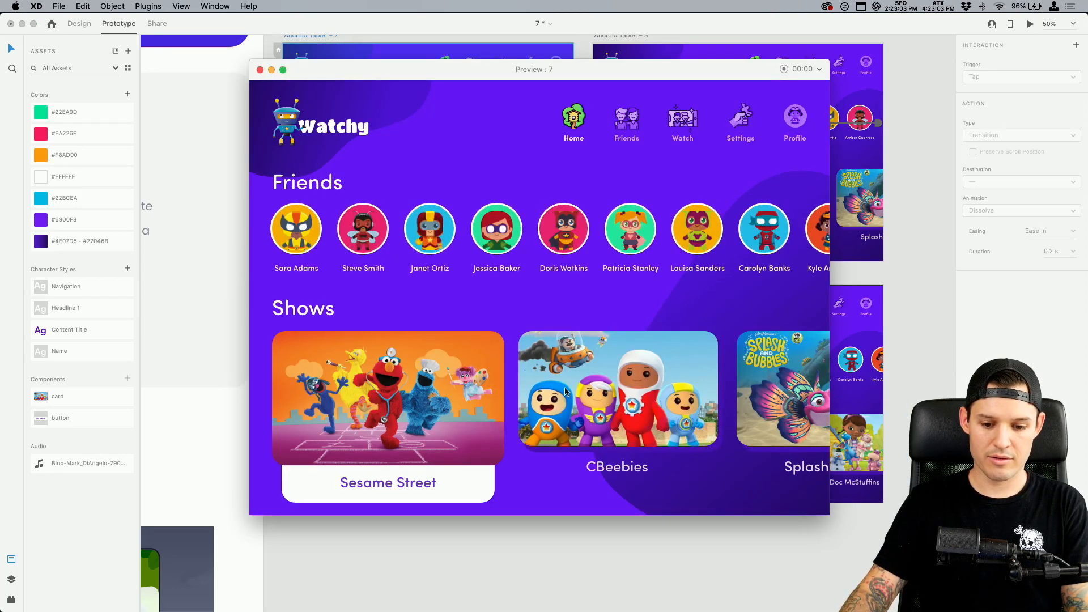
click(260, 70)
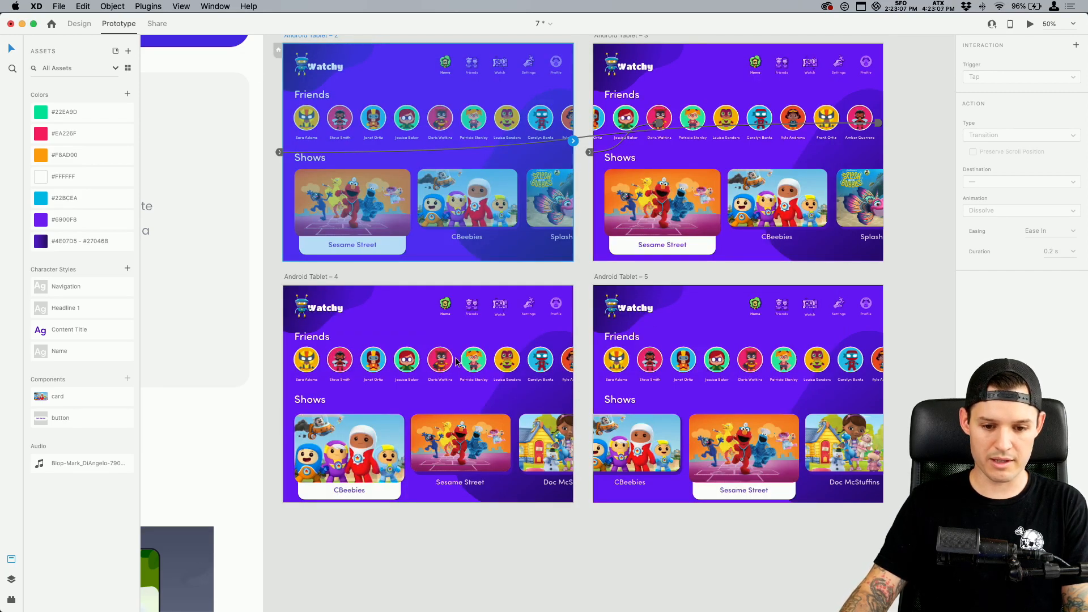
Replace the Shows row on Android Tablet – 2 with a copy of the Shows row from Android Tablet – 4
click(471, 198)
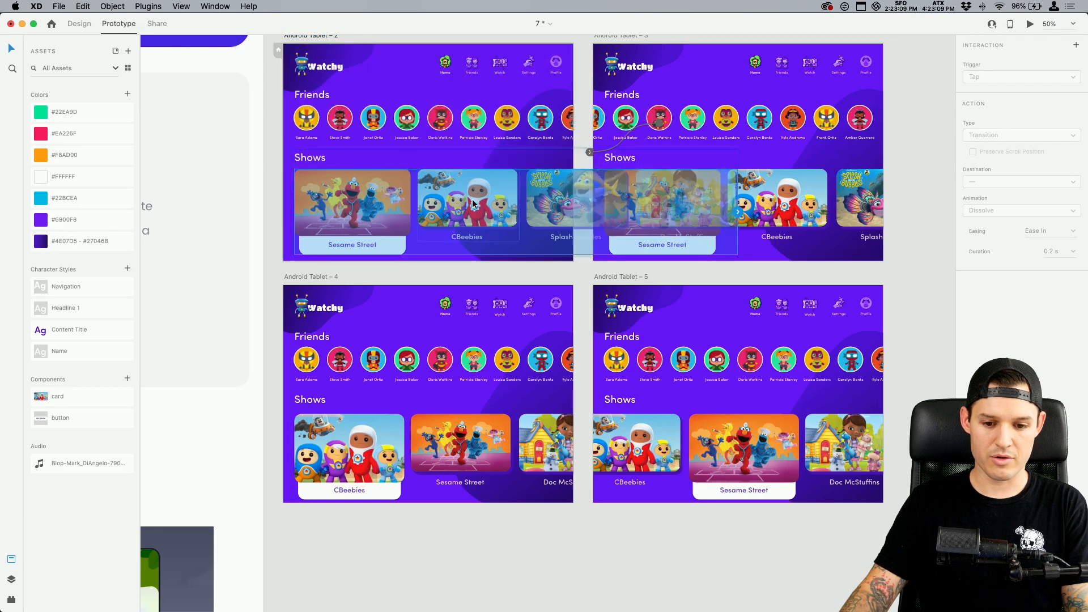
click(475, 435)
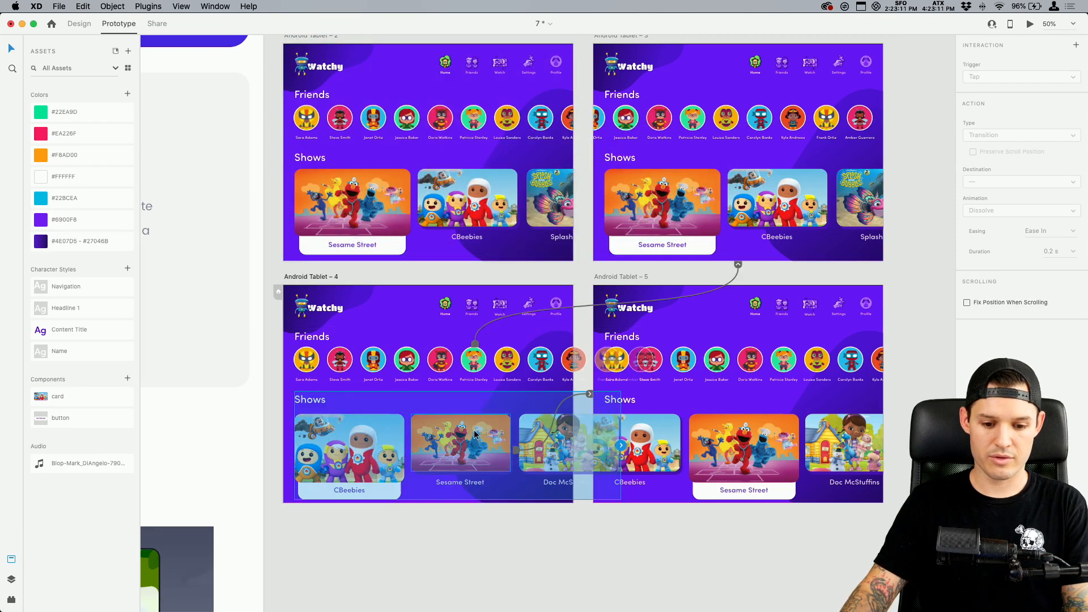
click(451, 200)
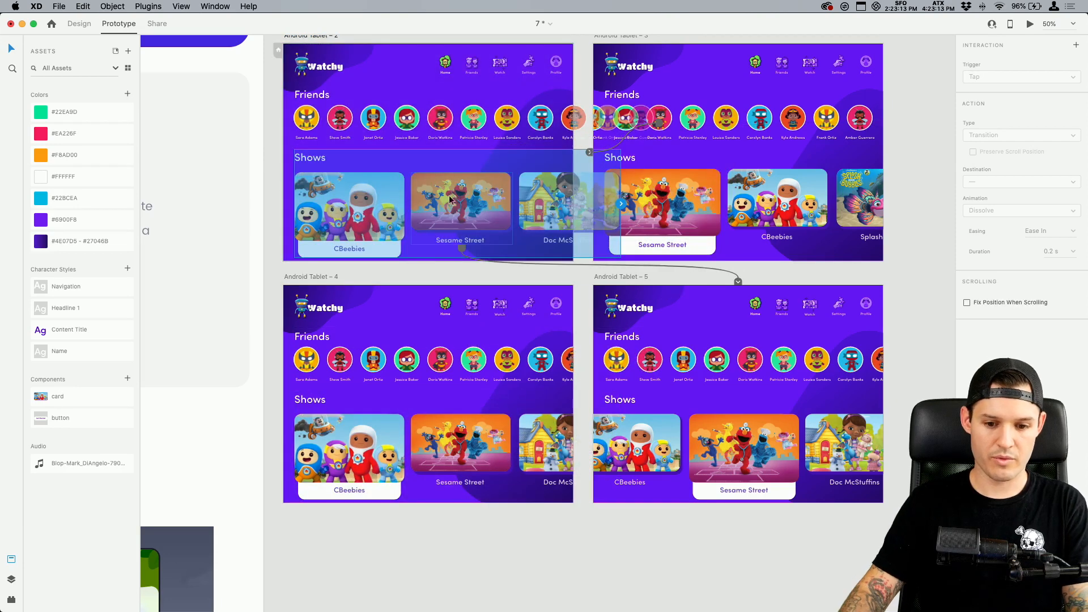
Preview Android Tablet – 2, swiping the Friends row and switching between the Sesame Street and CBeebies cards, and close the preview
click(1030, 23)
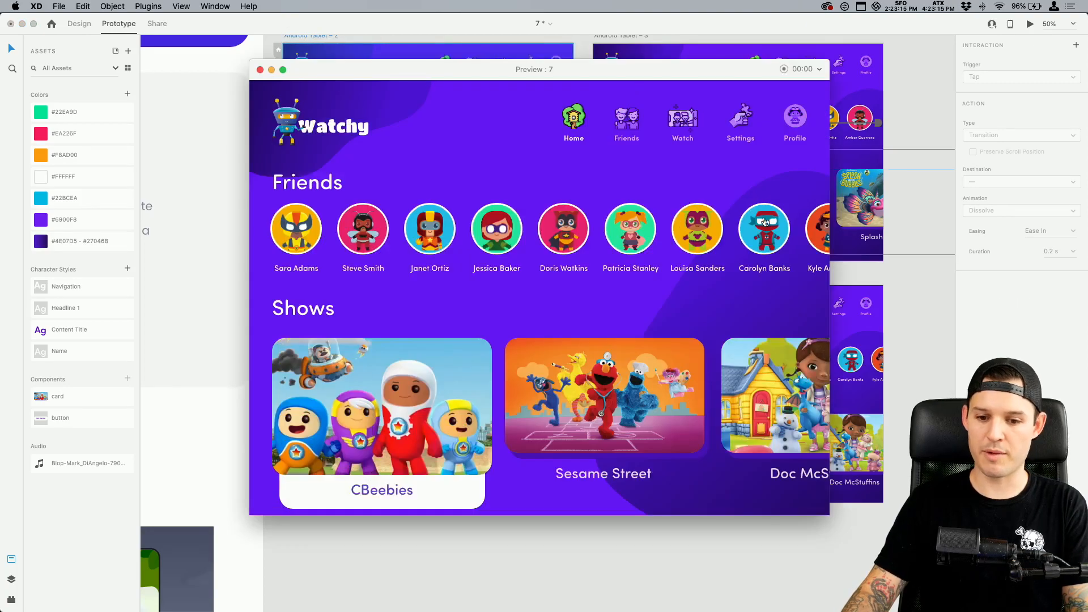
drag(645, 225, 537, 227)
click(622, 409)
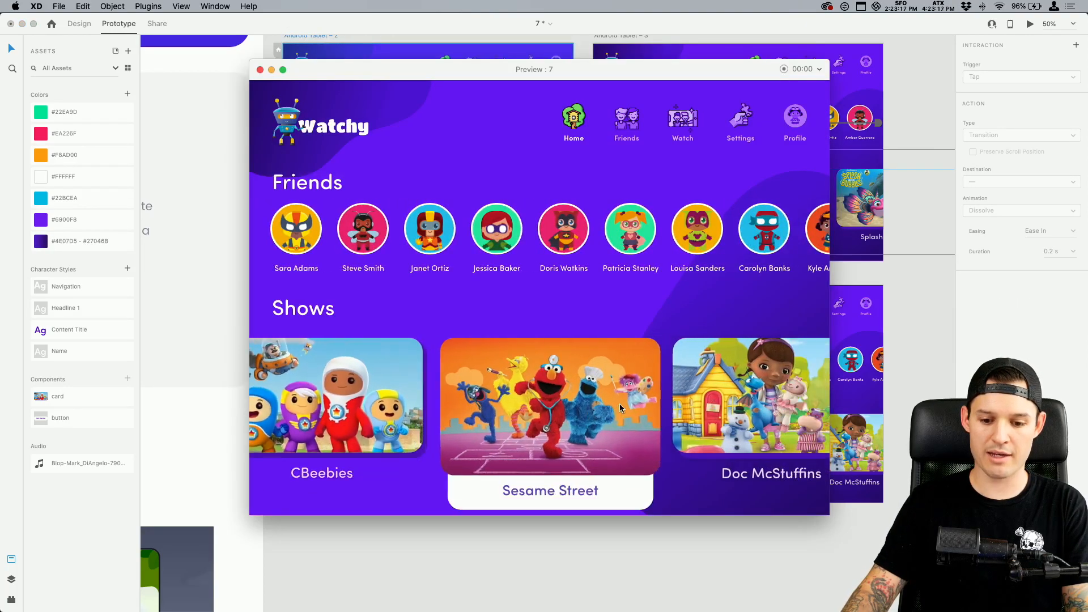
click(331, 413)
click(535, 393)
click(334, 387)
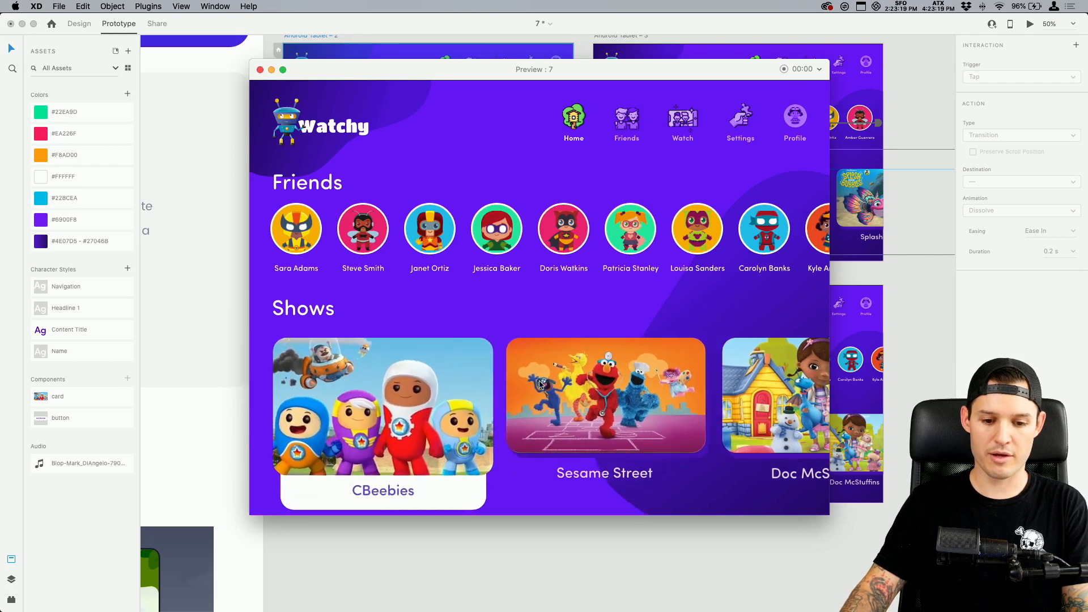
click(540, 385)
click(340, 397)
click(260, 69)
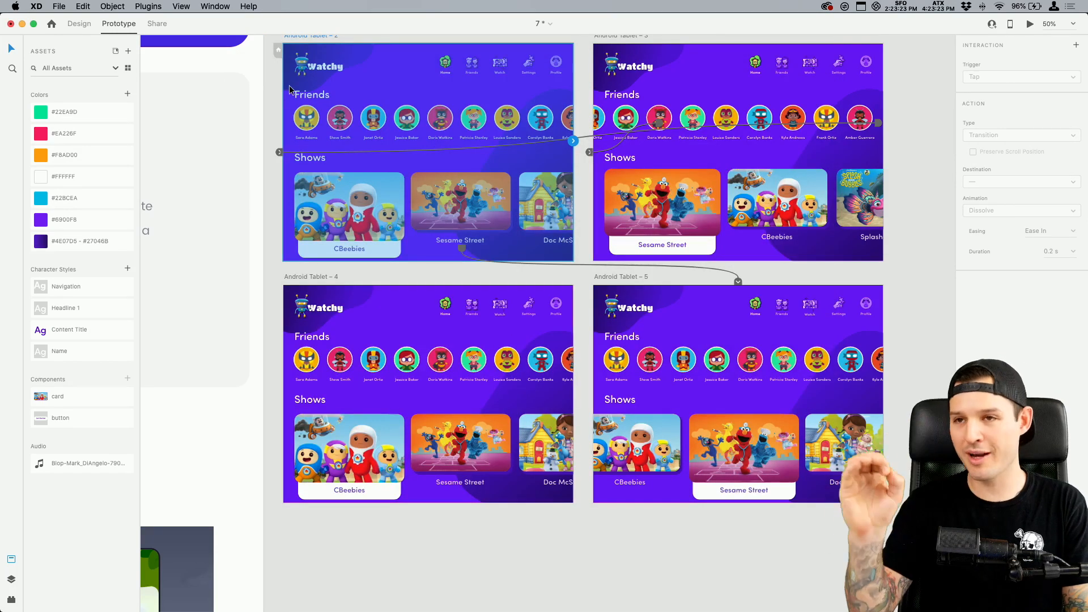
Examine the active CBeebies card on Android Tablet – 4 up close
click(389, 276)
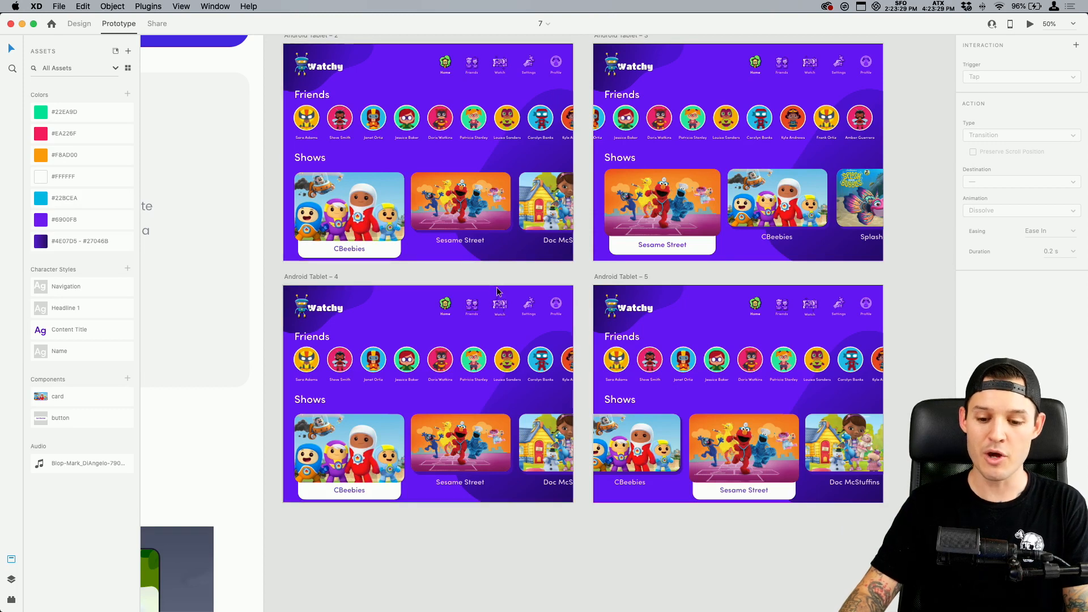
drag(488, 274, 532, 272)
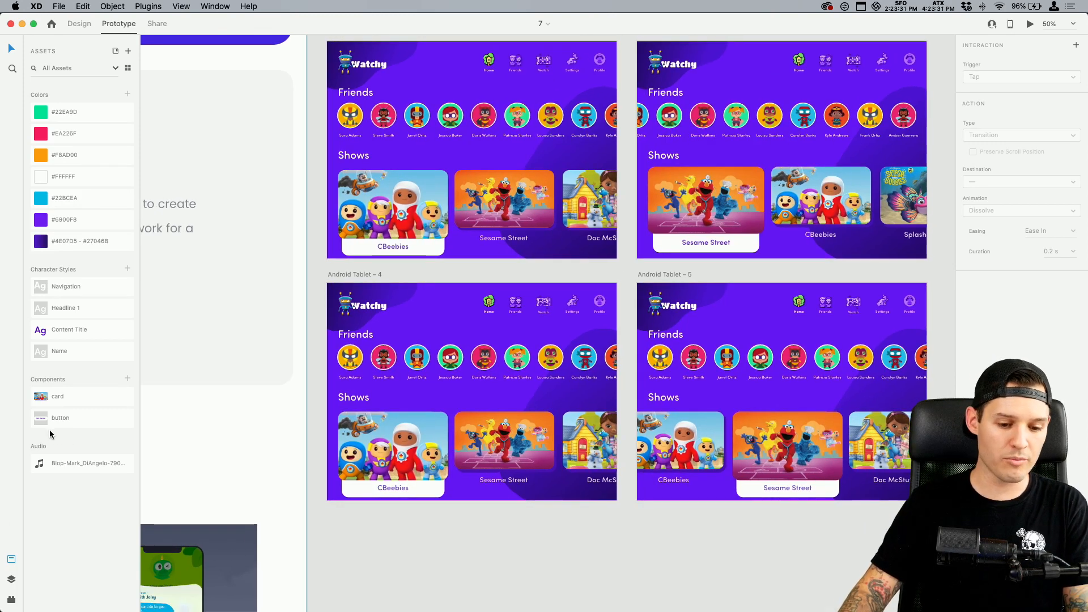
drag(319, 528, 504, 432)
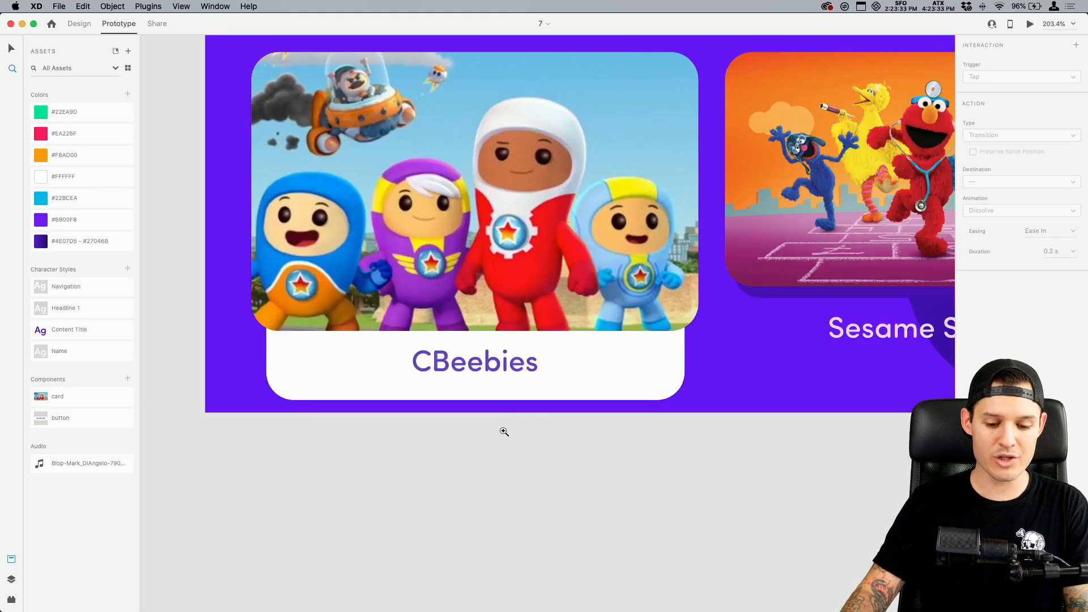
click(501, 362)
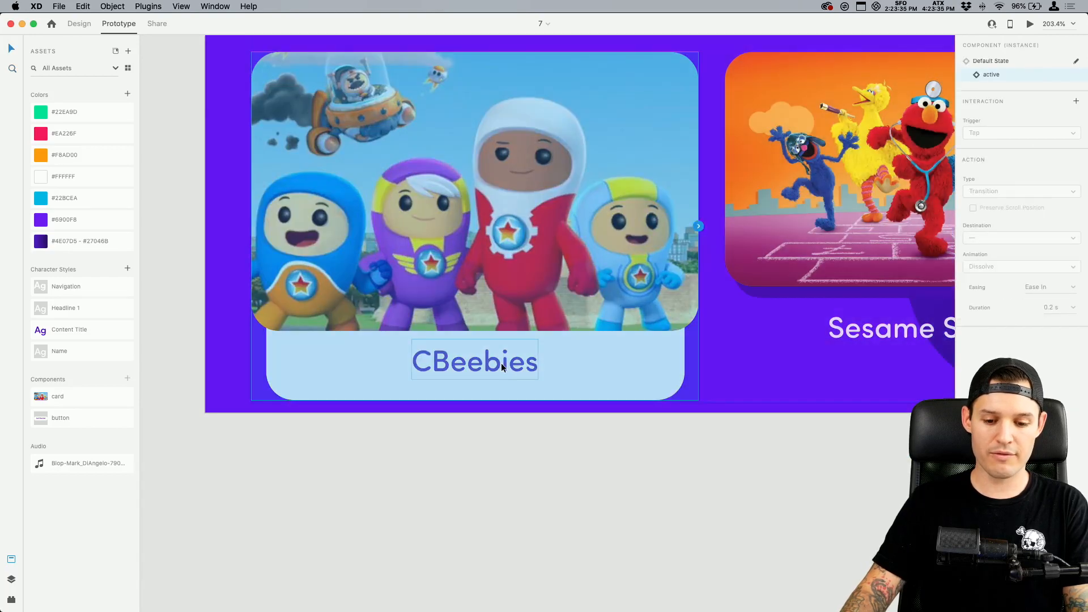
click(526, 475)
drag(661, 463, 520, 570)
key(super+1)
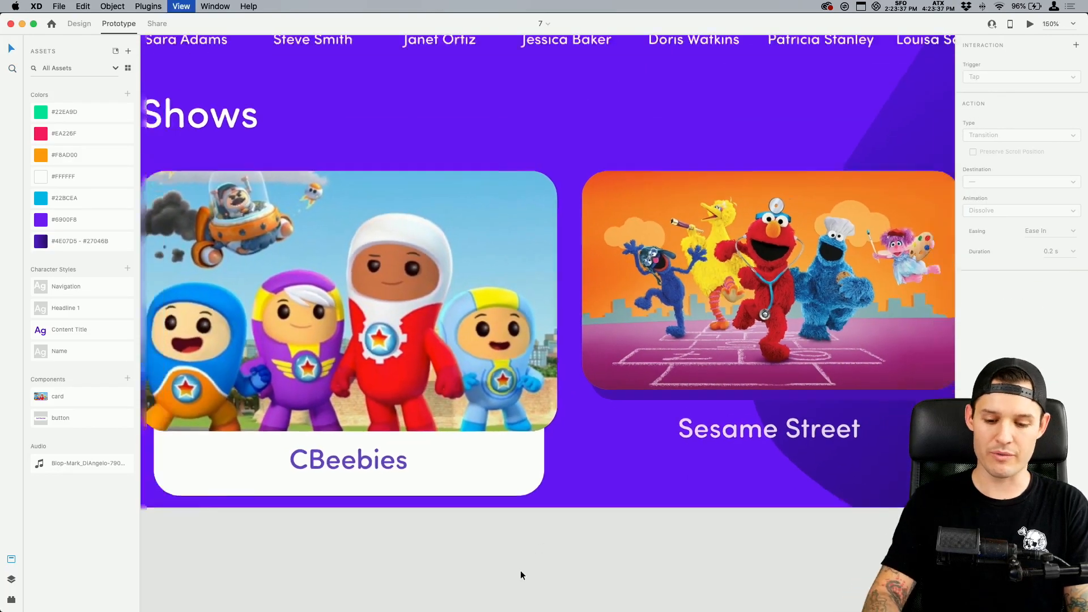
scroll(520, 570, right, 8)
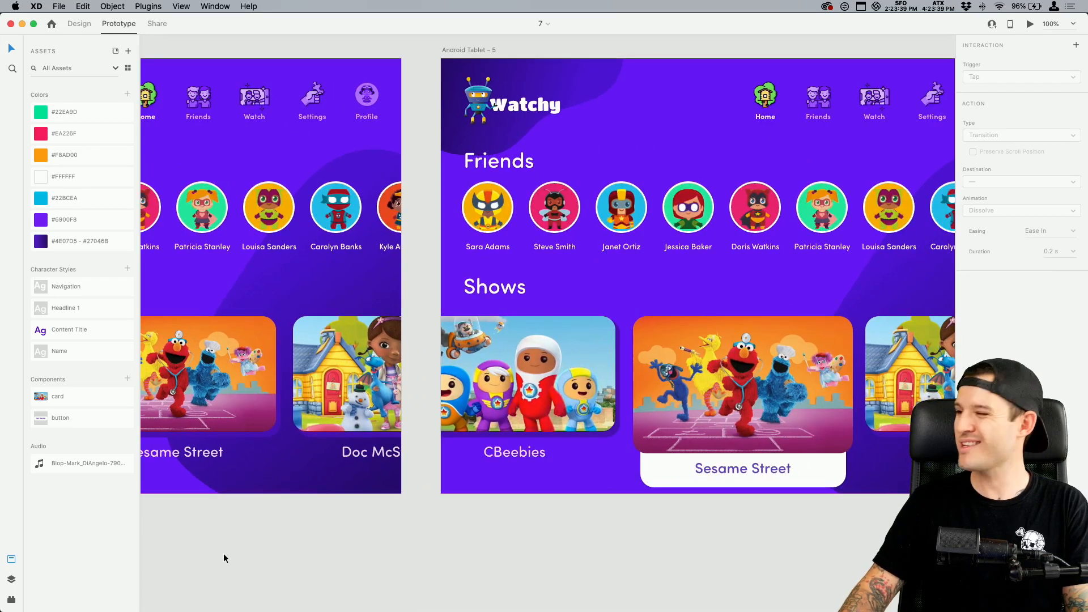
Duplicate the Android Tablet – 5 artboard in Design mode and delete everything on the copy except its purple background
drag(395, 541, 342, 546)
key(super+minus)
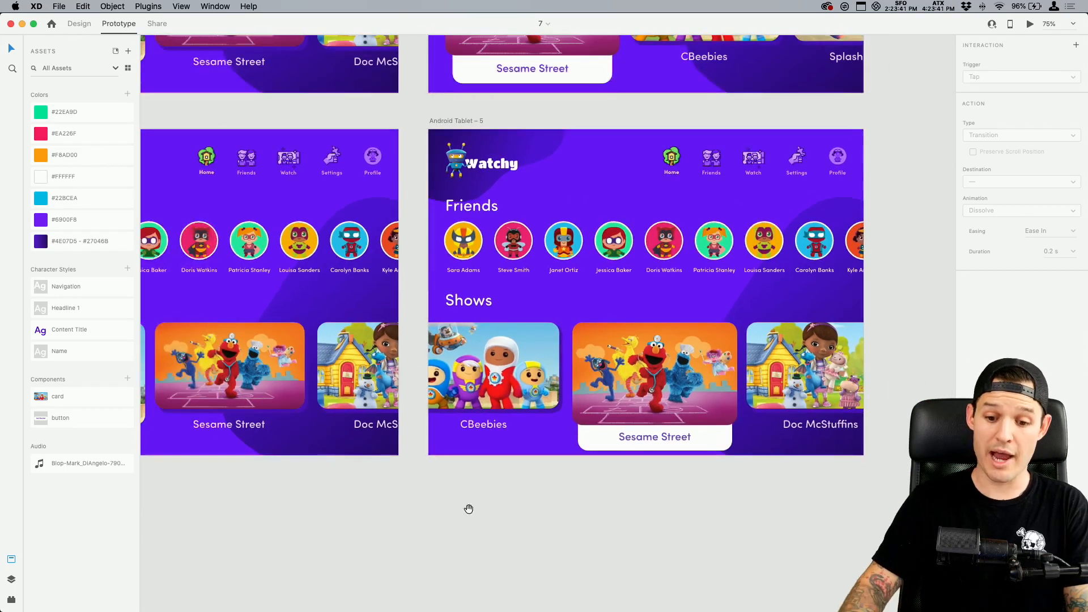
drag(469, 508, 255, 518)
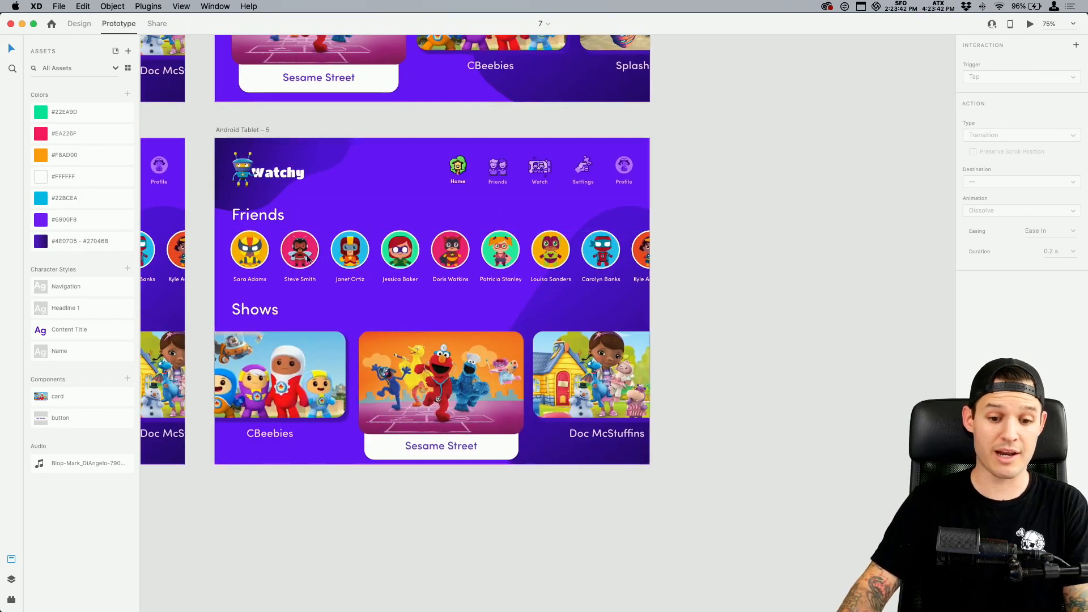
click(230, 130)
click(80, 23)
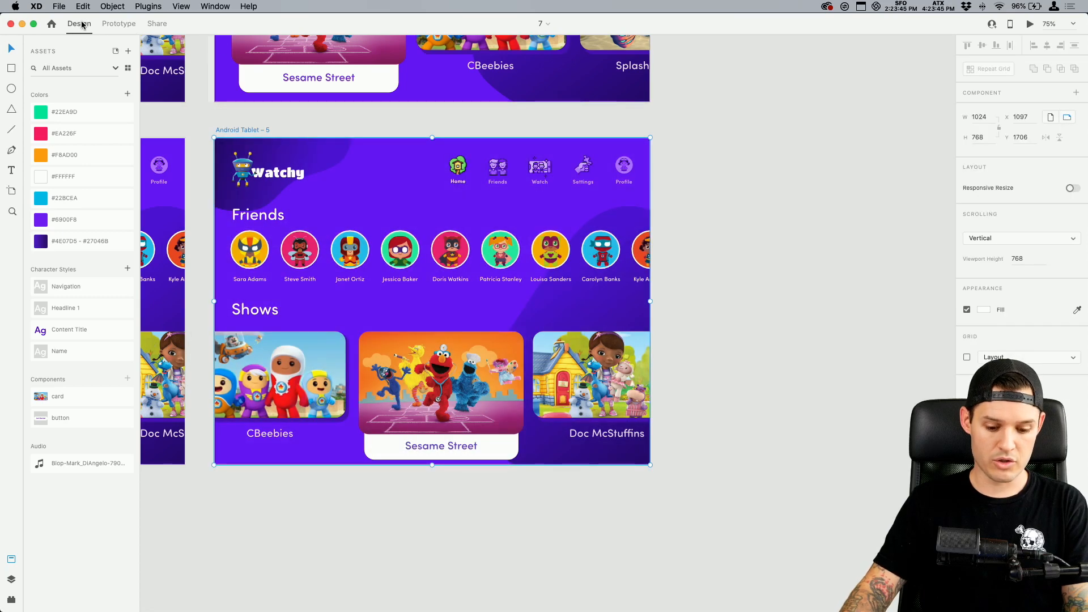
key(super+d)
drag(889, 513, 339, 127)
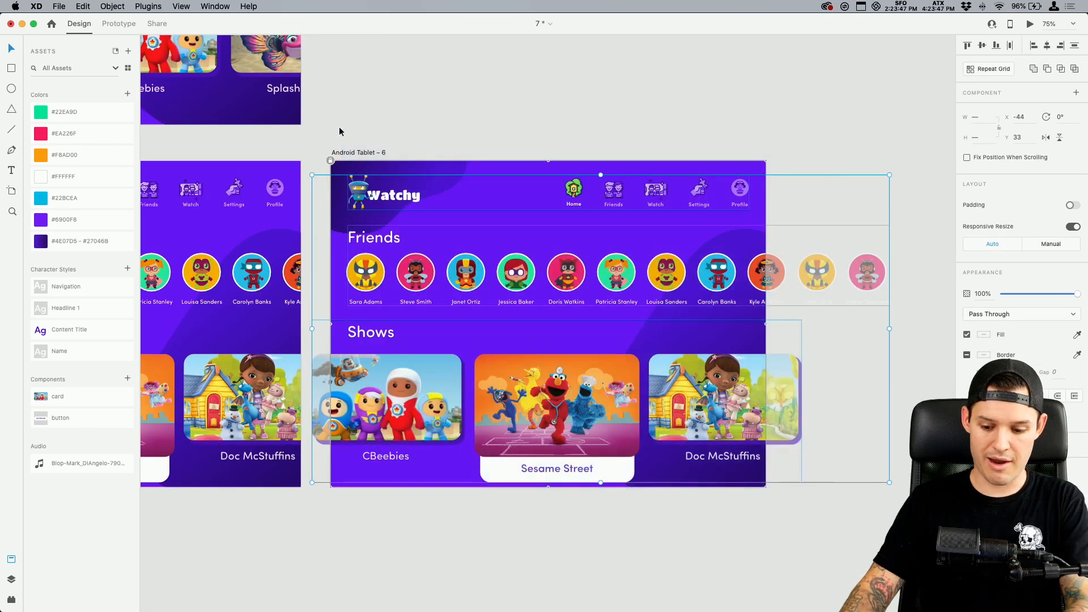
key(Delete)
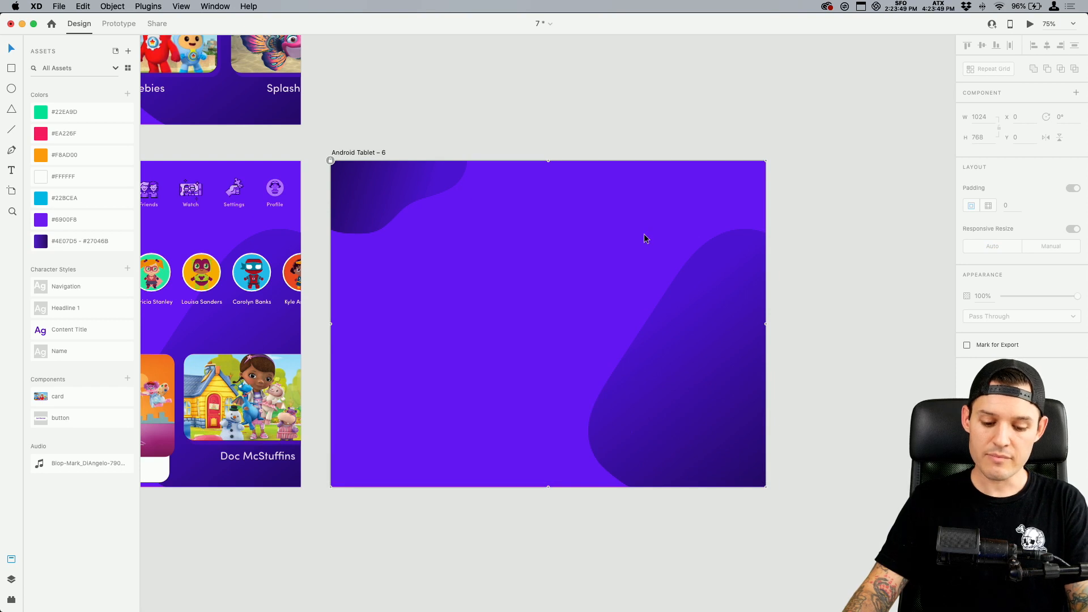
Draw a white rectangle about 588 × 471 with rounded corners, centred on the emptied artboard
key(r)
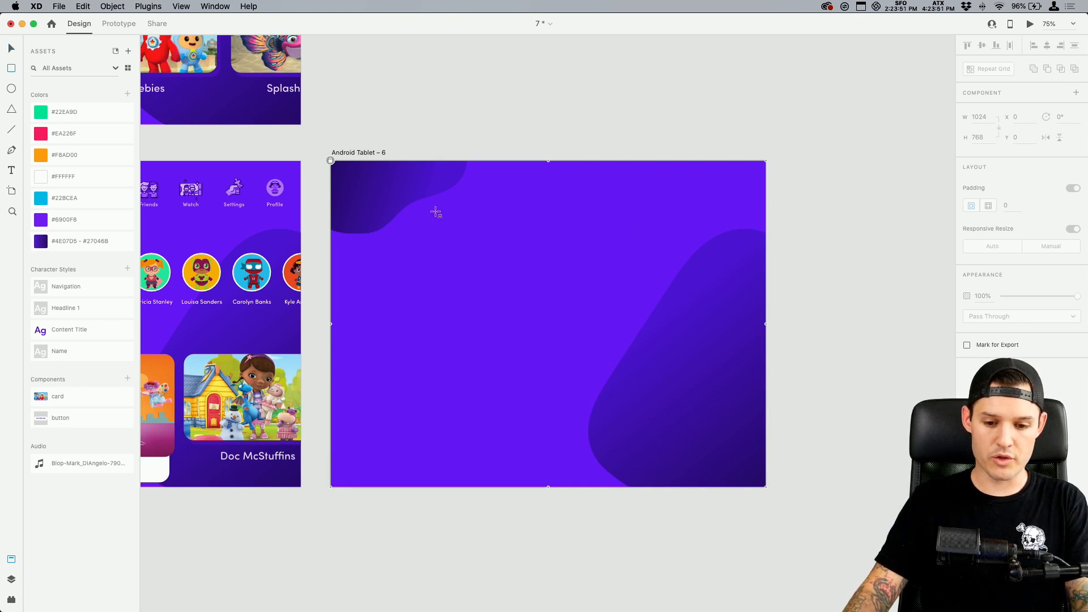
drag(424, 213, 673, 413)
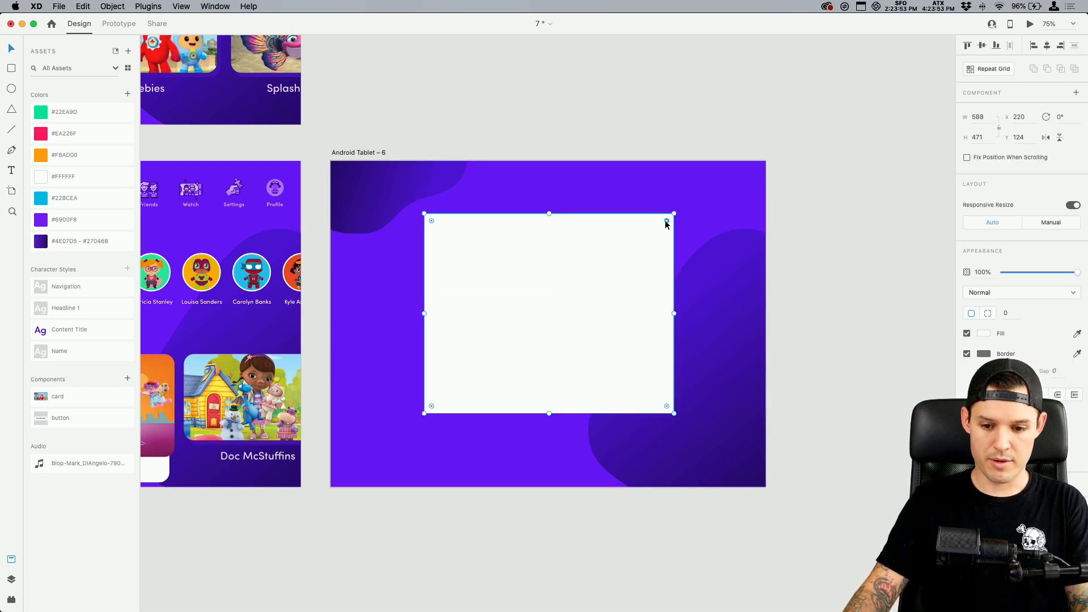
drag(666, 220, 663, 223)
drag(584, 269, 577, 282)
Copy the Friends heading and first four friend avatars from Android Tablet – 5 and place them inside the white rectangle on Android Tablet – 6
key(space)
drag(478, 199, 869, 281)
double_click(309, 325)
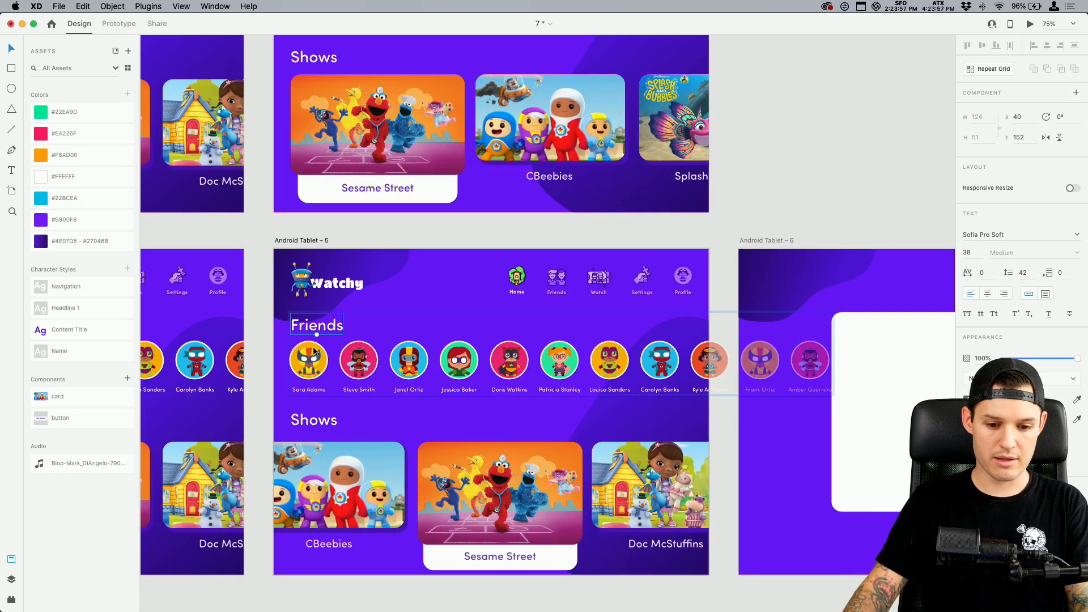
double_click(312, 352)
shift+click(362, 357)
shift+click(409, 363)
shift+click(455, 364)
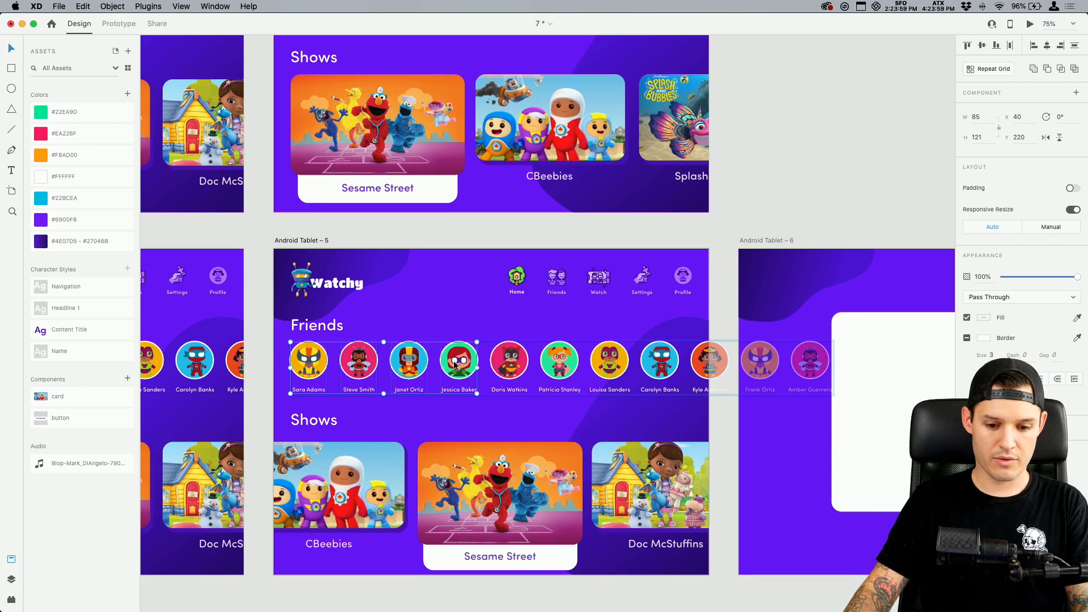
shift+click(318, 326)
click(855, 431)
key(space)
drag(856, 431, 563, 430)
key(super+v)
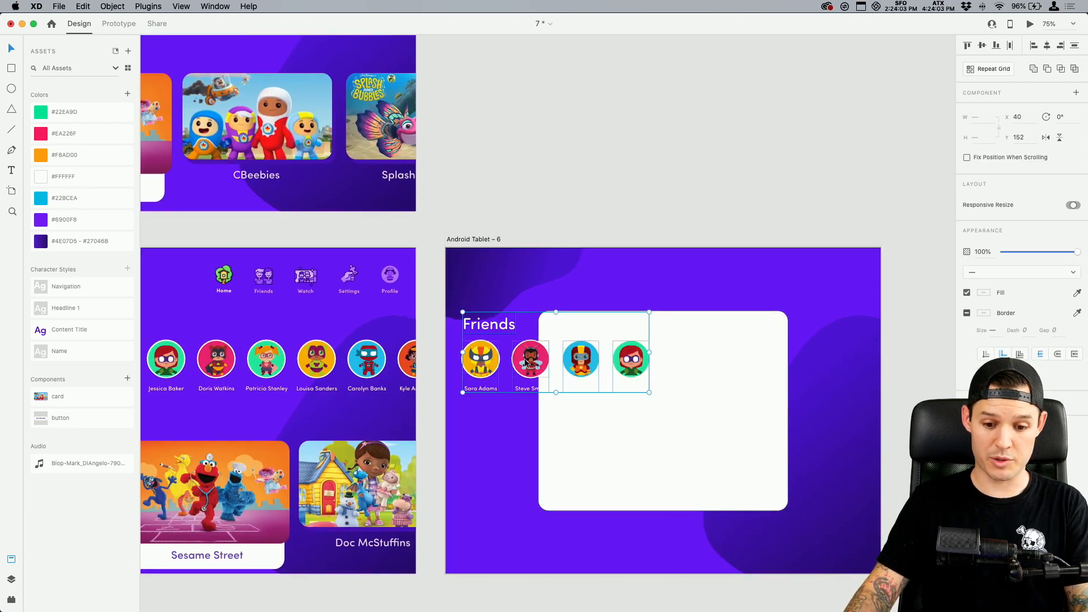
drag(530, 357, 624, 408)
Recolour the Friends heading with the artboard's purple and centre it near the upper edge of the white card
click(600, 366)
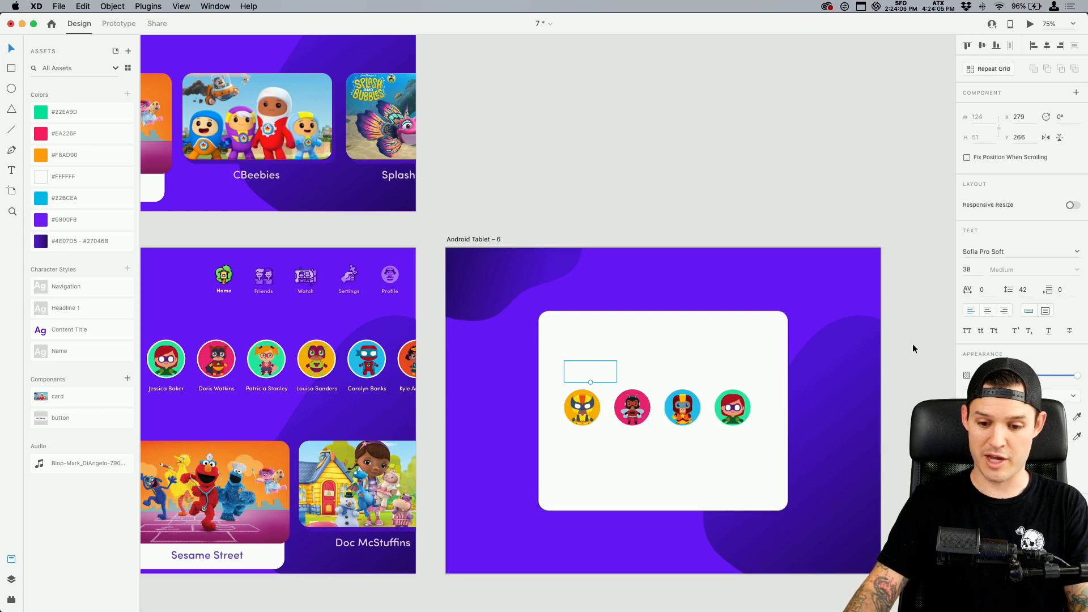
click(981, 416)
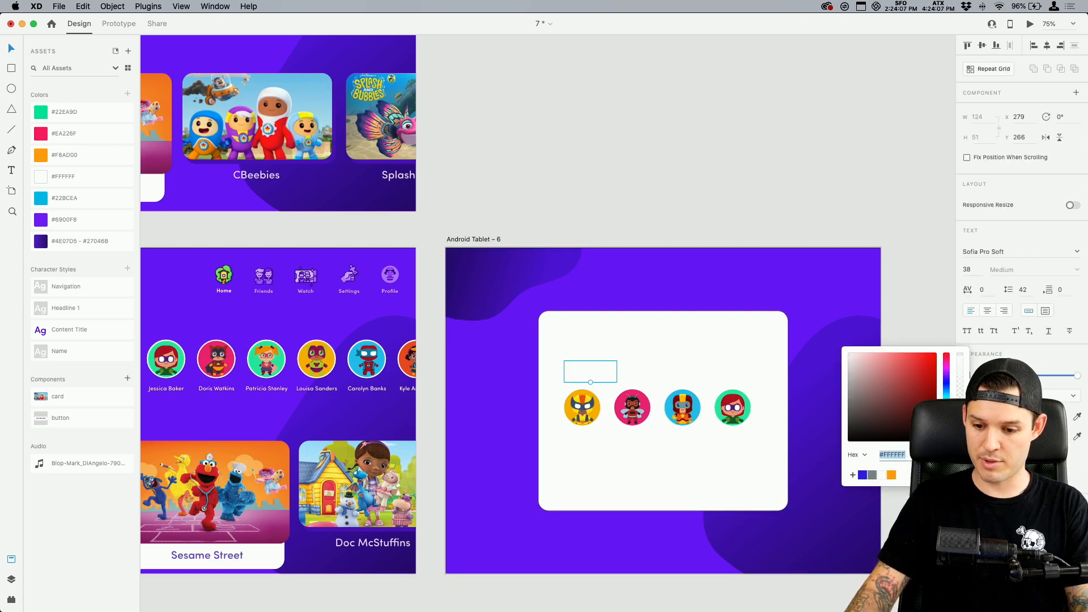
click(812, 300)
drag(606, 372, 669, 339)
Select all four friend avatars in the white card and move them up 10 px together
click(731, 409)
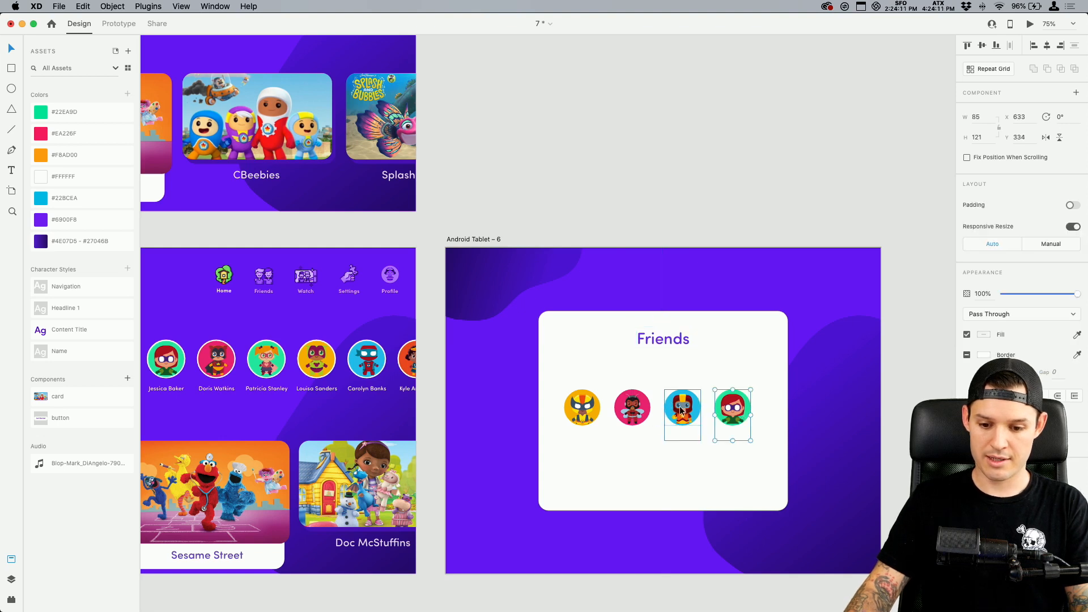
shift+click(681, 410)
shift+click(632, 407)
shift+click(582, 407)
key(super+g)
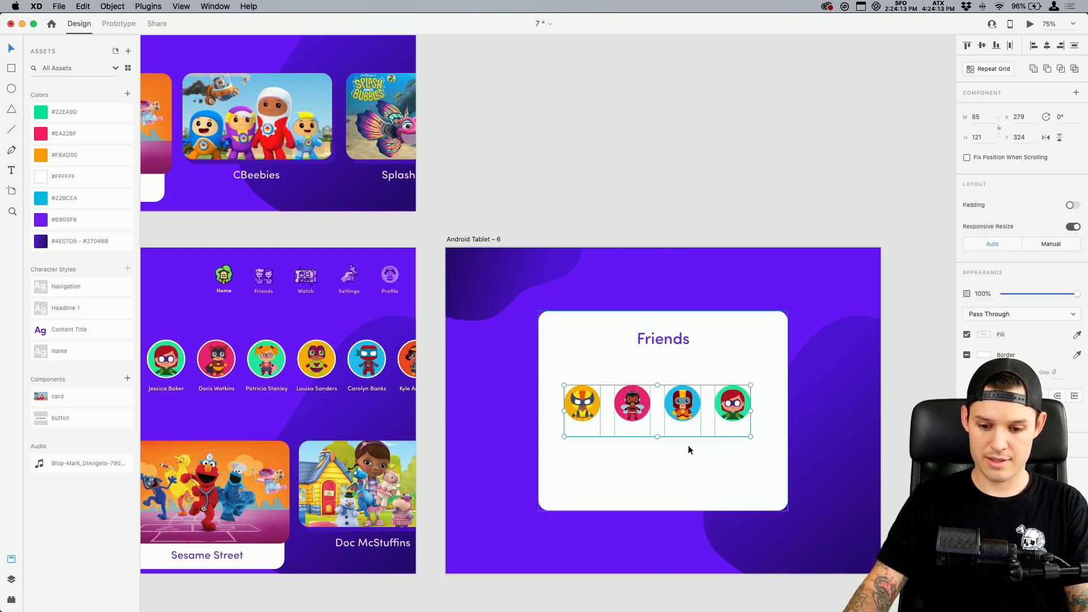
Set the text fill of the four friend name labels to #1D00E5
super+click(731, 434)
shift+super+click(694, 433)
shift+super+click(631, 436)
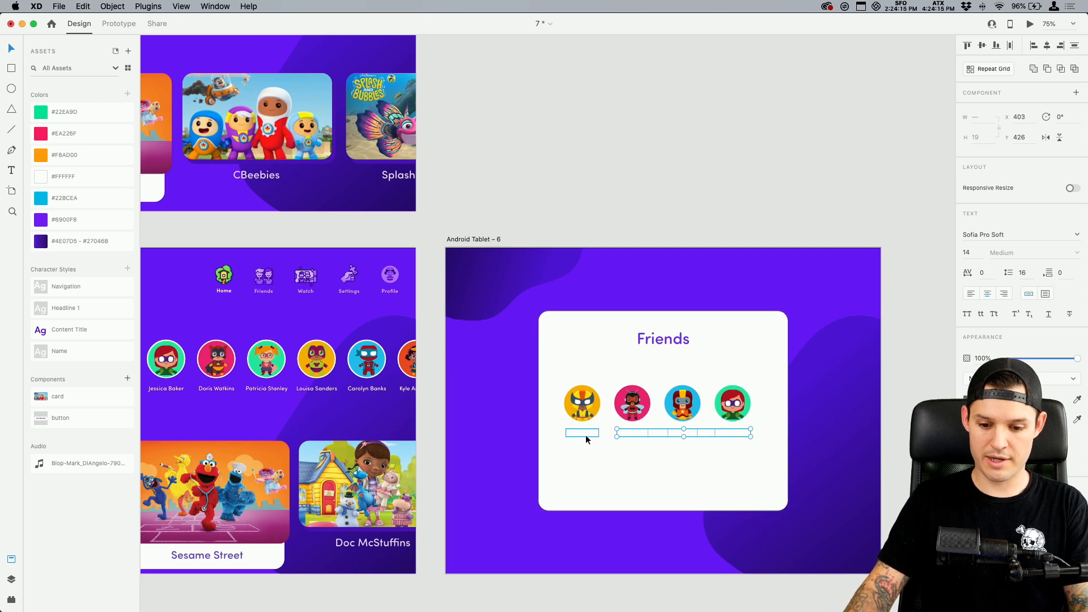
click(970, 399)
click(864, 458)
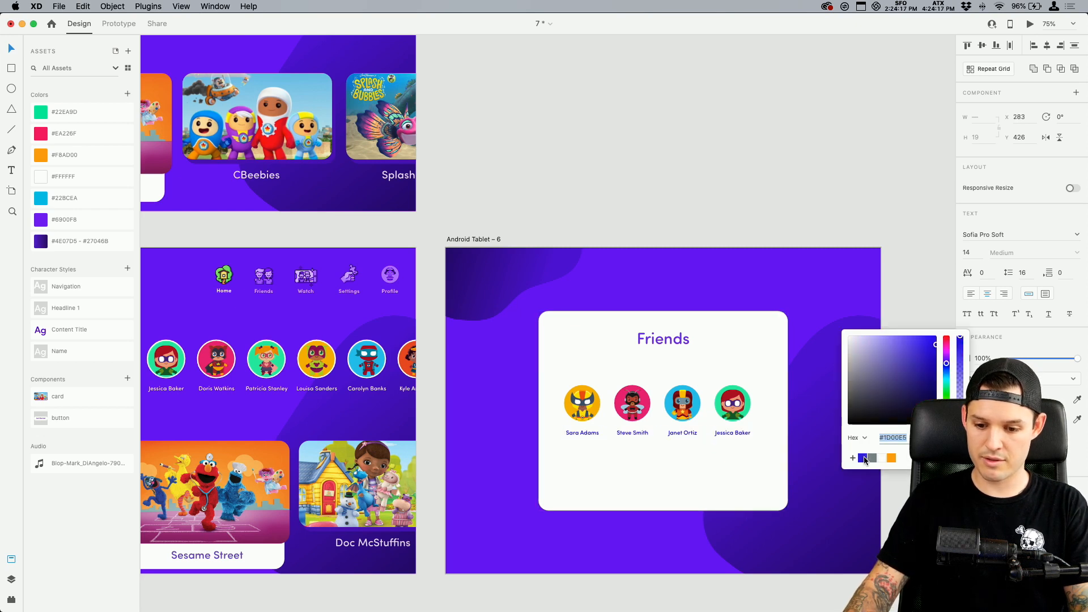
click(518, 558)
Place an instance of the button component inside the white card, below the friend avatars
scroll(527, 519, down, 3)
scroll(527, 520, left, 2)
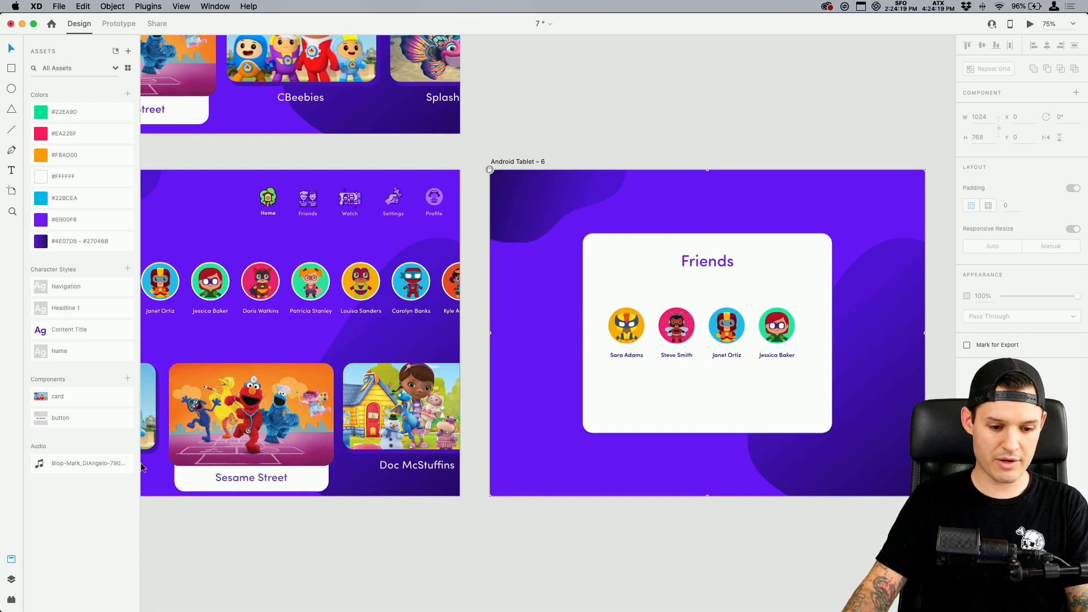
drag(85, 418, 637, 431)
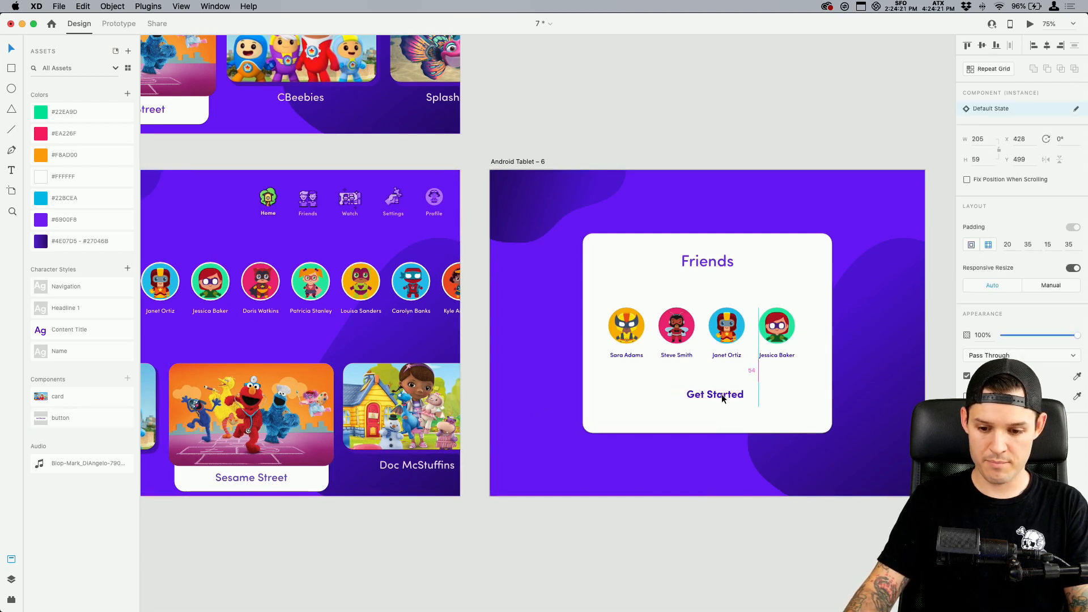
key(Escape)
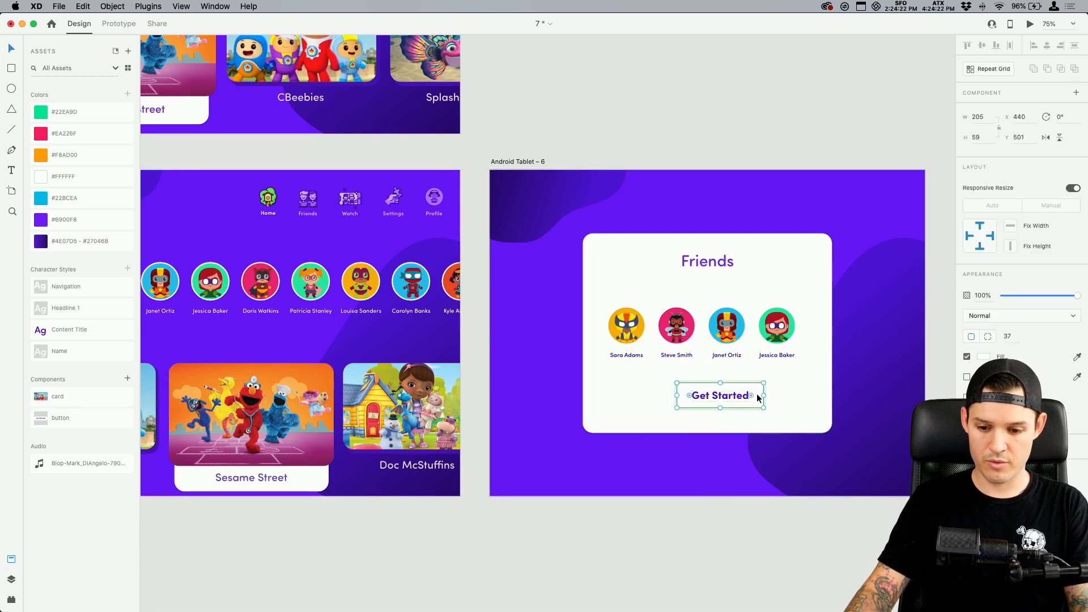
Fill the button's shape with the artboard's purple and set its Get Started label to white, #FFFFFF
click(985, 357)
click(862, 422)
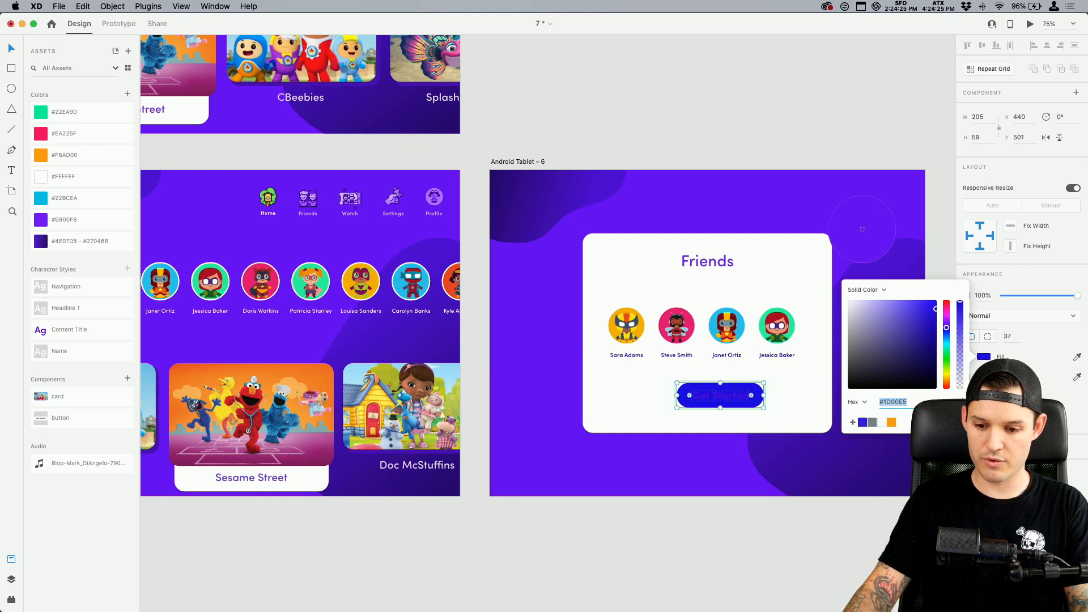
click(716, 398)
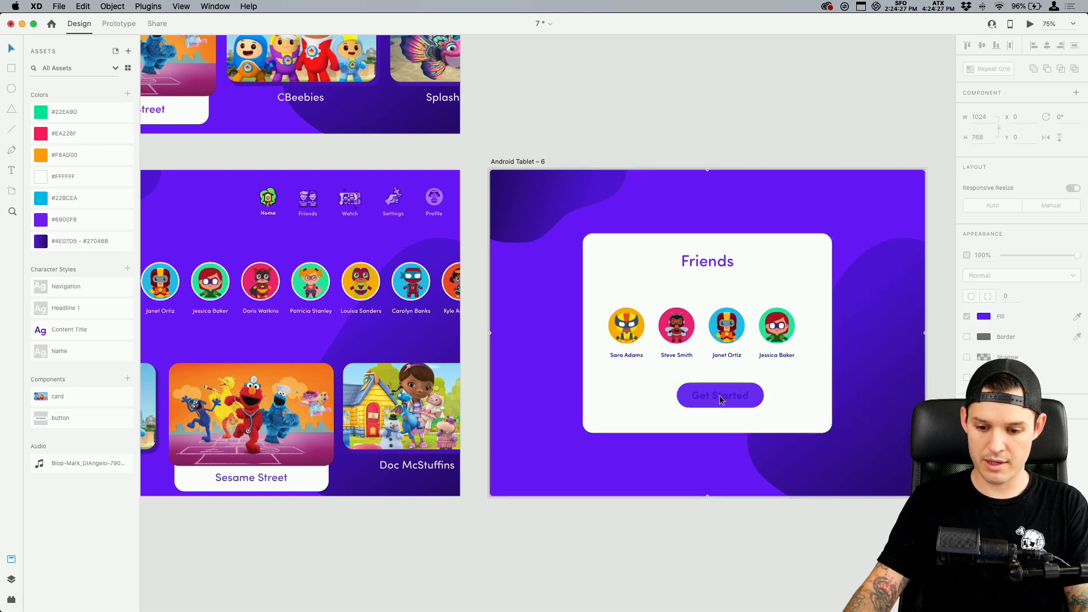
double_click(725, 397)
click(984, 460)
drag(872, 427, 787, 341)
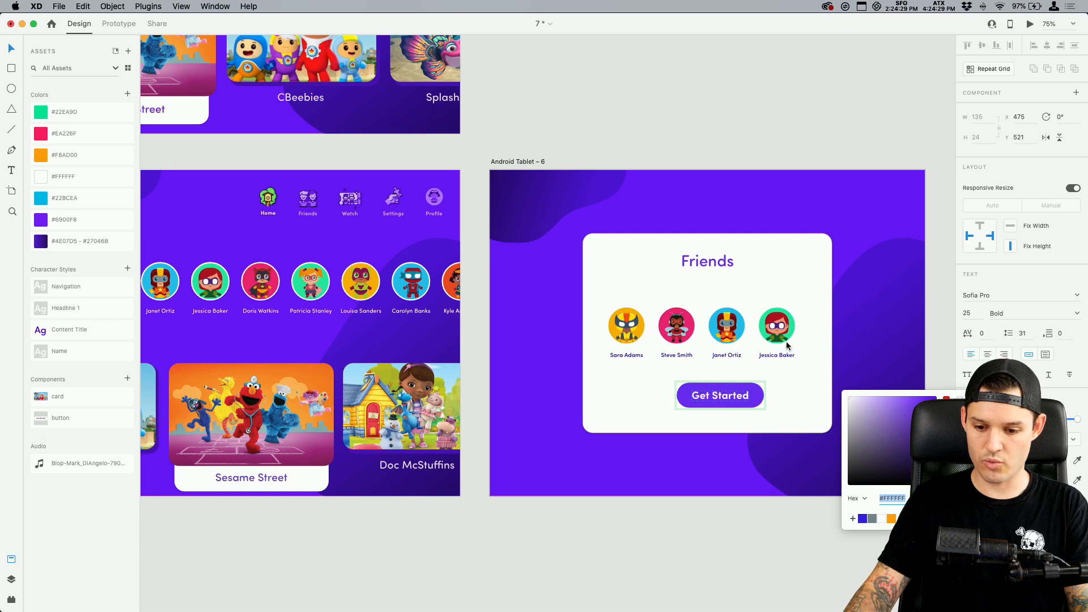
Centre the button horizontally within the white card
click(722, 492)
click(721, 492)
click(730, 398)
drag(730, 398, 718, 398)
Change the button's label to "Watch with these friends" and recentre the widened button under the avatars
double_click(718, 397)
click(725, 462)
click(729, 404)
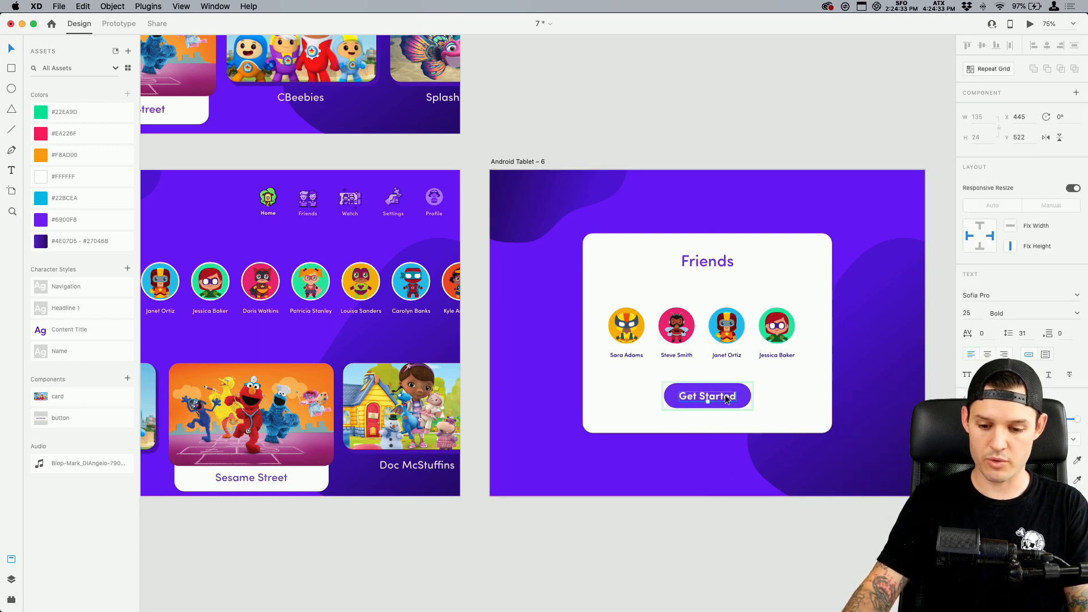
double_click(725, 397)
text(Watch with these friends)
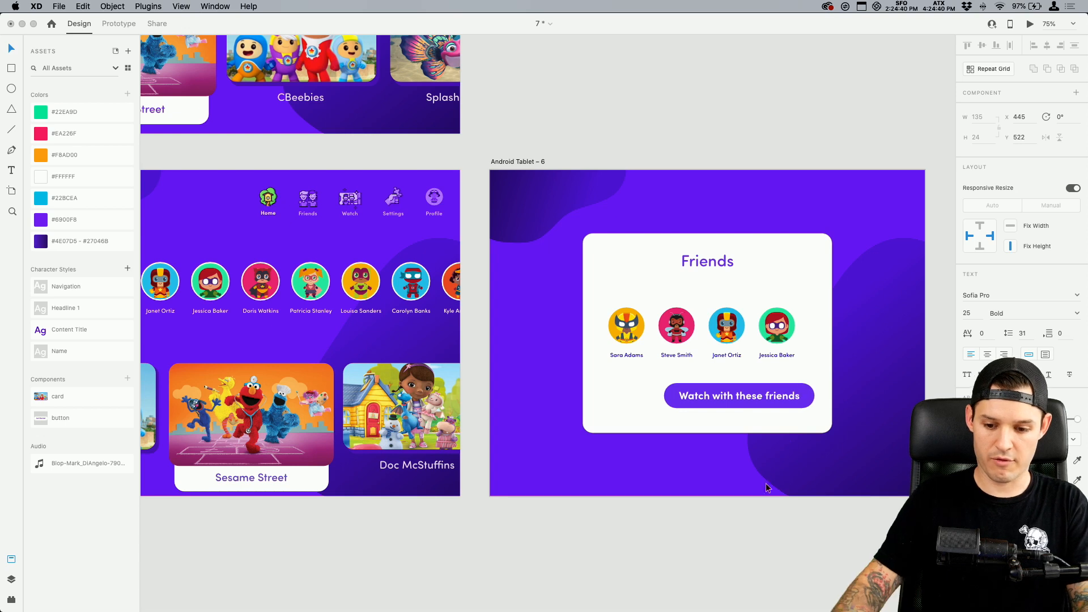
click(756, 406)
key(Escape)
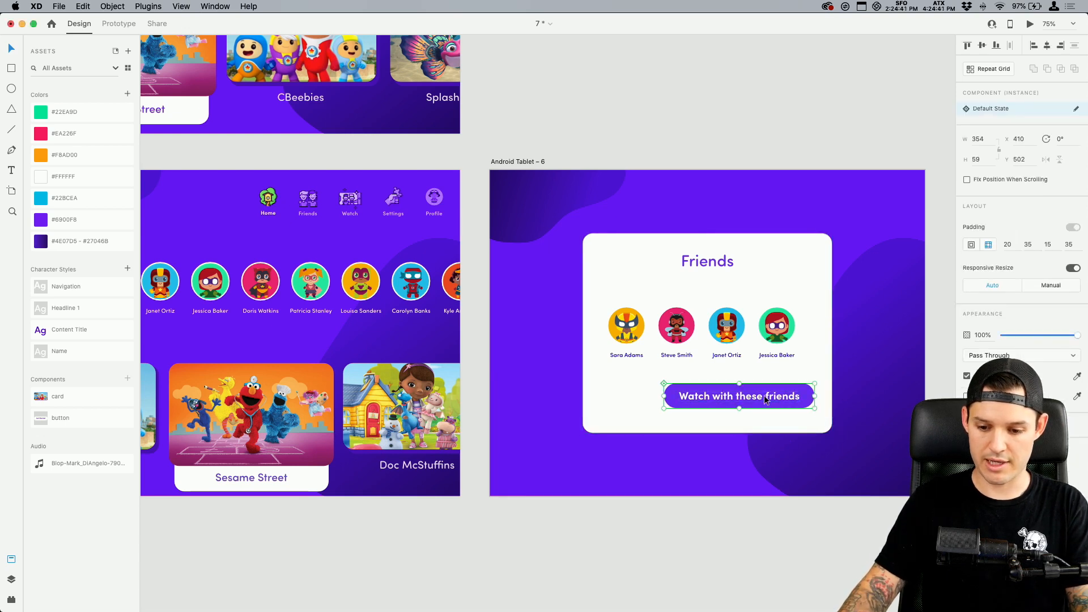
drag(740, 401, 737, 401)
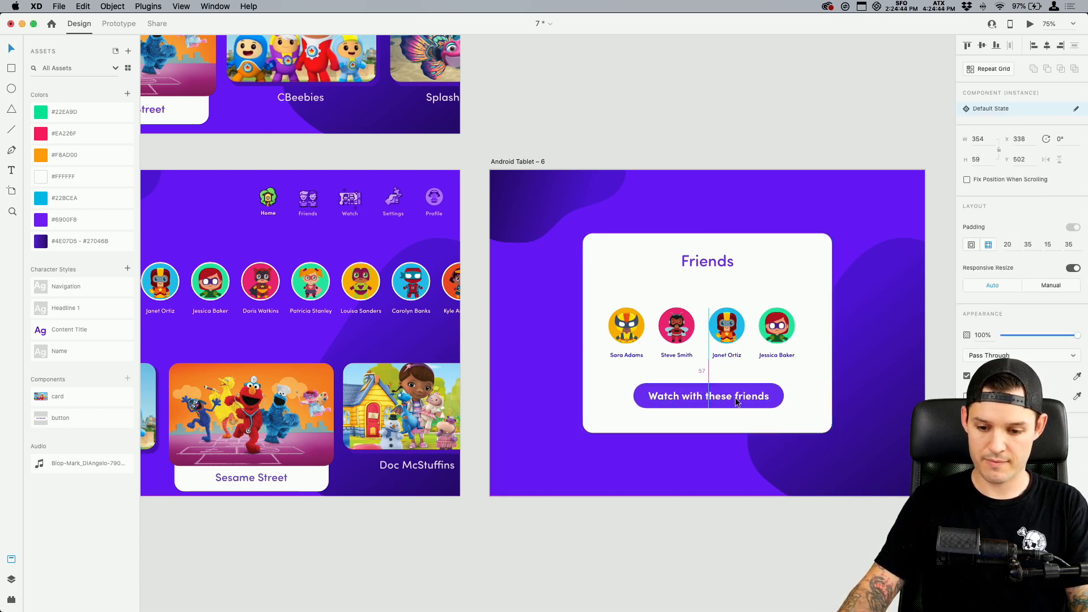
Move the Friends heading down closer to the avatars and lower the white rectangle's upper edge to a height of 438
click(721, 262)
click(725, 245)
drag(705, 234, 705, 247)
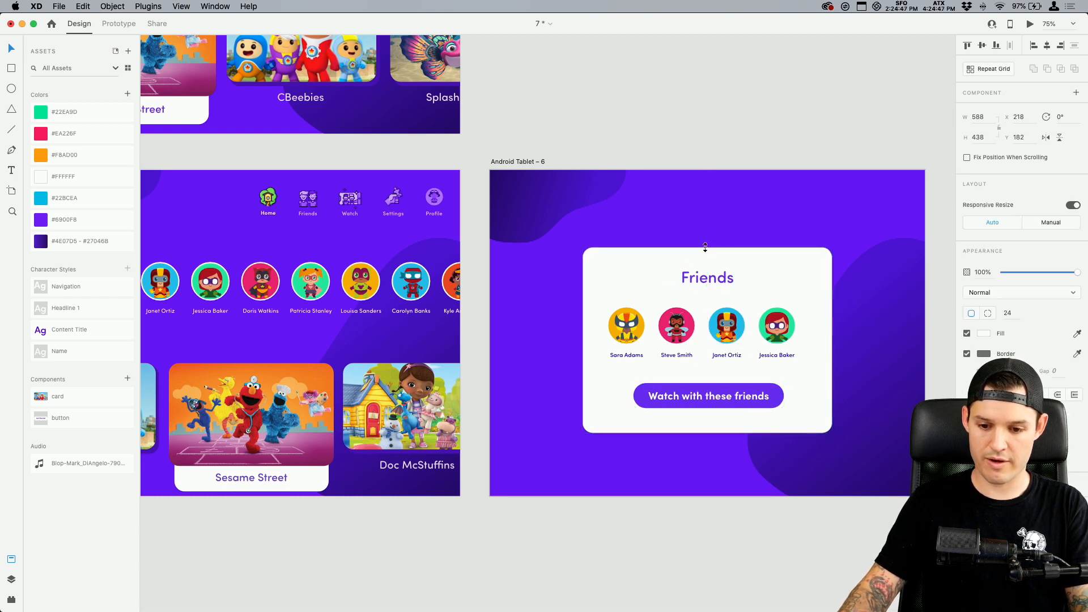
Group the white card with all its contents and enable padding for the group
drag(859, 470, 538, 236)
click(1072, 206)
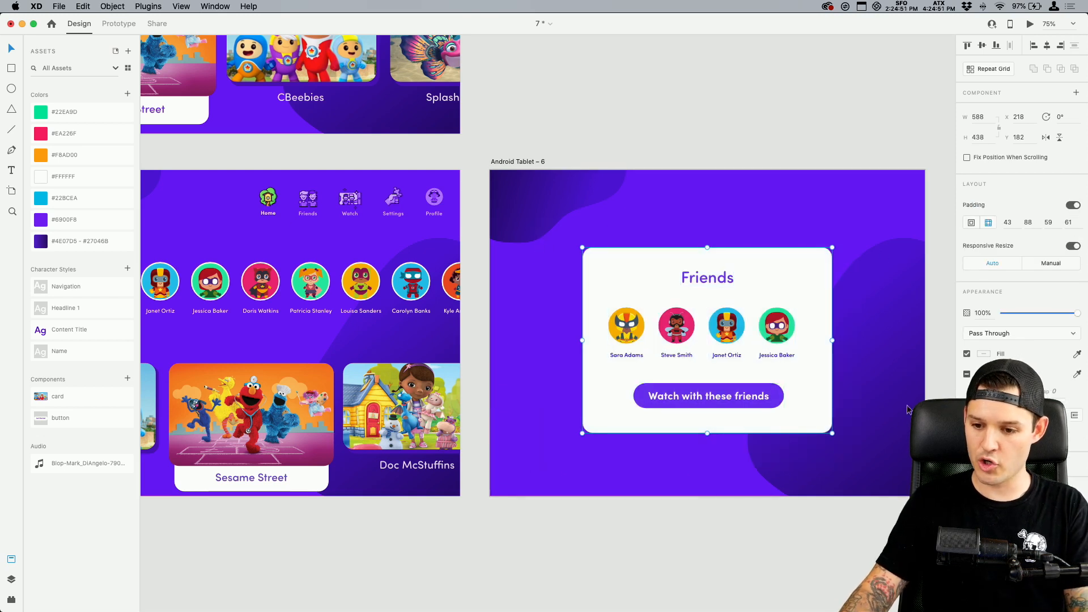
Try moving the button down inside the padded group and undo the move
double_click(747, 401)
drag(732, 399, 732, 430)
key(super+z)
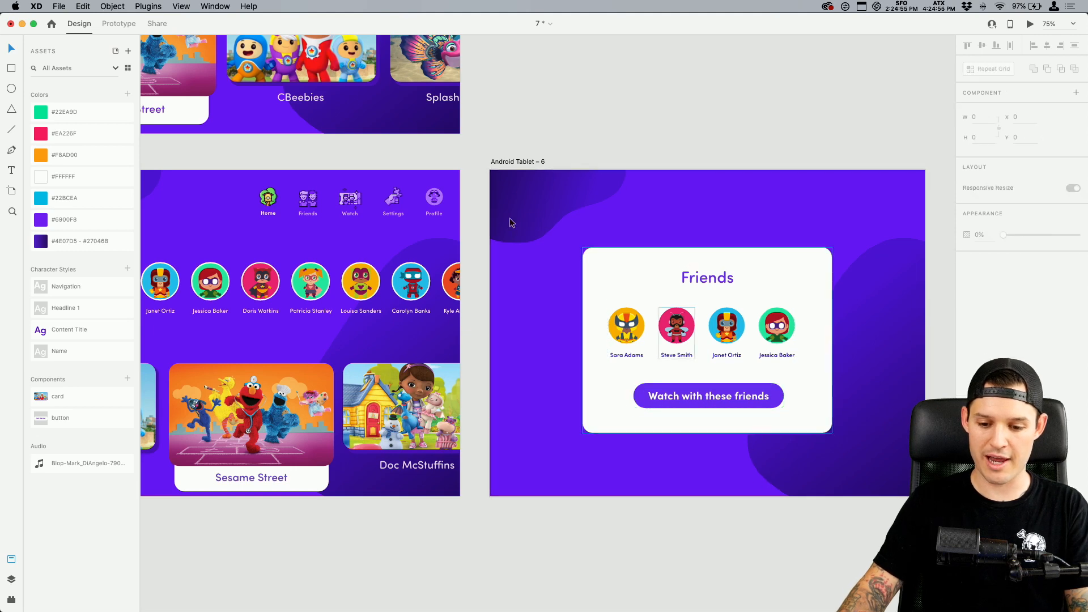
In Prototype mode, connect the active Sesame Street card on Android Tablet – 5 to the Android Tablet – 6 artboard
scroll(509, 218, left, 5)
scroll(509, 217, up, 2)
click(511, 388)
double_click(512, 388)
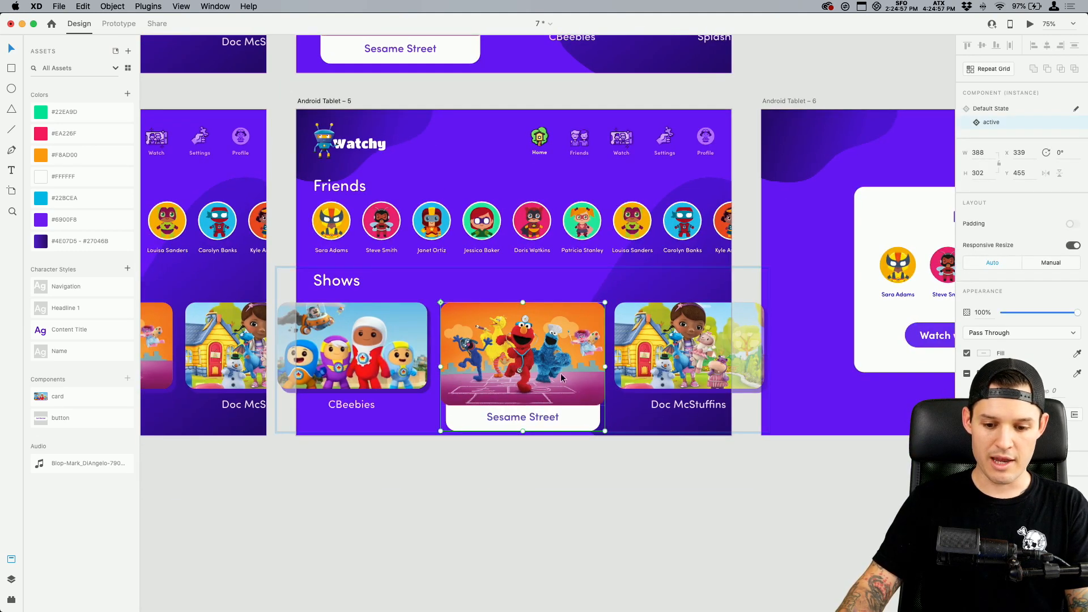
click(131, 23)
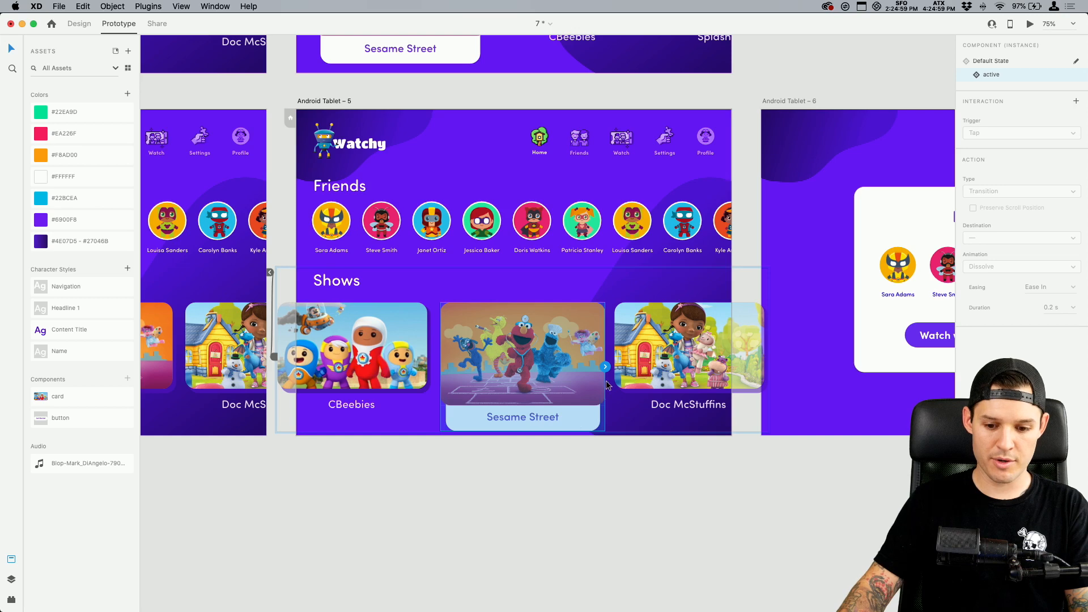
drag(605, 368, 893, 238)
Set the Sesame Street card's interaction to a Tap trigger with an Overlay action
scroll(892, 238, right, 5)
scroll(893, 238, up, 1)
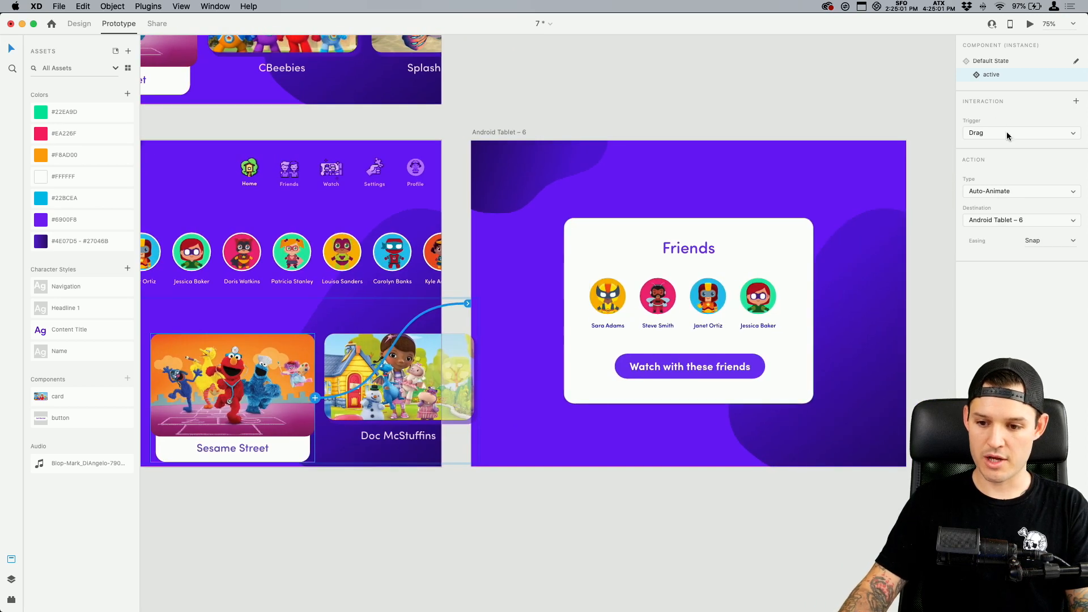
click(1007, 132)
click(996, 123)
click(999, 191)
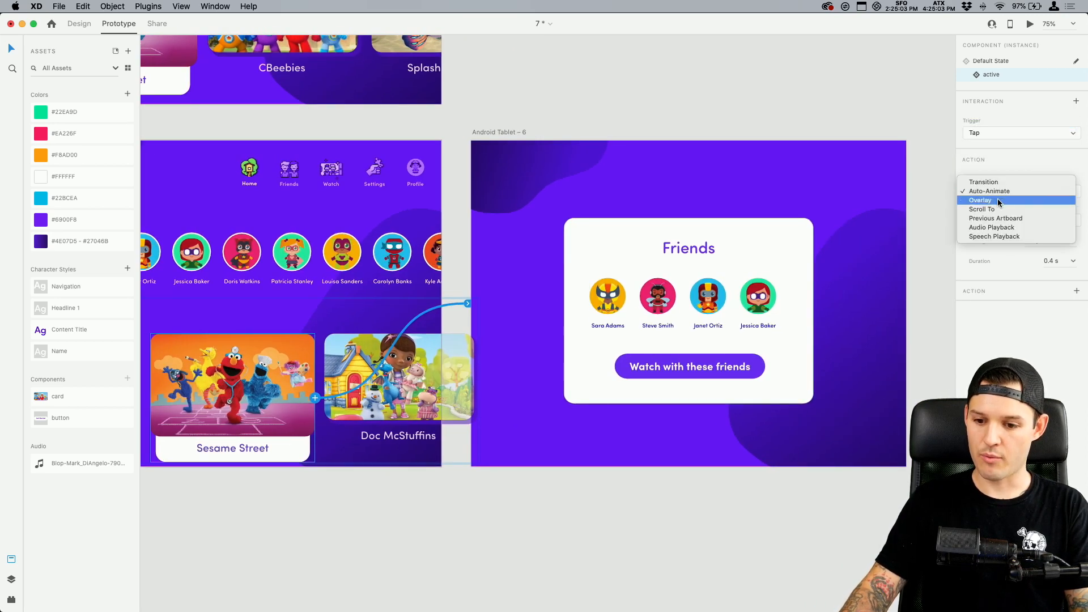
click(997, 200)
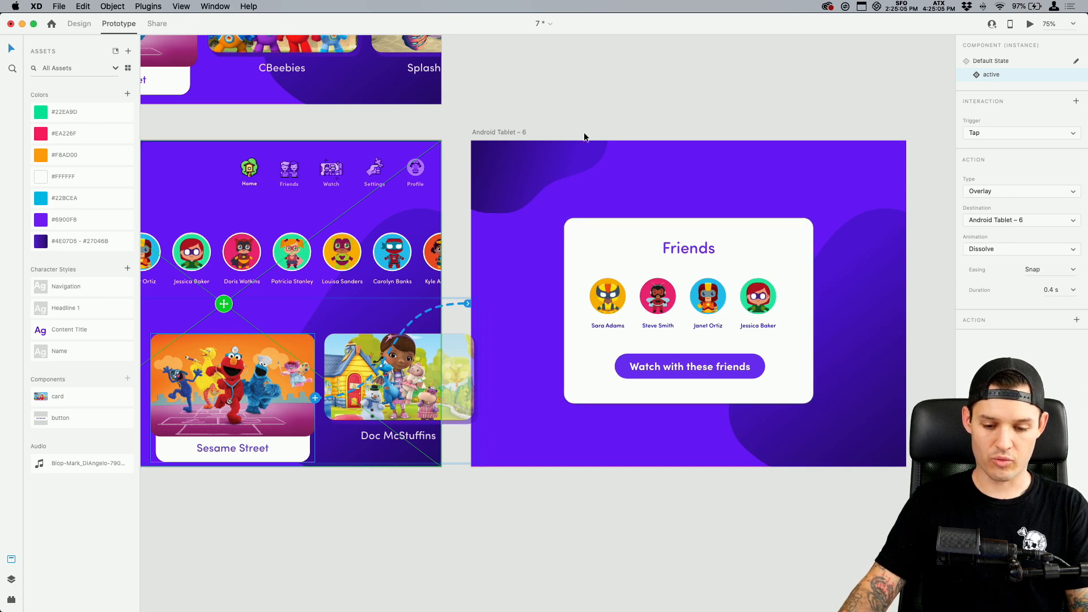
Preview Android Tablet – 5, test the Sesame Street card and the popup's button, and close the preview
scroll(576, 115, left, 5)
click(282, 130)
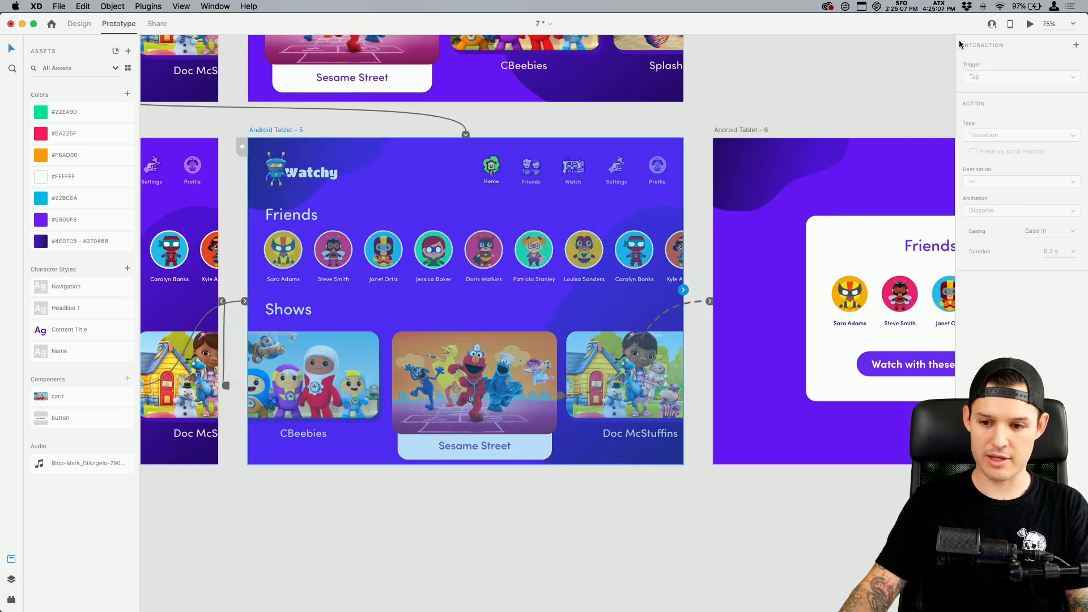
click(1030, 25)
click(516, 362)
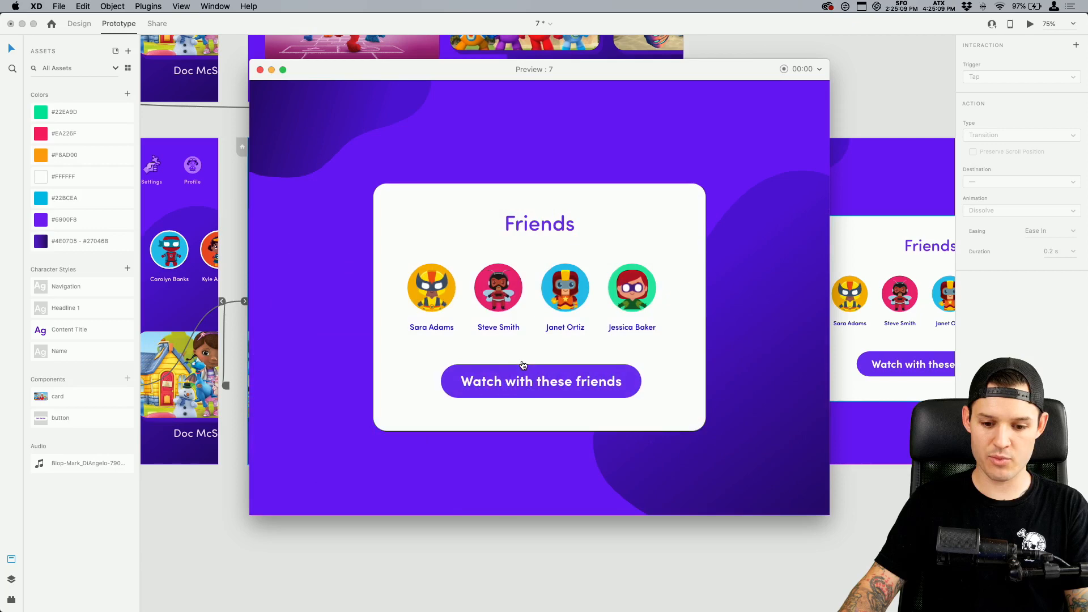
click(557, 390)
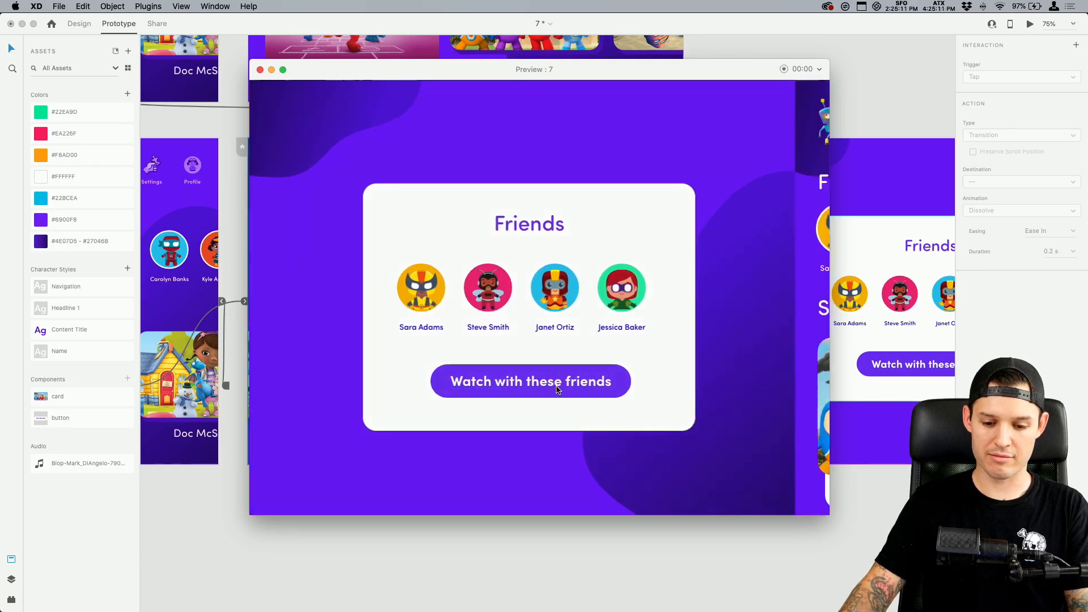
click(261, 69)
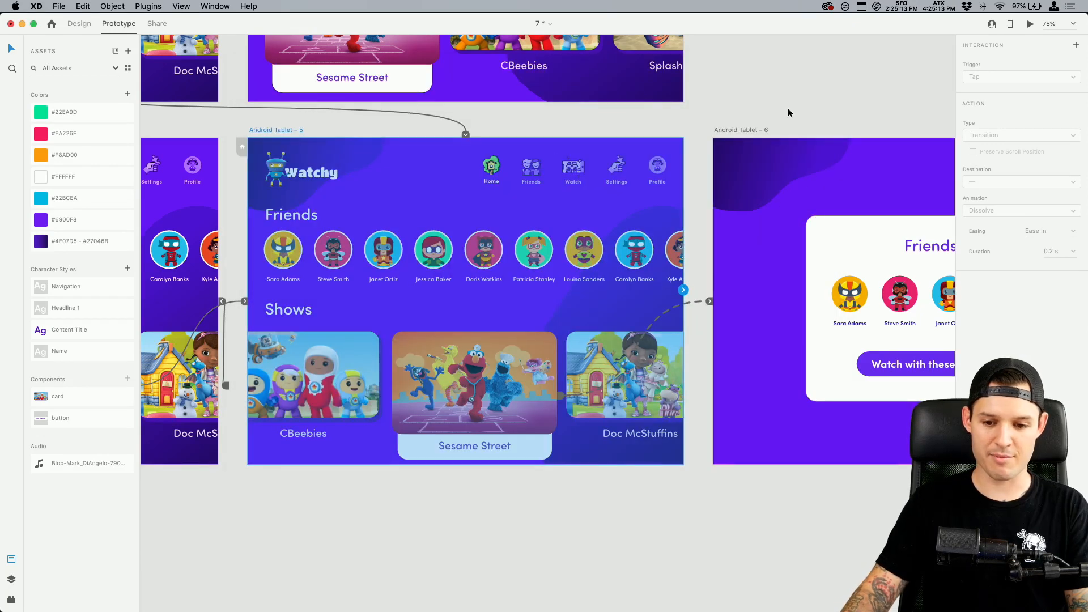
scroll(765, 136, up, 3)
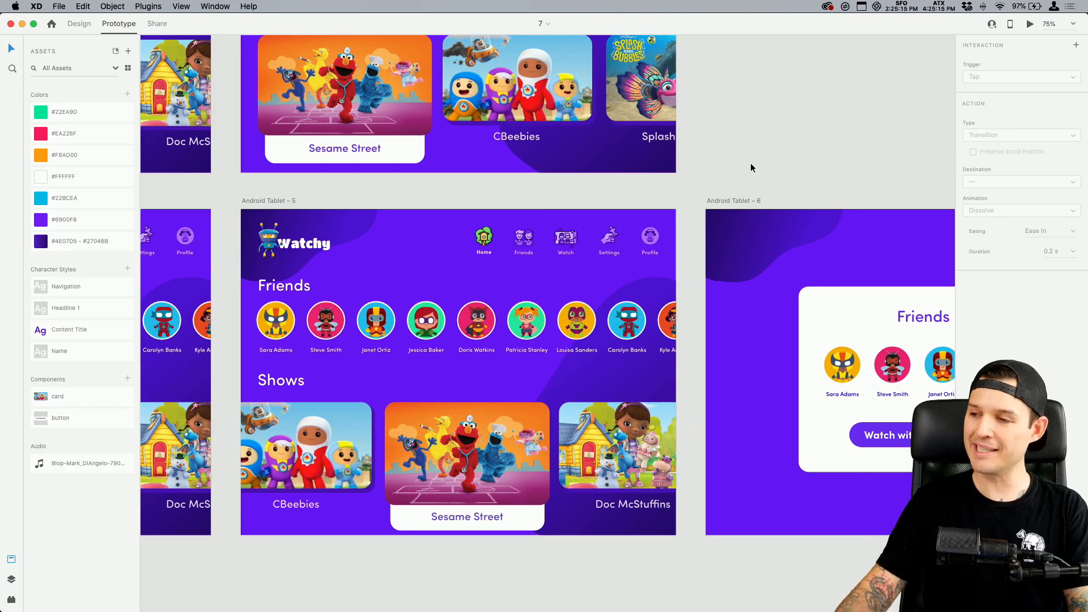
Switch to the #current-challenge Discord channel in Google Chrome and examine the enlarged This Week fitness app mockup
key(super+Tab)
key(super+Tab)
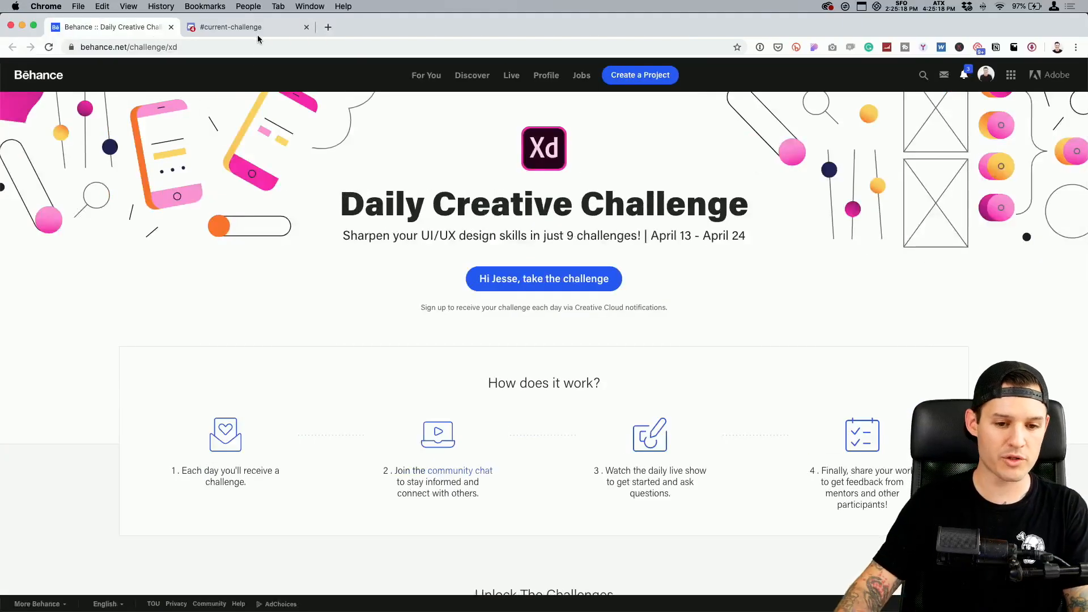
click(258, 34)
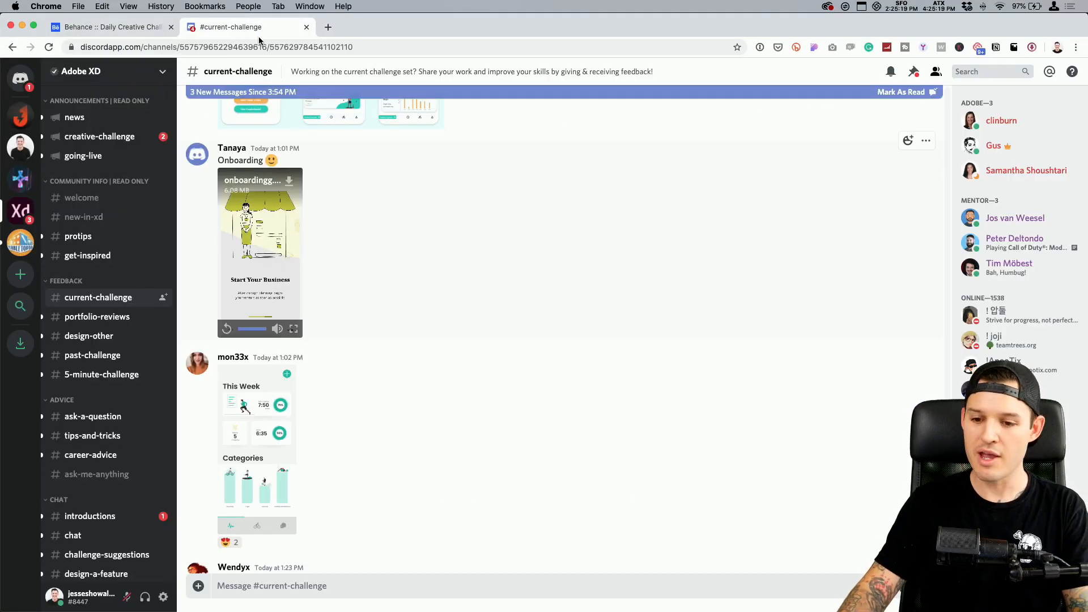
click(280, 440)
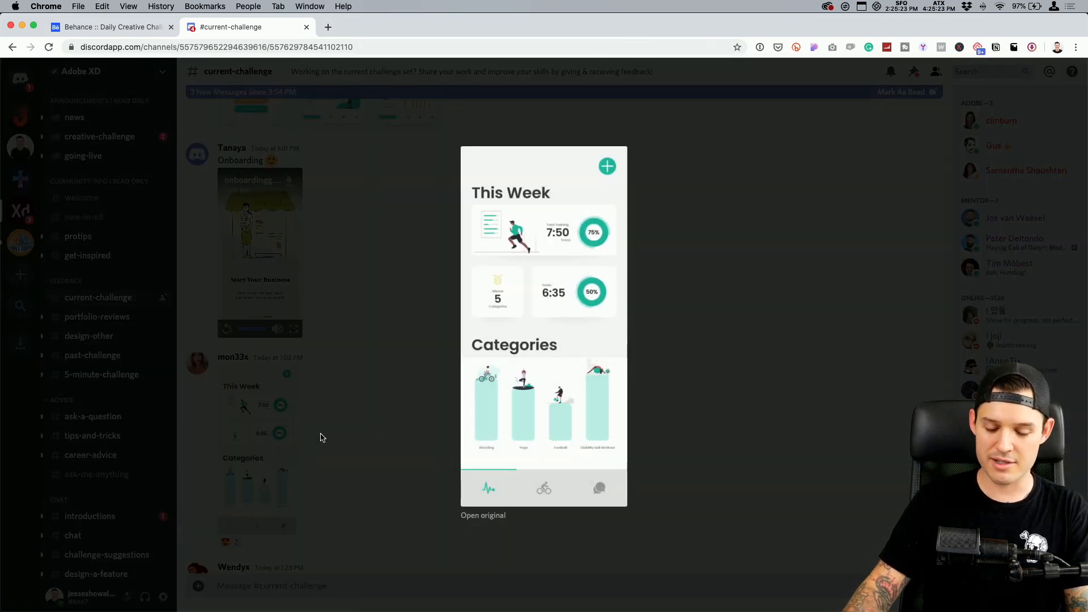
click(321, 437)
click(276, 443)
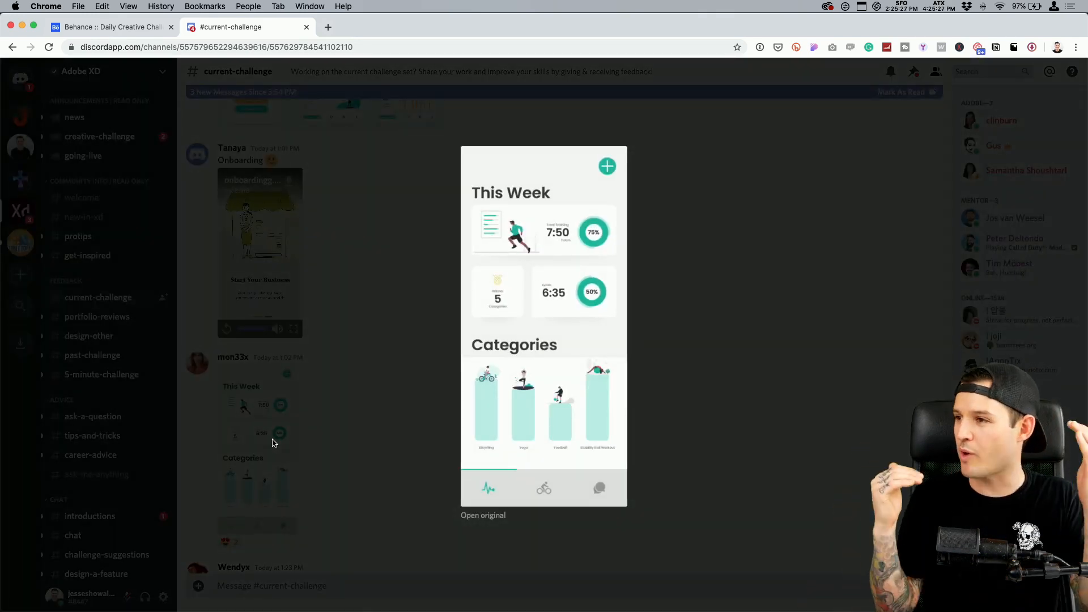
click(322, 406)
Replay the challenge_4_animation.mp4 video from the Challenge 5 submission in full screen and return to the channel
scroll(324, 403, down, 4)
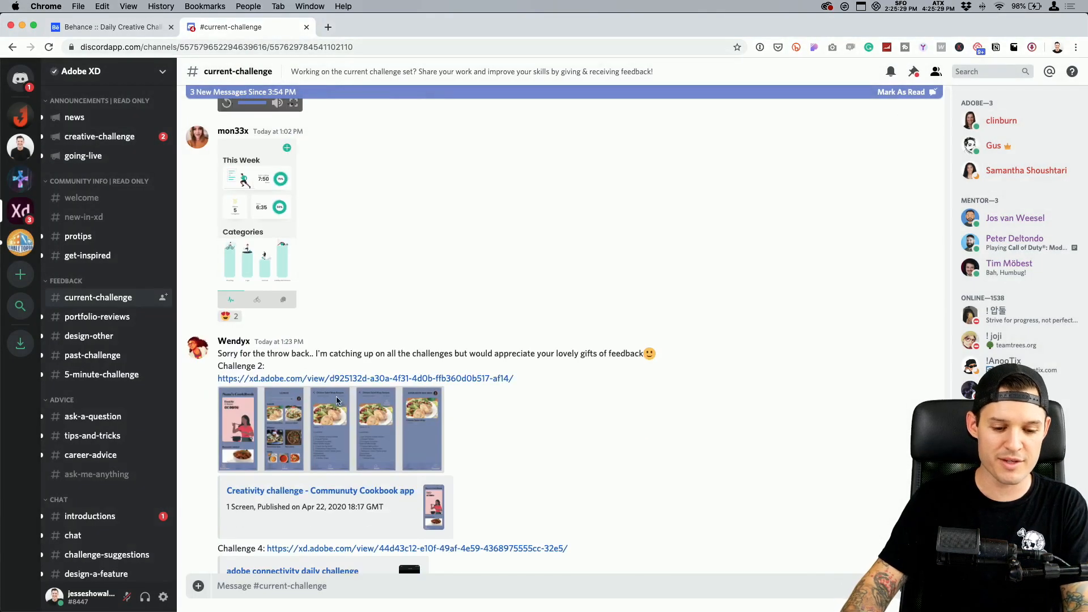
scroll(397, 380, down, 3)
scroll(408, 371, down, 4)
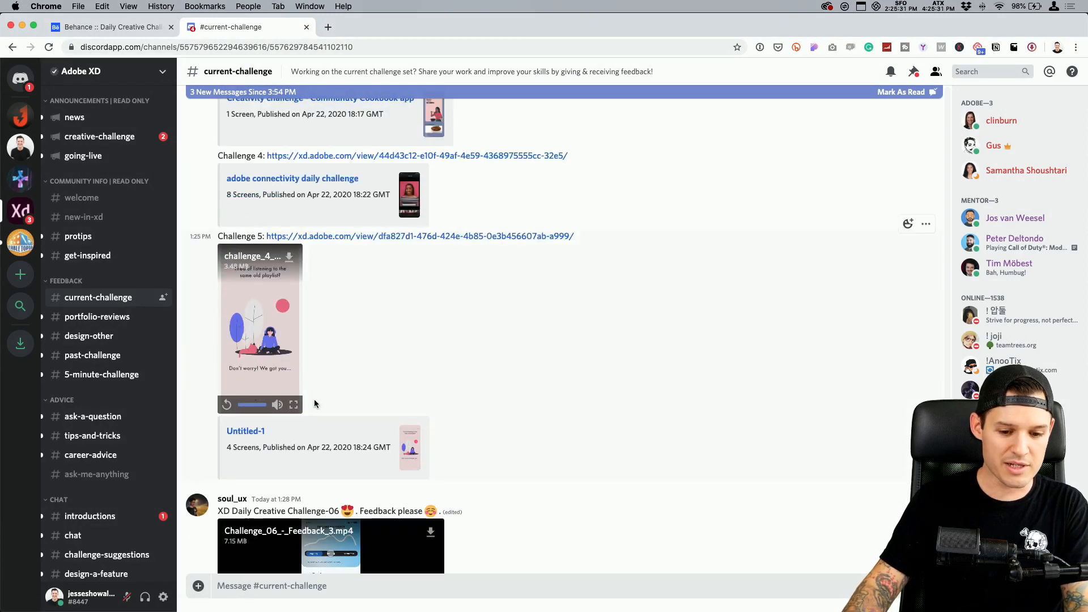
click(294, 406)
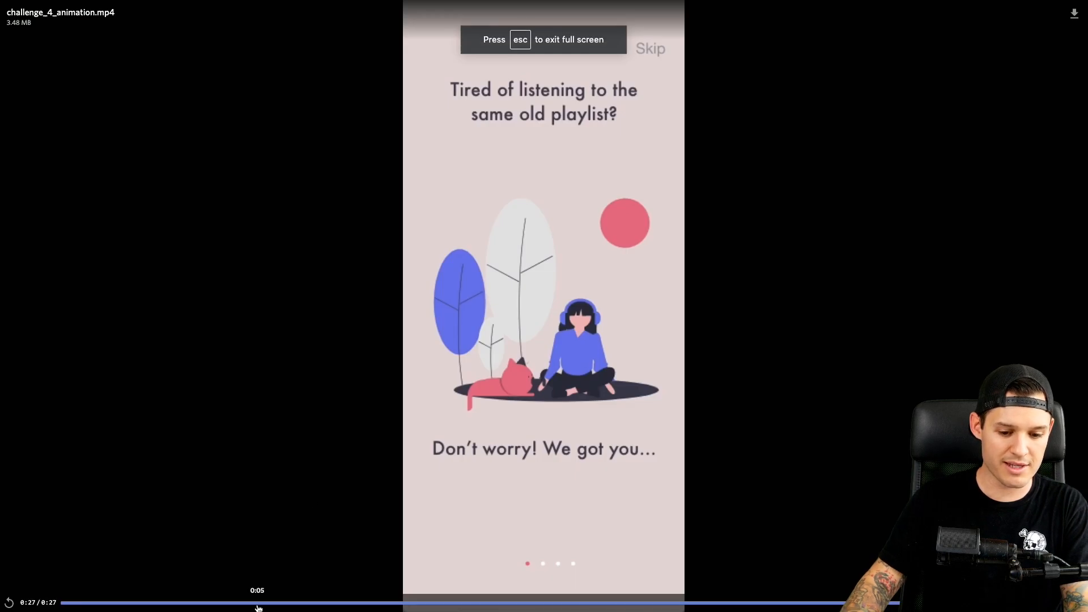
drag(258, 607, 34, 597)
click(10, 603)
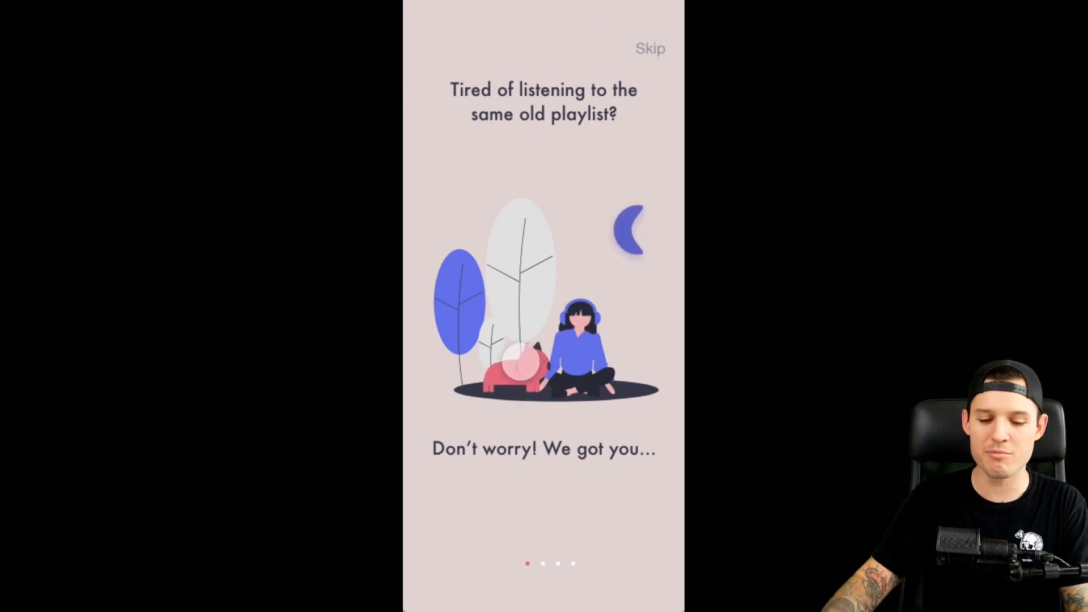
key(Escape)
key(super+w)
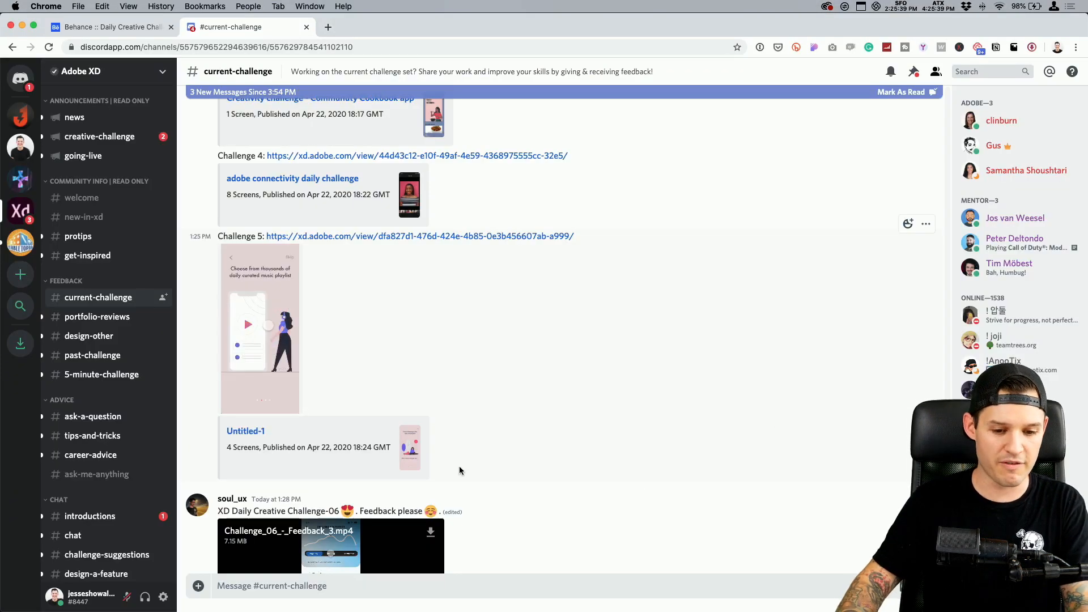
Look through the following challenge submissions and open the shared prototype link for XD Daily Challenge day 6 in its own browser tab
scroll(363, 295, up, 5)
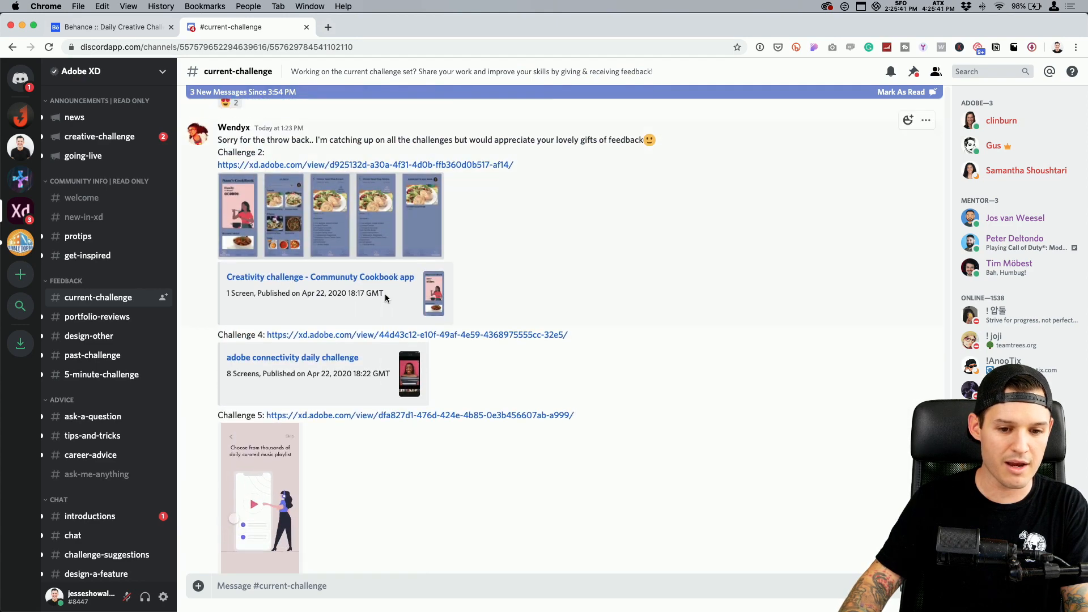
scroll(510, 325, down, 15)
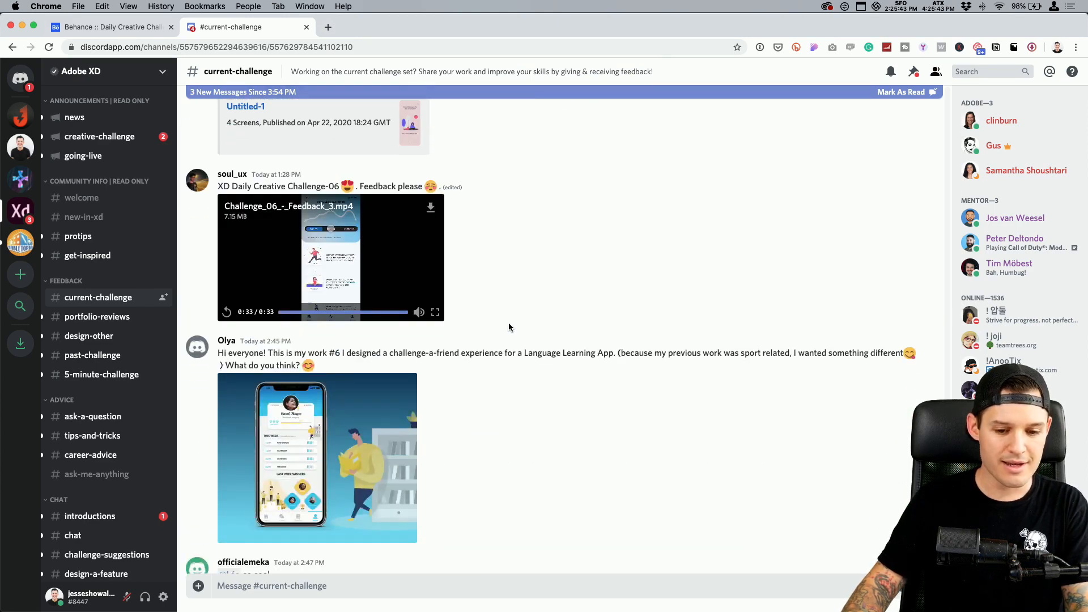
scroll(508, 327, down, 10)
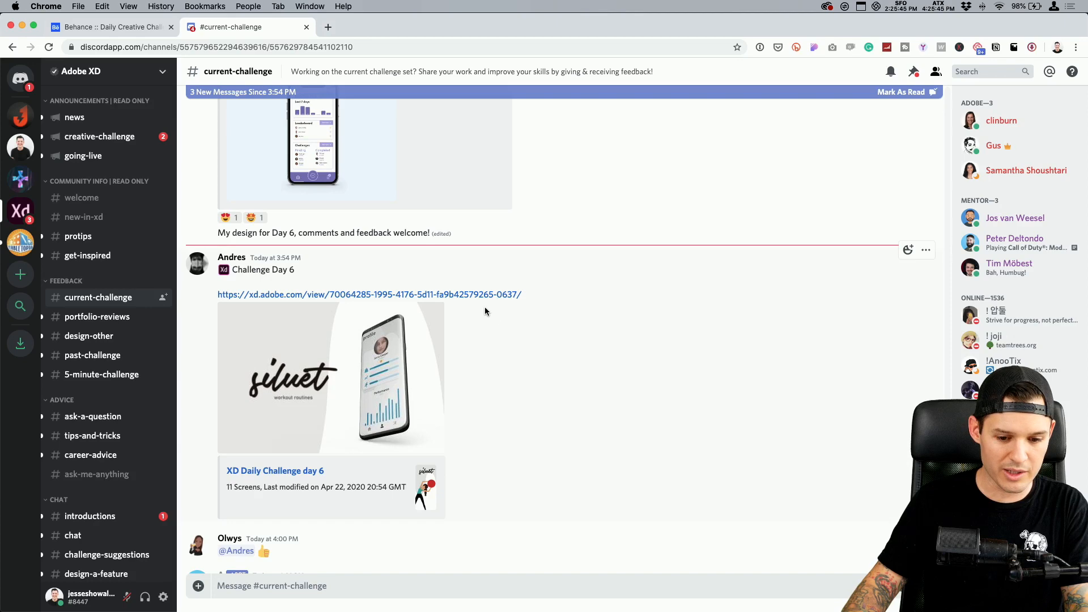
click(476, 294)
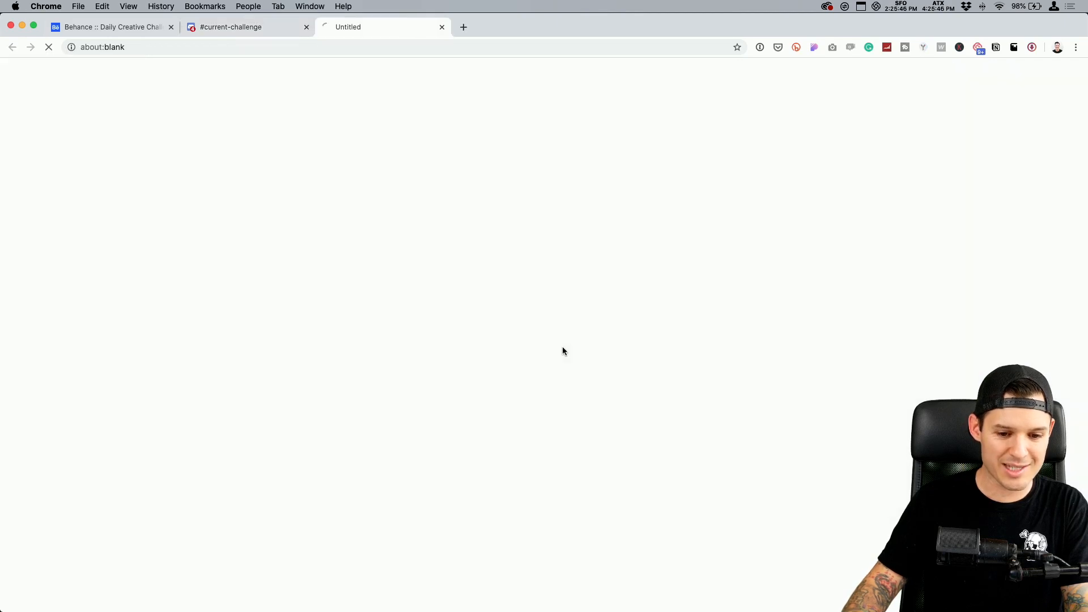
click(255, 29)
click(380, 32)
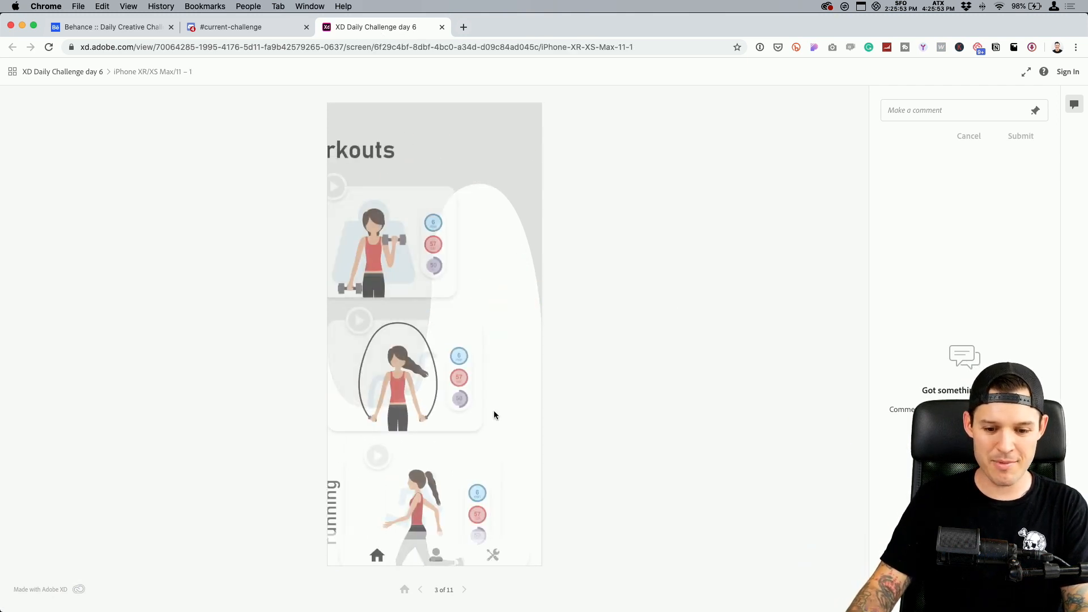
Test the day 6 workout prototype by opening the weights workout from the workouts list and starting it
click(403, 187)
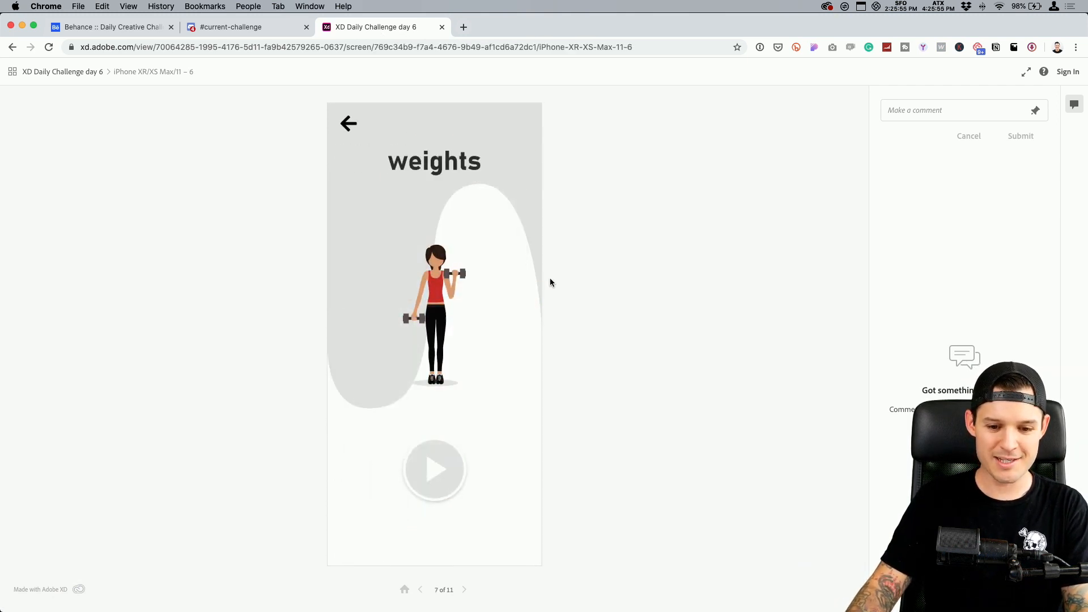
click(434, 480)
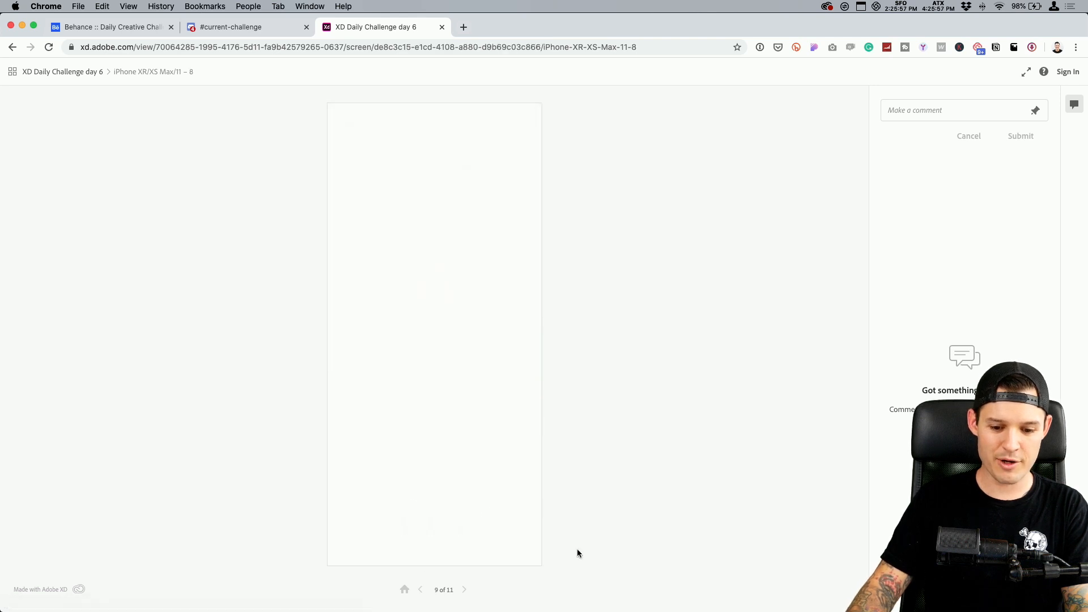